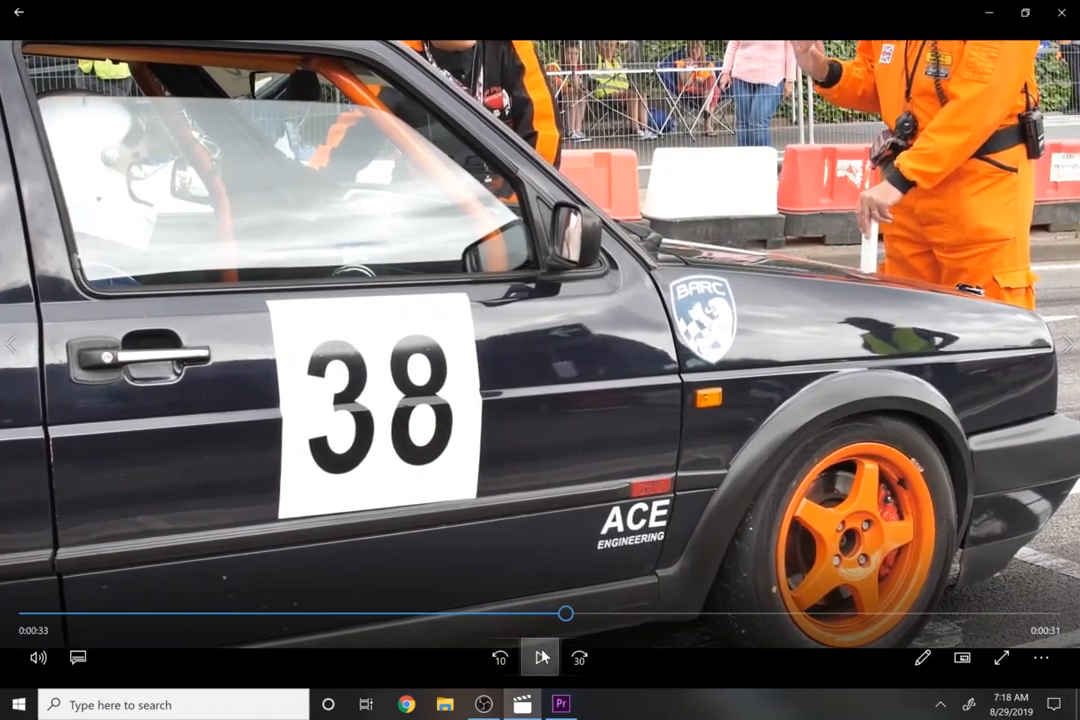
pyautogui.click(541, 657)
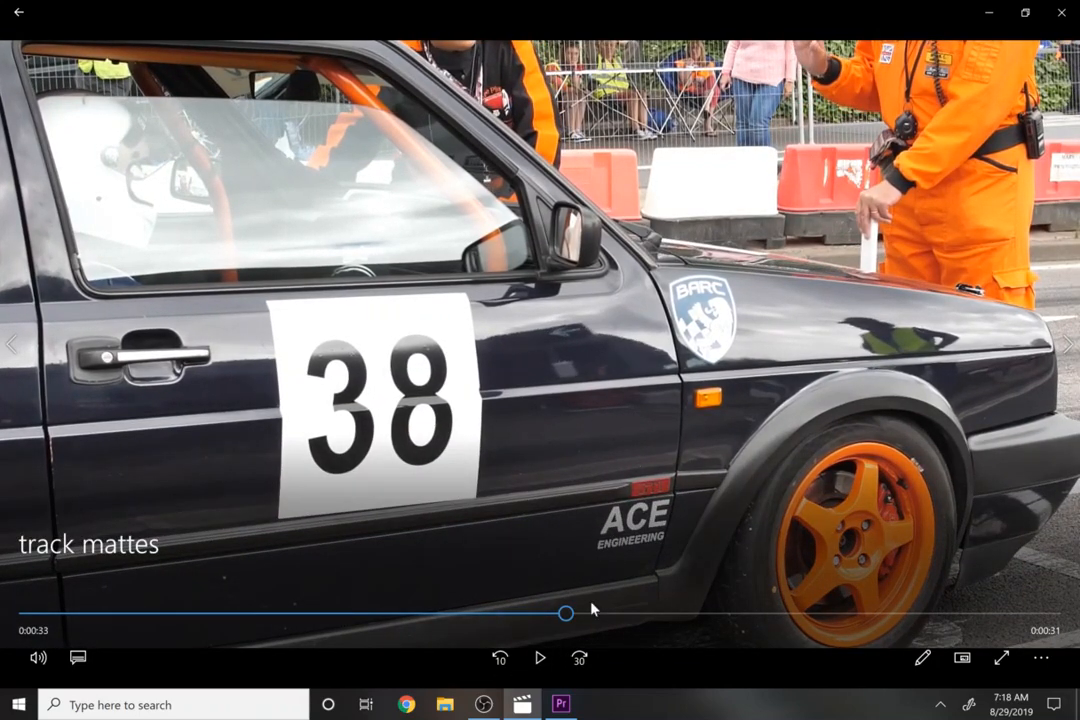
pyautogui.click(988, 13)
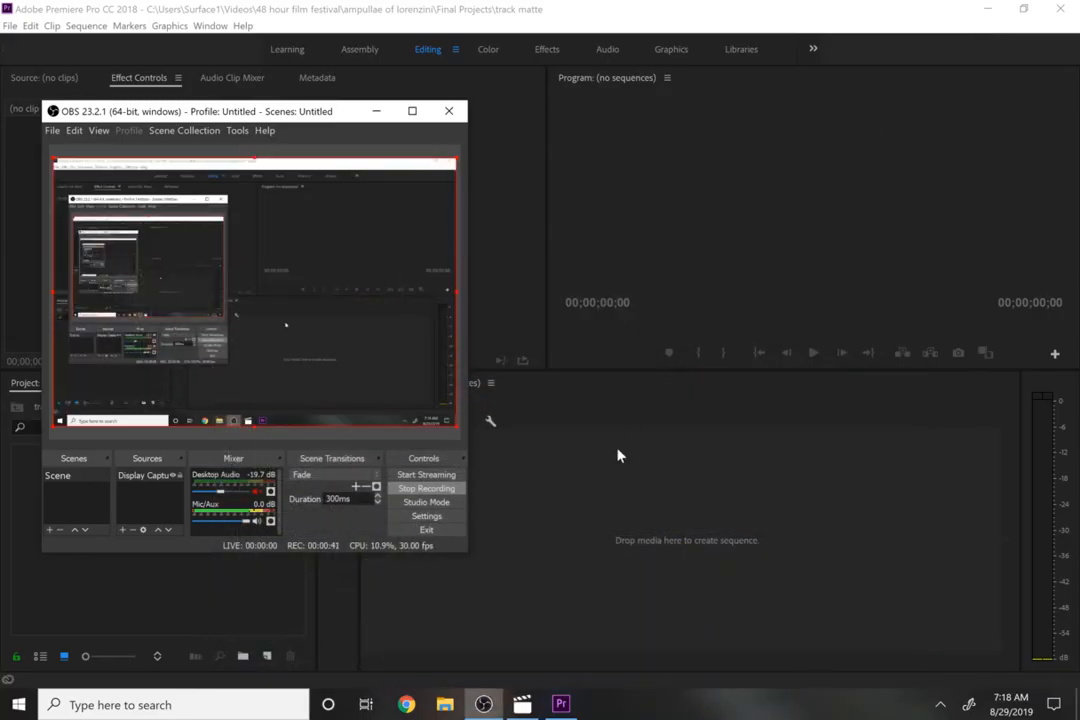
pyautogui.click(556, 612)
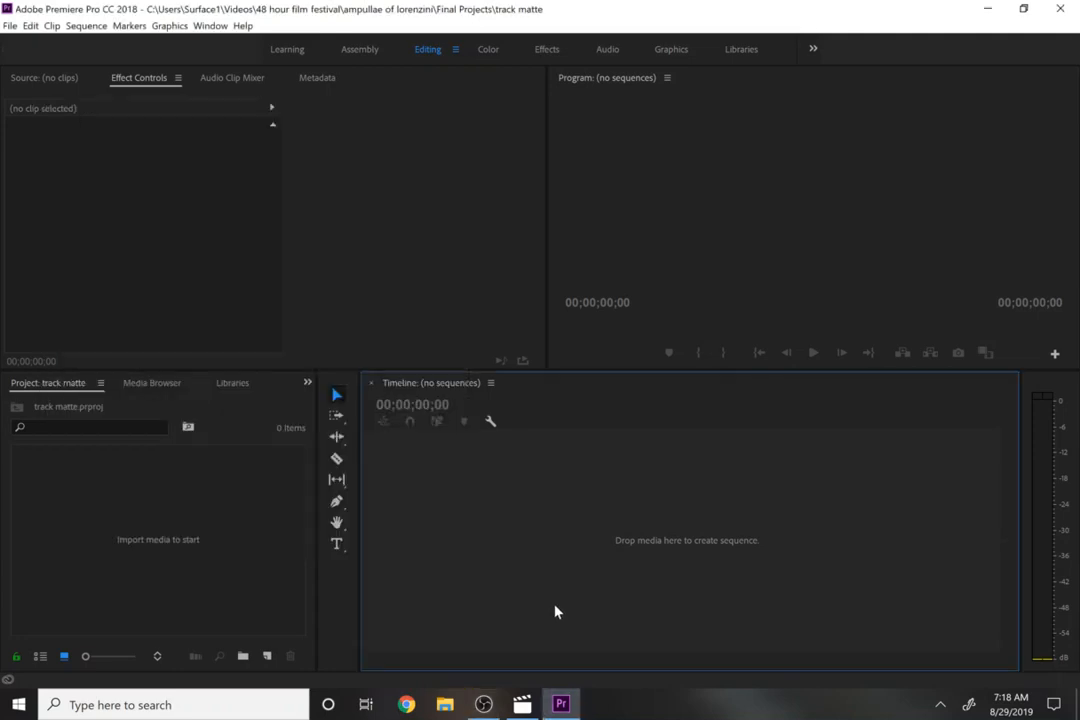
pyautogui.click(207, 620)
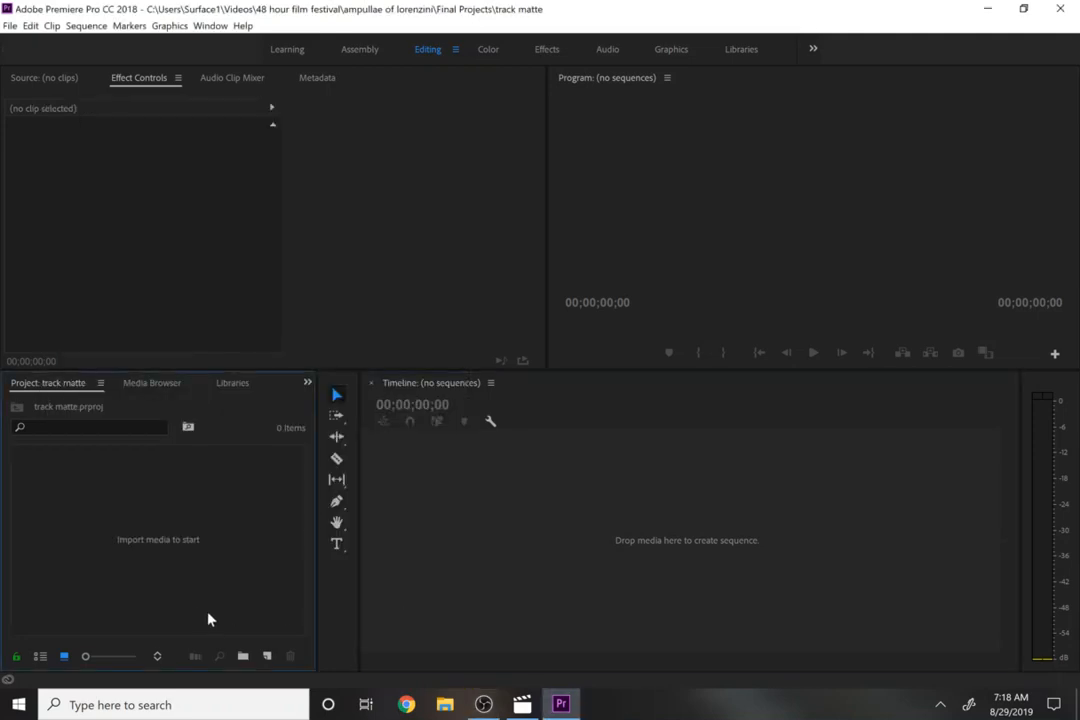
pyautogui.click(309, 384)
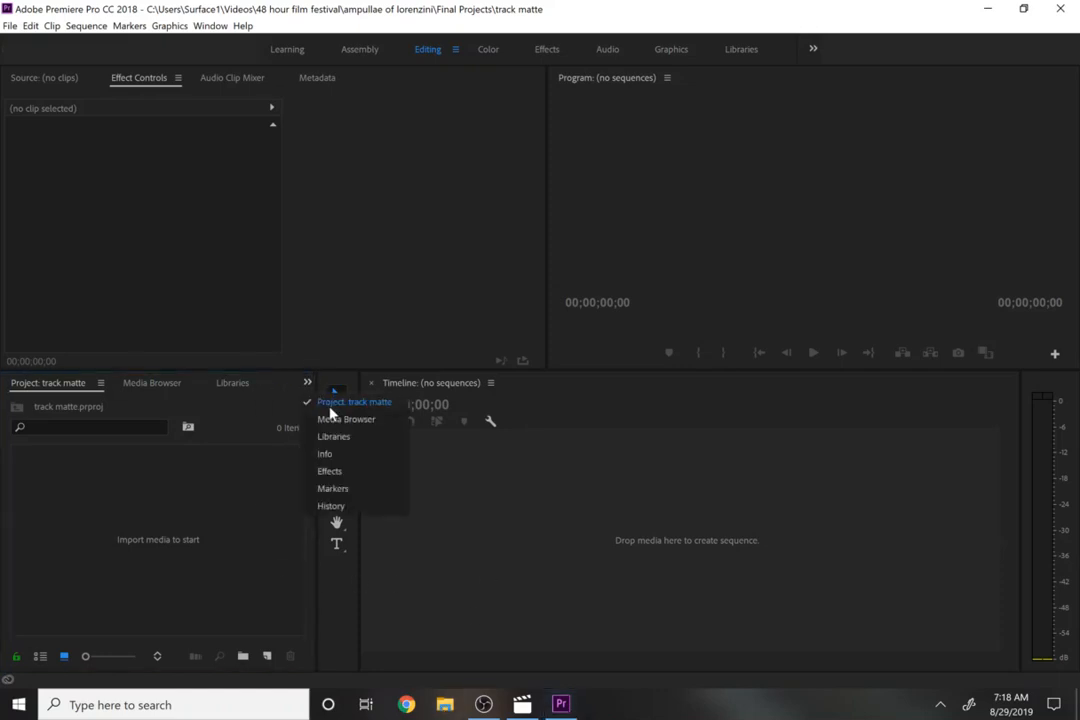
pyautogui.click(179, 540)
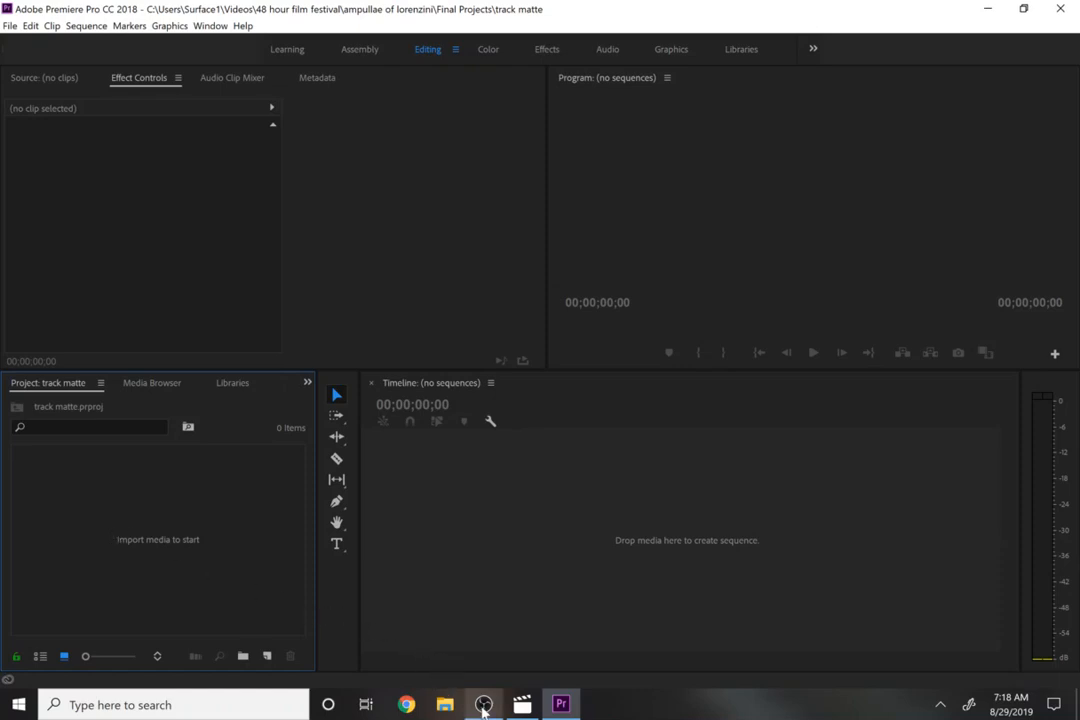
pyautogui.moveTo(483, 706)
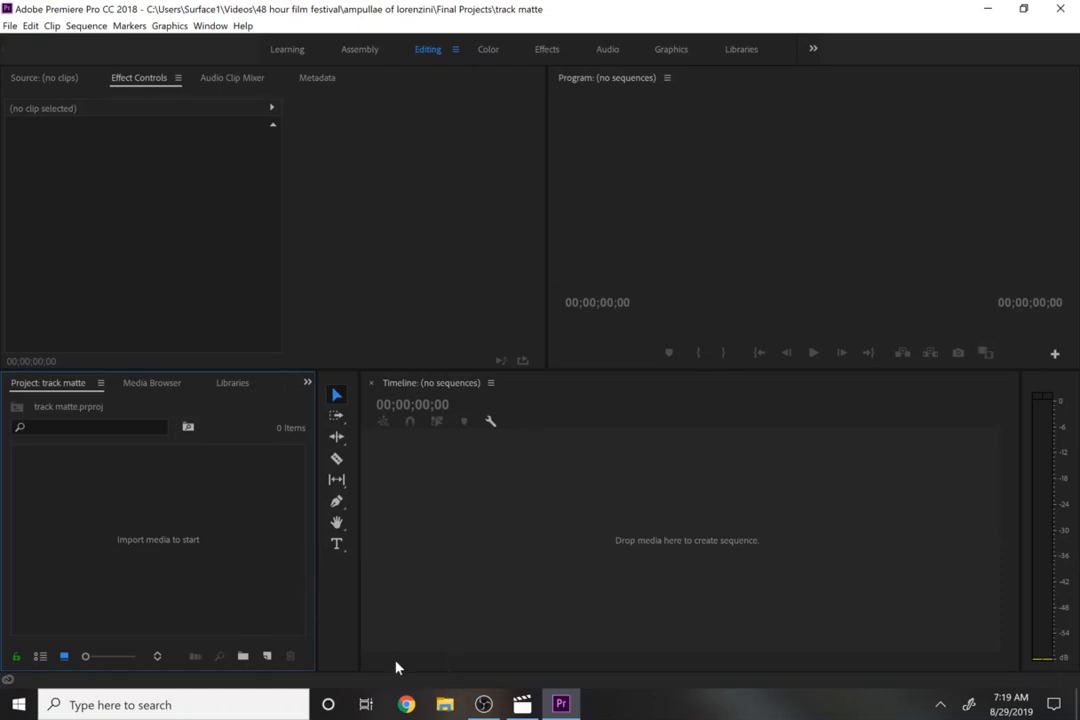
# - Import the clips Bumper Cars - 5626, Race - 16933, Race - 16937 and Rallye - 1295 from the track matte folder
pyautogui.doubleClick(258, 562)
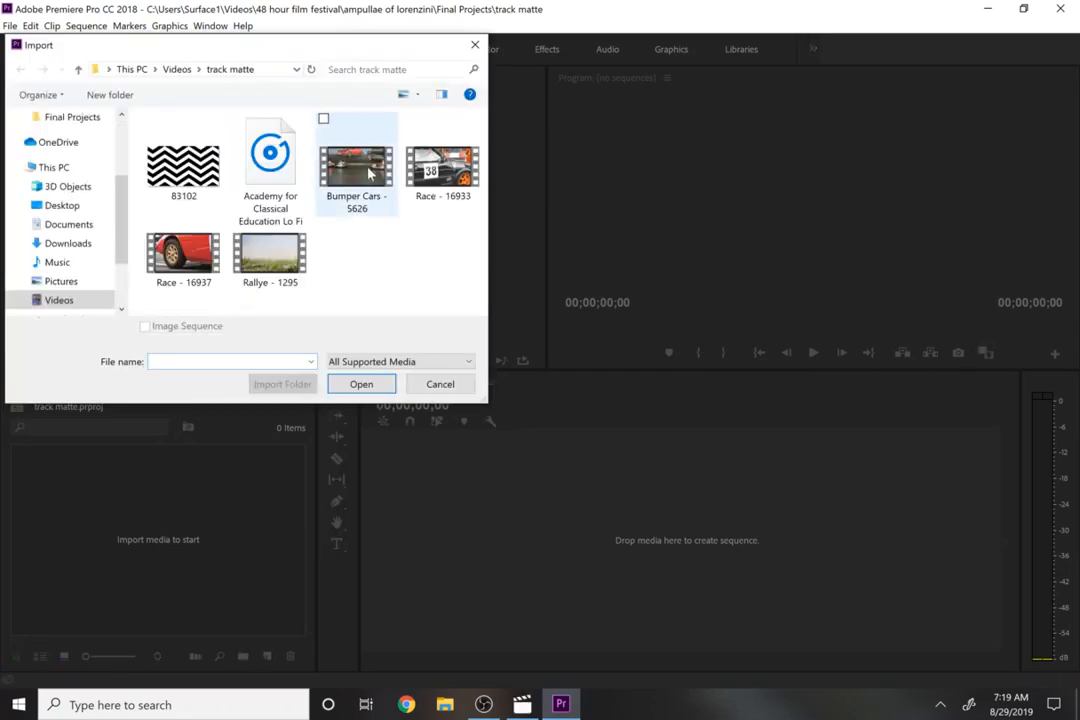
pyautogui.click(369, 174)
pyautogui.hotkey('shift', 'Right')
pyautogui.hotkey('shift', 'Right')
pyautogui.hotkey('shift', 'Right')
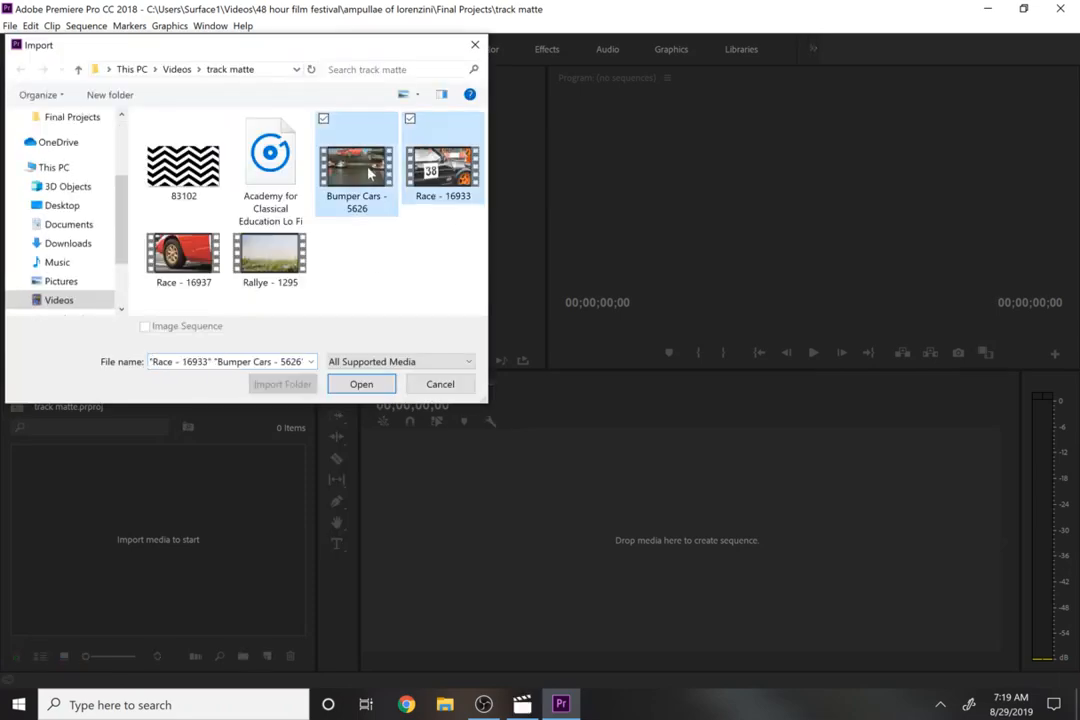
pyautogui.press('Return')
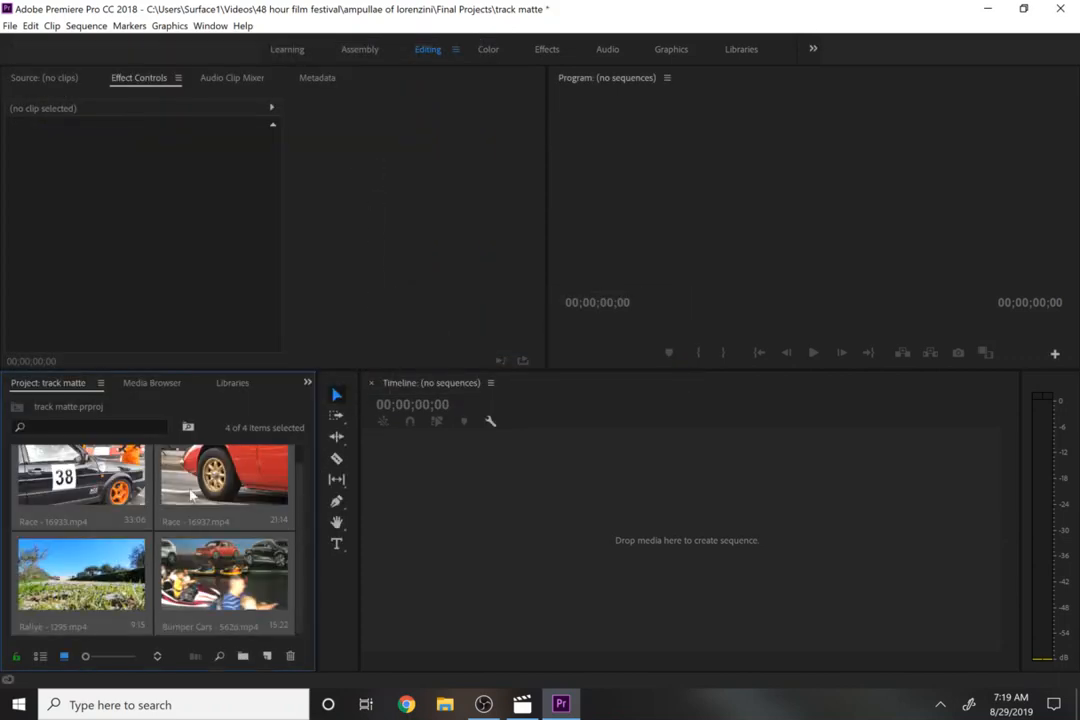
# - Create a sequence by placing the four imported clips onto the timeline
pyautogui.moveTo(110, 475); pyautogui.dragTo(410, 542)
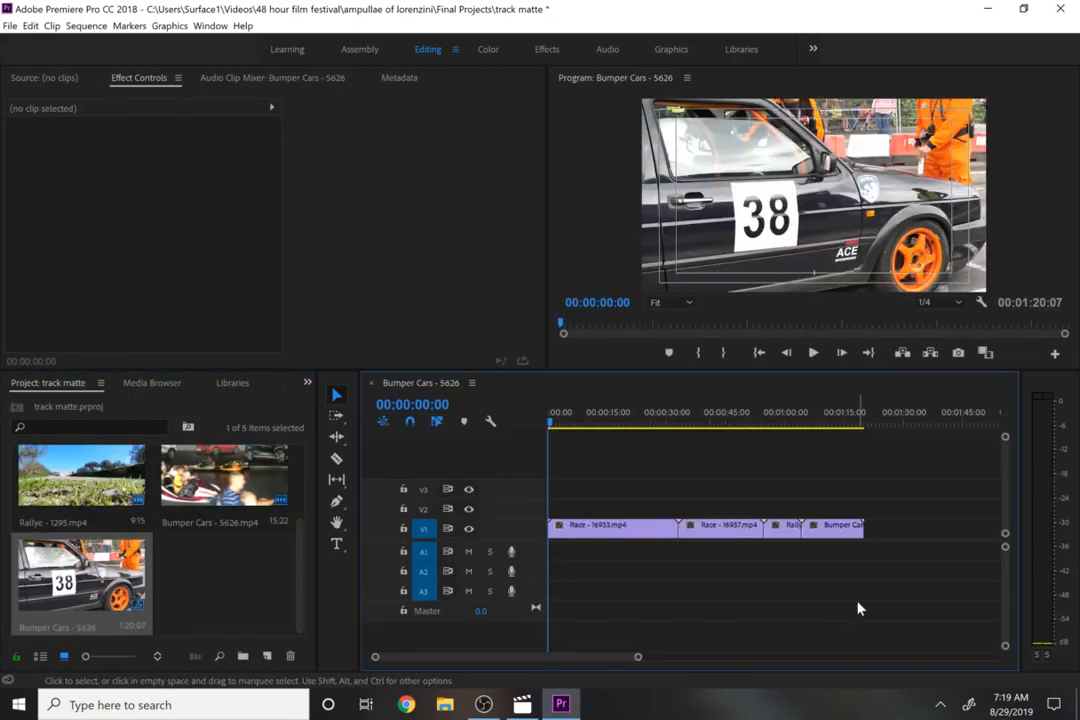
pyautogui.click(697, 532)
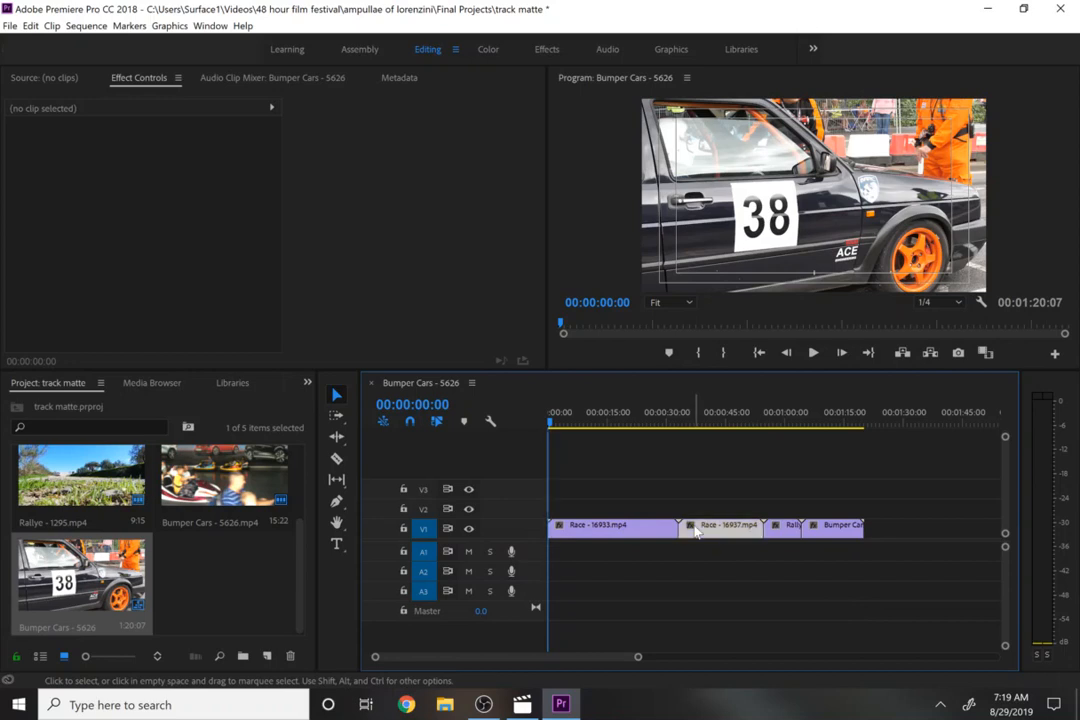
# - Select the three clips after Race - 16933 and move them further right along track V1
pyautogui.moveTo(719, 490); pyautogui.dragTo(830, 555)
pyautogui.moveTo(733, 530); pyautogui.dragTo(857, 530)
# - Trim Race - 16933's end back to the playhead at 00:00:05:10
pyautogui.click(569, 414)
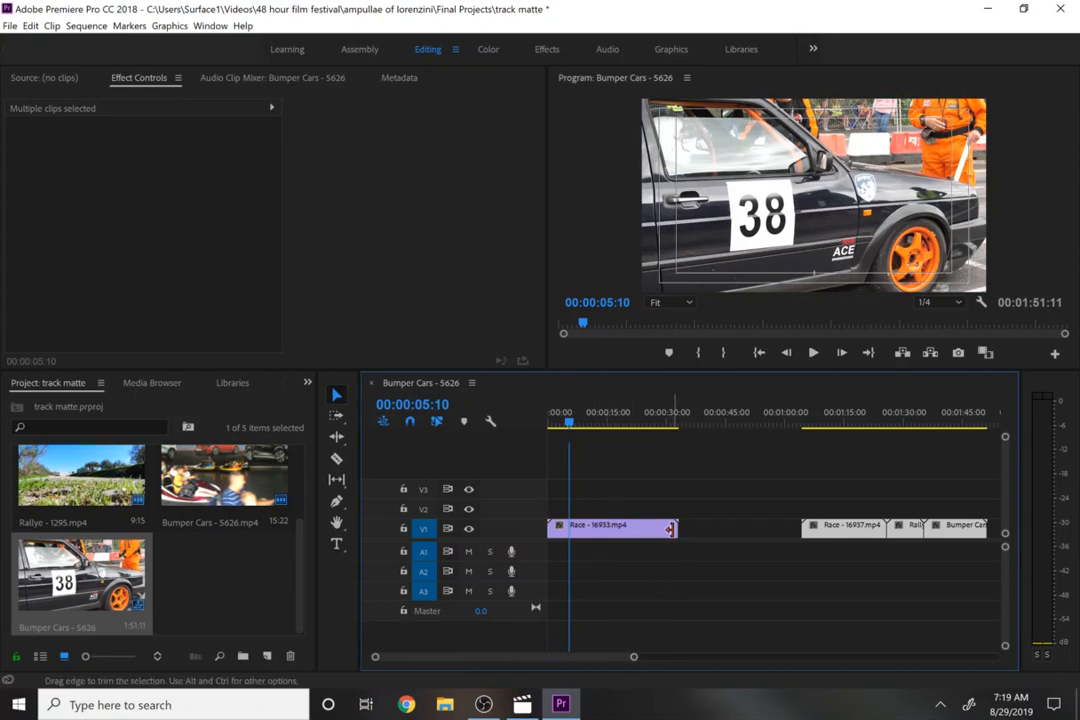
pyautogui.moveTo(677, 527); pyautogui.dragTo(562, 530)
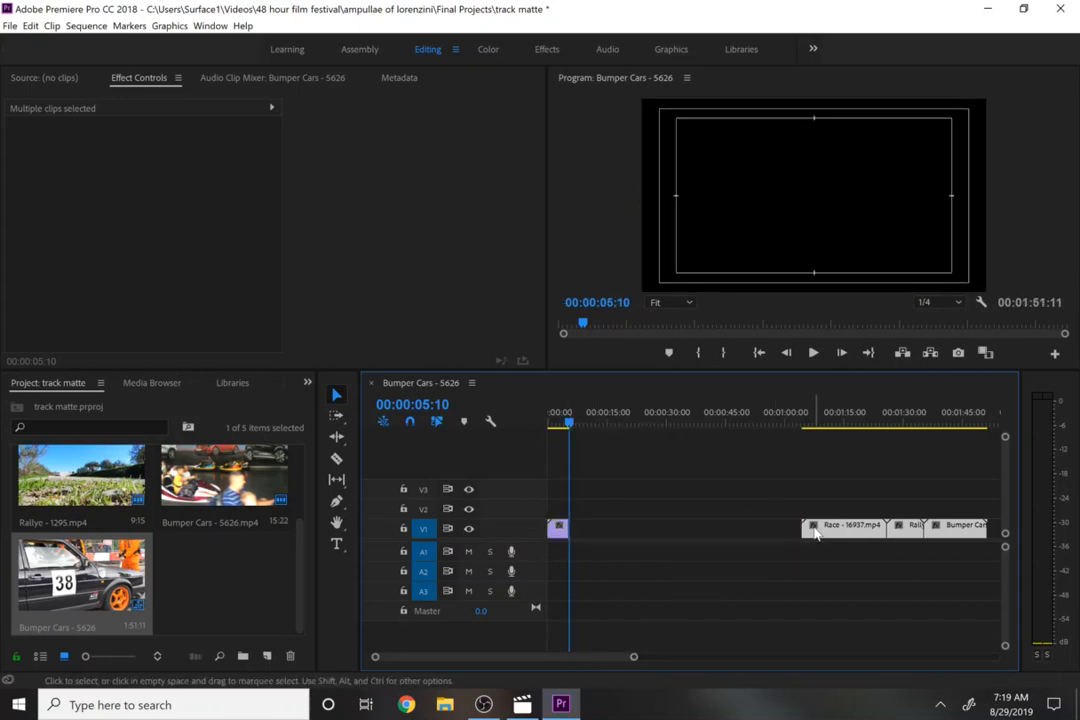
# - Move Race - 16937 up to track V2 and push the Rallye and Bumper Cars clips further along V1
pyautogui.moveTo(815, 528); pyautogui.dragTo(595, 519)
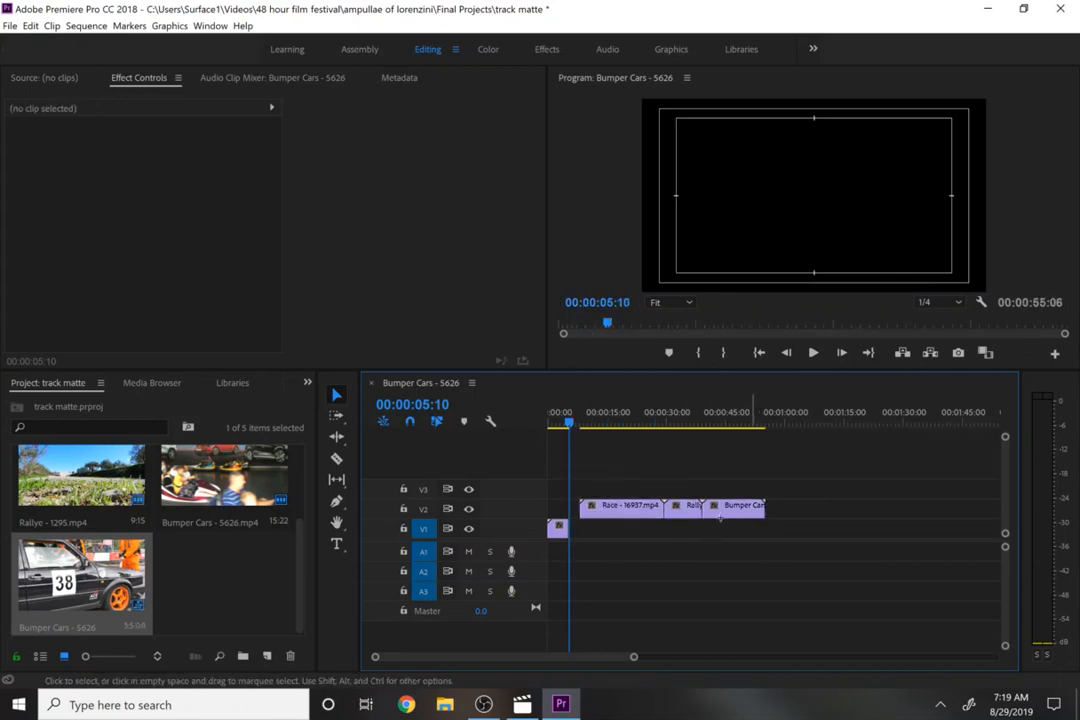
pyautogui.moveTo(761, 543); pyautogui.dragTo(882, 528)
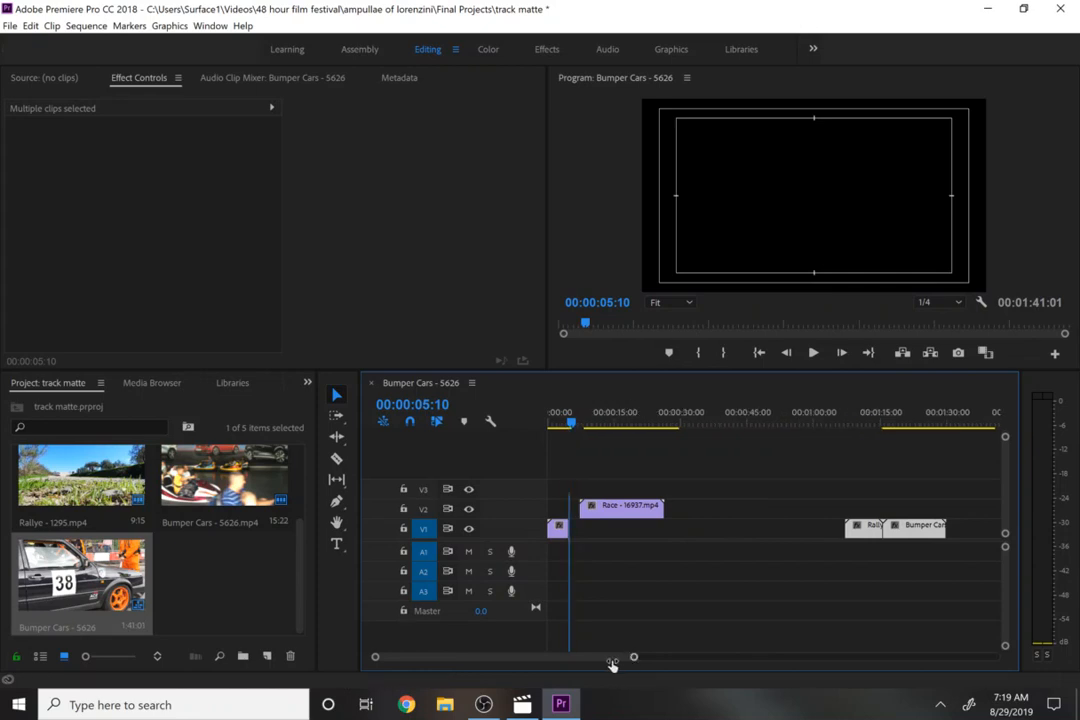
# - Align Race - 16937 on track V2 to start at 00:00:05:10, where Race - 16933 ends
pyautogui.moveTo(630, 656); pyautogui.dragTo(555, 677)
pyautogui.moveTo(818, 512); pyautogui.dragTo(750, 512)
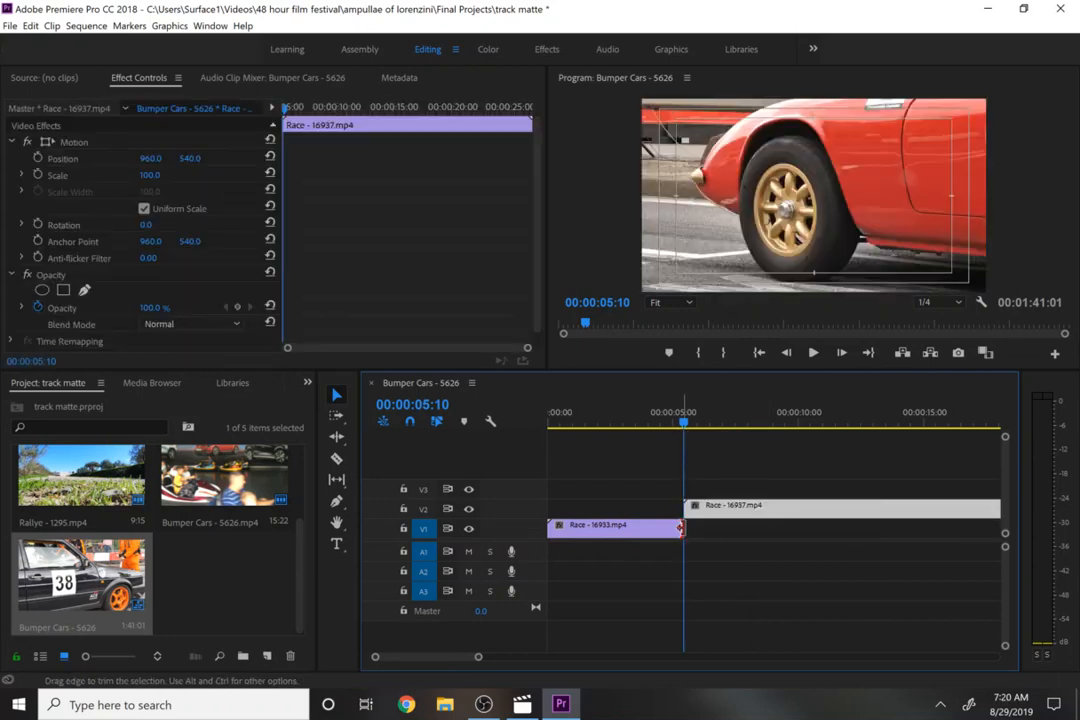
# - Extend Race - 16933 slightly past Race - 16937's start and return the playhead to 00:00:05:10
pyautogui.moveTo(684, 528); pyautogui.dragTo(704, 530)
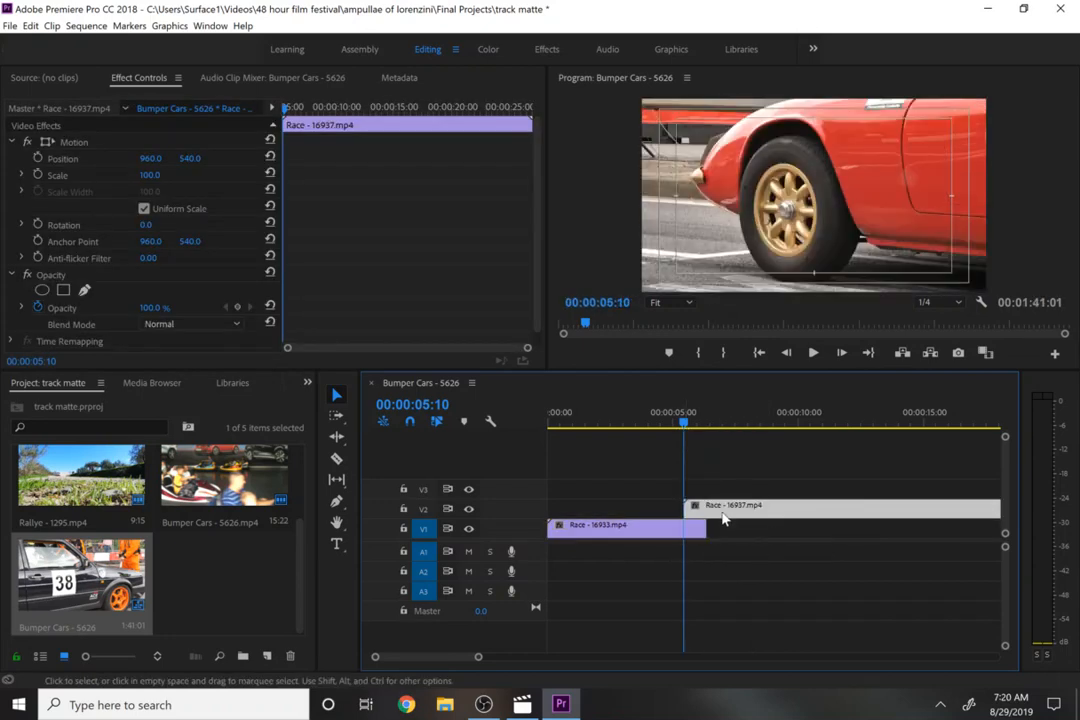
pyautogui.click(672, 428)
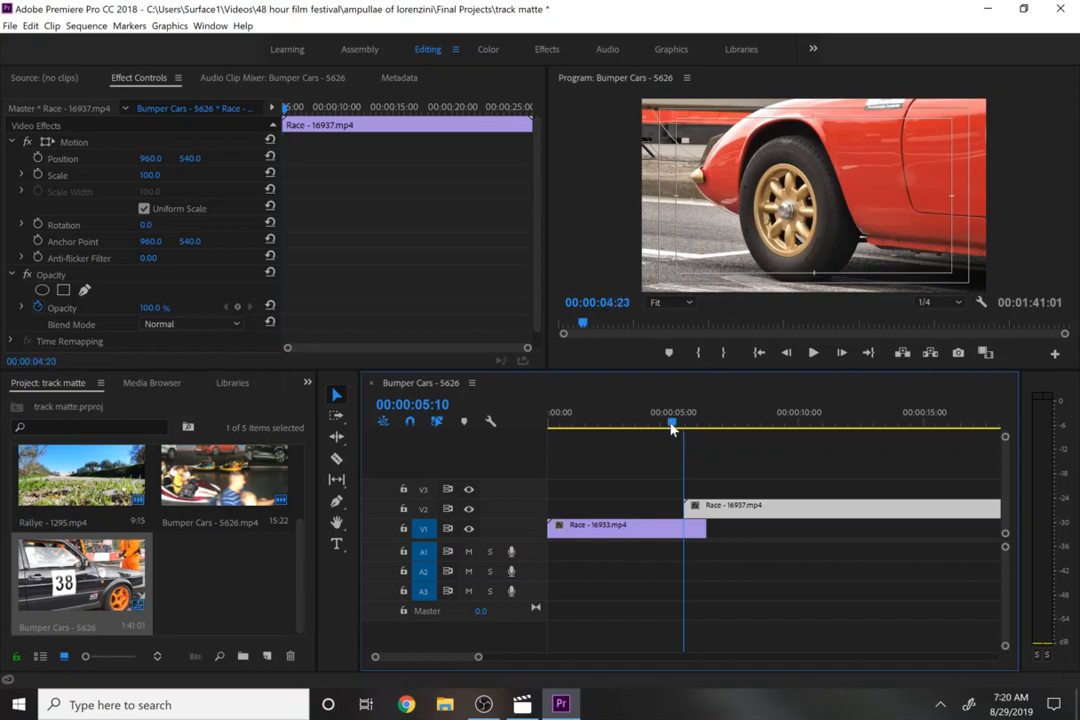
pyautogui.moveTo(672, 428); pyautogui.dragTo(696, 430)
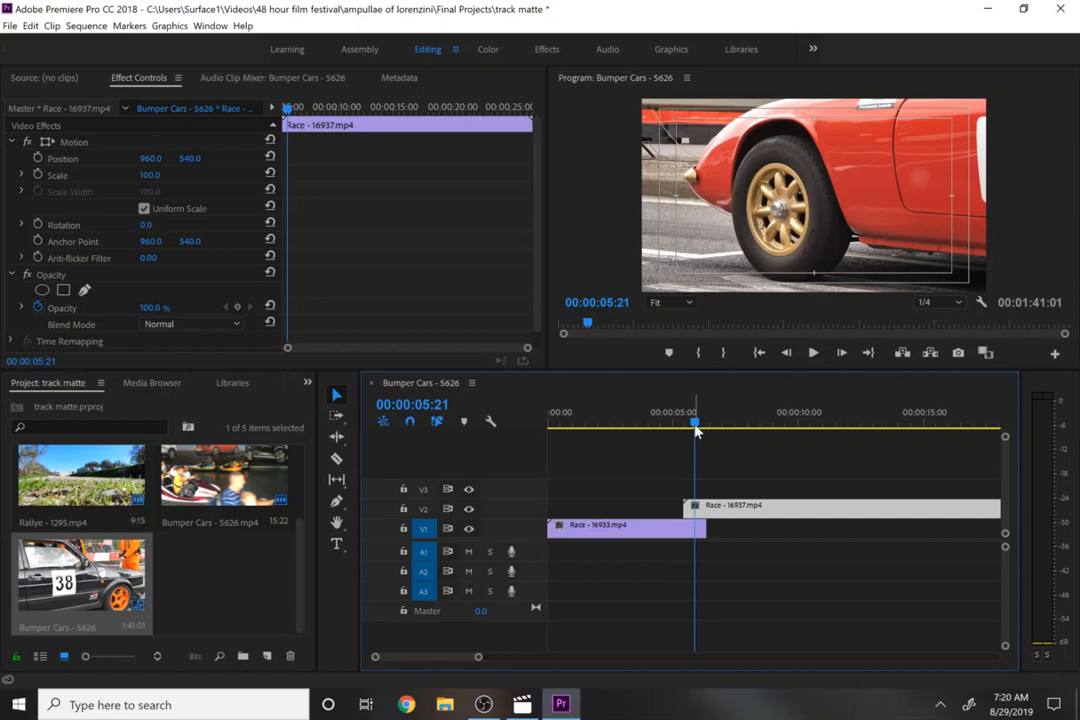
pyautogui.moveTo(696, 430)
pyautogui.mouseDown()
pyautogui.moveTo(680, 422)
pyautogui.moveTo(704, 433)
pyautogui.moveTo(679, 441)
pyautogui.moveTo(694, 437)
pyautogui.mouseUp()
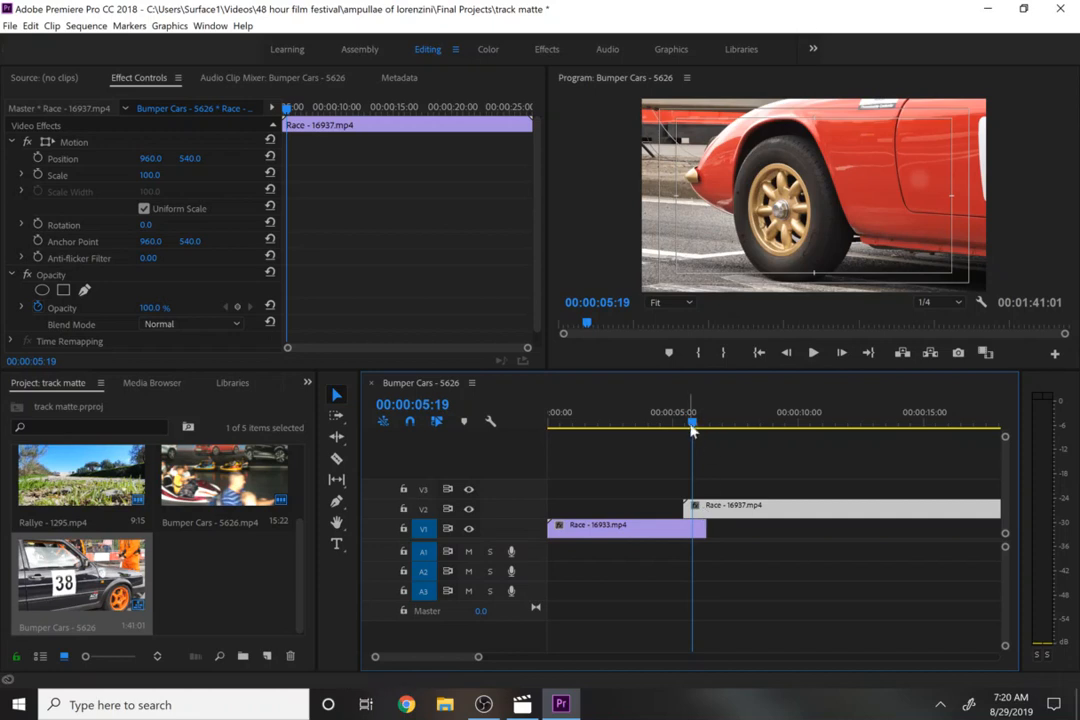
pyautogui.moveTo(692, 424); pyautogui.dragTo(684, 428)
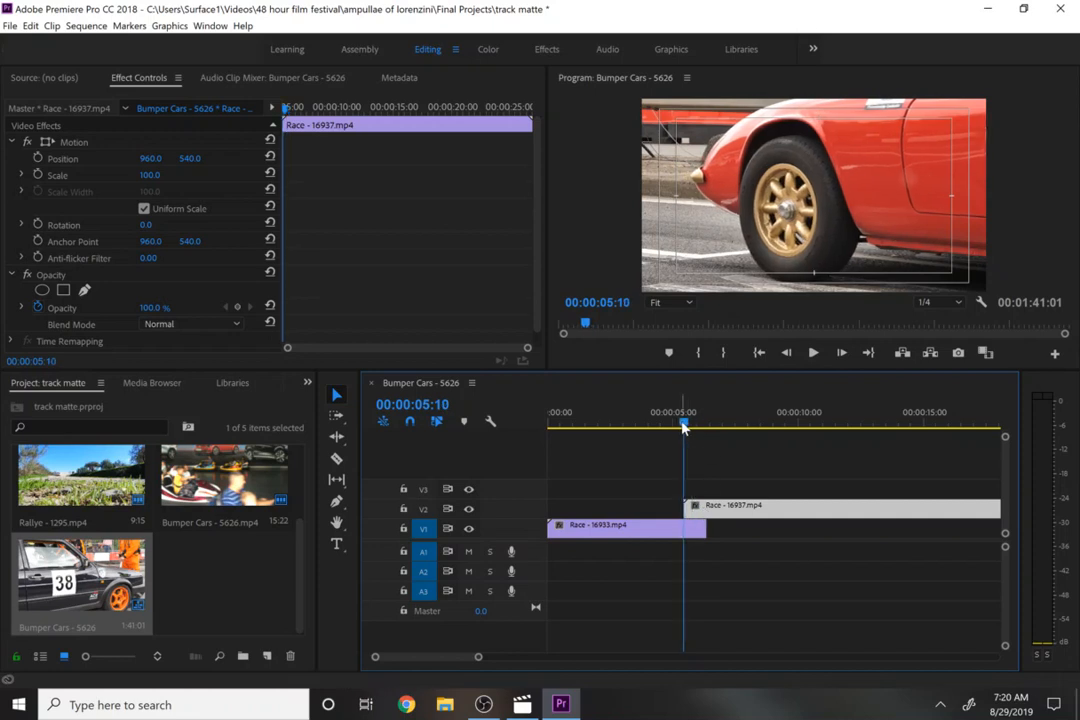
# - Create a new white 1920×1080 color matte named track matte 1
pyautogui.click(266, 656)
pyautogui.click(300, 584)
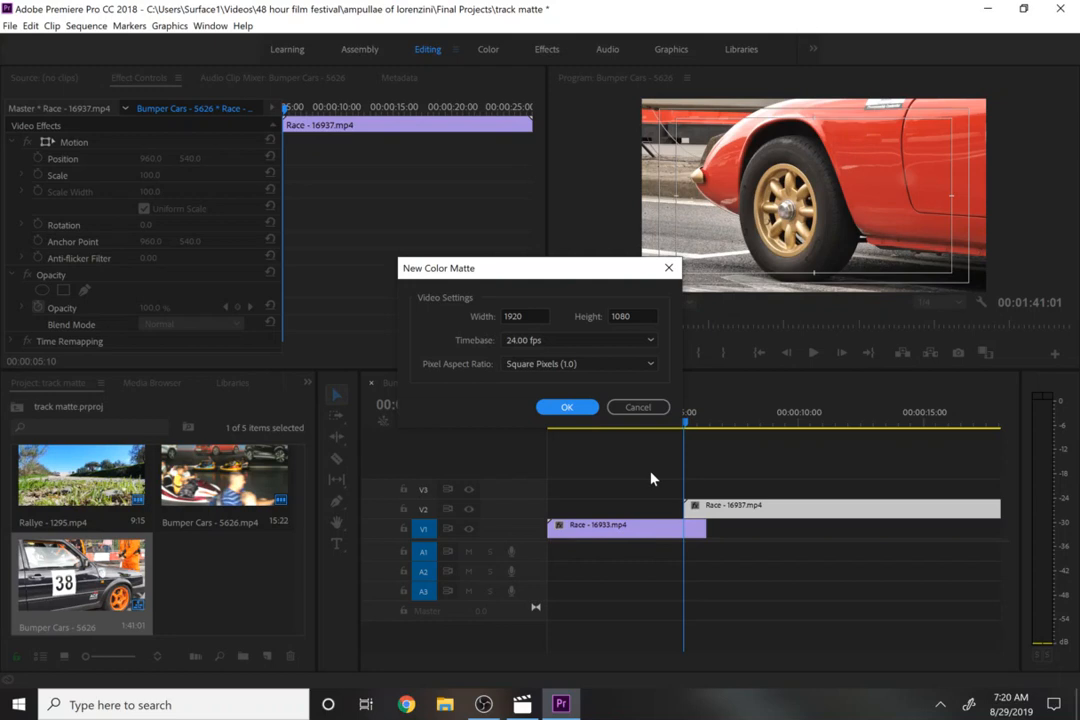
pyautogui.click(567, 408)
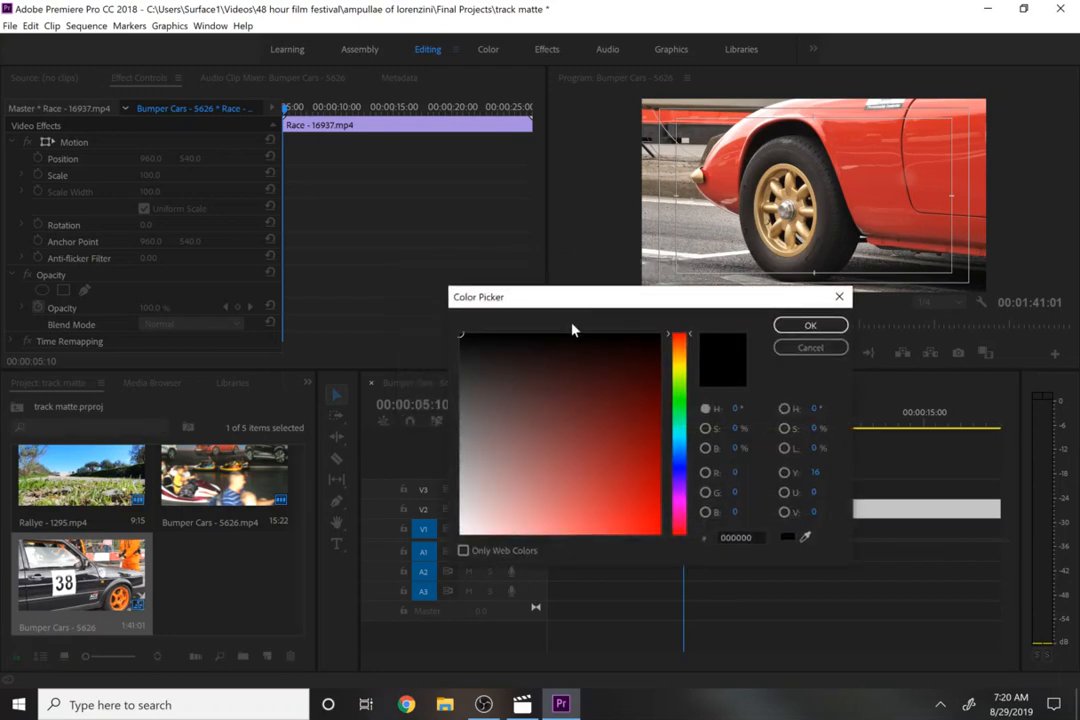
pyautogui.click(461, 533)
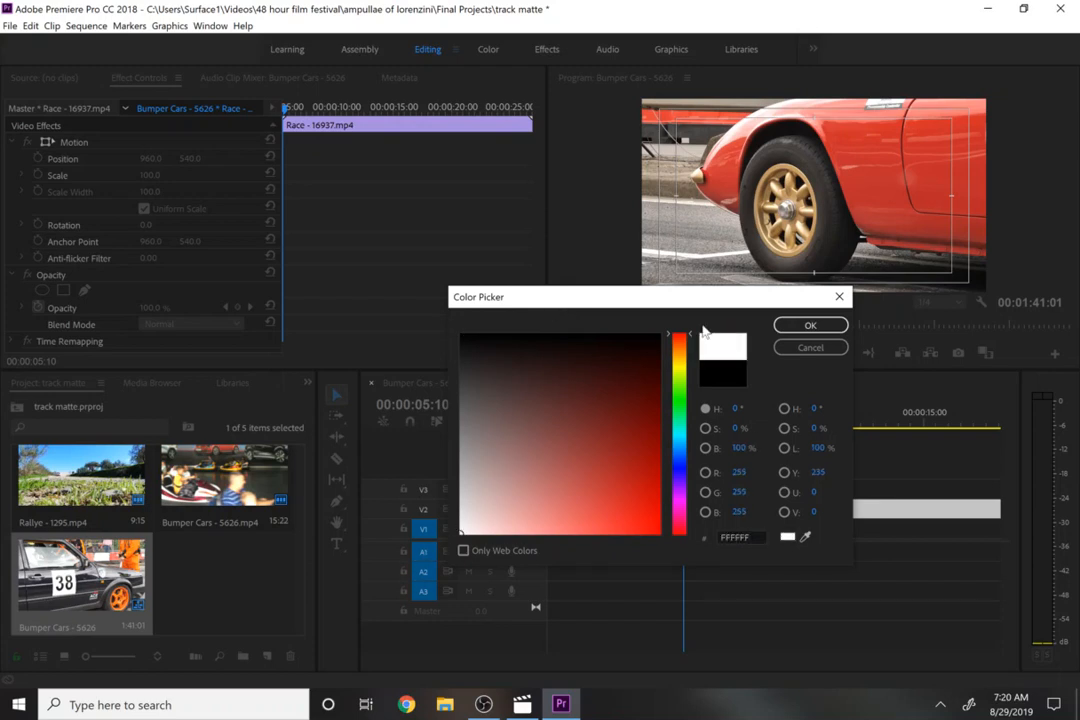
pyautogui.click(810, 325)
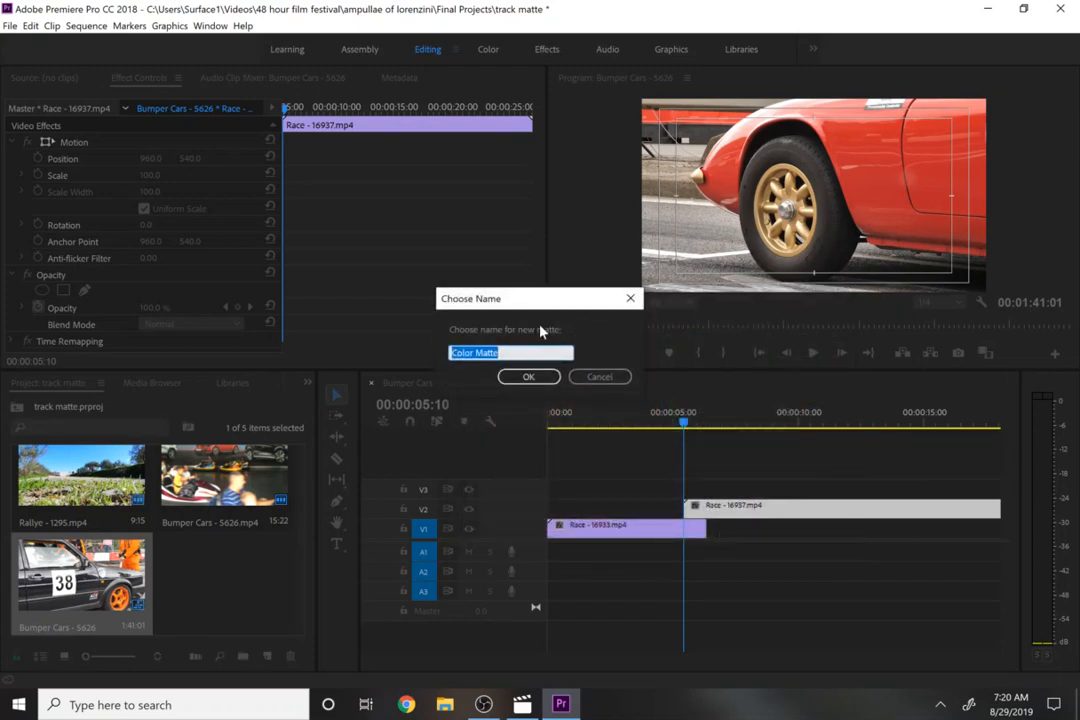
pyautogui.write('t')
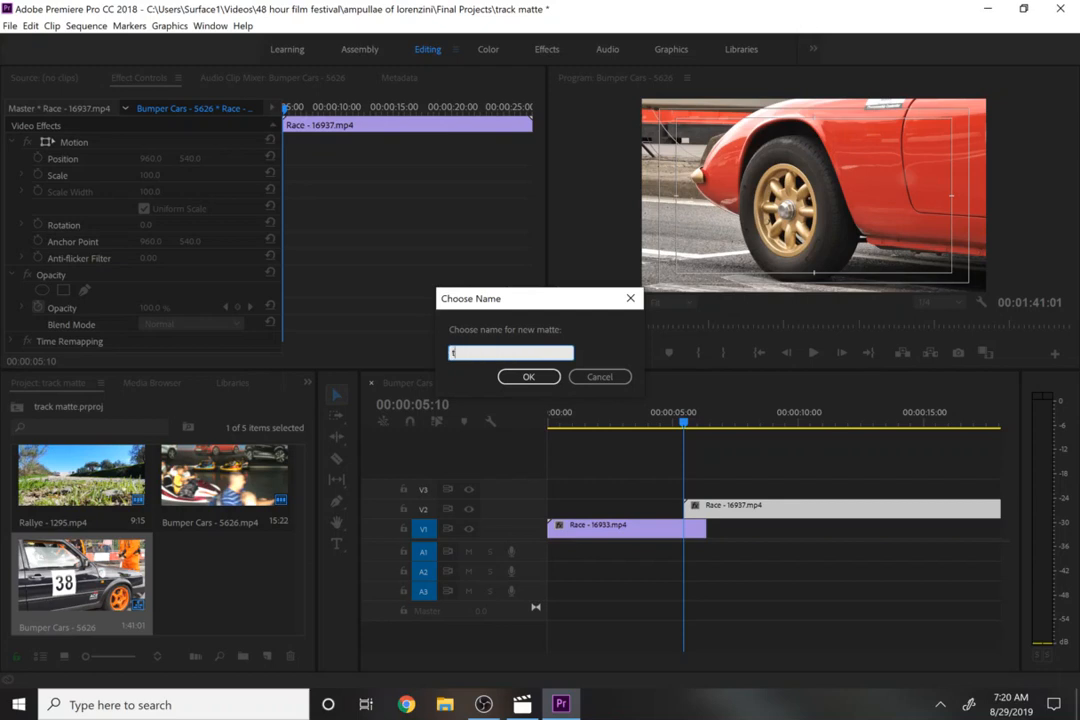
pyautogui.write('rack matte 1')
pyautogui.press('Return')
# - Place track matte 1 on track V3 starting at the playhead at 00:00:05:10
pyautogui.moveTo(237, 594); pyautogui.dragTo(697, 490)
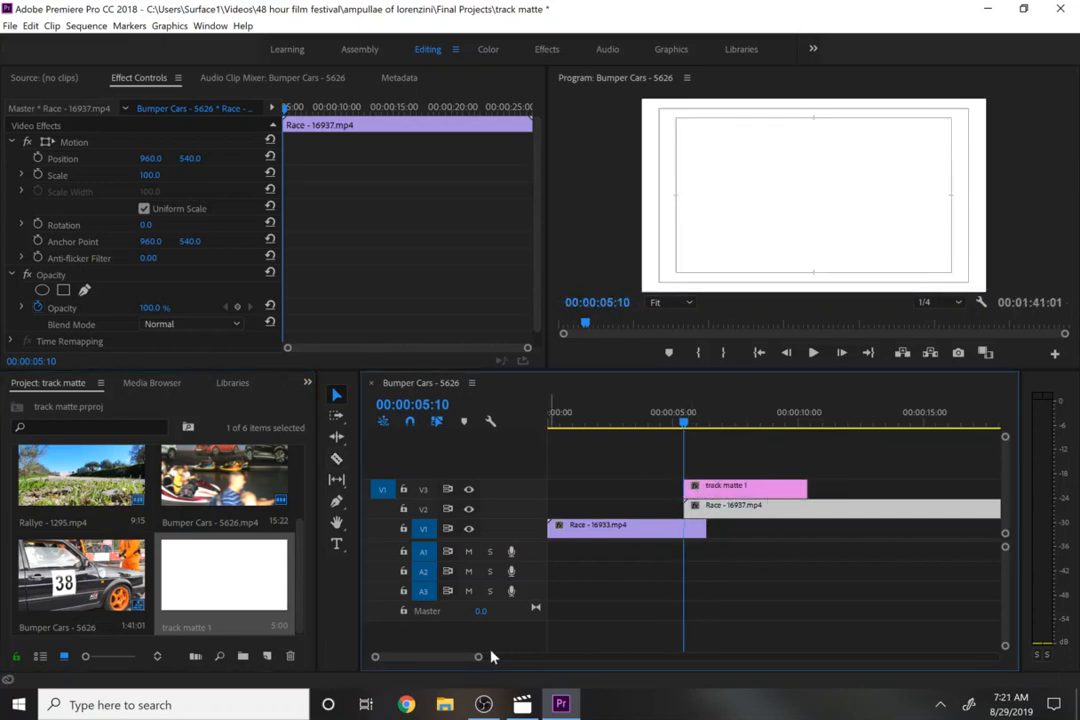
pyautogui.click(738, 488)
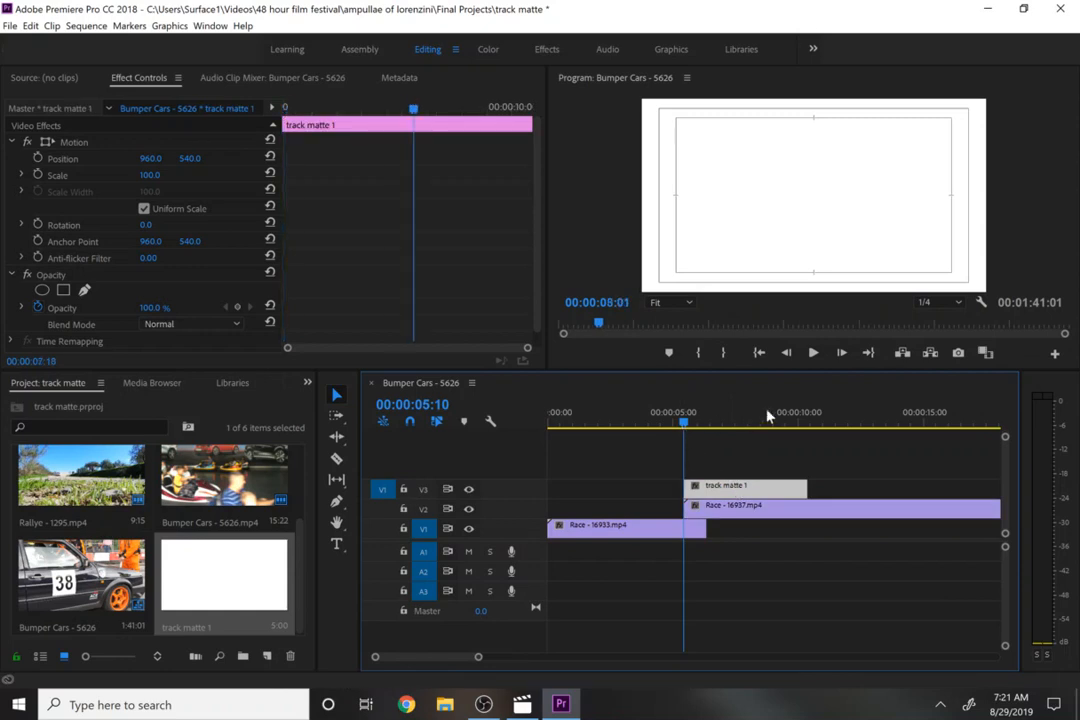
# - Extend track matte 1's end to 00:00:11:00
pyautogui.click(824, 424)
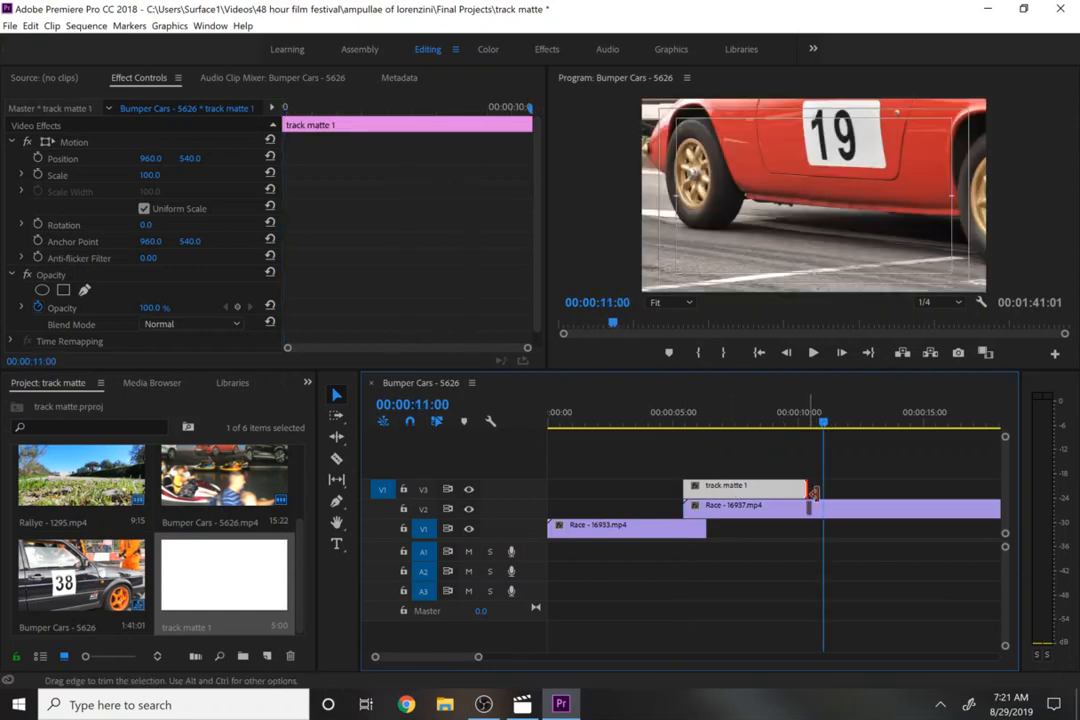
pyautogui.moveTo(806, 488); pyautogui.dragTo(823, 490)
# - Cut Race - 16937 at 00:00:11:00 with the Razor tool and delete the part after the cut
pyautogui.click(835, 519)
pyautogui.press('c')
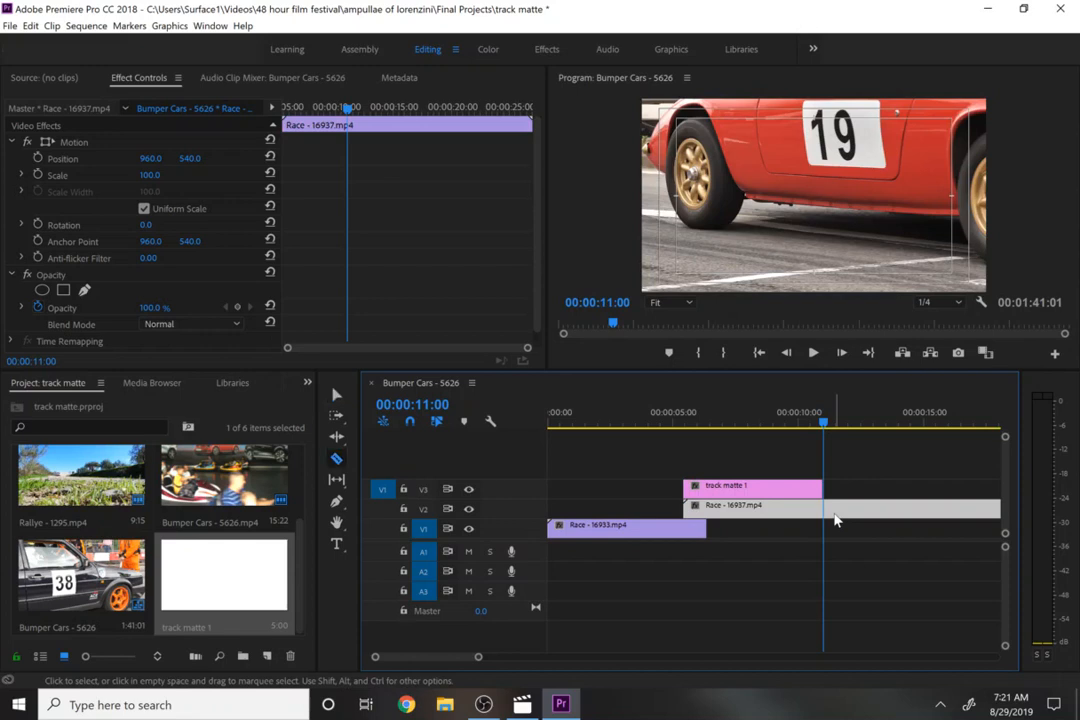
pyautogui.click(825, 519)
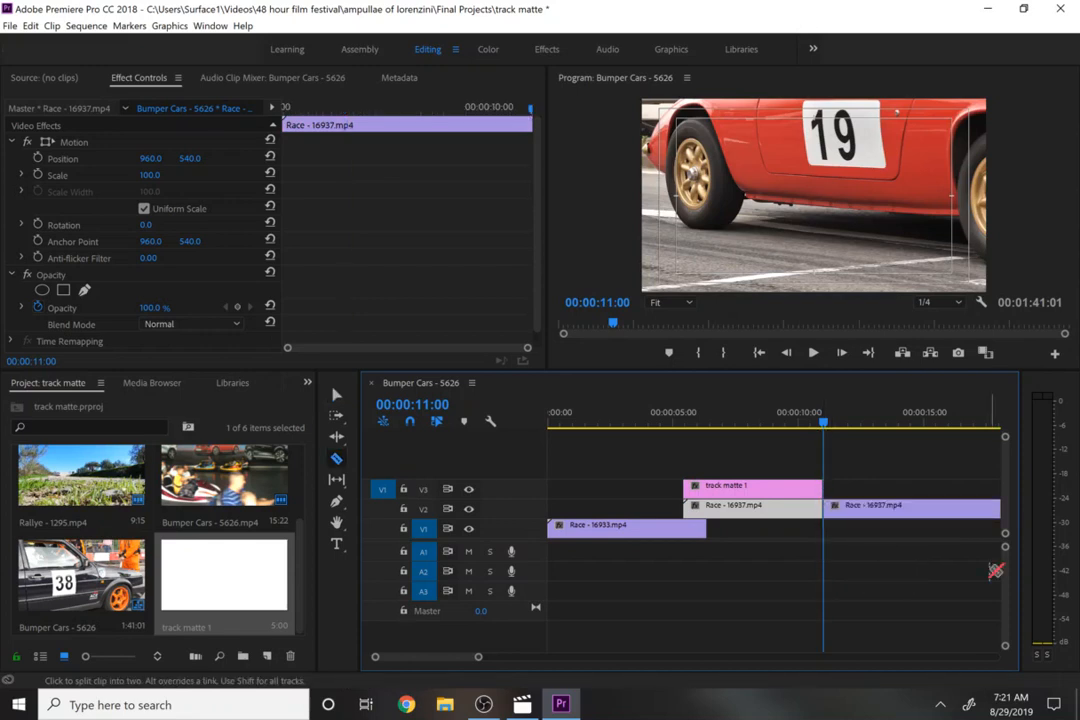
pyautogui.press('v')
pyautogui.click(948, 512)
pyautogui.press('Delete')
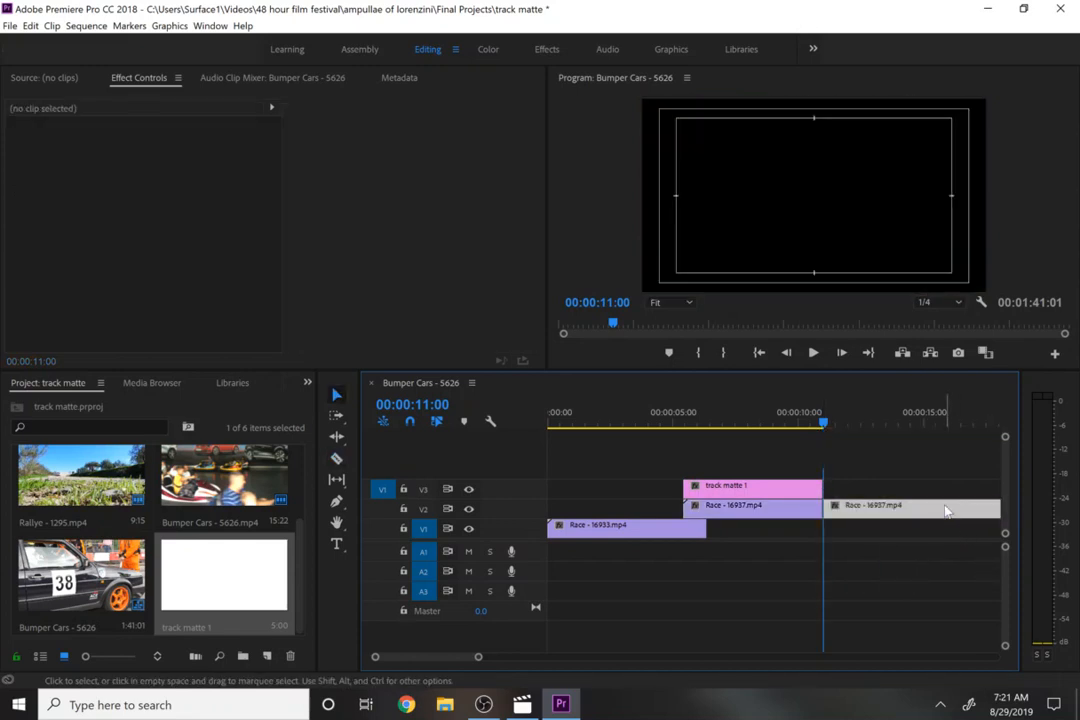
# - Move the playhead to 00:00:05:10 and scrub track matte 1's scale down to 91
pyautogui.click(725, 425)
pyautogui.moveTo(725, 425); pyautogui.dragTo(686, 430)
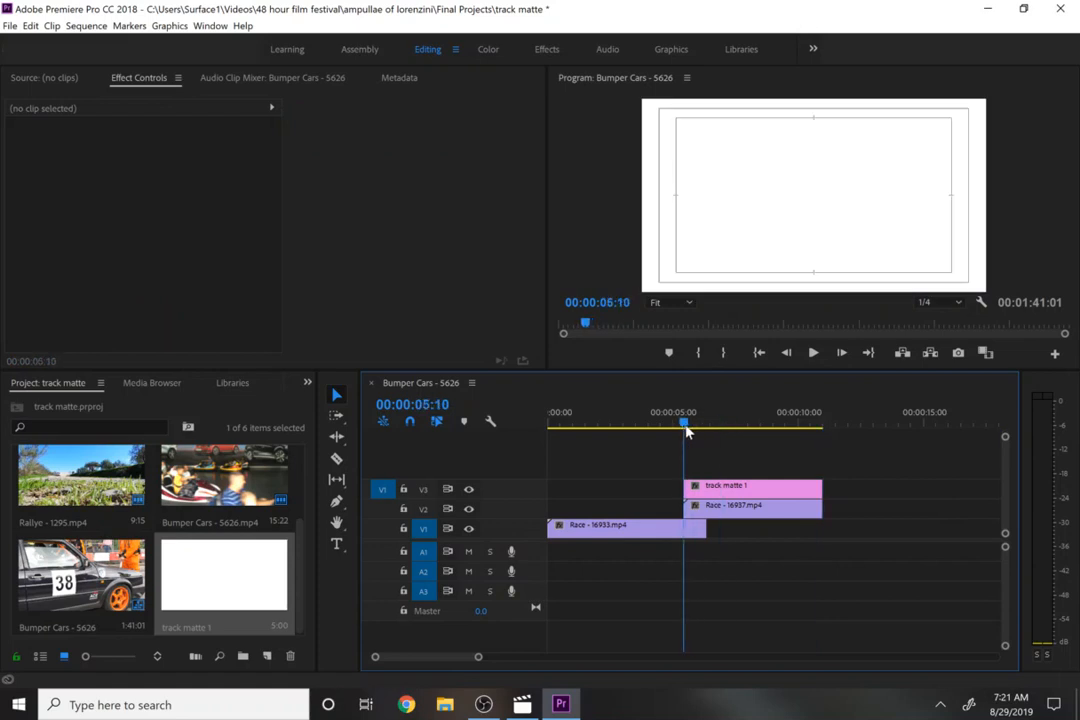
pyautogui.click(704, 512)
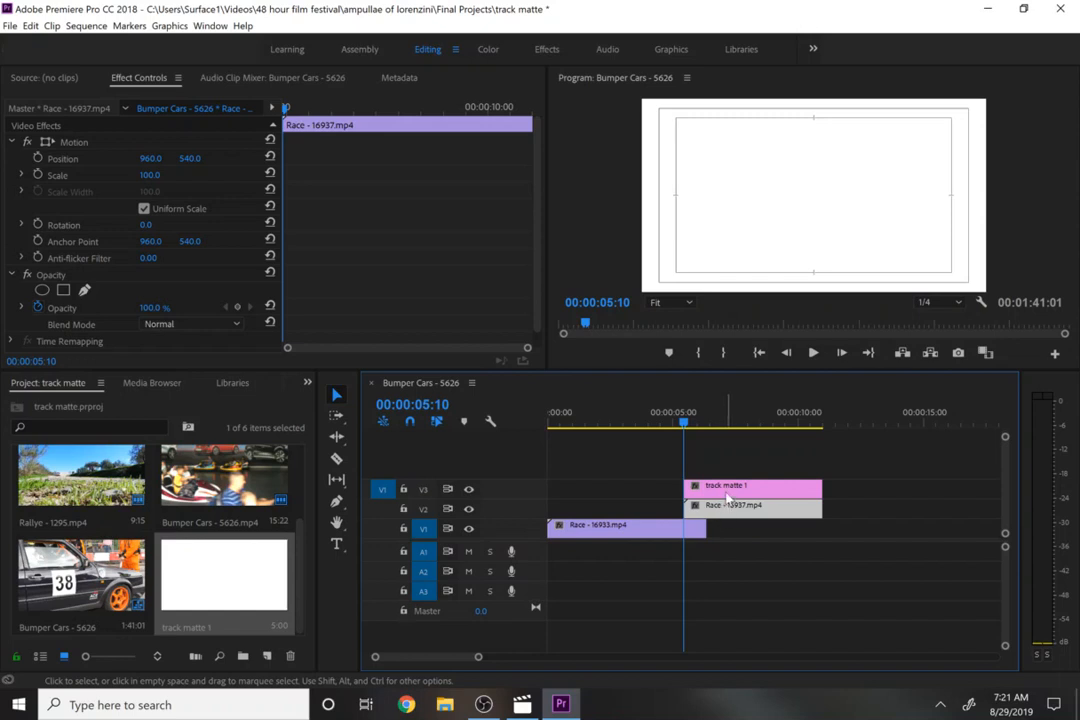
pyautogui.click(728, 490)
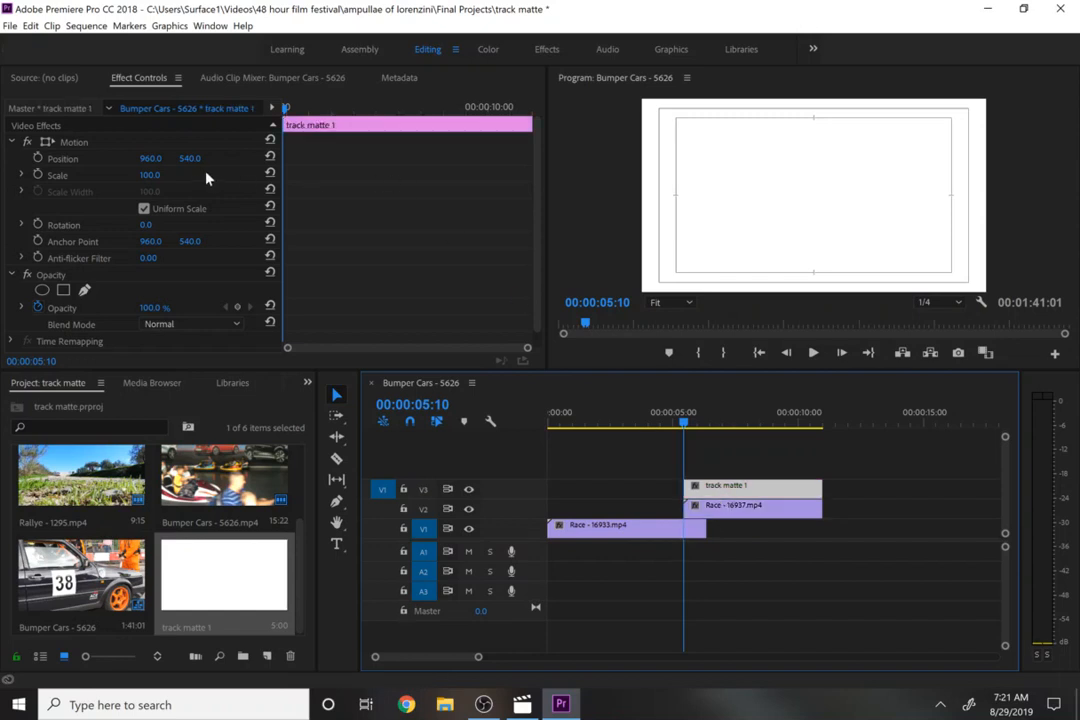
pyautogui.moveTo(155, 178); pyautogui.dragTo(146, 178)
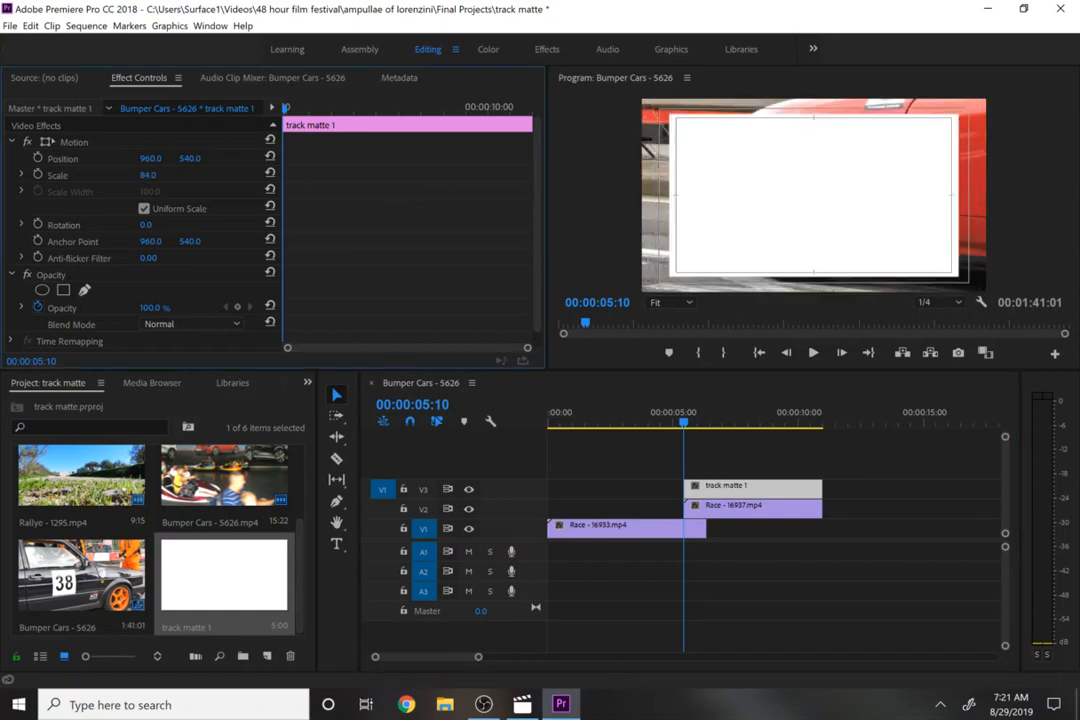
# - Search the effects for track and apply Track Matte Key to Race - 16937 on V2
pyautogui.click(716, 506)
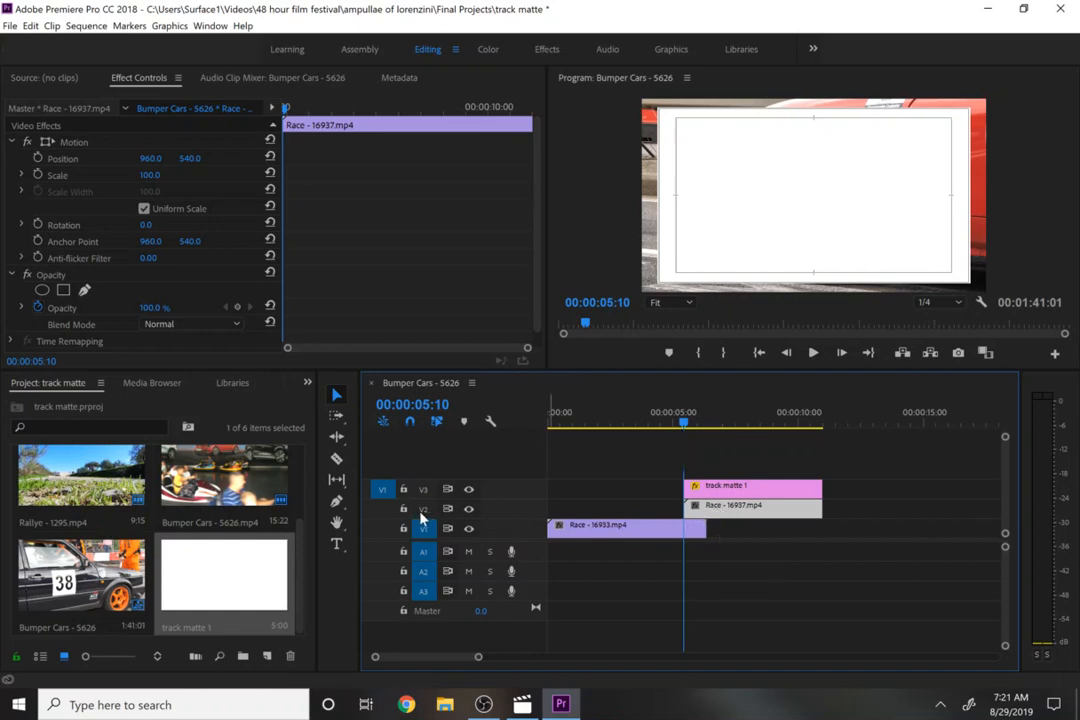
pyautogui.click(423, 489)
pyautogui.click(423, 508)
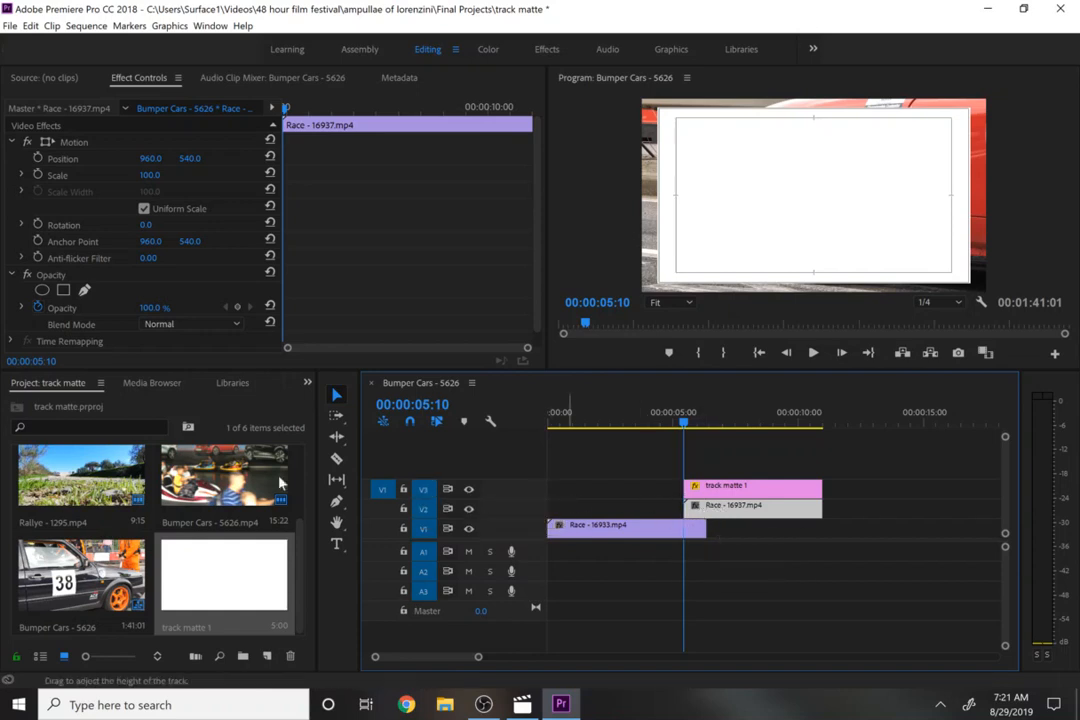
pyautogui.click(308, 383)
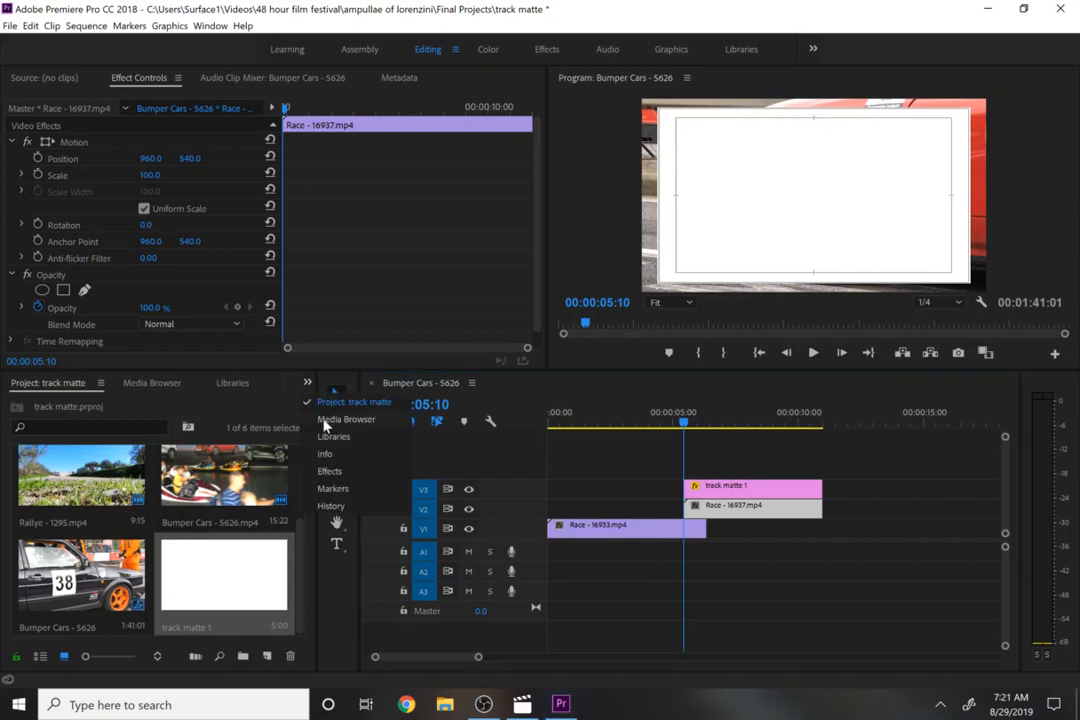
pyautogui.click(329, 471)
pyautogui.click(93, 404)
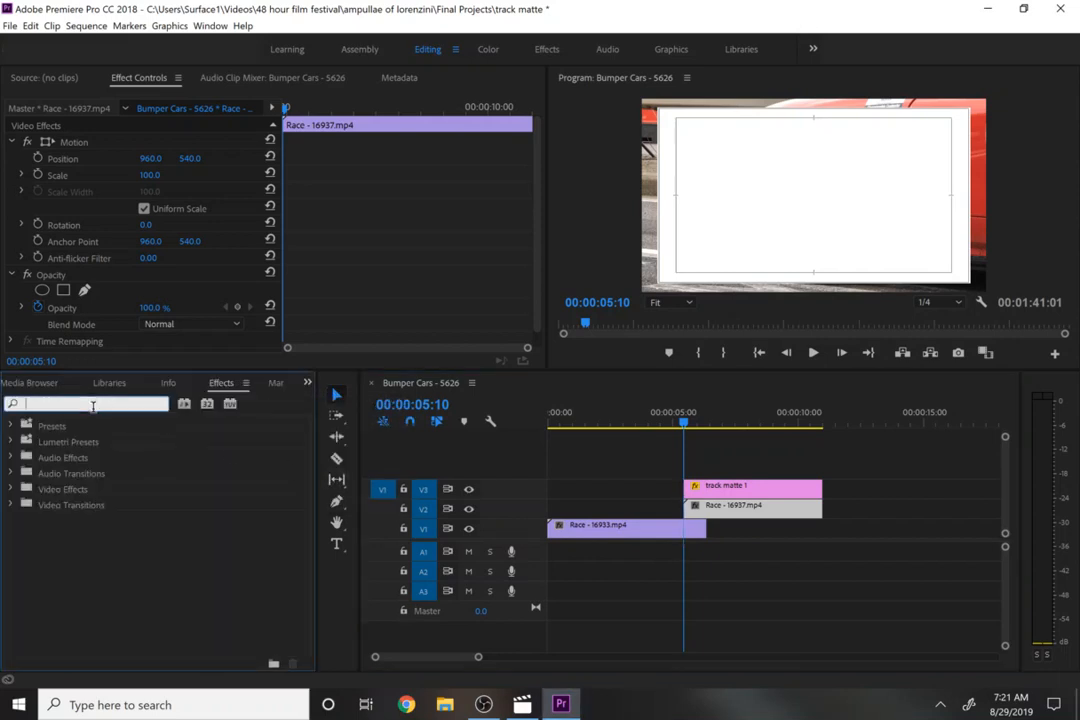
pyautogui.write('track')
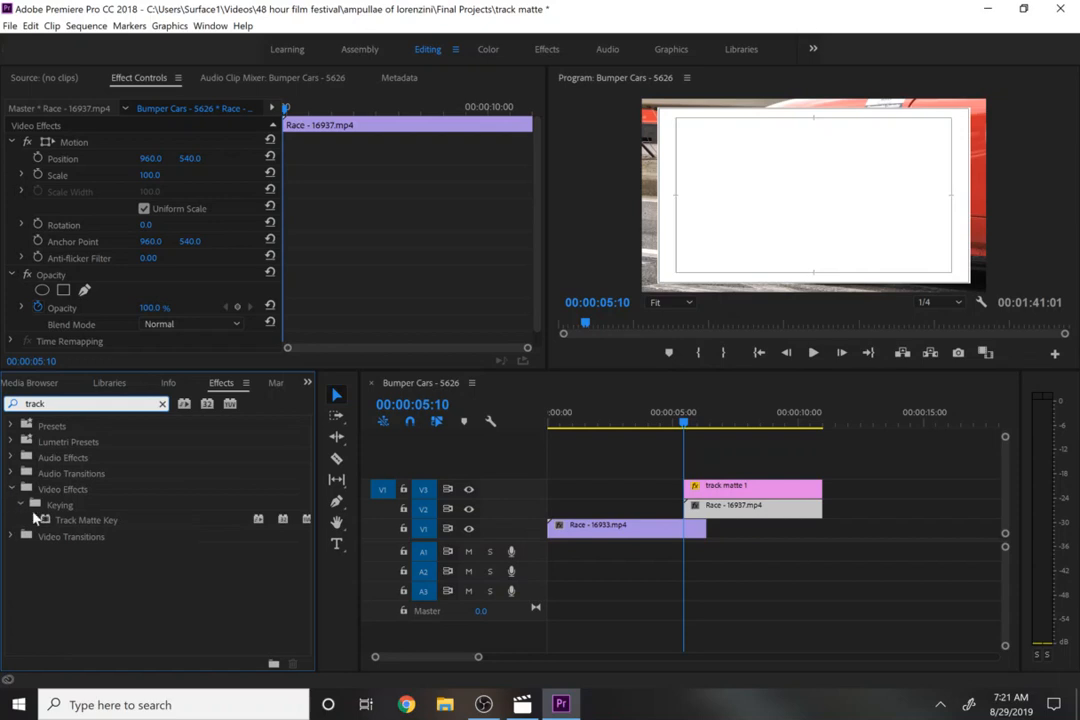
pyautogui.moveTo(67, 520); pyautogui.dragTo(715, 514)
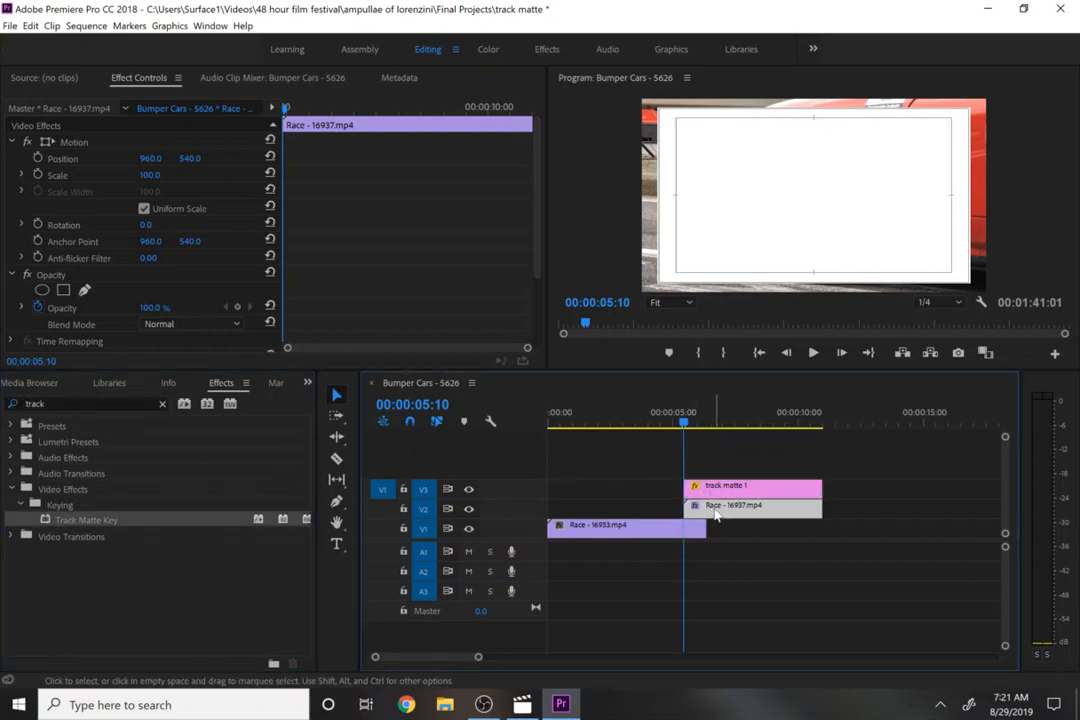
# - Set the Track Matte Key's matte to Video 3, keeping Matte Alpha as the composite mode
pyautogui.moveTo(537, 236); pyautogui.dragTo(546, 350)
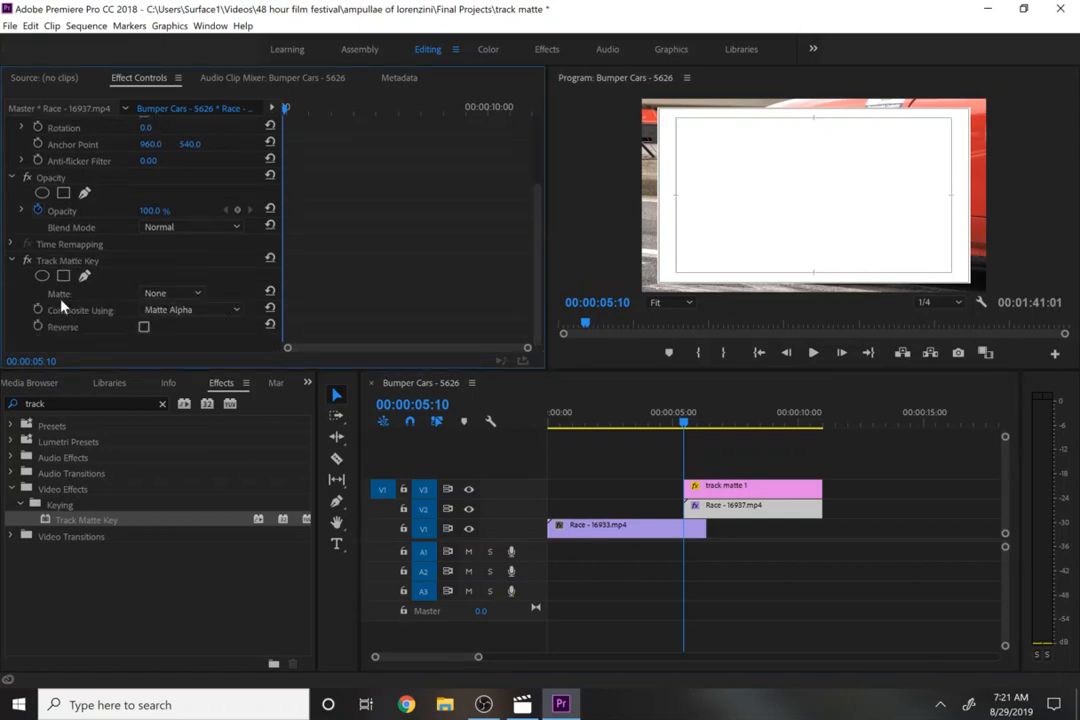
pyautogui.click(159, 296)
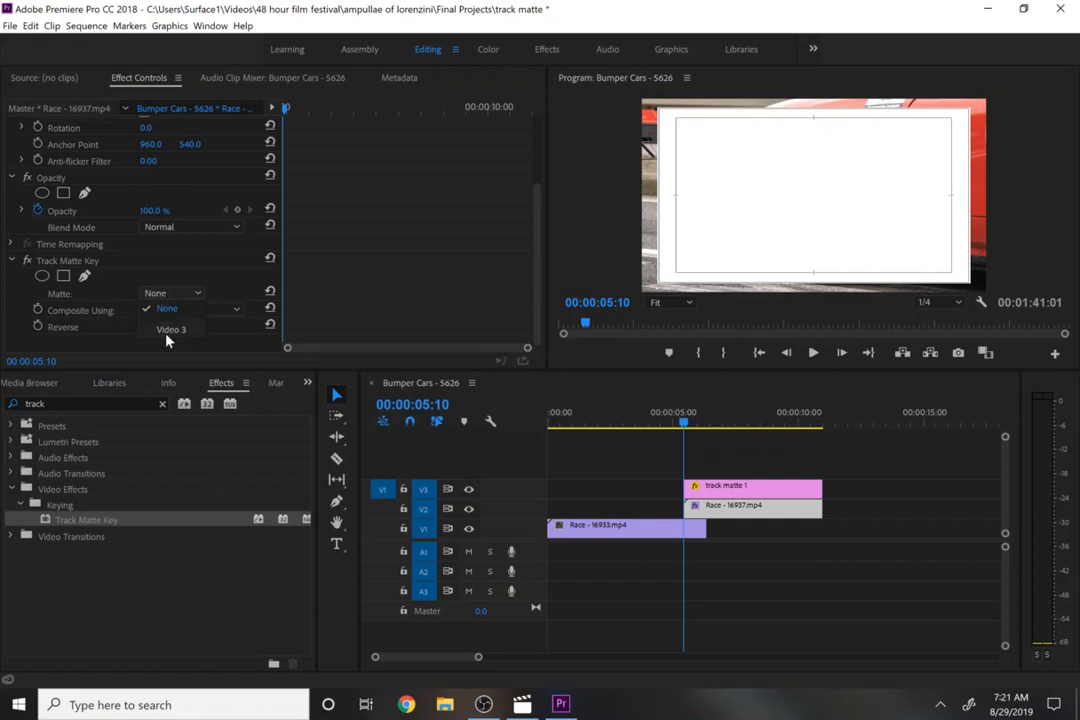
pyautogui.click(165, 334)
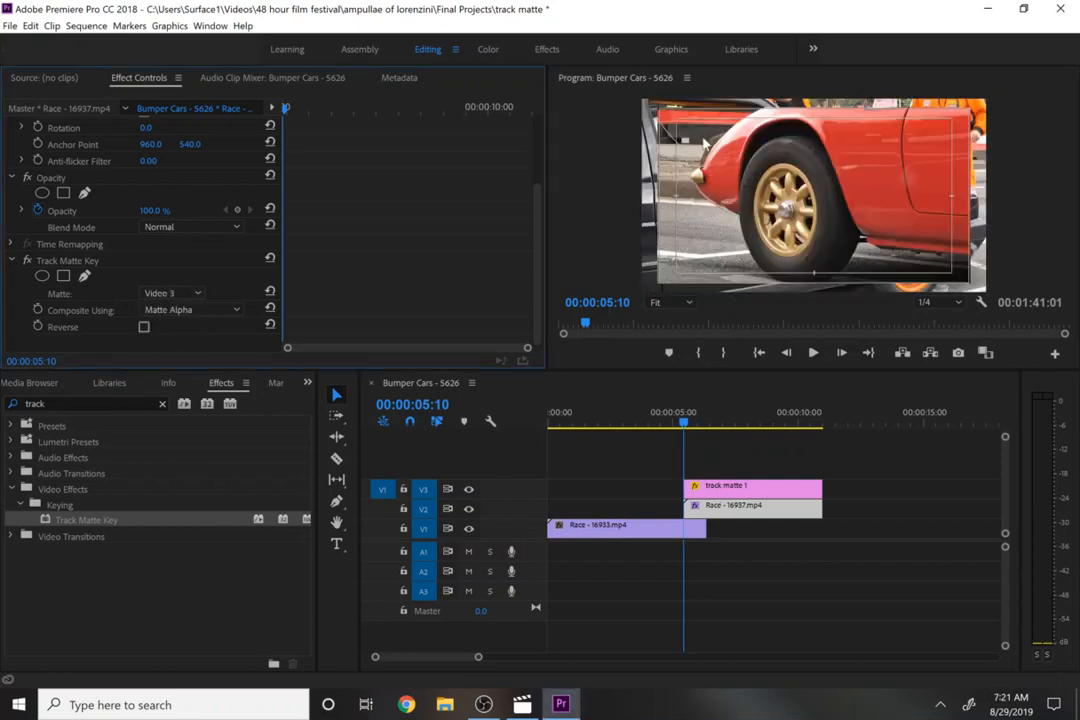
pyautogui.click(196, 312)
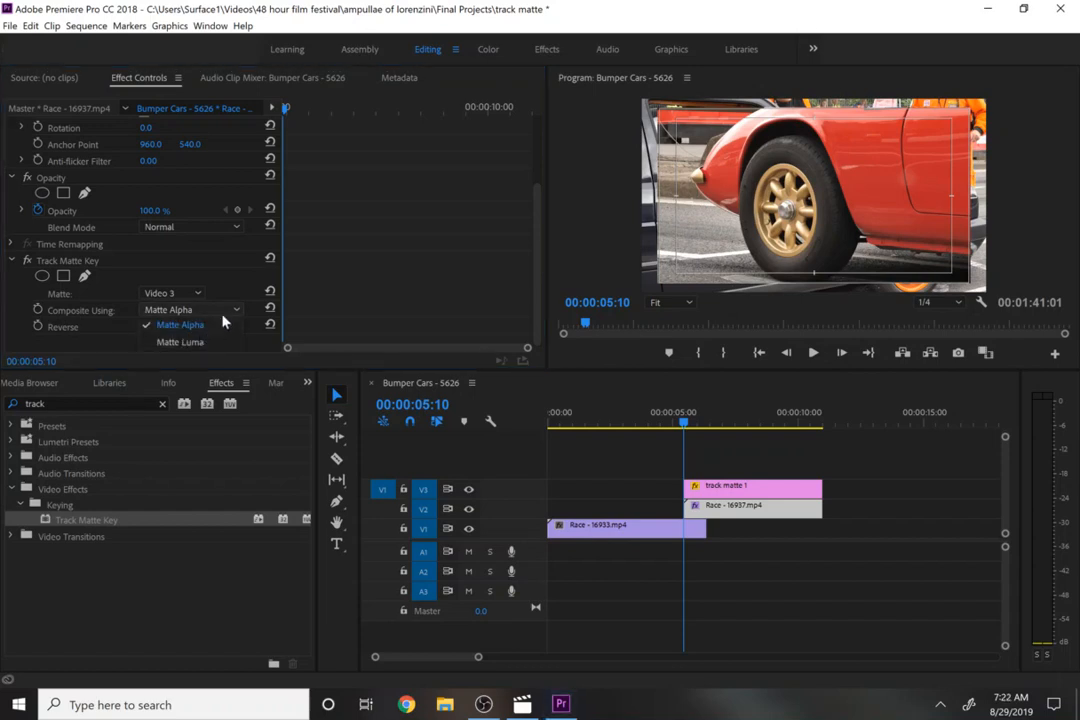
pyautogui.click(225, 331)
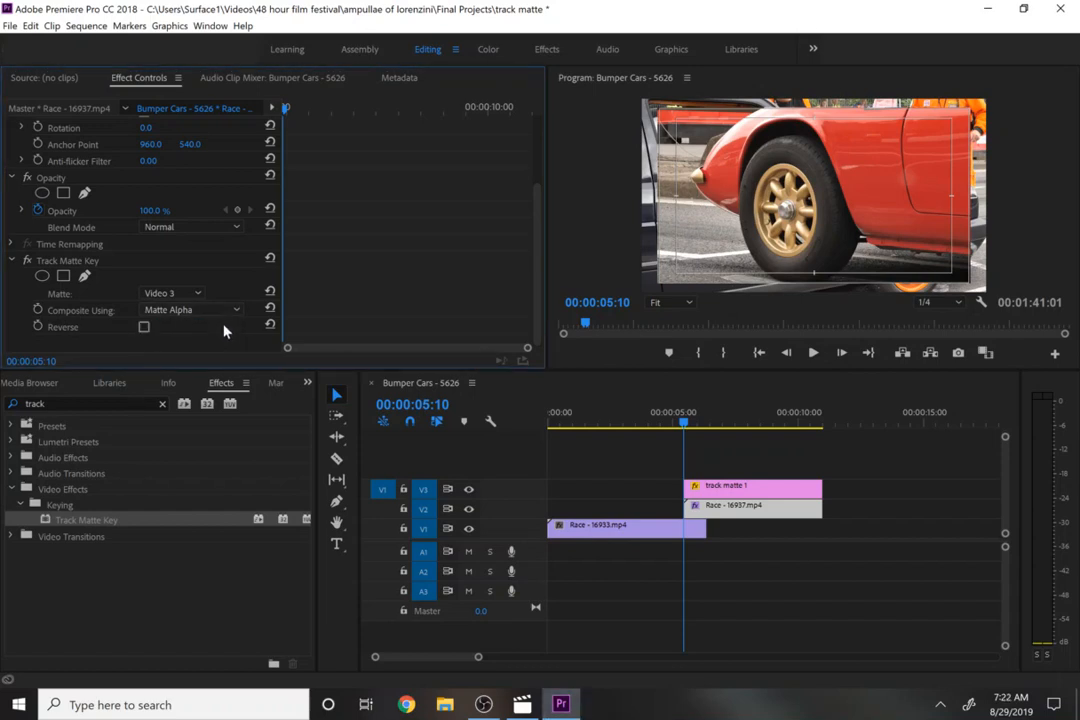
# - Extend Race - 16933's end on V1 to the playhead at 00:00:06:16
pyautogui.click(690, 421)
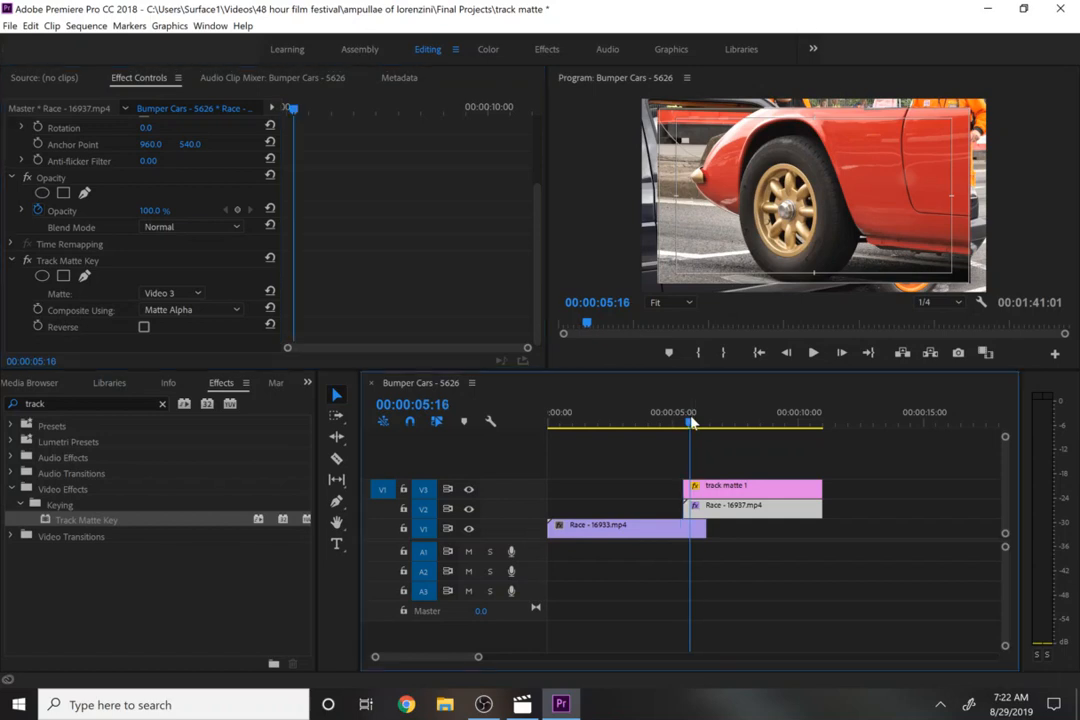
pyautogui.moveTo(690, 421); pyautogui.dragTo(717, 430)
pyautogui.moveTo(705, 528); pyautogui.dragTo(822, 532)
pyautogui.moveTo(716, 424)
pyautogui.mouseDown()
pyautogui.moveTo(797, 434)
pyautogui.moveTo(750, 443)
pyautogui.moveTo(747, 432)
pyautogui.moveTo(714, 430)
pyautogui.mouseUp()
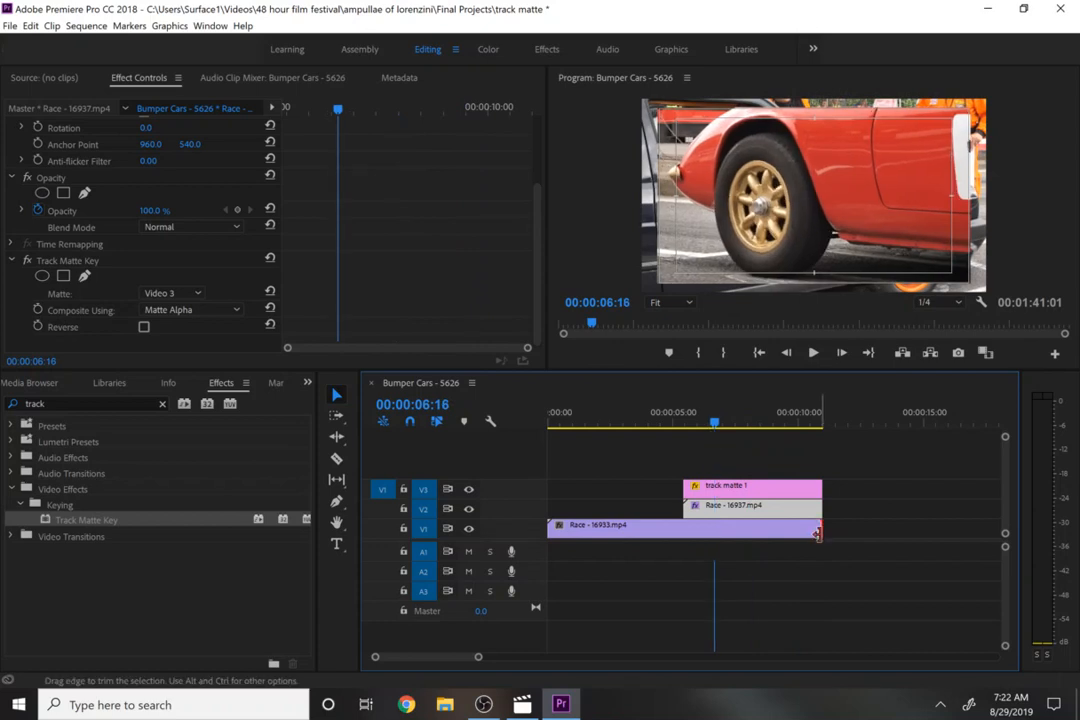
pyautogui.moveTo(817, 533); pyautogui.dragTo(708, 538)
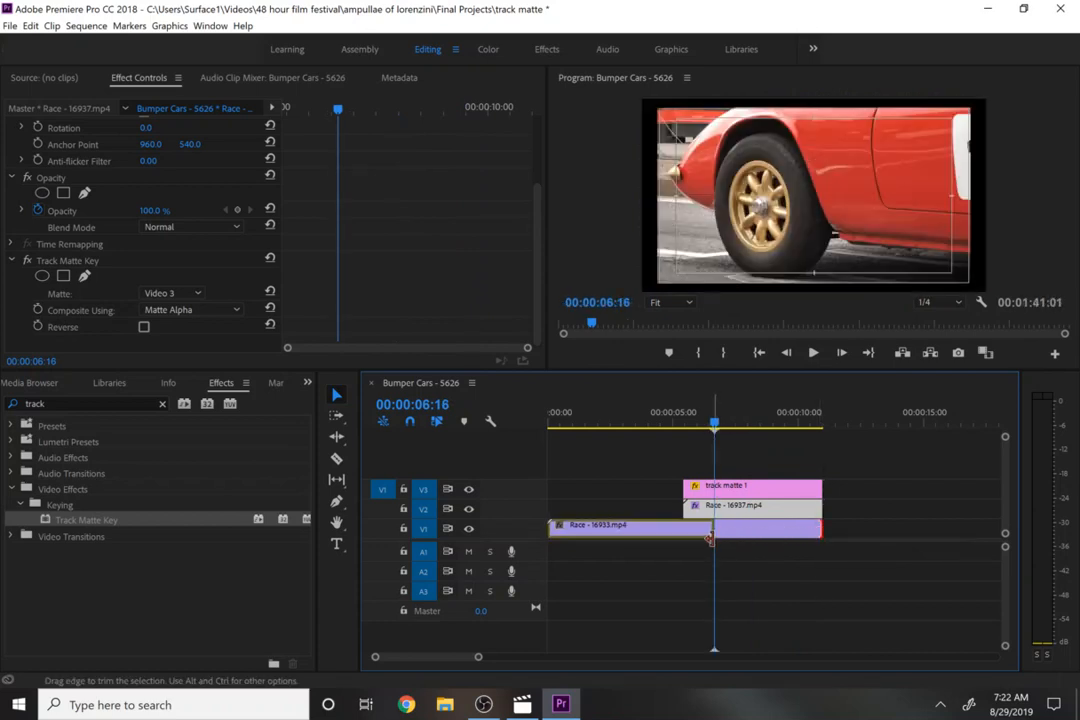
# - Add a Scale keyframe of 0 on track matte 1 at 00:00:05:10
pyautogui.moveTo(714, 428); pyautogui.dragTo(686, 425)
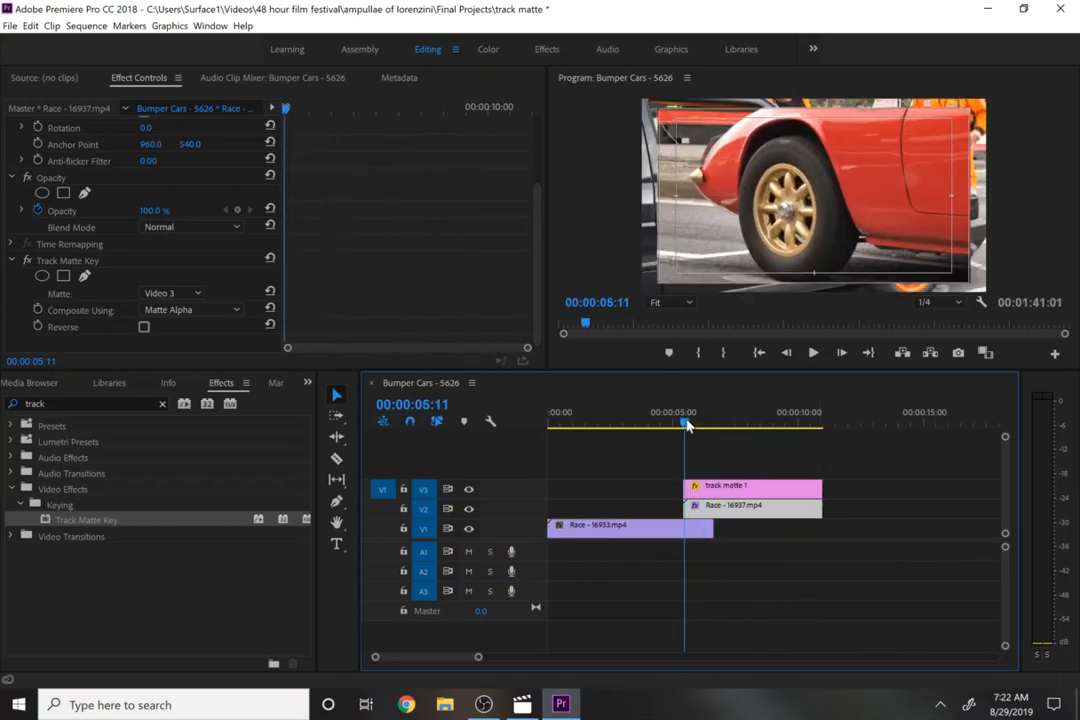
pyautogui.click(706, 490)
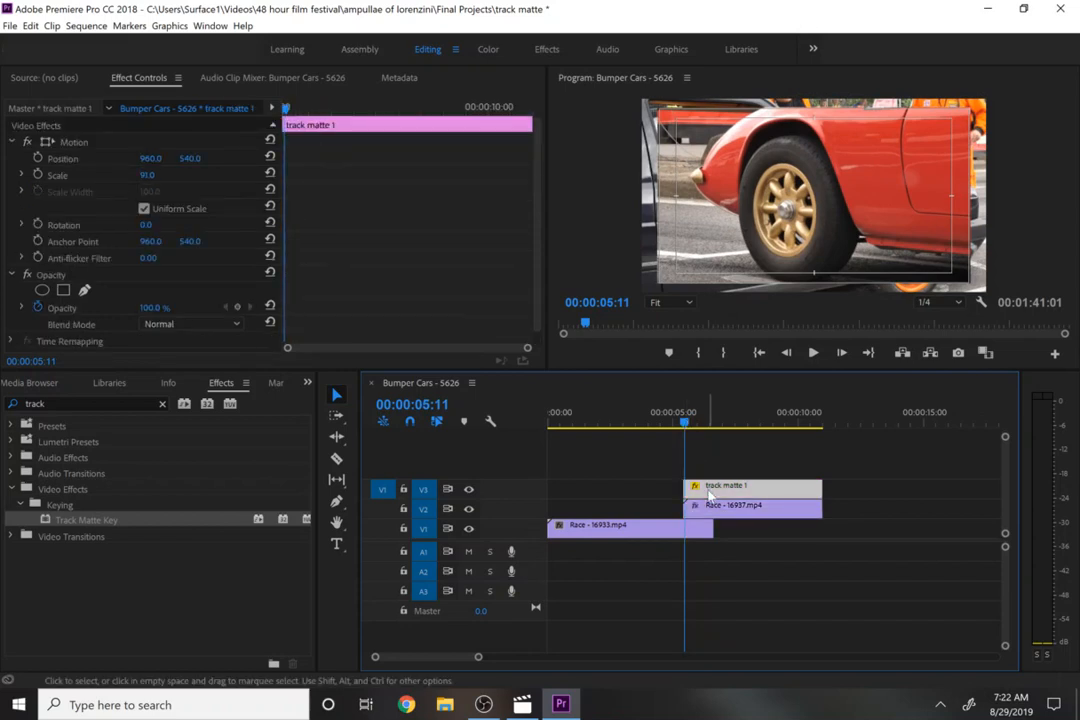
pyautogui.press('Left')
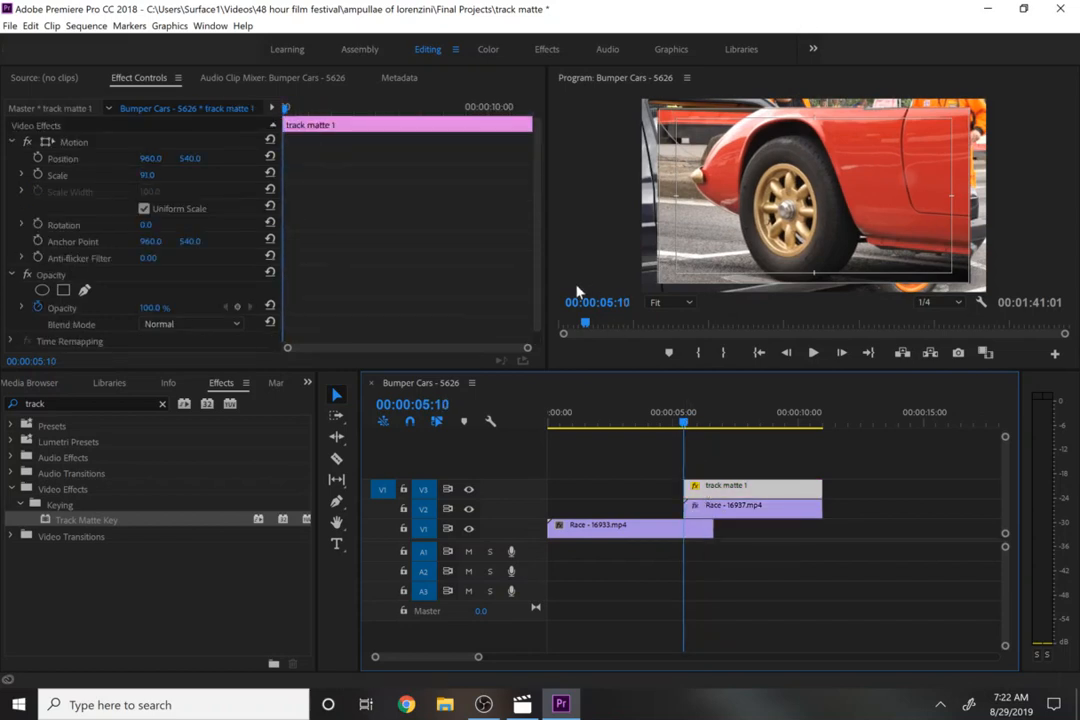
pyautogui.click(37, 175)
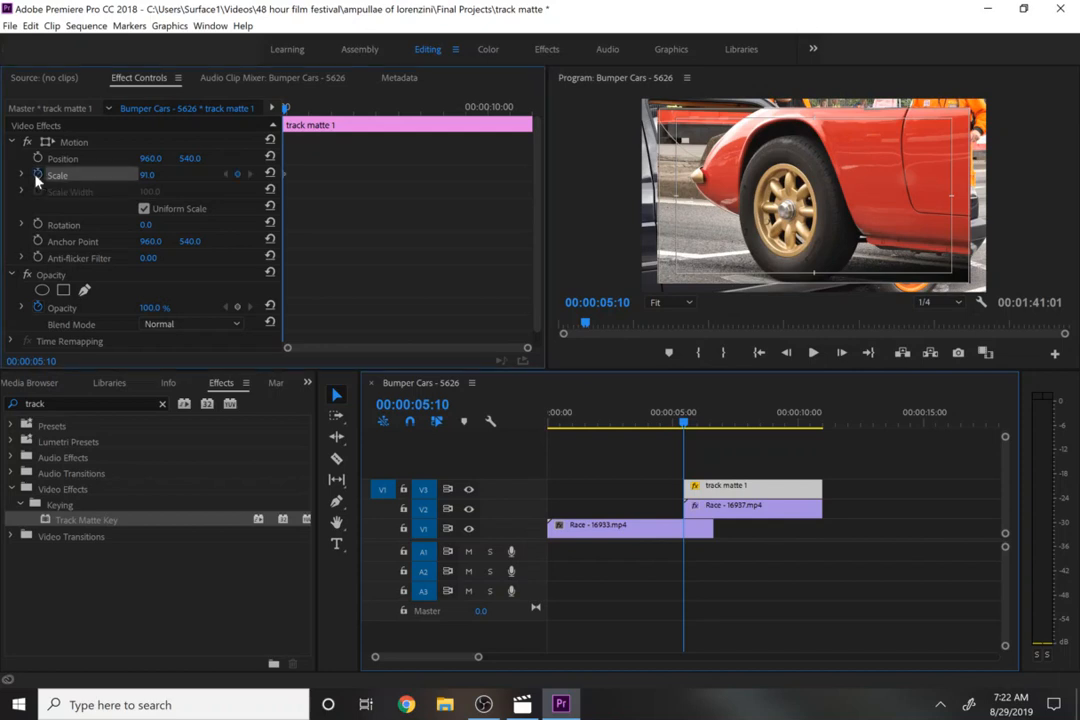
pyautogui.click(148, 174)
pyautogui.write('0')
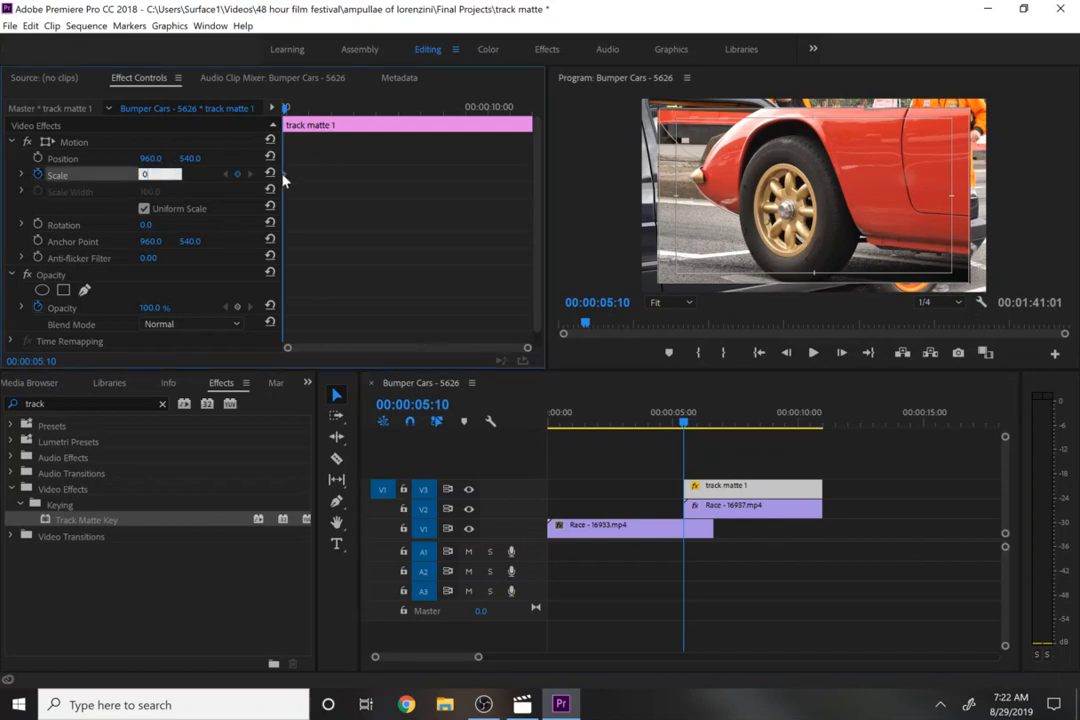
pyautogui.press('Return')
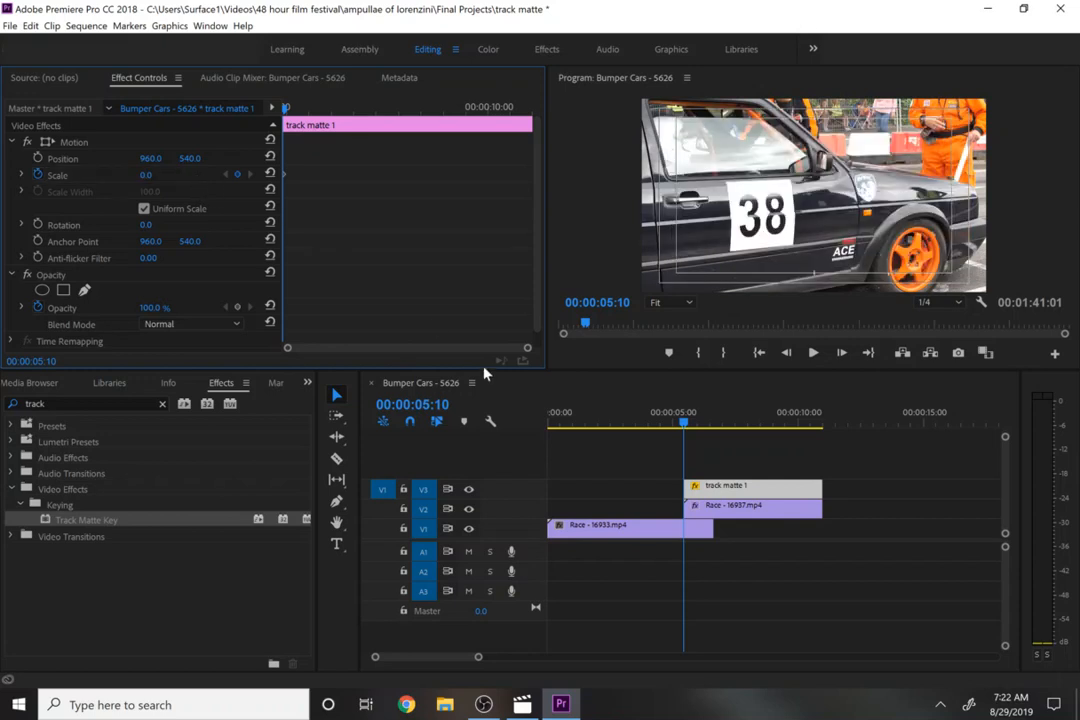
# - Add a Scale keyframe of 110 on track matte 1 at 00:00:06:16
pyautogui.press('Down')
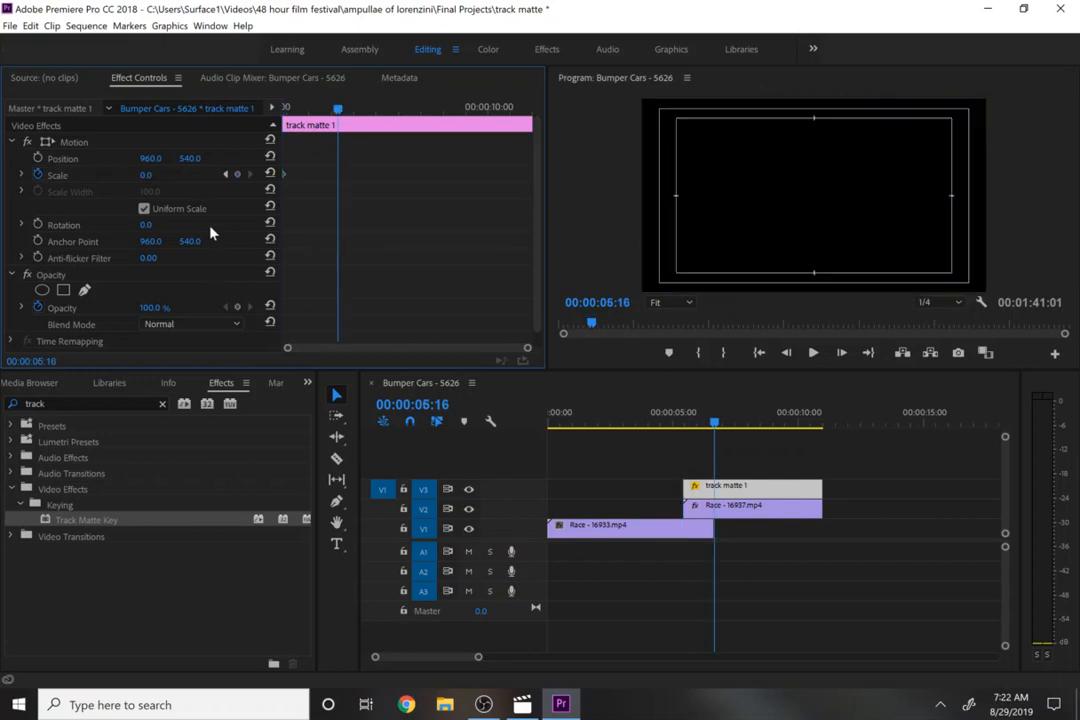
pyautogui.click(237, 174)
pyautogui.click(150, 174)
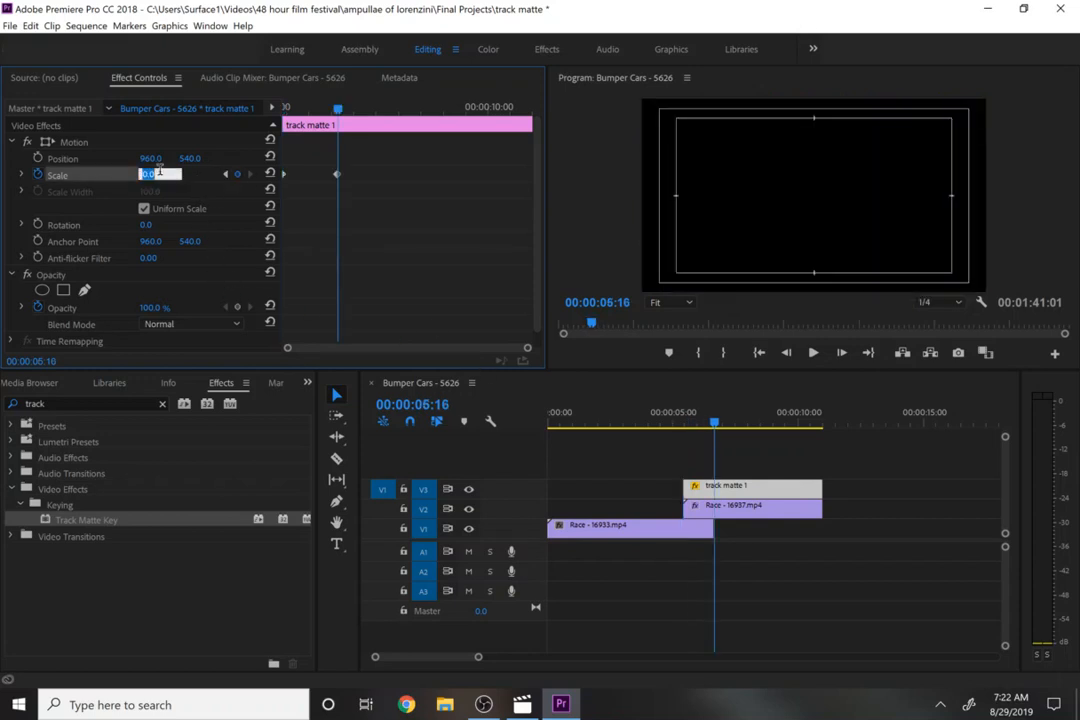
pyautogui.write('110')
pyautogui.press('Return')
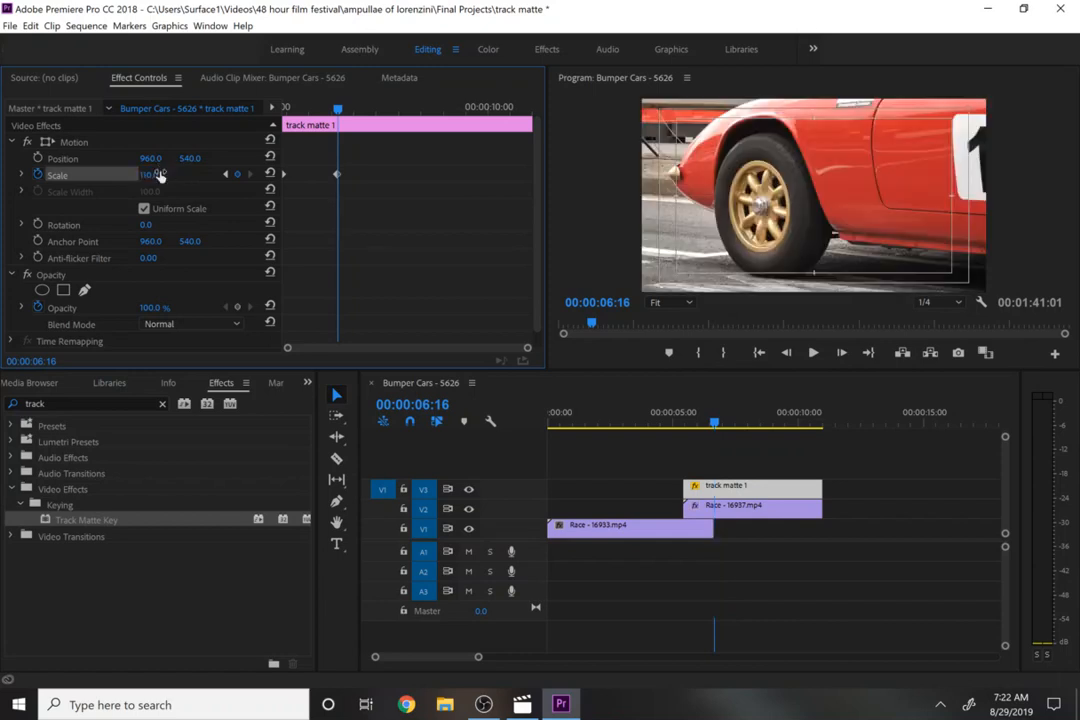
# - Play and scrub through the scaling matte transition between 00:00:05:10 and 00:00:06:16 to review it
pyautogui.click(686, 425)
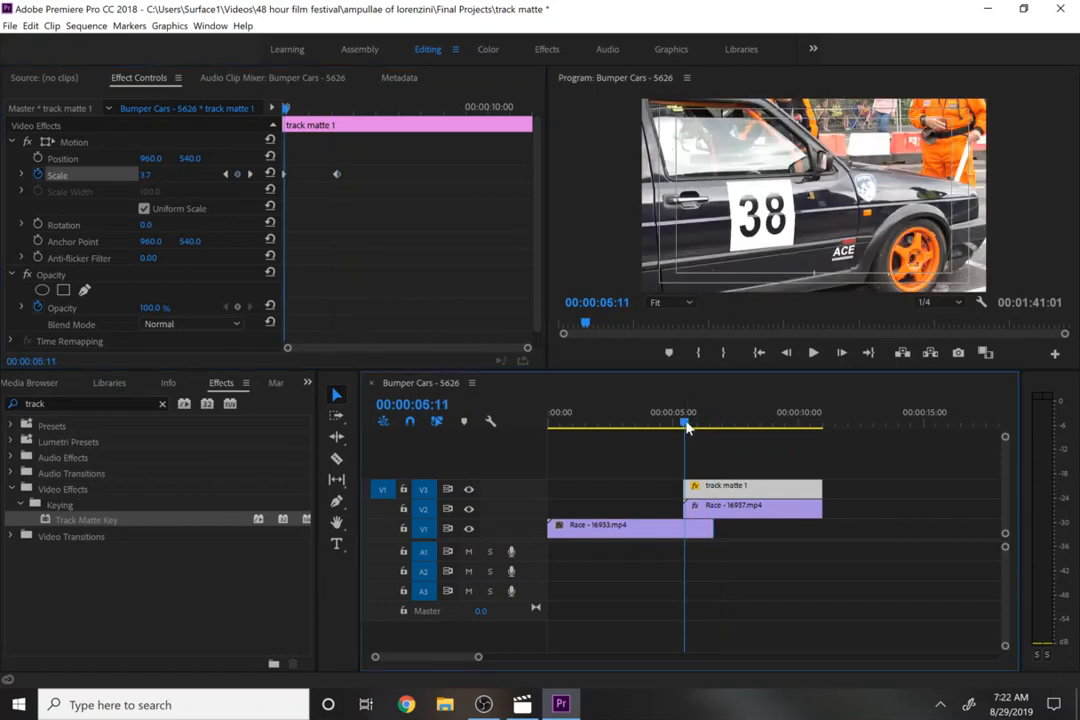
pyautogui.press('space')
pyautogui.press('space')
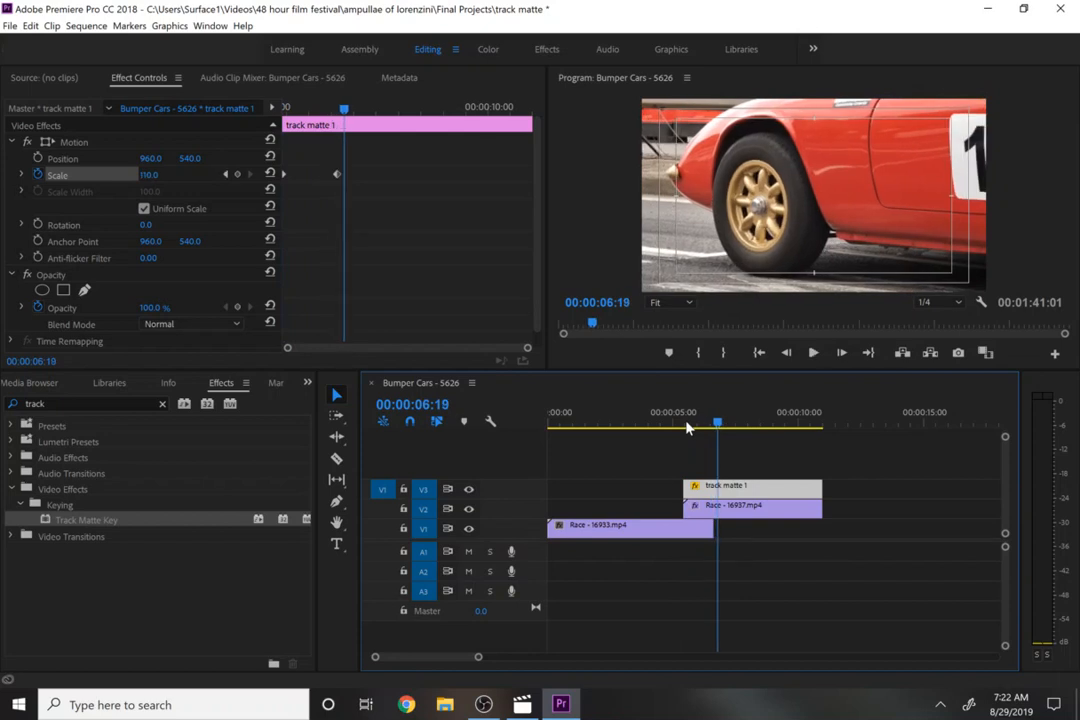
pyautogui.click(697, 425)
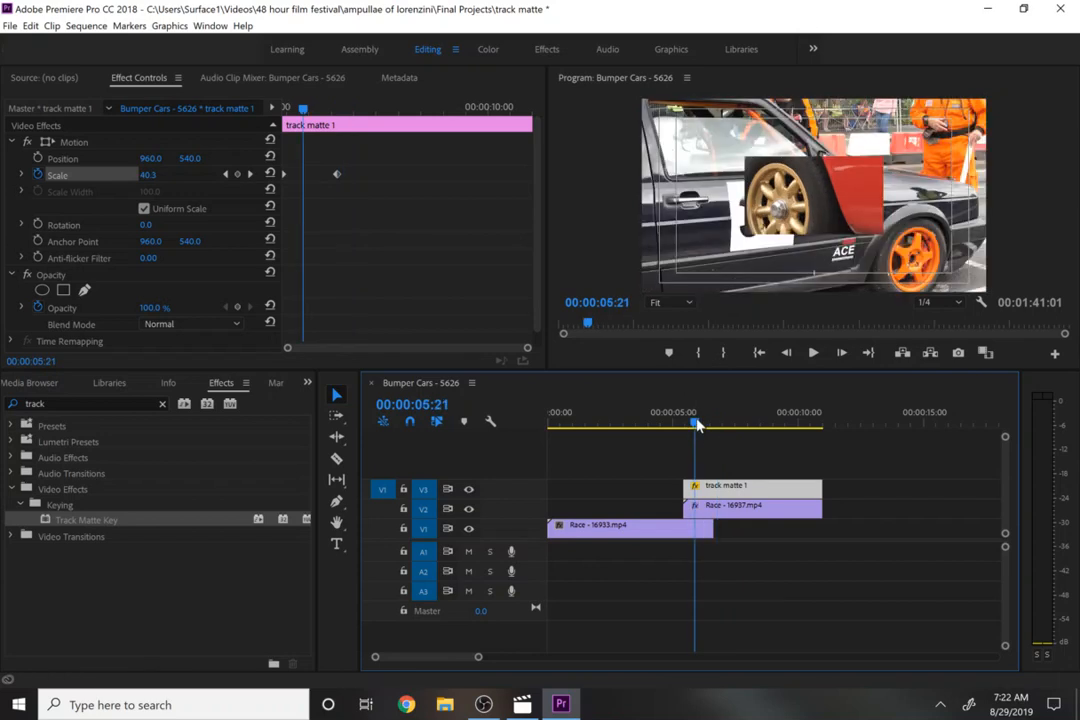
pyautogui.moveTo(697, 425); pyautogui.dragTo(685, 428)
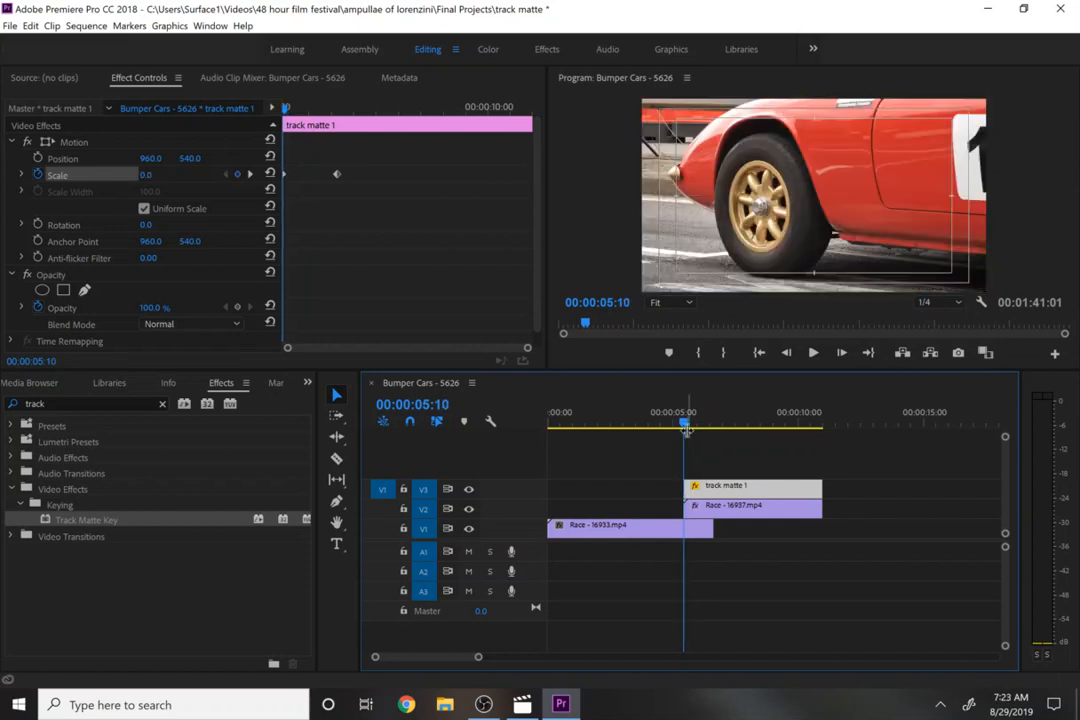
pyautogui.press('Down')
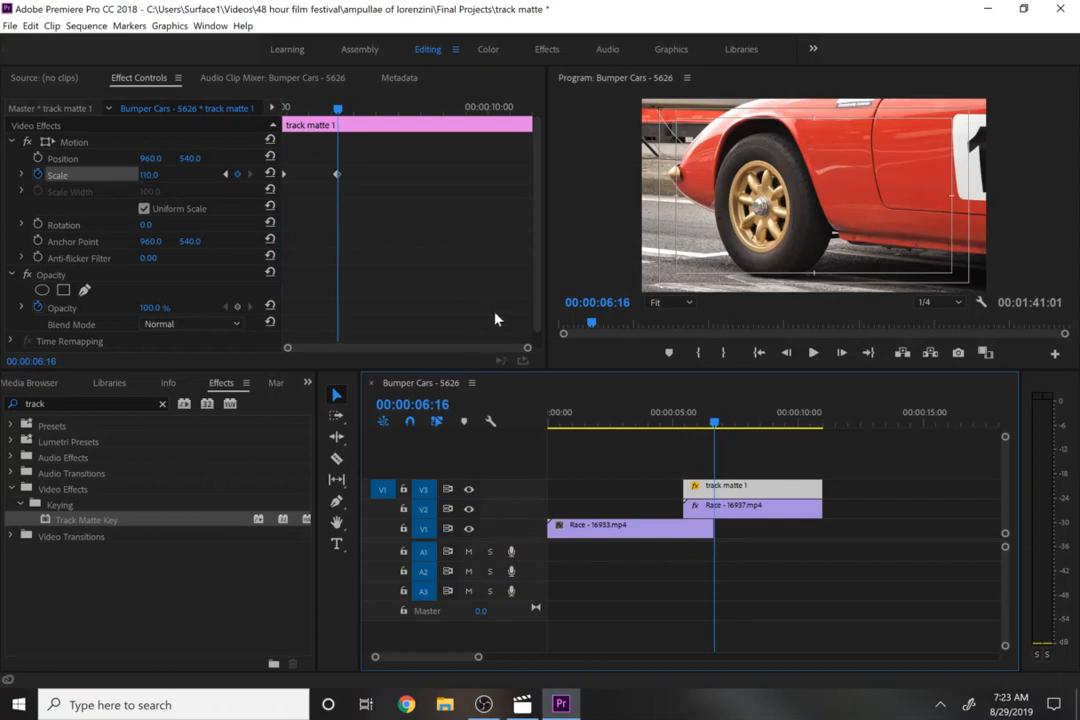
pyautogui.moveTo(526, 349); pyautogui.dragTo(401, 348)
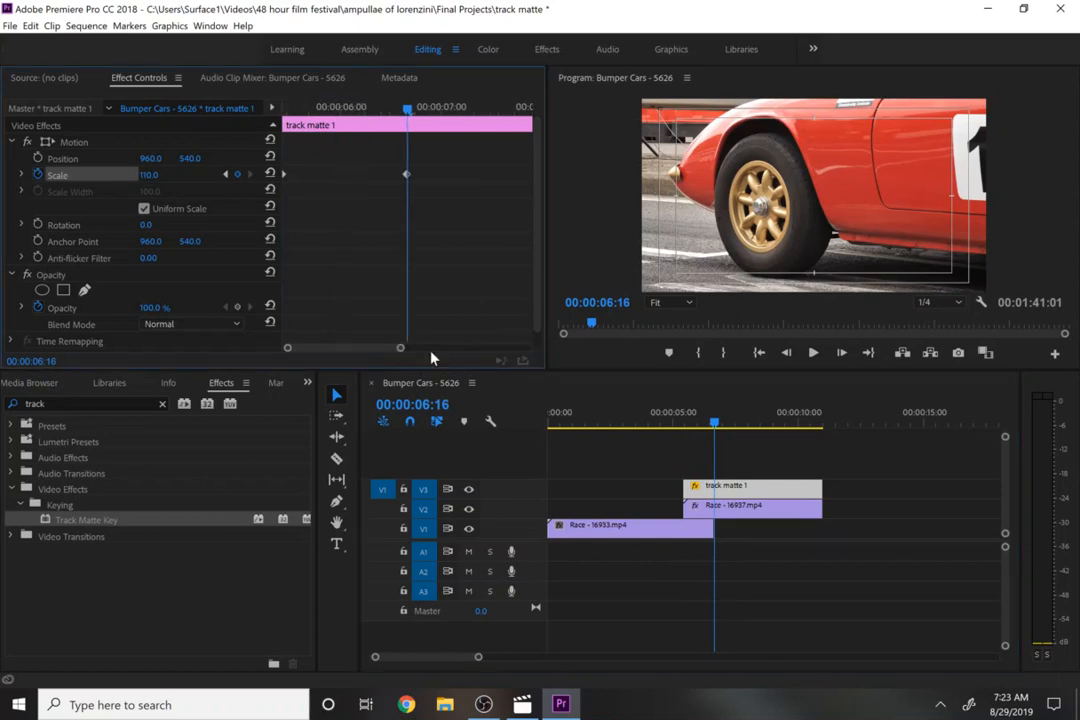
pyautogui.press('Up')
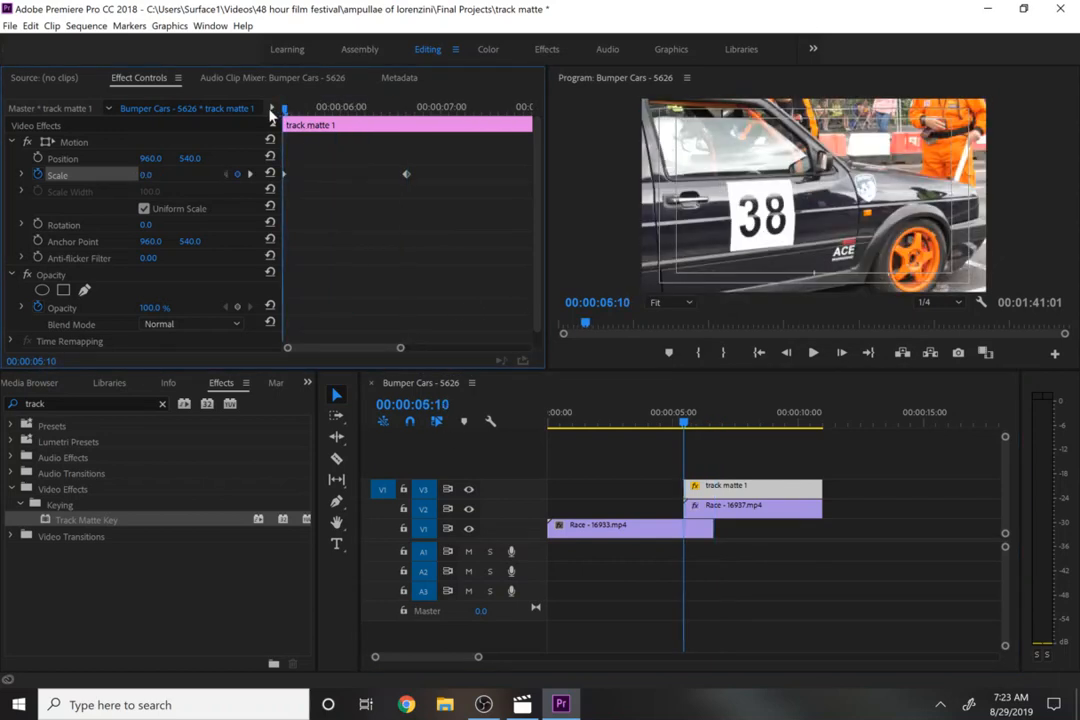
pyautogui.press('space')
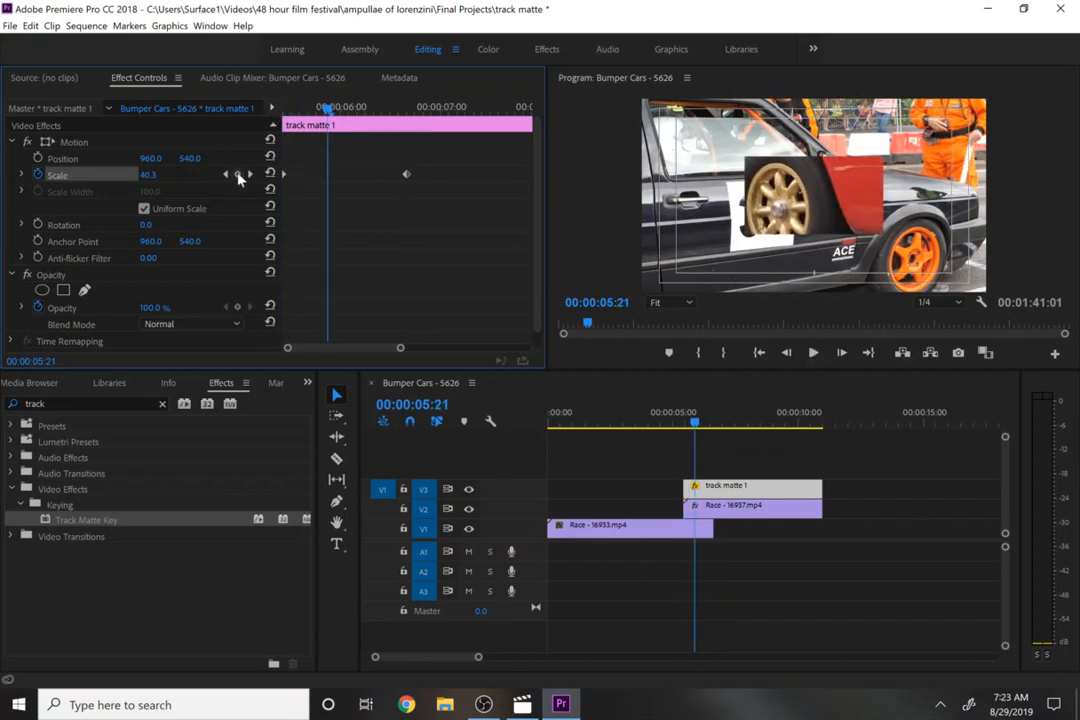
pyautogui.press('Left')
pyautogui.press('Left')
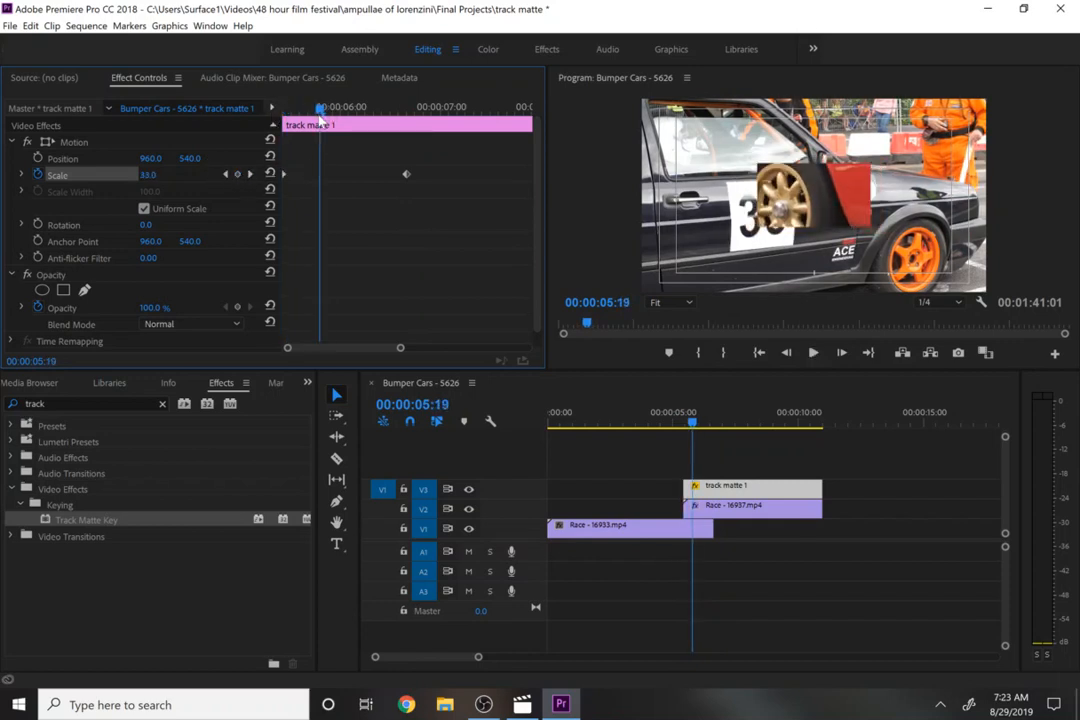
# - Add Scale keyframes on track matte 1 at 00:00:05:19 and 00:00:05:20, setting the 05:20 one to 30
pyautogui.click(238, 175)
pyautogui.press('Right')
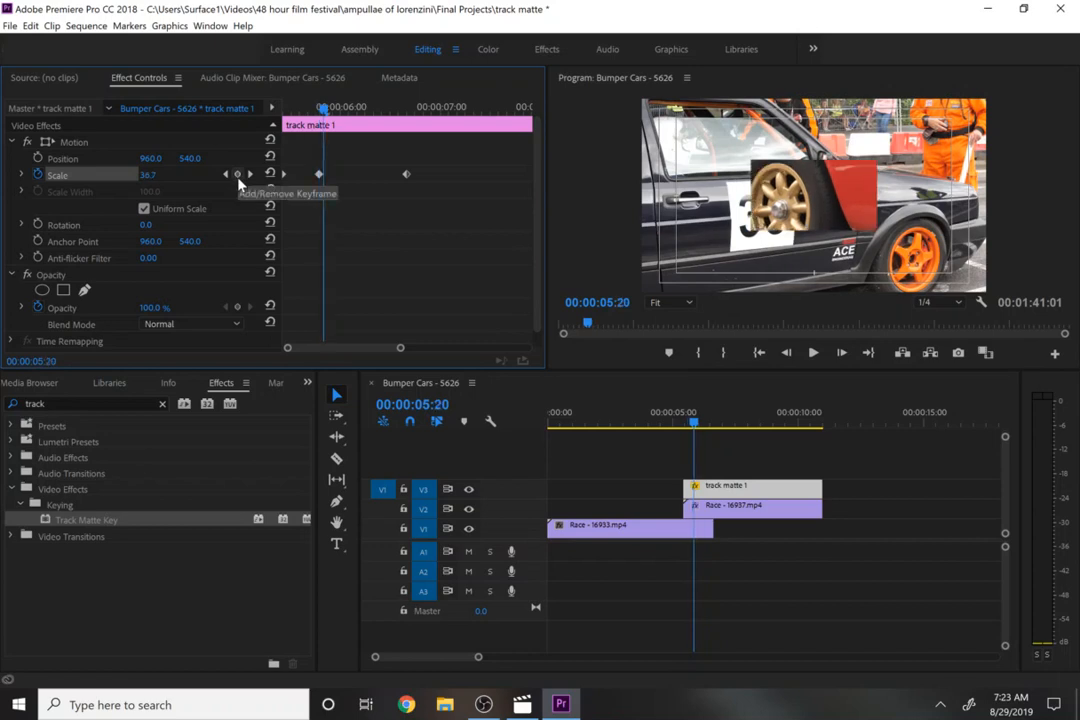
pyautogui.click(238, 176)
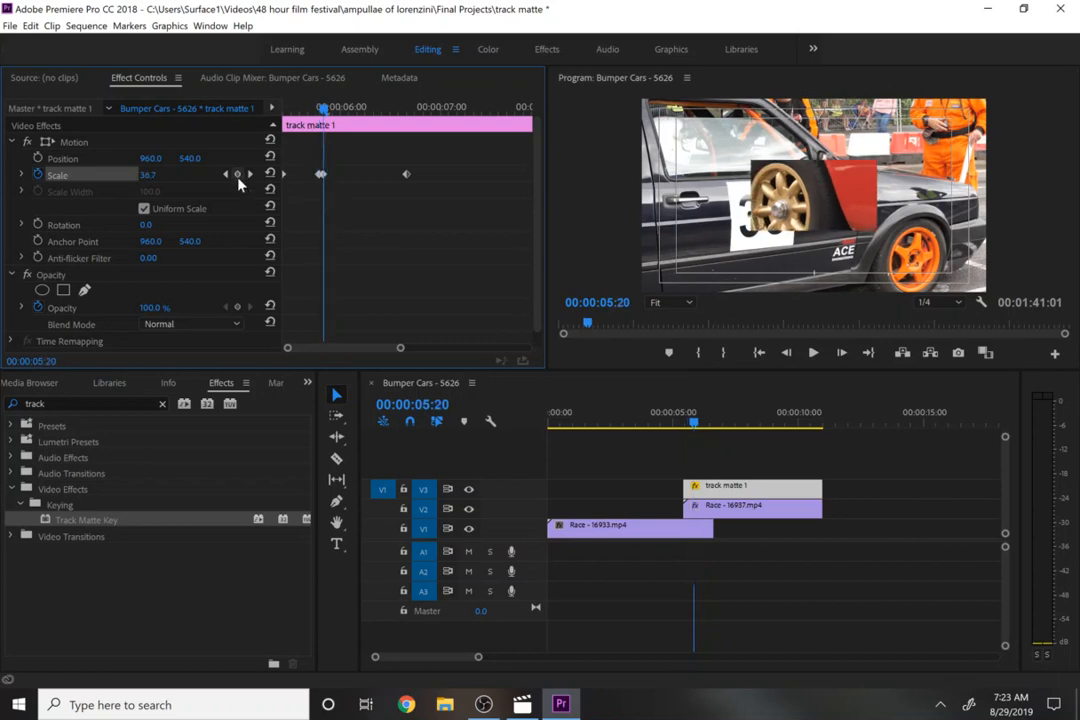
pyautogui.click(152, 174)
pyautogui.write('2')
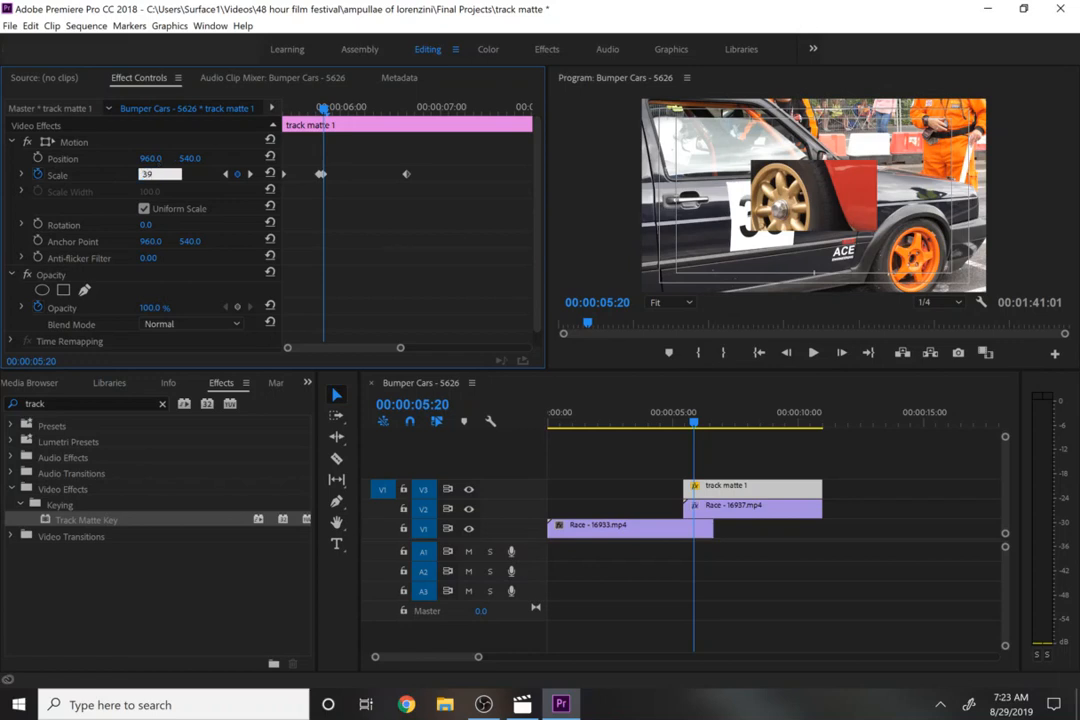
# - Return to the 00:00:05:19 keyframe and set its Scale to 0
pyautogui.click(225, 175)
pyautogui.click(225, 175)
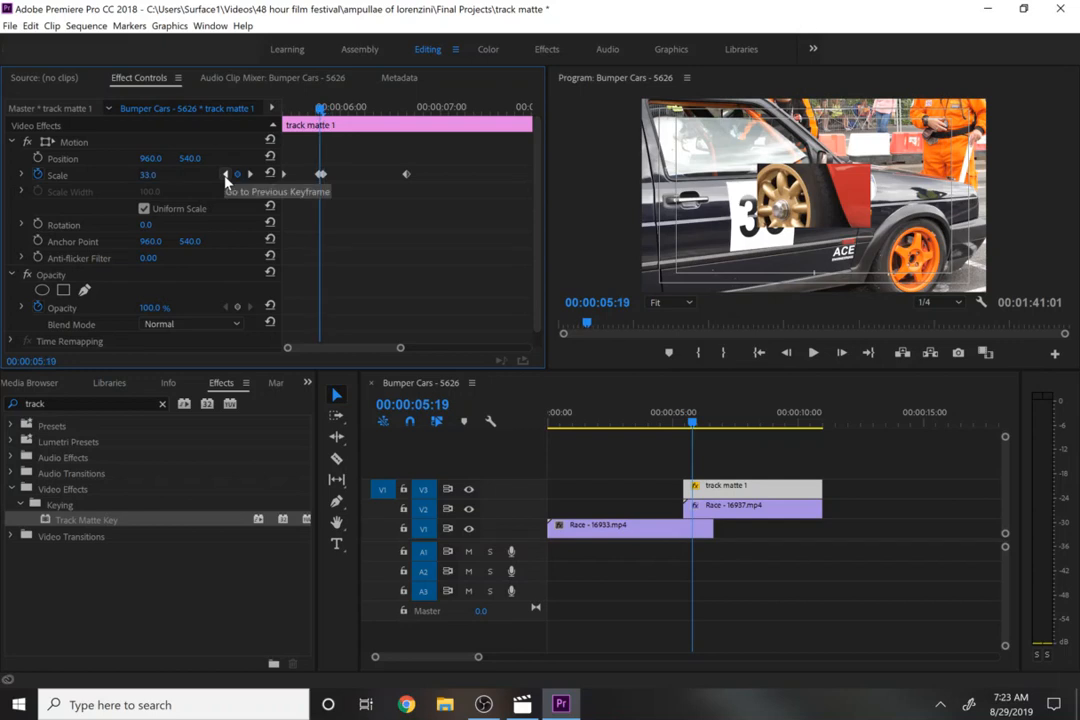
pyautogui.click(148, 175)
pyautogui.write('0')
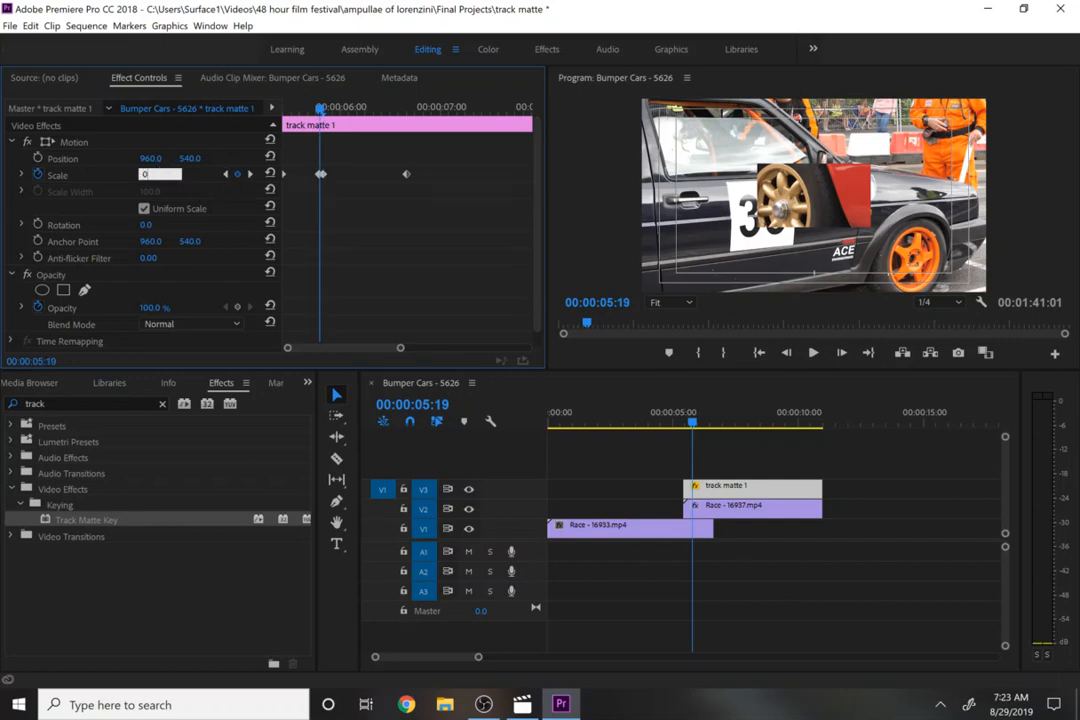
pyautogui.press('Return')
# - Add a Scale keyframe of 30 on track matte 1 at 00:00:06:05
pyautogui.moveTo(311, 103); pyautogui.dragTo(362, 144)
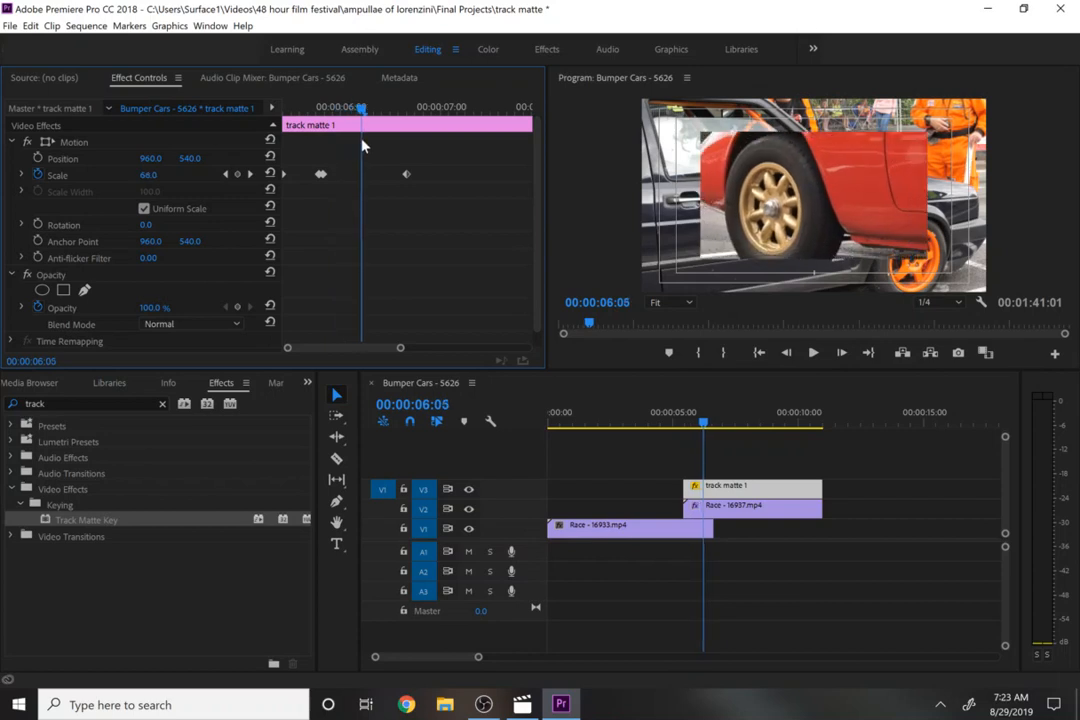
pyautogui.click(238, 175)
pyautogui.click(148, 174)
pyautogui.write('3')
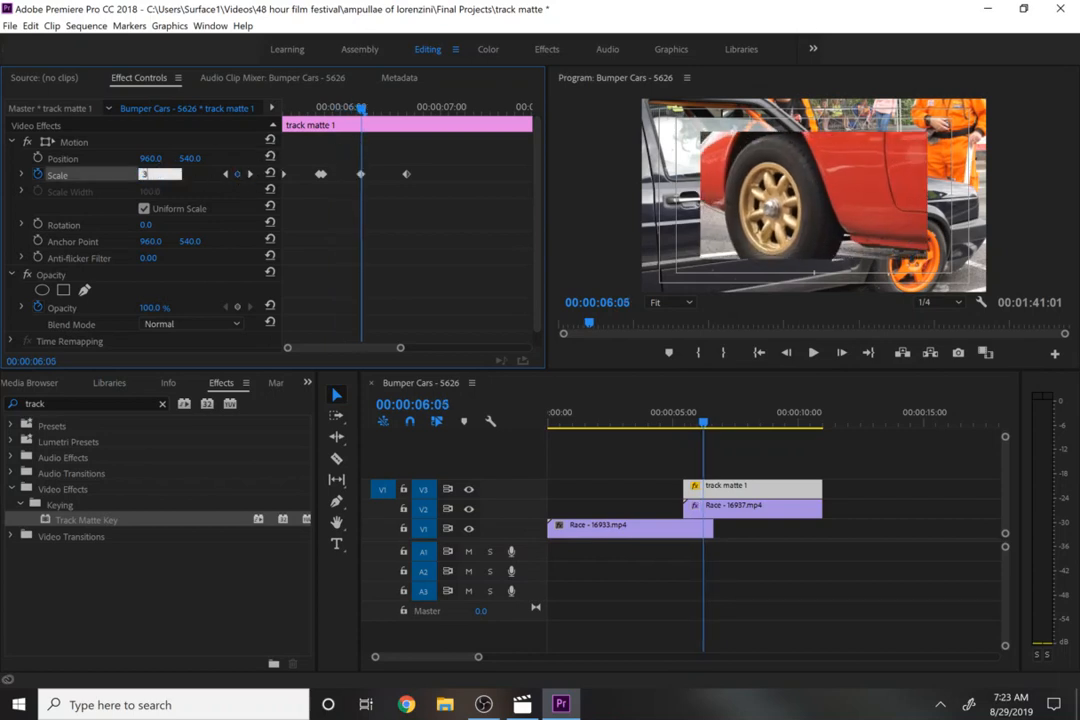
pyautogui.write('0')
pyautogui.press('Return')
# - Step one frame to 00:00:06:06 and set the matte's Scale to 60
pyautogui.press('Right')
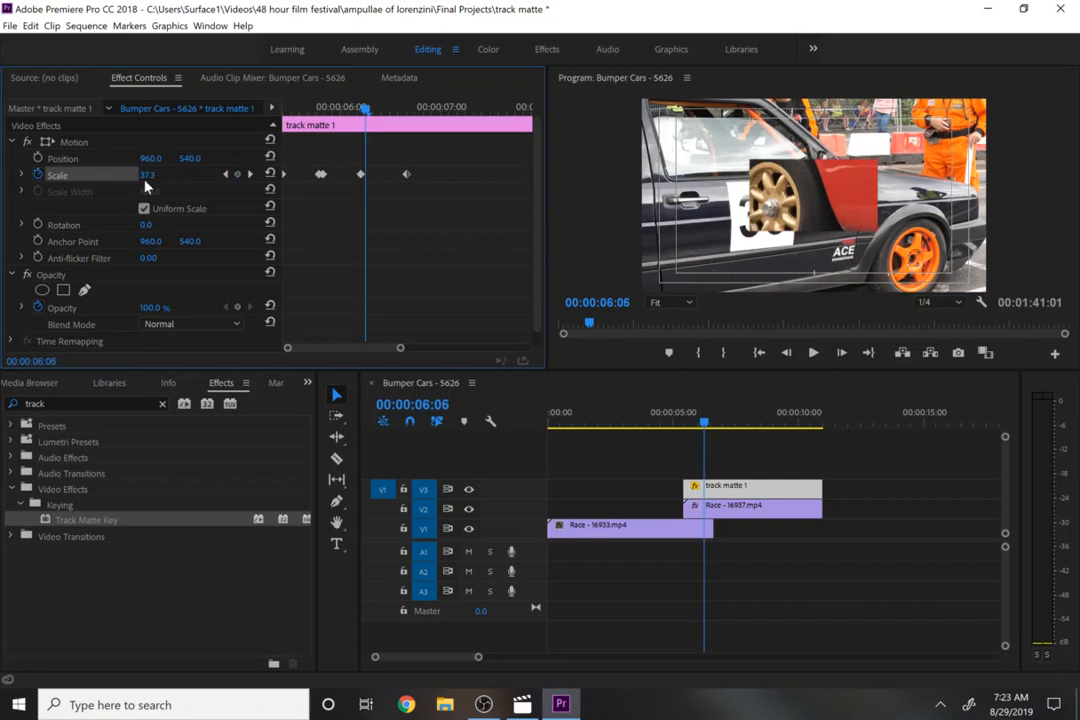
pyautogui.click(146, 178)
pyautogui.write('60')
pyautogui.press('Return')
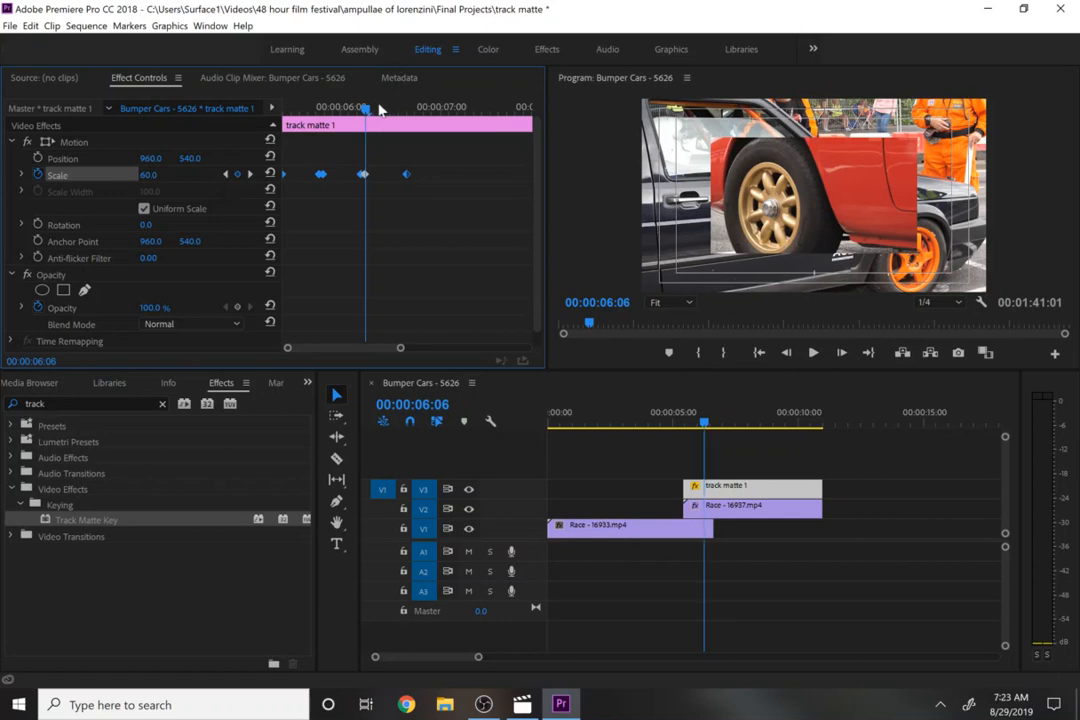
# - Set the matte's Scale to 60 at 00:00:06:15
pyautogui.moveTo(315, 100); pyautogui.dragTo(403, 135)
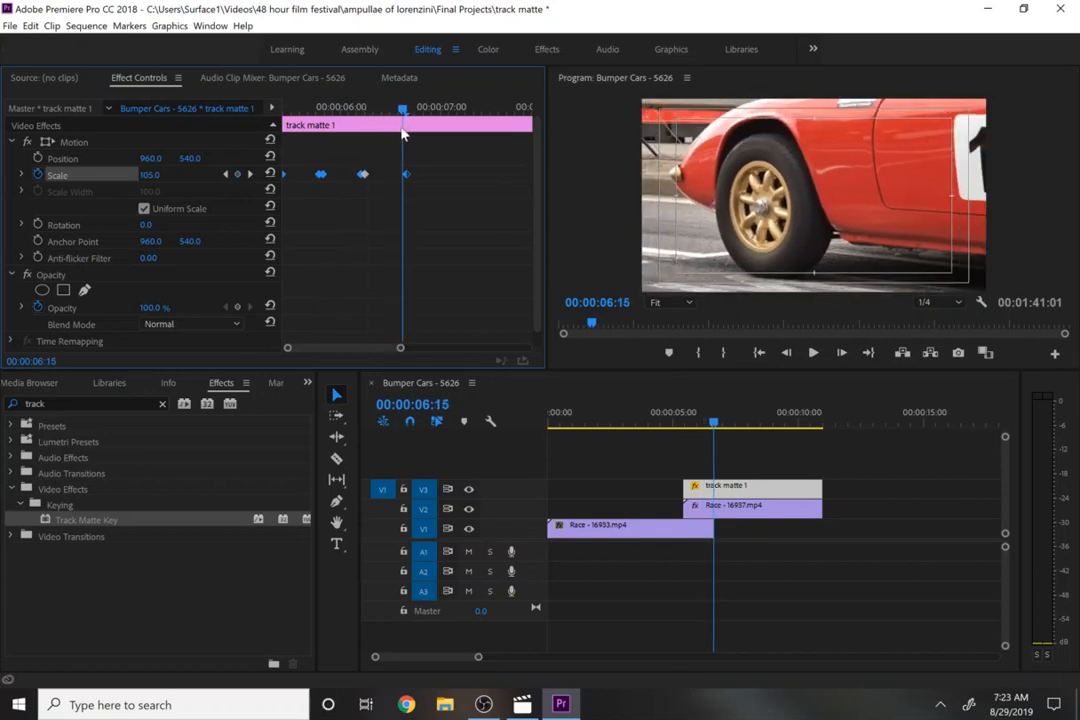
pyautogui.click(159, 172)
pyautogui.write('60')
pyautogui.press('Return')
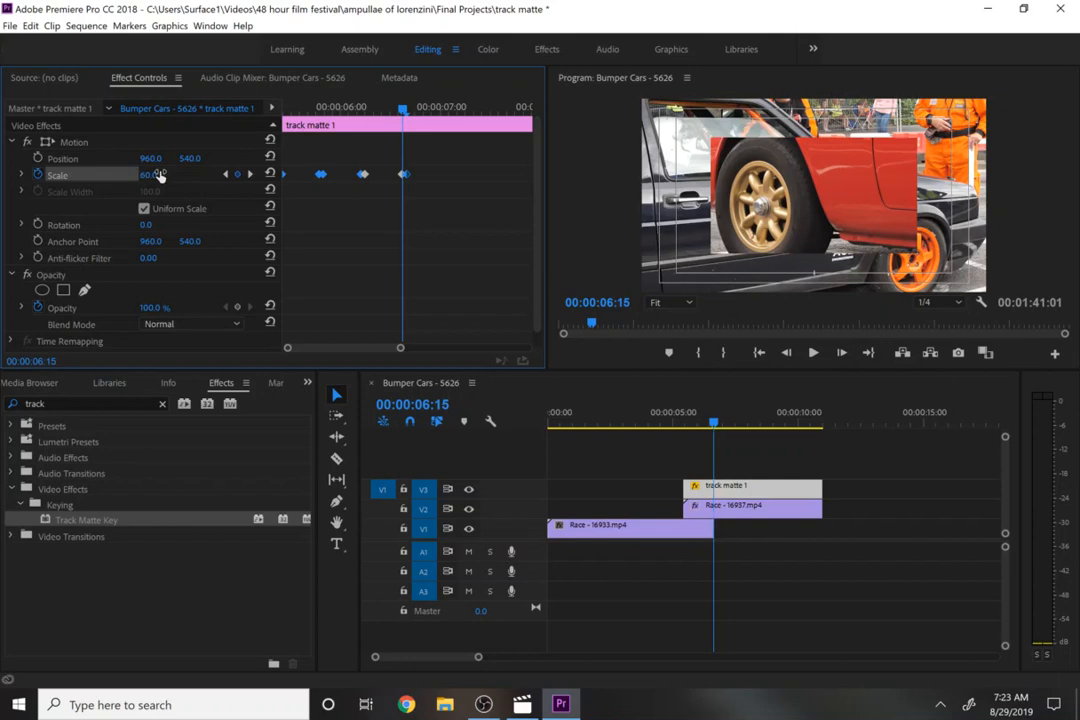
# - Play the stepped scaling matte transition from about 00:00:05:14 to review it
pyautogui.click(297, 106)
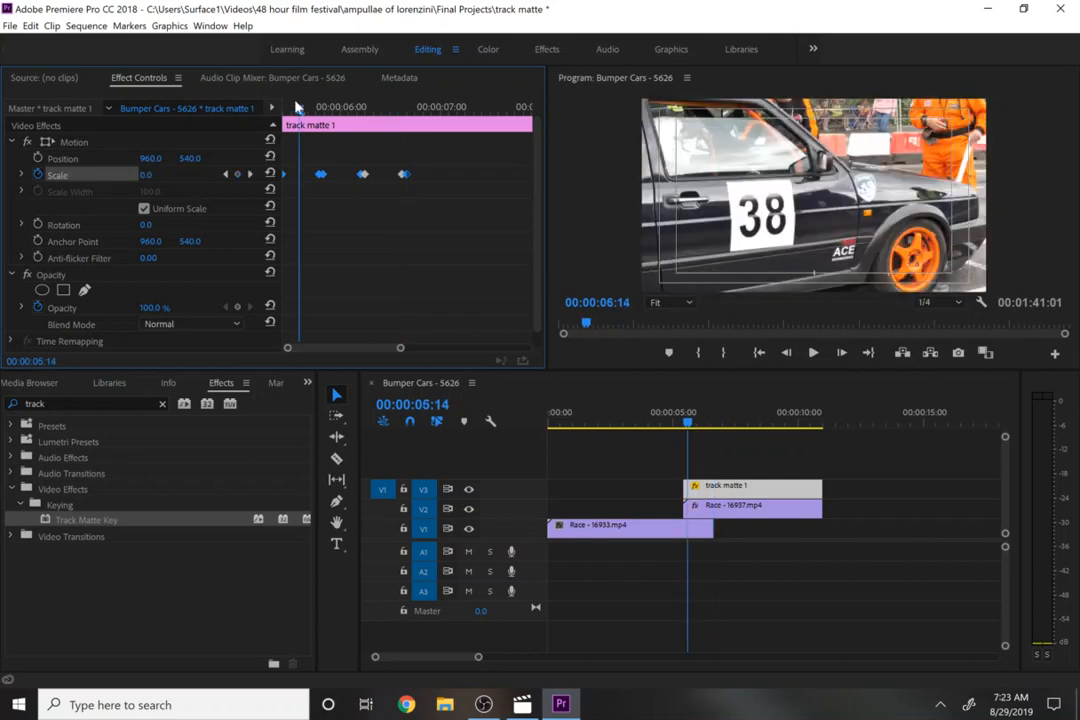
pyautogui.press('space')
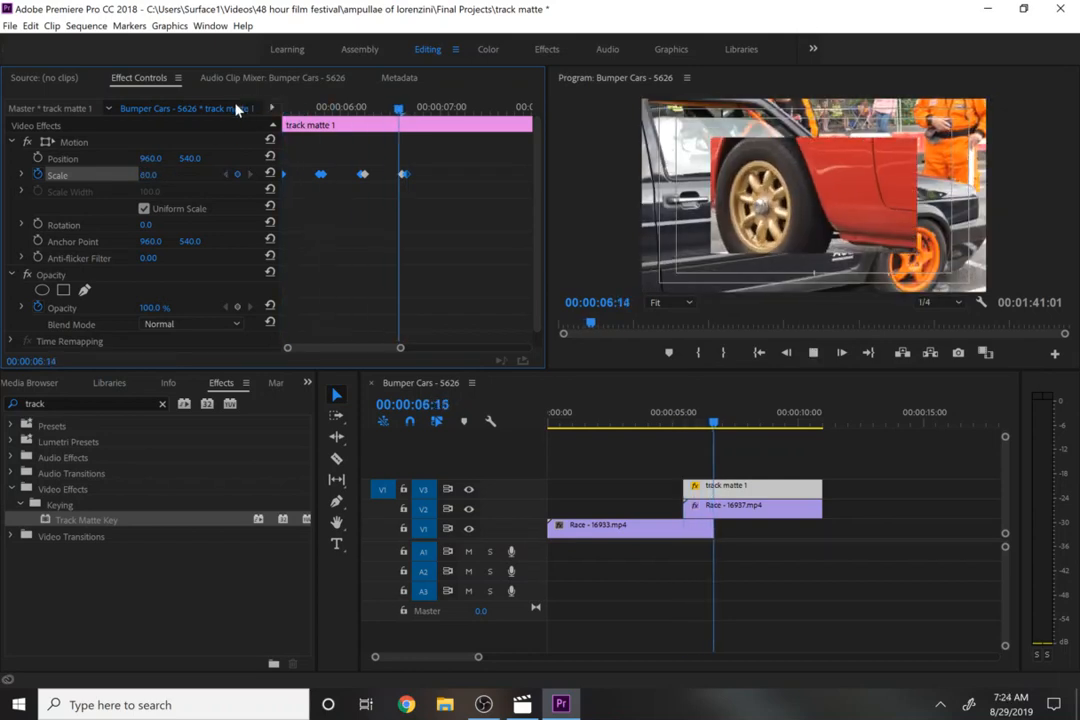
pyautogui.press('space')
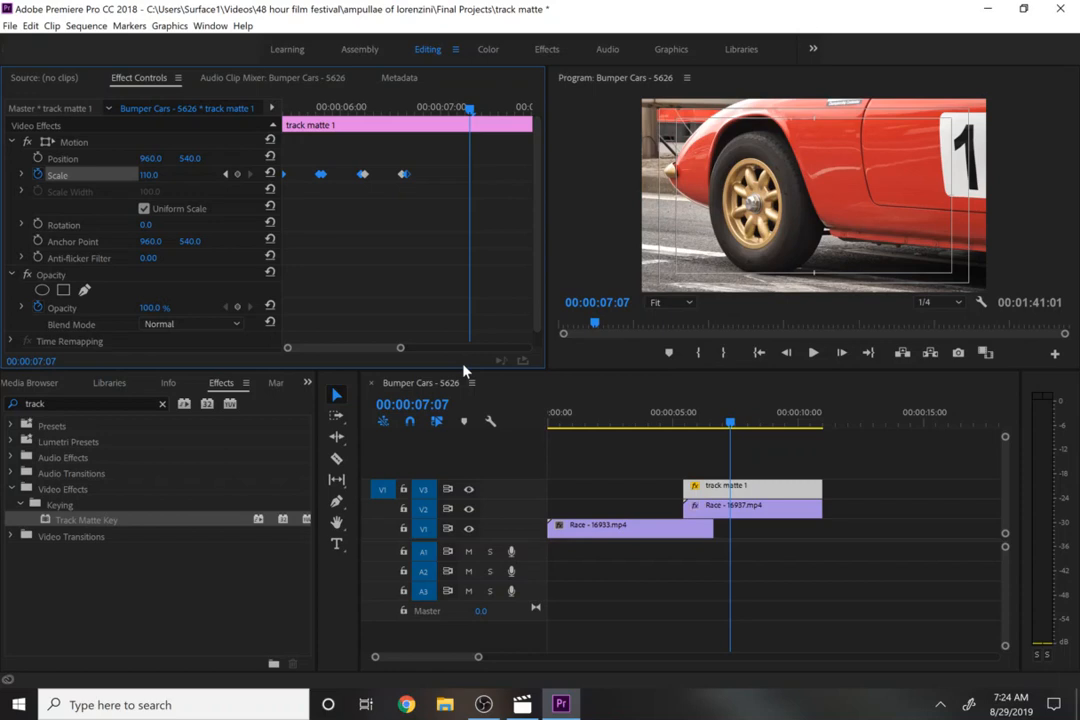
# - Open the track matte 1 color matte's Color Picker from the Project panel and confirm it
pyautogui.click(21, 386)
pyautogui.click(20, 385)
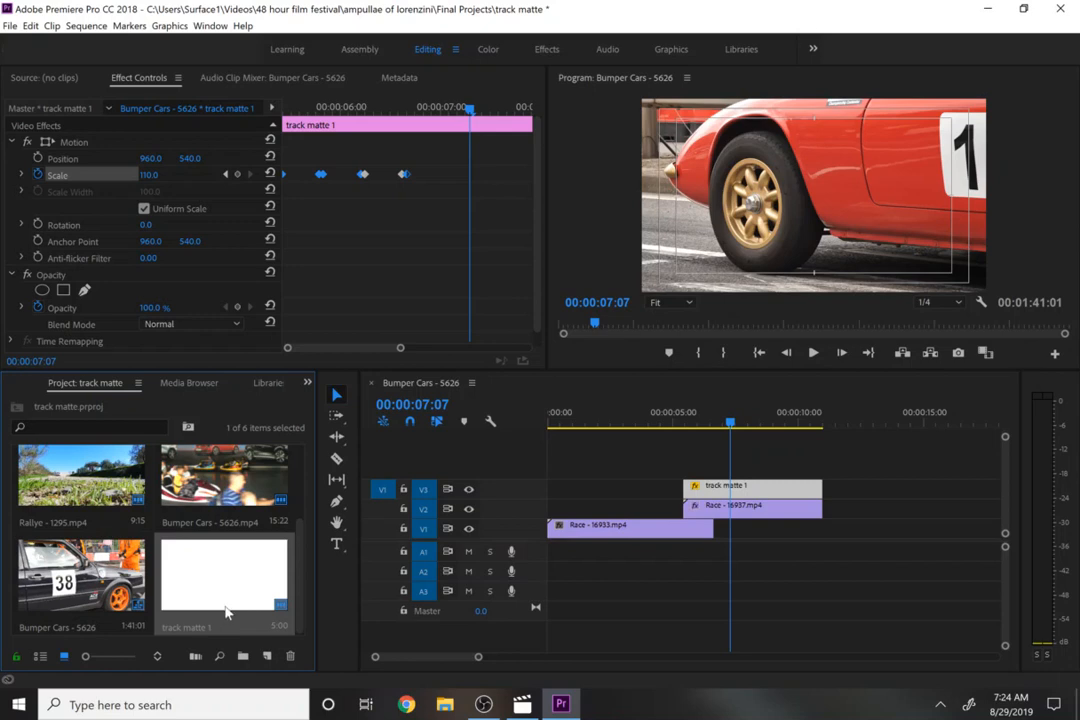
pyautogui.click(690, 425)
pyautogui.moveTo(690, 425); pyautogui.dragTo(707, 435)
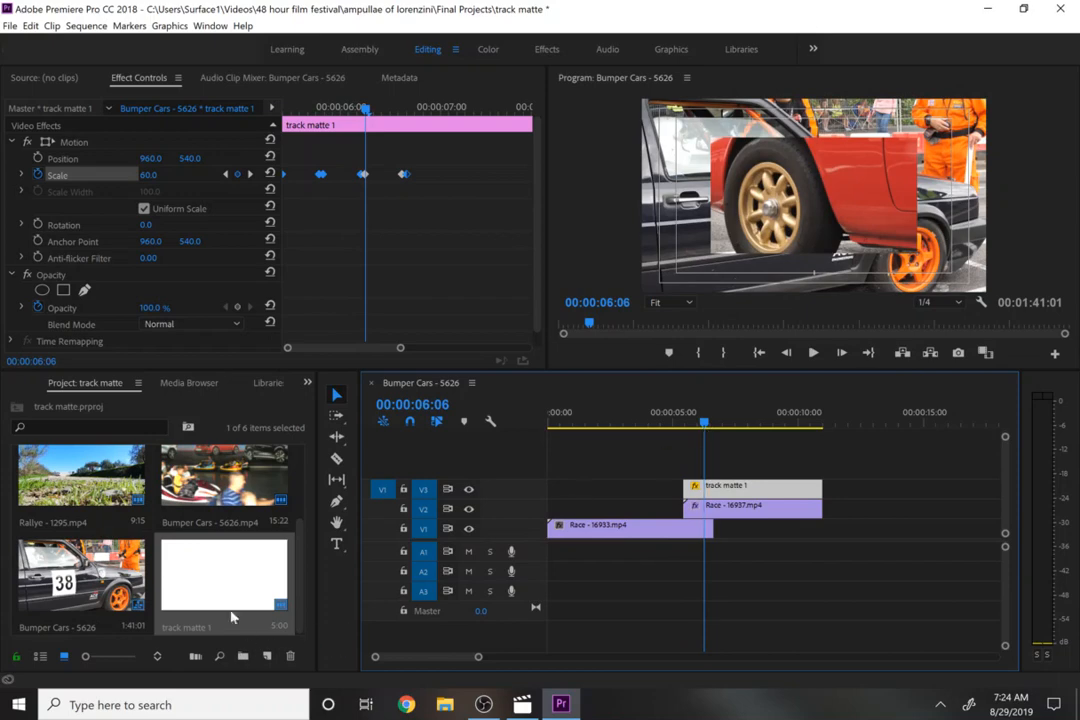
pyautogui.doubleClick(231, 573)
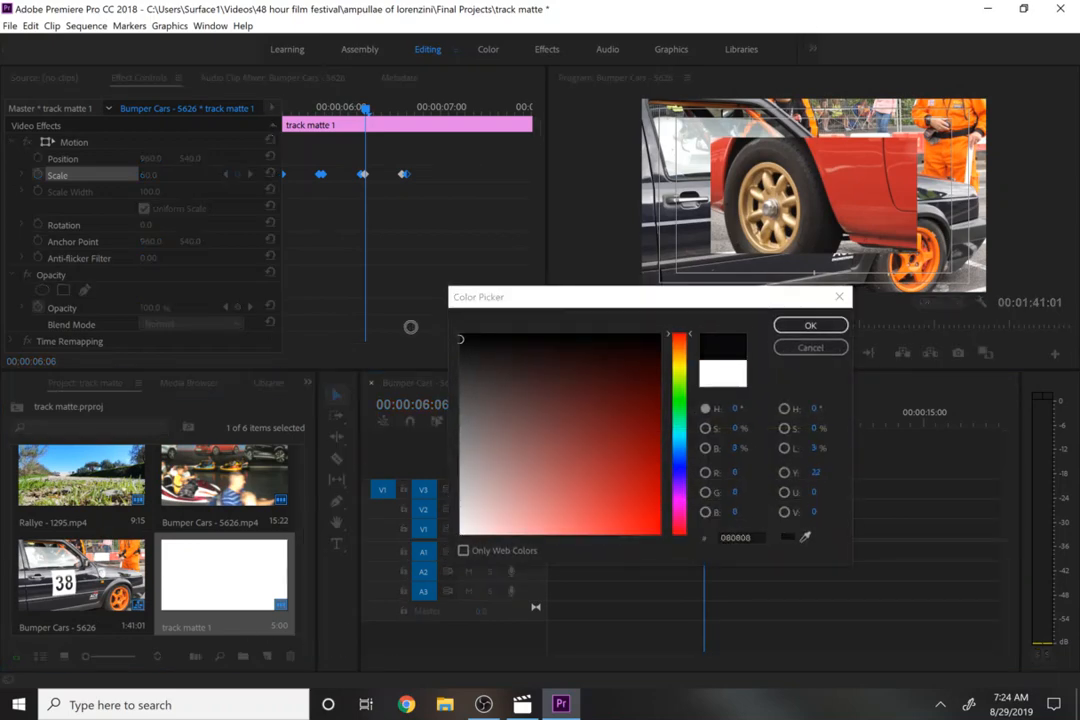
pyautogui.click(795, 326)
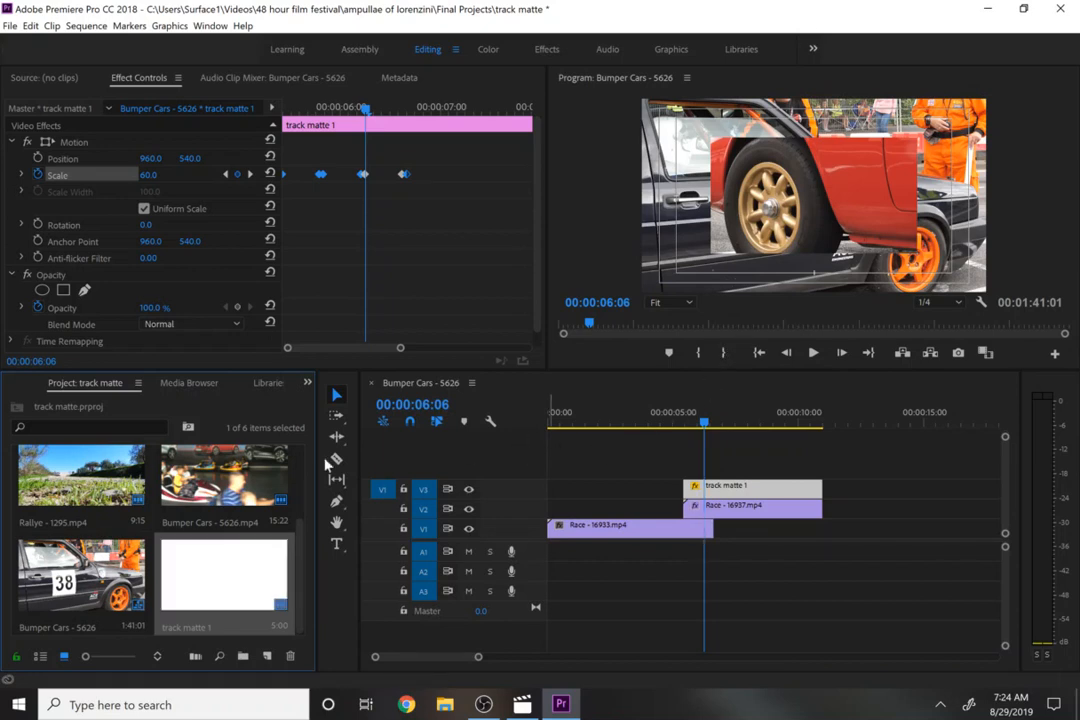
# - Select Race - 16937 on V2, enable Reverse in its Track Matte Key, and preview the result
pyautogui.moveTo(710, 420); pyautogui.dragTo(694, 421)
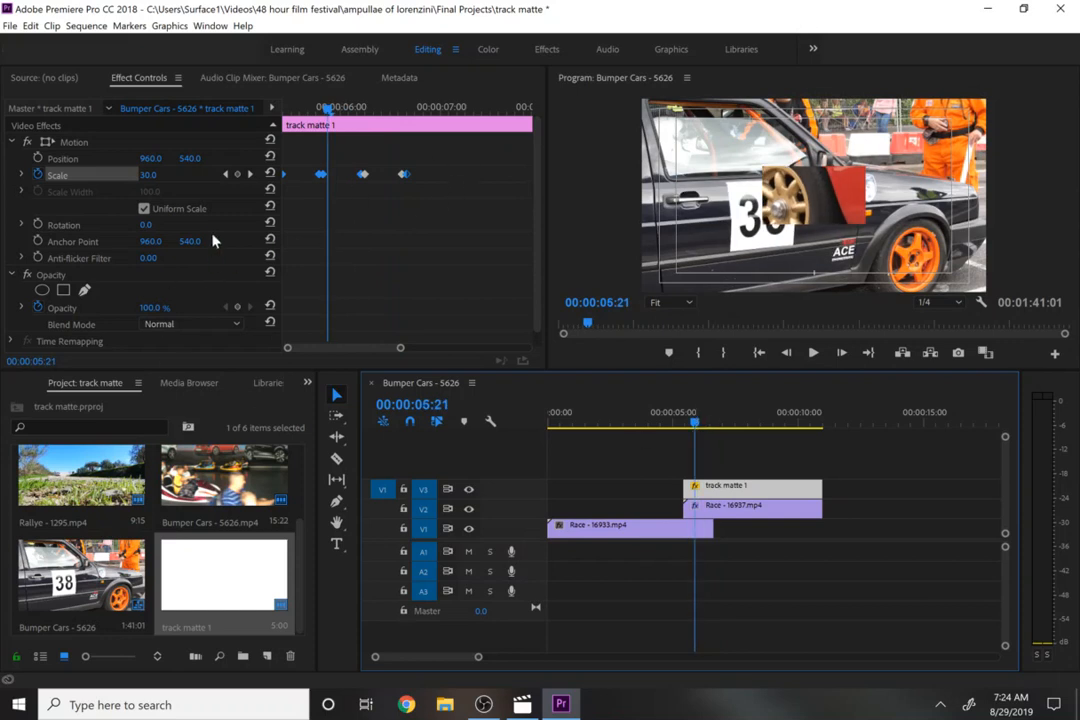
pyautogui.click(710, 527)
pyautogui.click(705, 507)
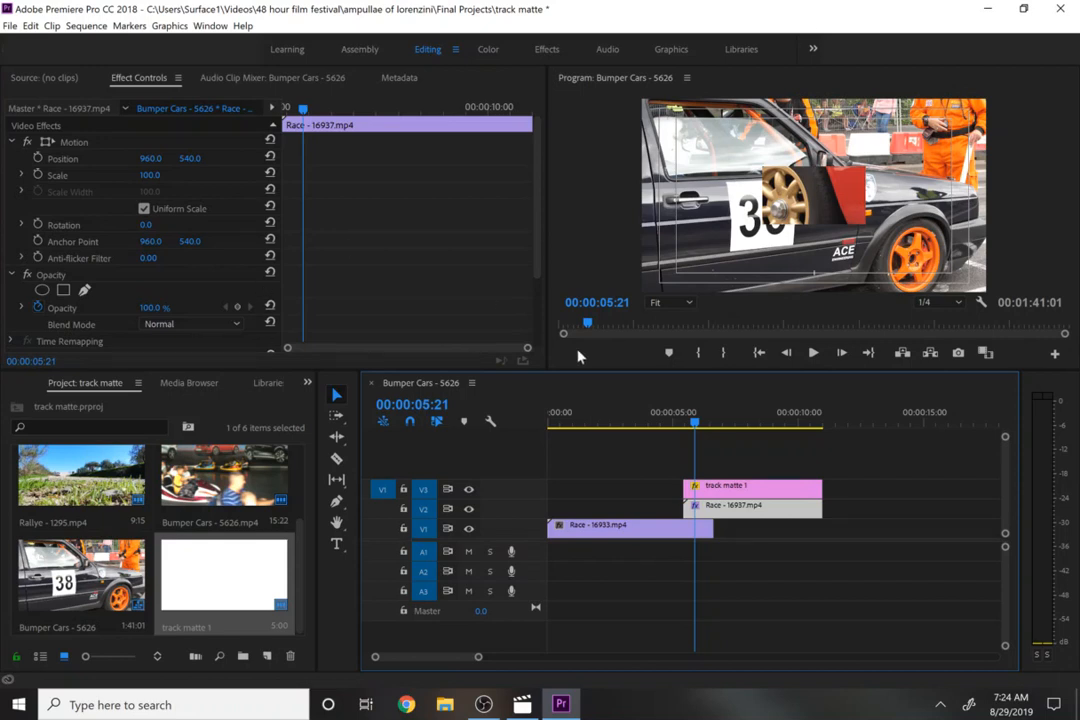
pyautogui.click(543, 314)
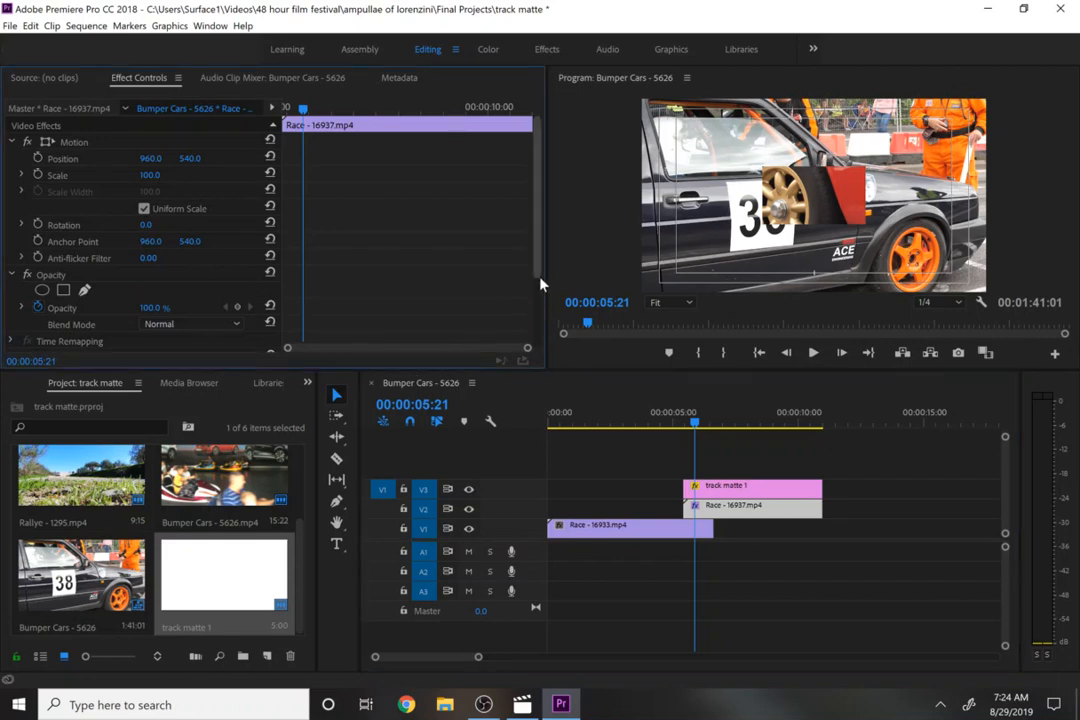
pyautogui.moveTo(539, 278); pyautogui.dragTo(538, 345)
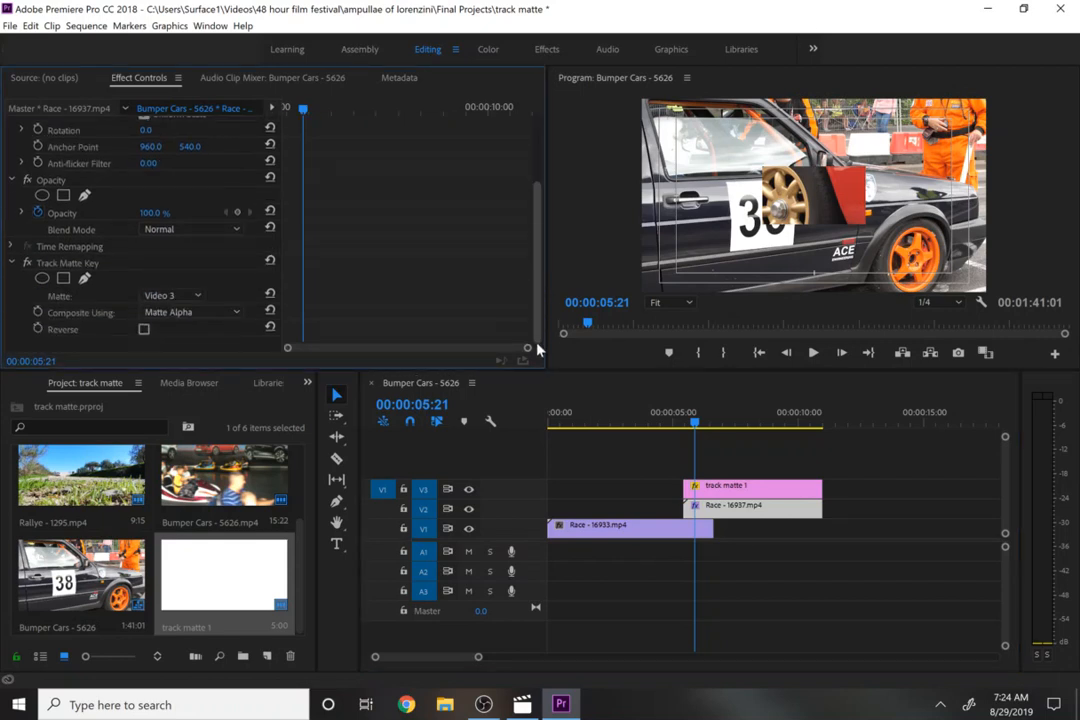
pyautogui.click(144, 330)
pyautogui.click(683, 421)
pyautogui.press('space')
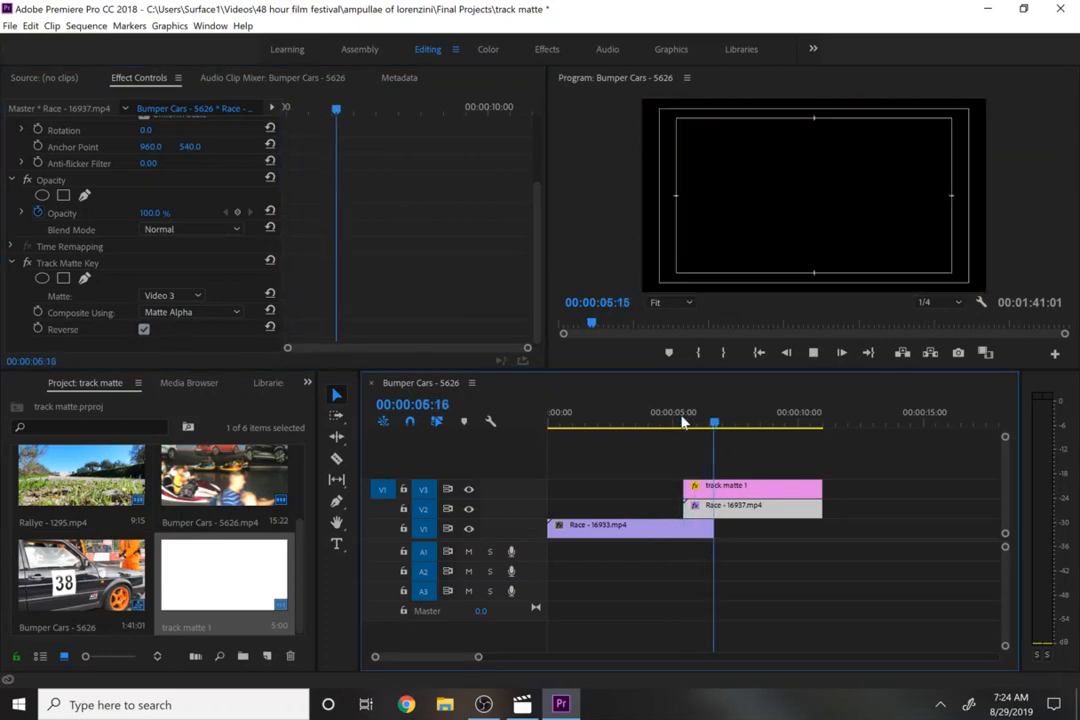
pyautogui.press('space')
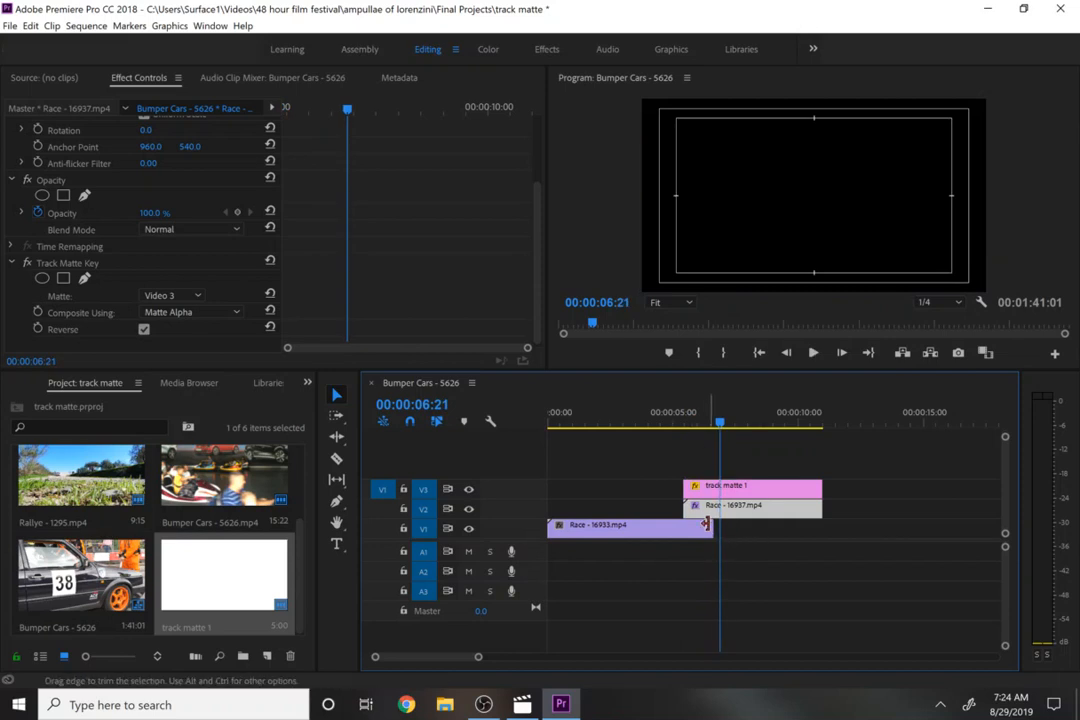
# - Extend Race - 16933 on V1 to end with the matte clips and preview the transition
pyautogui.moveTo(778, 534); pyautogui.dragTo(822, 530)
pyautogui.click(684, 412)
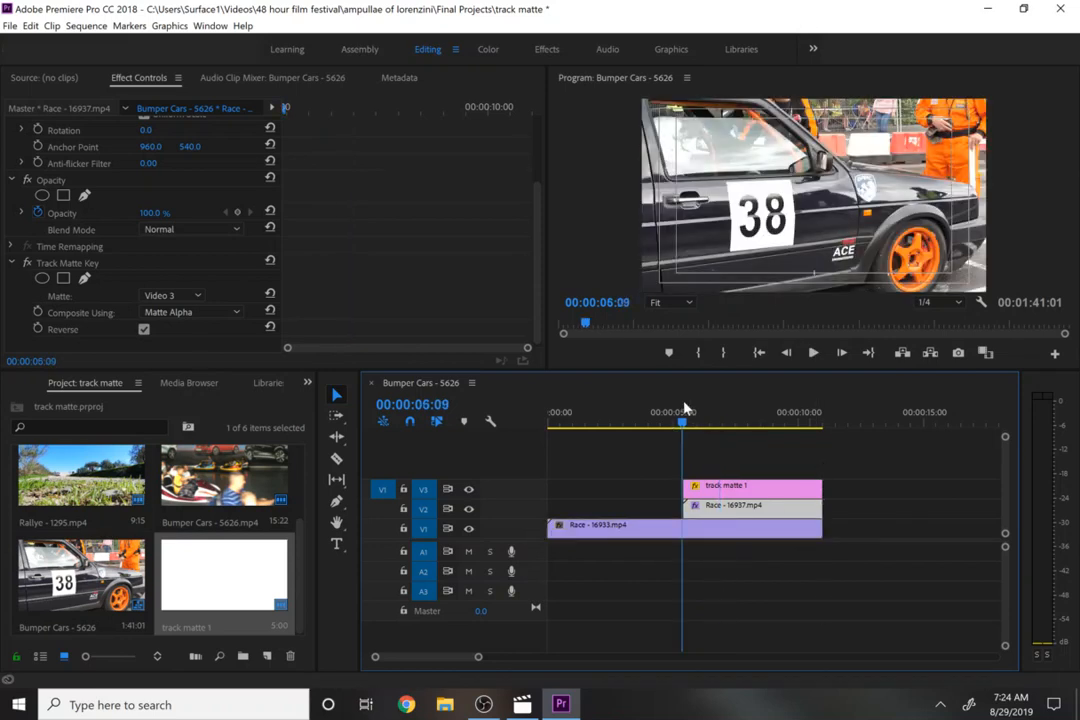
pyautogui.press('space')
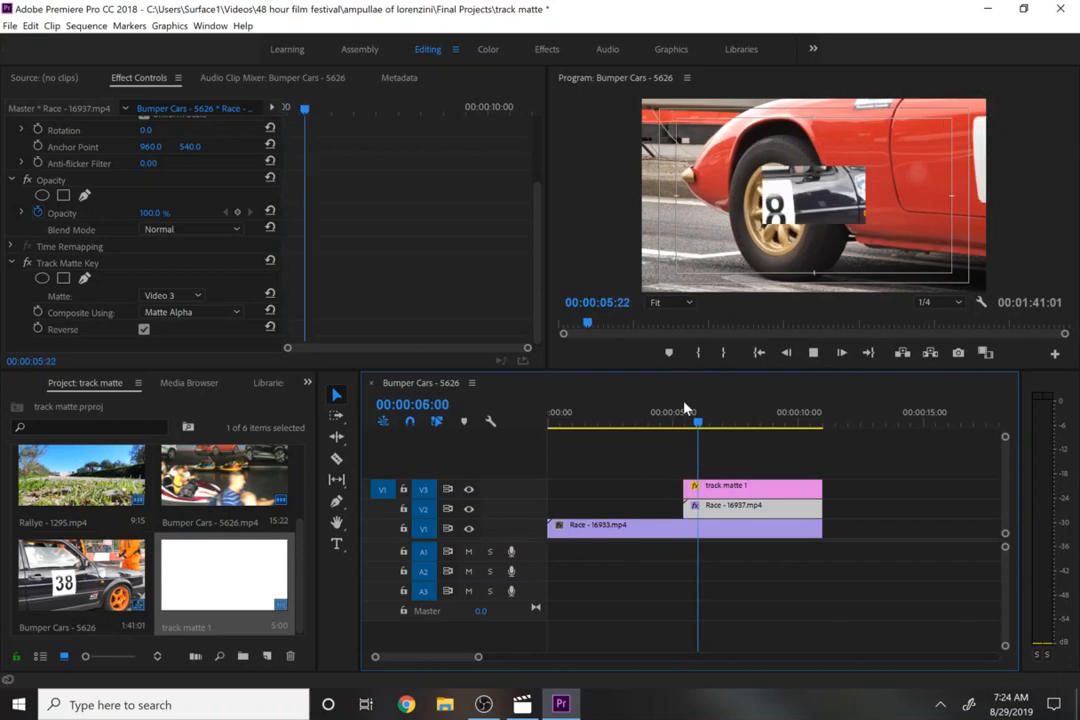
pyautogui.press('space')
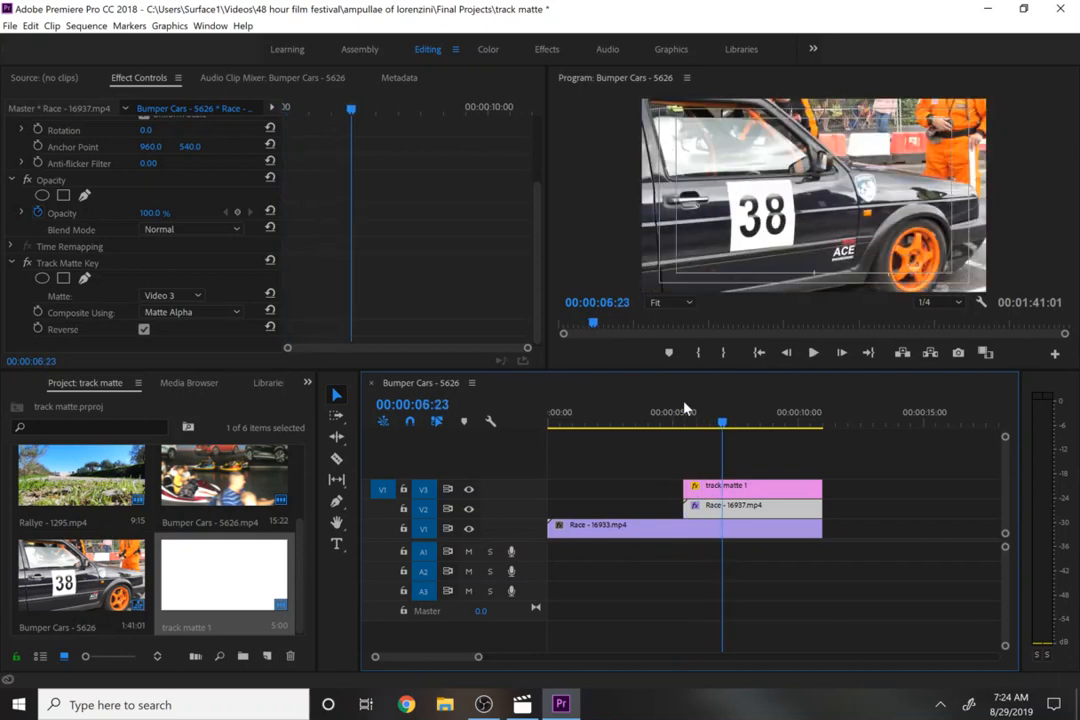
# - Undo the V1 clip extension and the Reverse setting
pyautogui.hotkey('ctrl', 'z')
pyautogui.hotkey('ctrl', 'z')
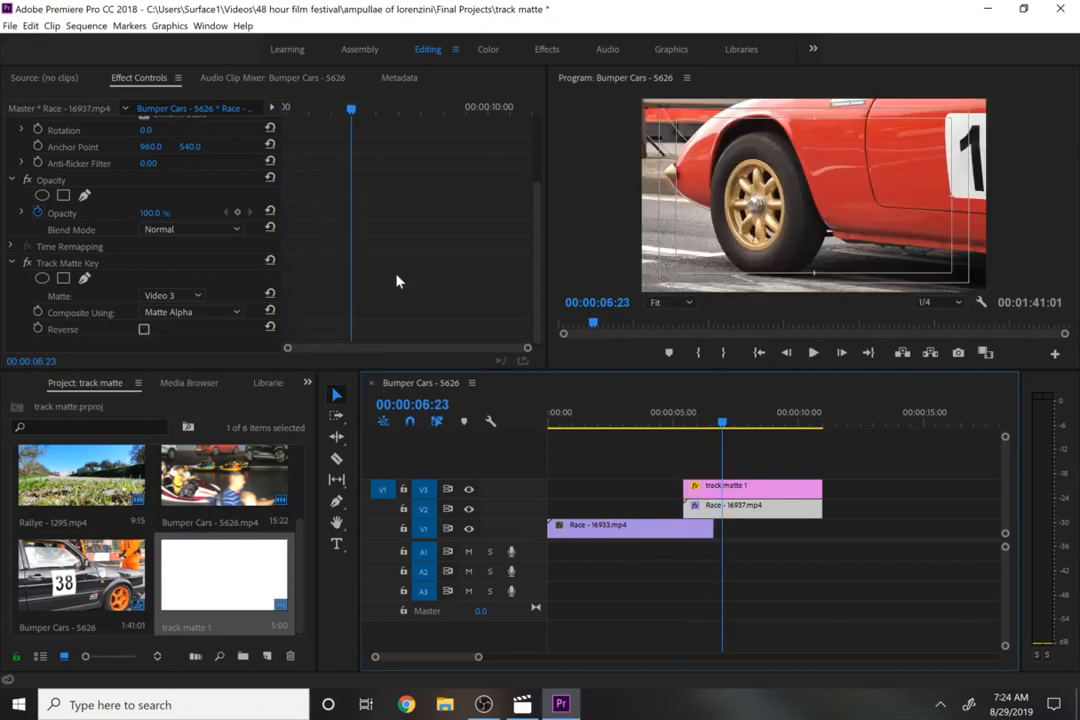
# - Play the transition from about 00:00:05:00 to review it
pyautogui.click(685, 416)
pyautogui.press('space')
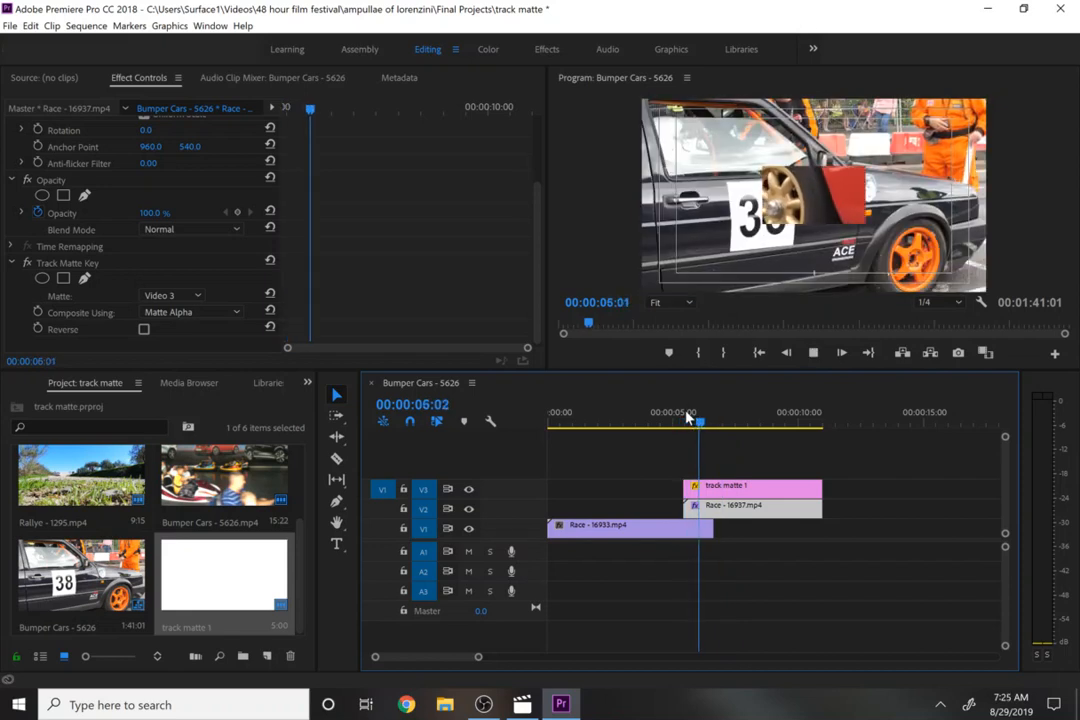
pyautogui.press('space')
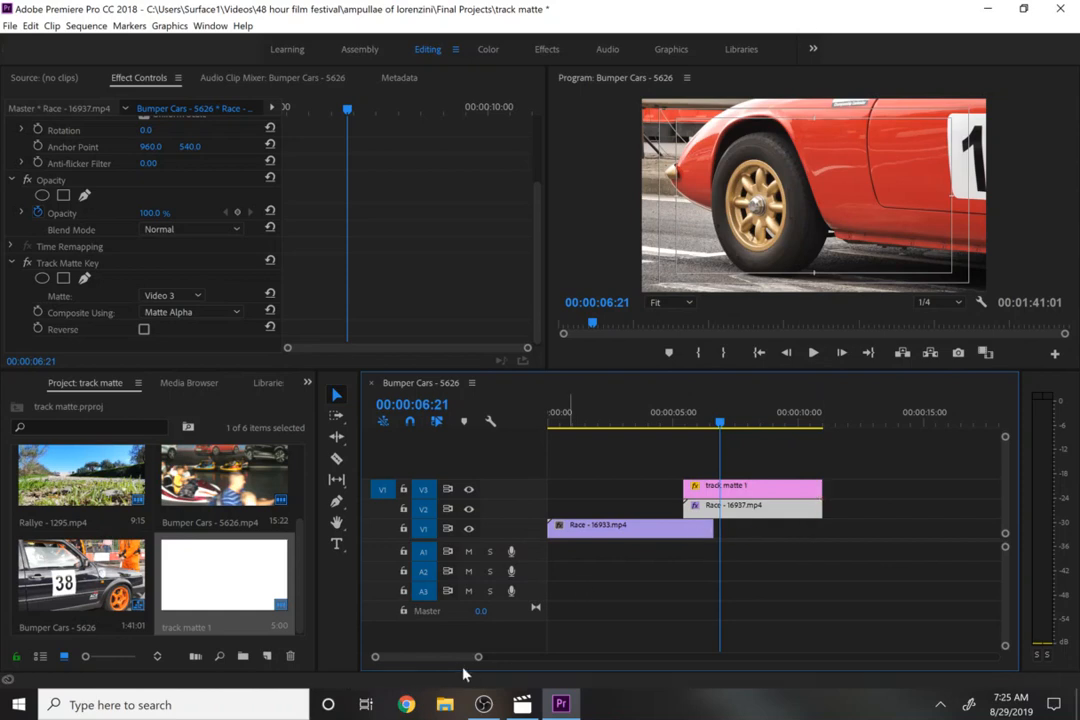
# - Move the Rallye - 1295 clip onto V4 so it starts where the matte clips end
pyautogui.moveTo(449, 658); pyautogui.dragTo(614, 655)
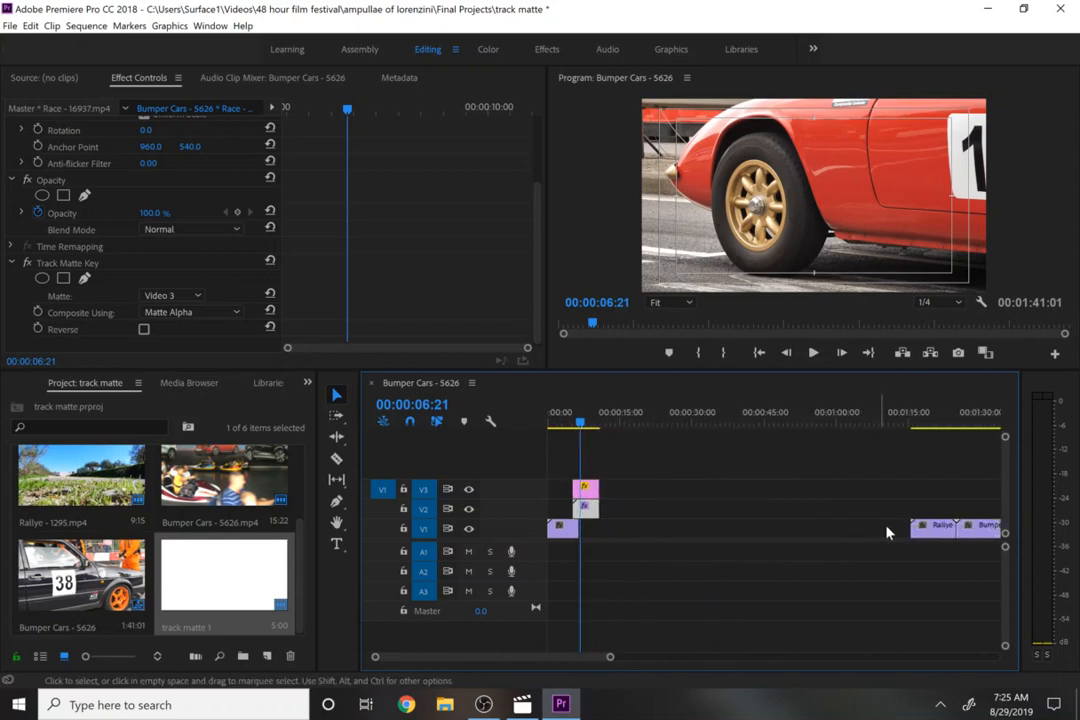
pyautogui.click(924, 537)
pyautogui.moveTo(924, 537); pyautogui.dragTo(615, 470)
# - Scrub the playhead through the start of the Rallye - 1295 clip to preview it
pyautogui.click(596, 424)
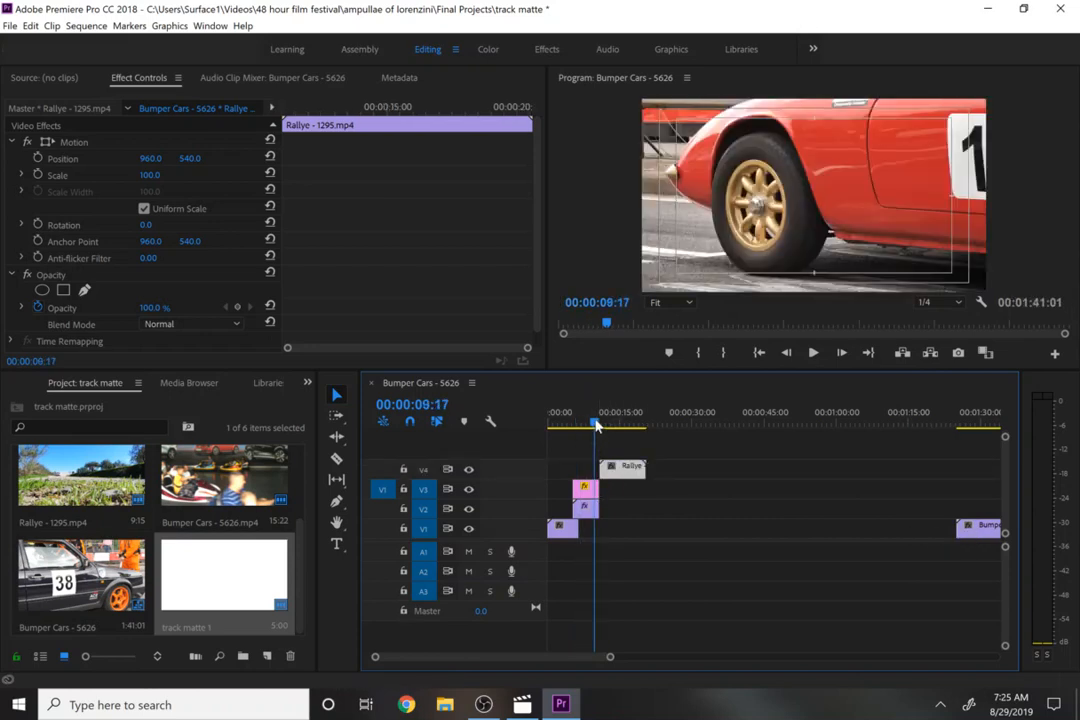
pyautogui.moveTo(596, 424); pyautogui.dragTo(599, 426)
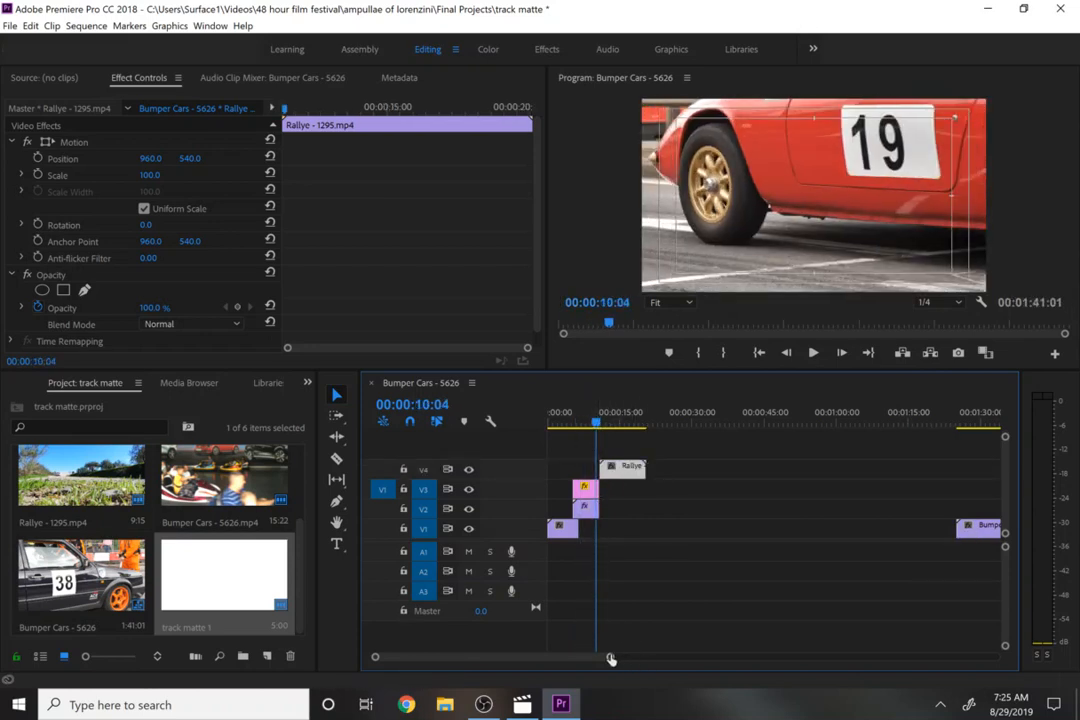
pyautogui.moveTo(611, 659); pyautogui.dragTo(470, 657)
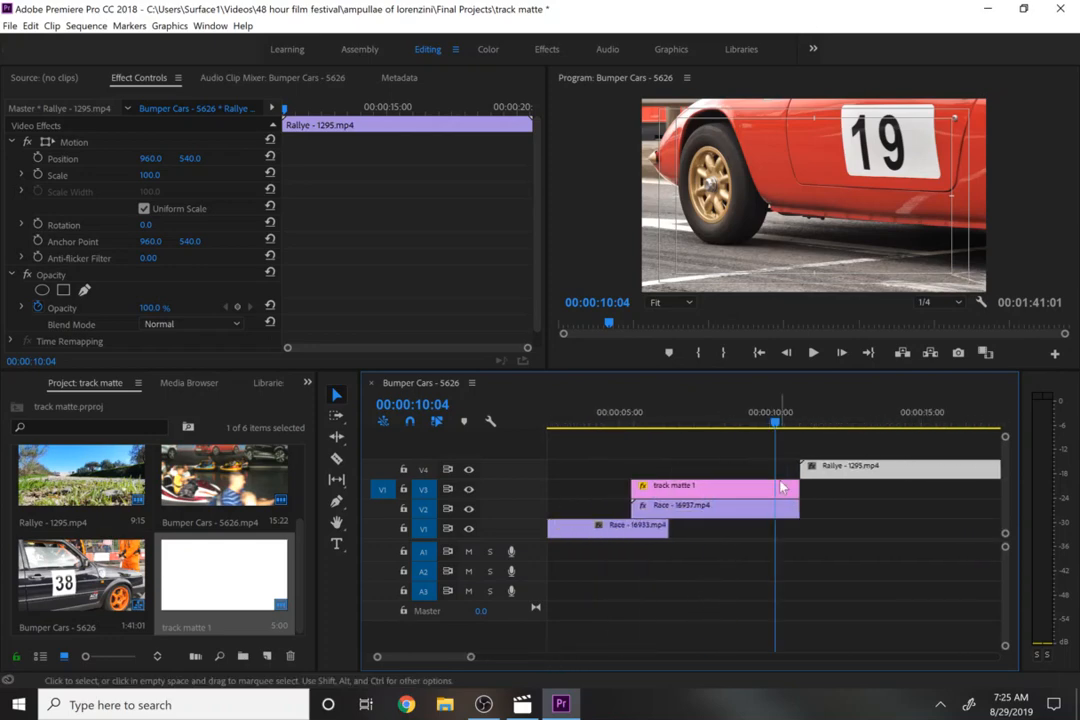
pyautogui.moveTo(812, 420)
pyautogui.mouseDown()
pyautogui.moveTo(935, 428)
pyautogui.moveTo(783, 440)
pyautogui.moveTo(812, 434)
pyautogui.mouseUp()
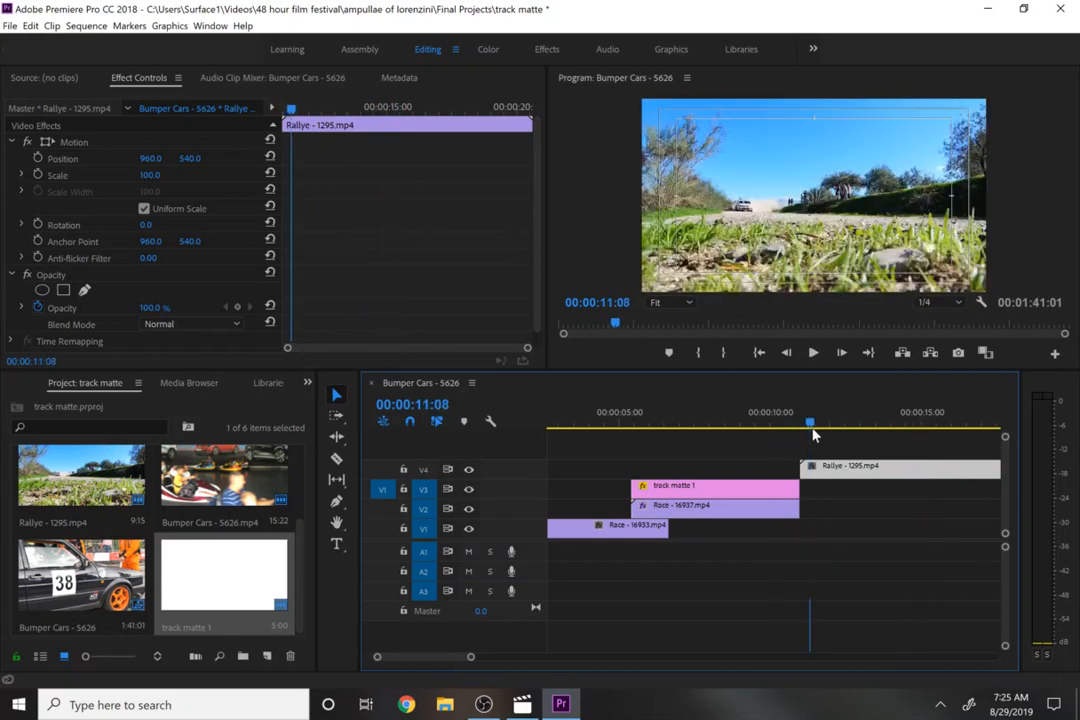
# - Split the Rallye - 1295 clip at 00:00:16:08 and delete the part after the cut
pyautogui.press('Up')
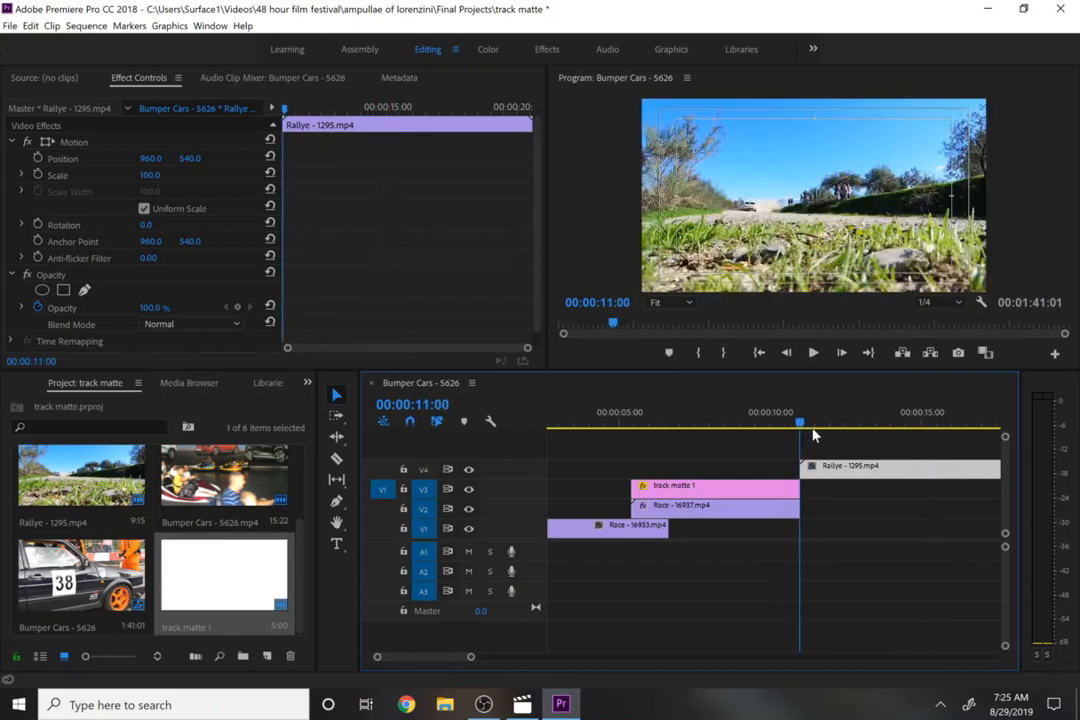
pyautogui.moveTo(806, 432); pyautogui.dragTo(964, 428)
pyautogui.press('c')
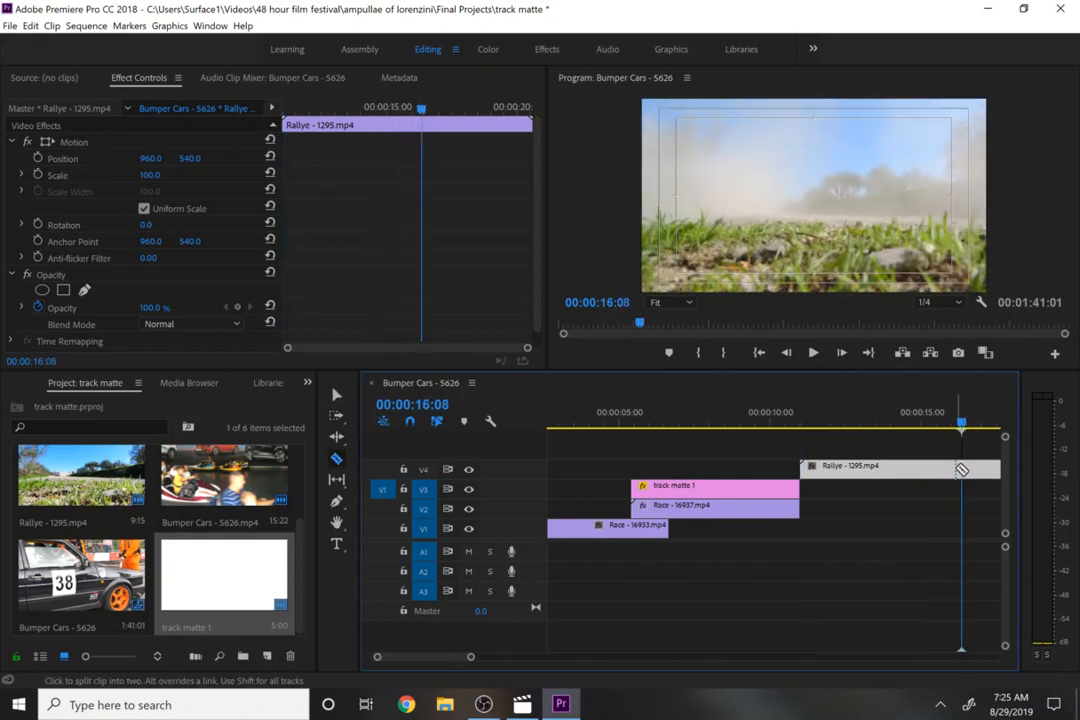
pyautogui.click(963, 470)
pyautogui.press('v')
pyautogui.click(979, 472)
pyautogui.press('Delete')
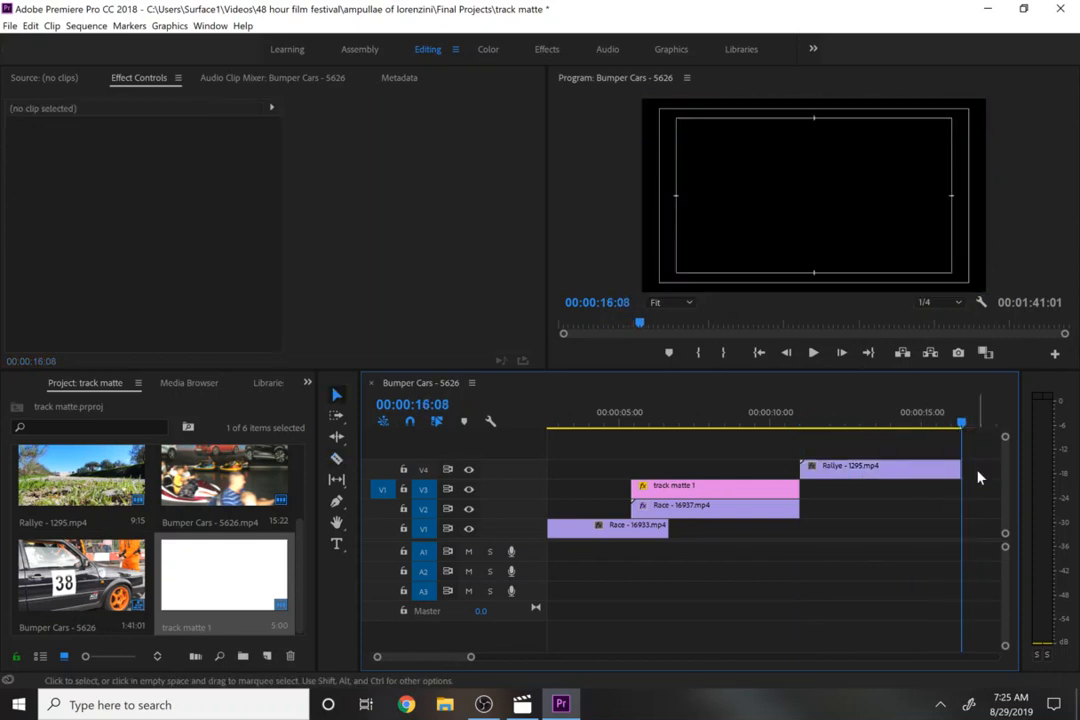
# - Extend the ends of the track matte 1 and Race - 16937 clips to about 00:00:11:18, overlapping the Rallye clip's start
pyautogui.click(815, 420)
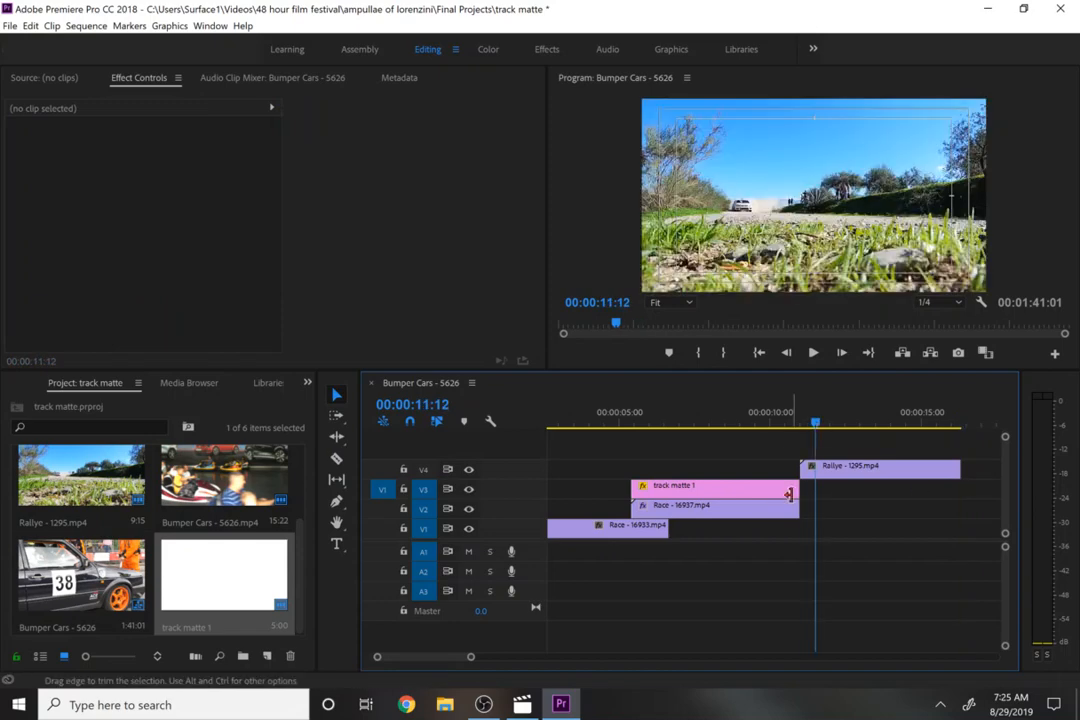
pyautogui.moveTo(790, 497); pyautogui.dragTo(822, 508)
pyautogui.click(810, 424)
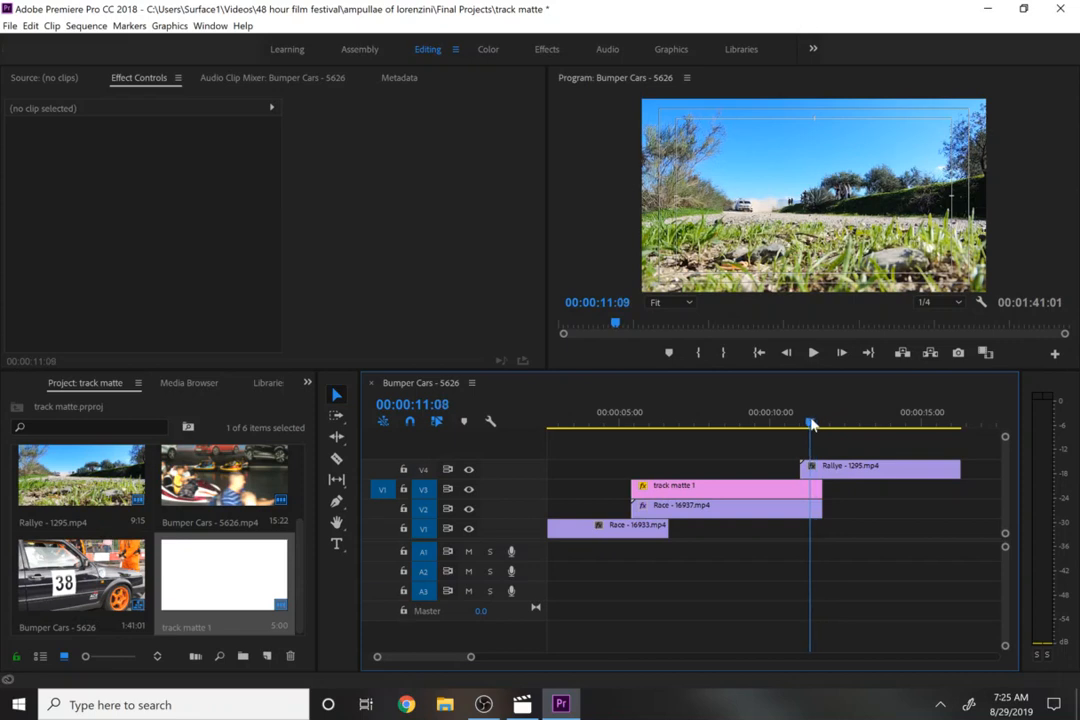
pyautogui.moveTo(812, 424); pyautogui.dragTo(803, 426)
pyautogui.press('Up')
pyautogui.press('Down')
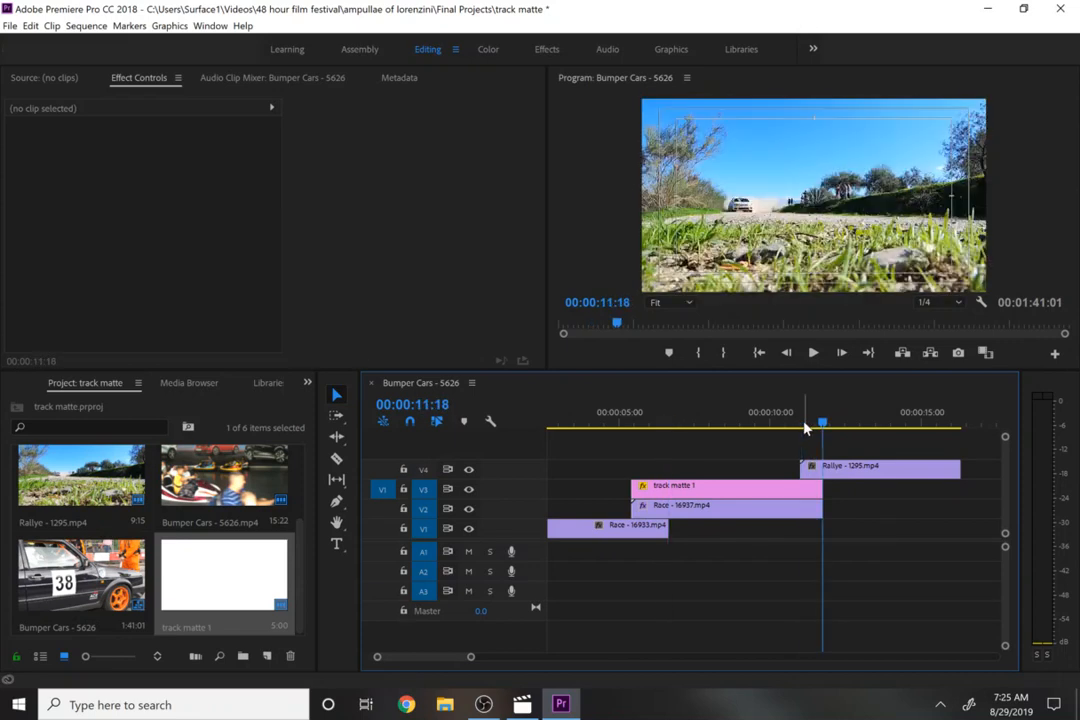
# - Target track V4, select the Rallye clip at 00:00:11:00, and create a new legacy title named track matte 2
pyautogui.click(424, 470)
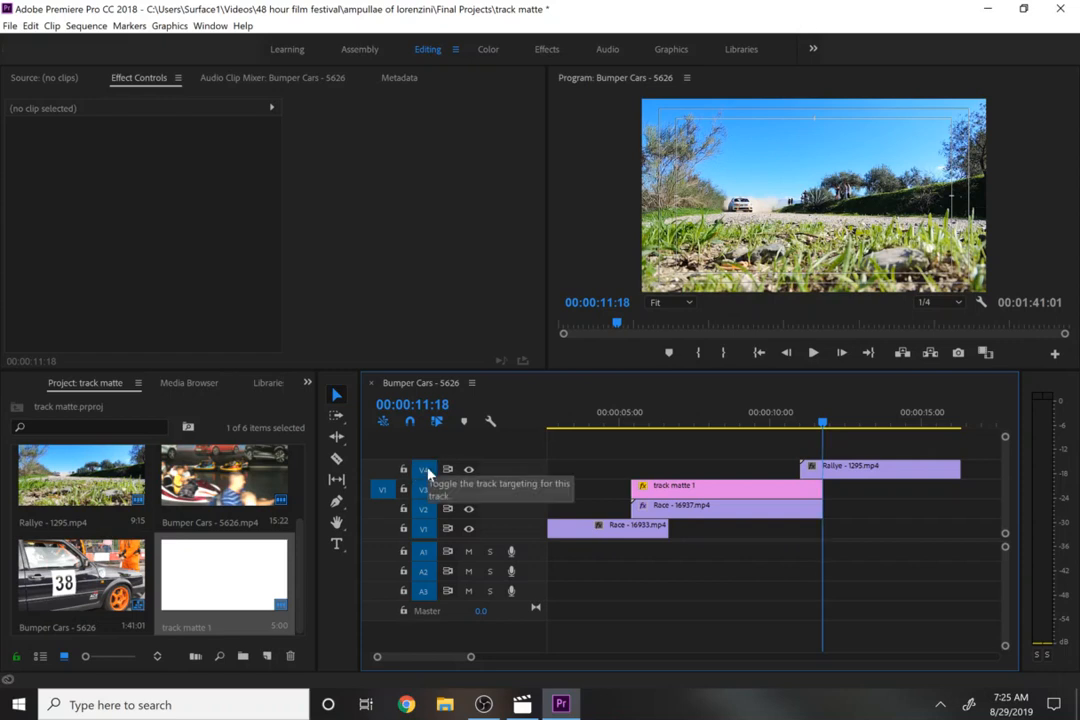
pyautogui.press('Up')
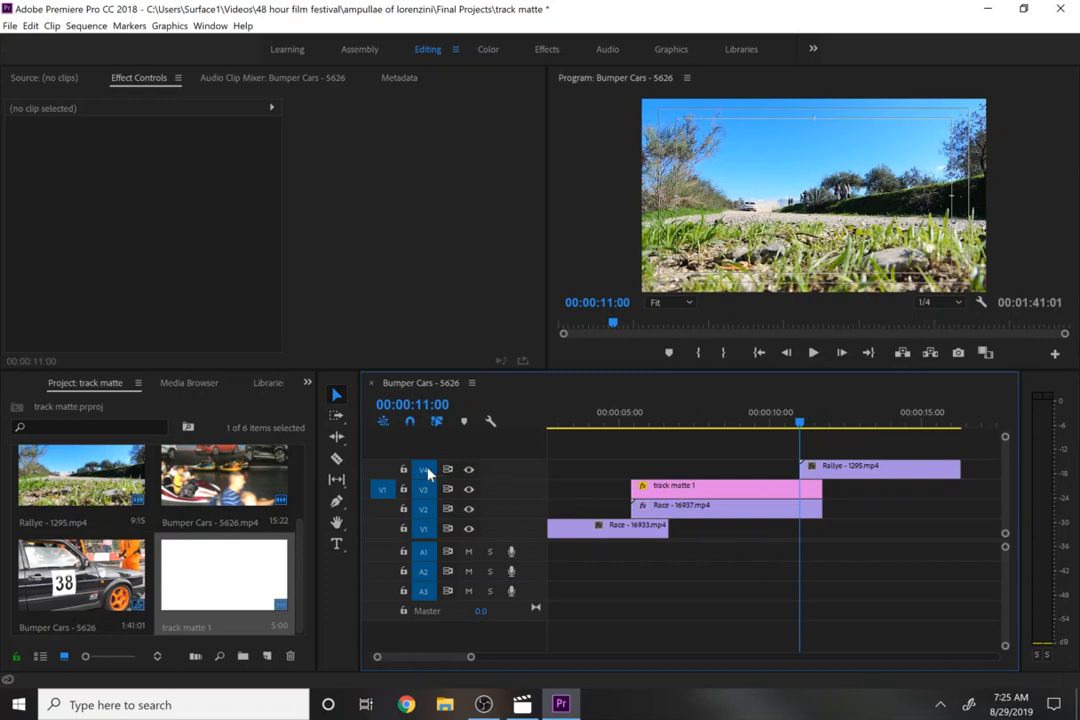
pyautogui.click(843, 476)
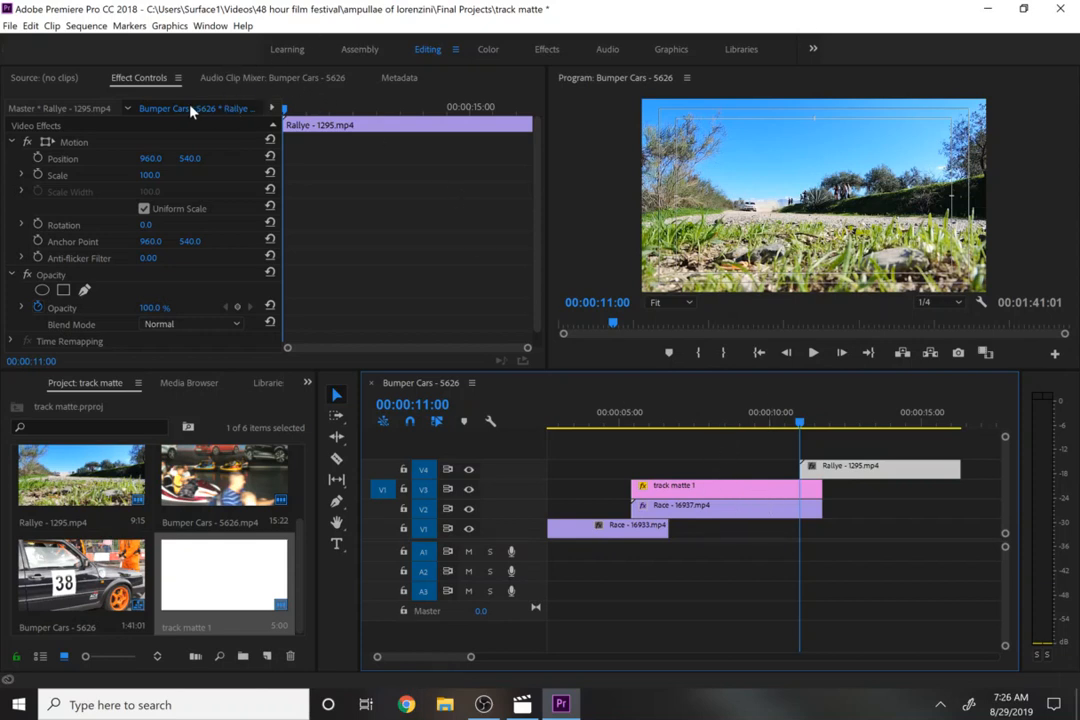
pyautogui.click(10, 25)
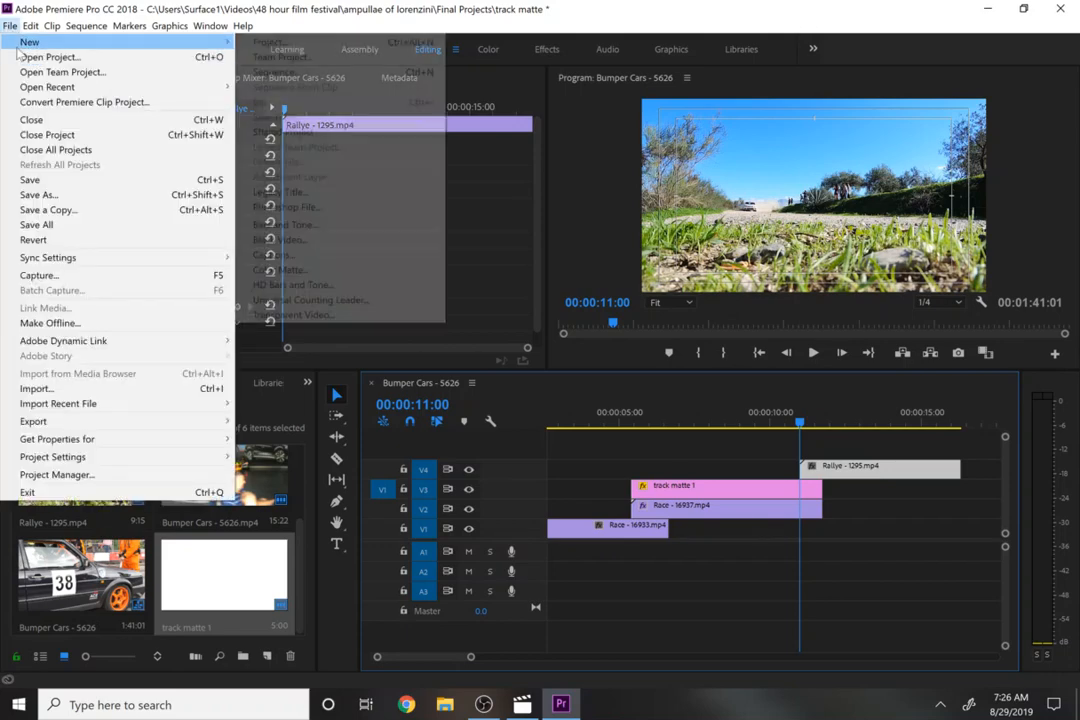
pyautogui.moveTo(30, 42)
pyautogui.click(281, 192)
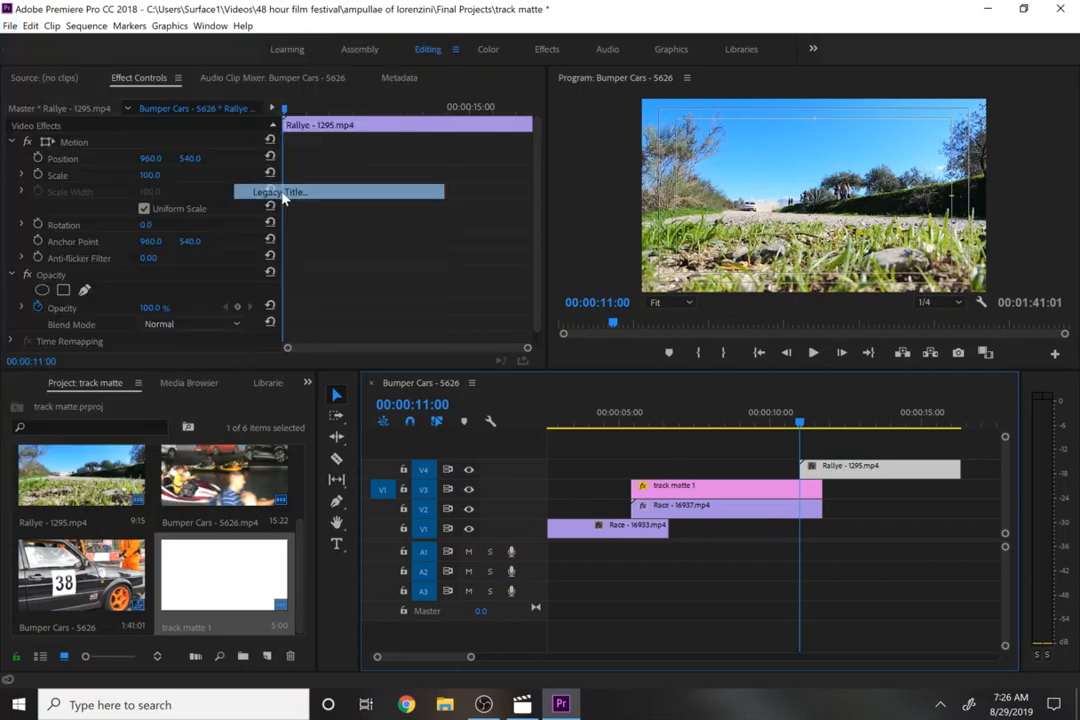
pyautogui.write('track matte 2')
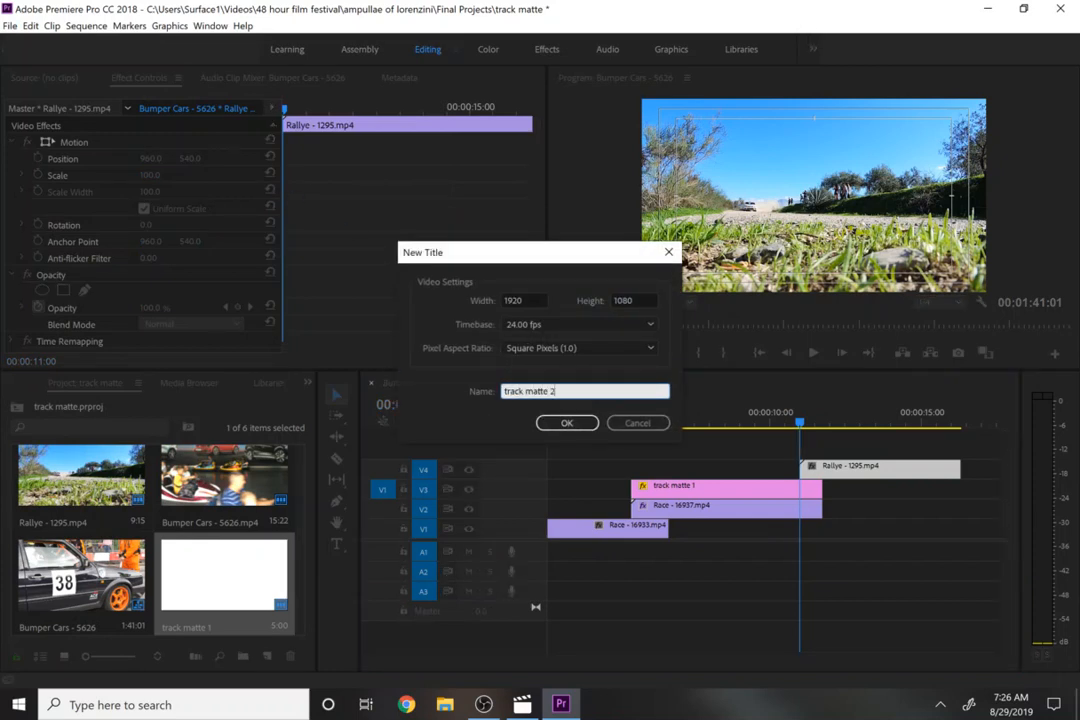
pyautogui.press('Return')
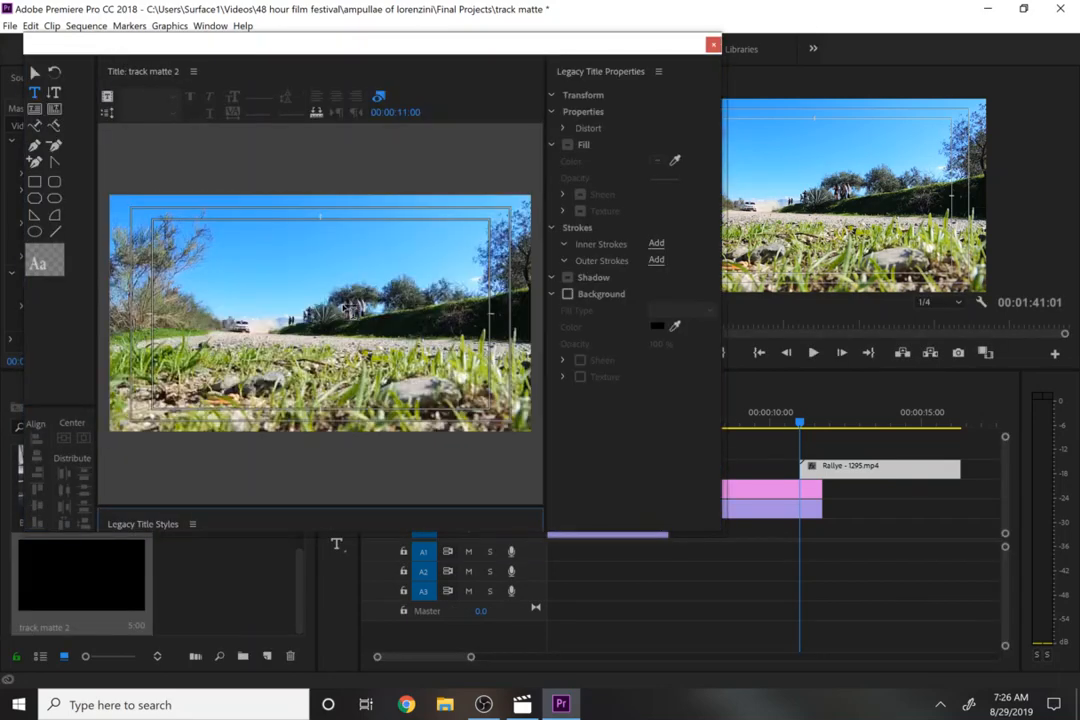
# - Draw a full-frame light rectangle, then a slightly smaller rectangle filled black and centred over it
pyautogui.click(35, 183)
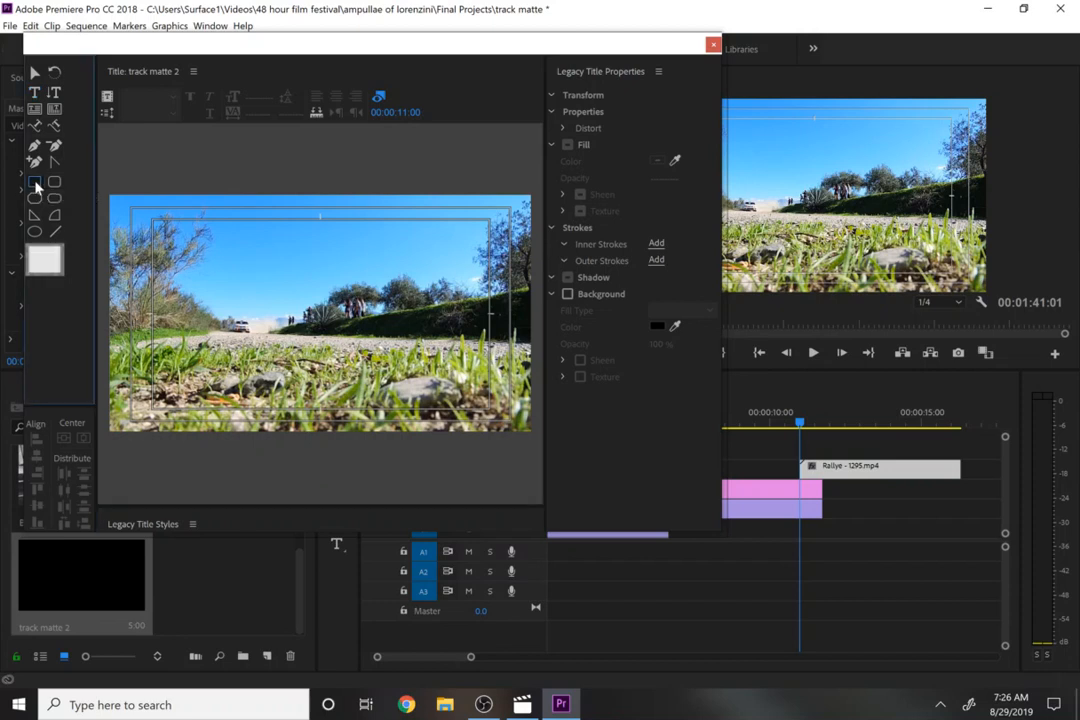
pyautogui.moveTo(105, 190); pyautogui.dragTo(533, 433)
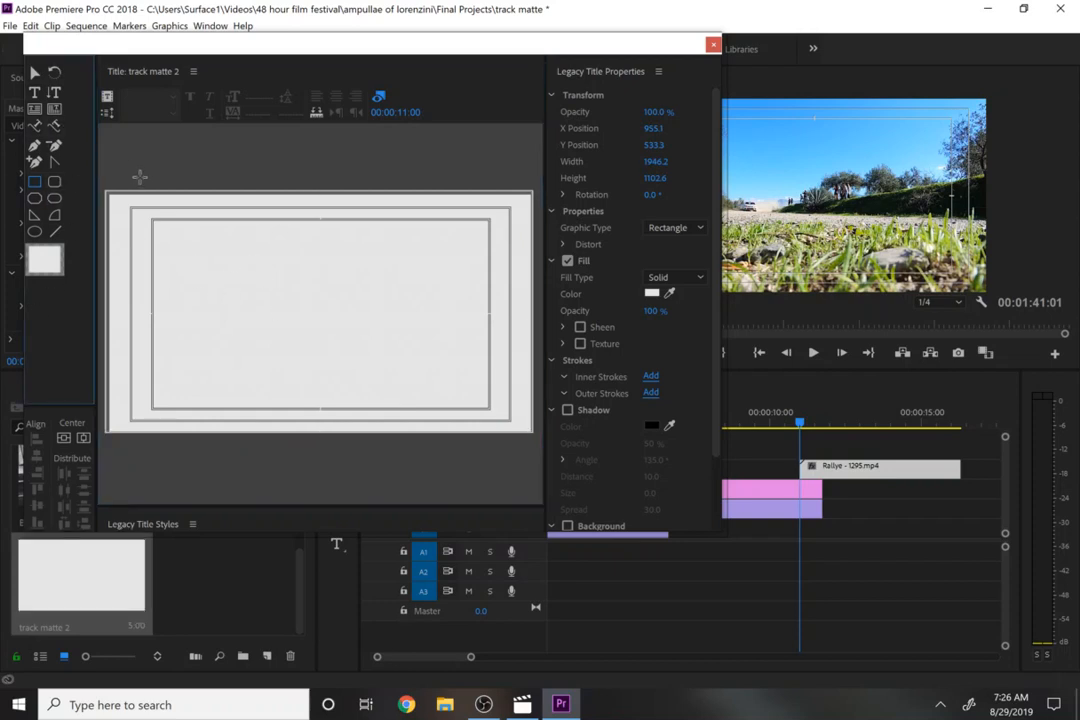
pyautogui.moveTo(117, 174); pyautogui.dragTo(507, 389)
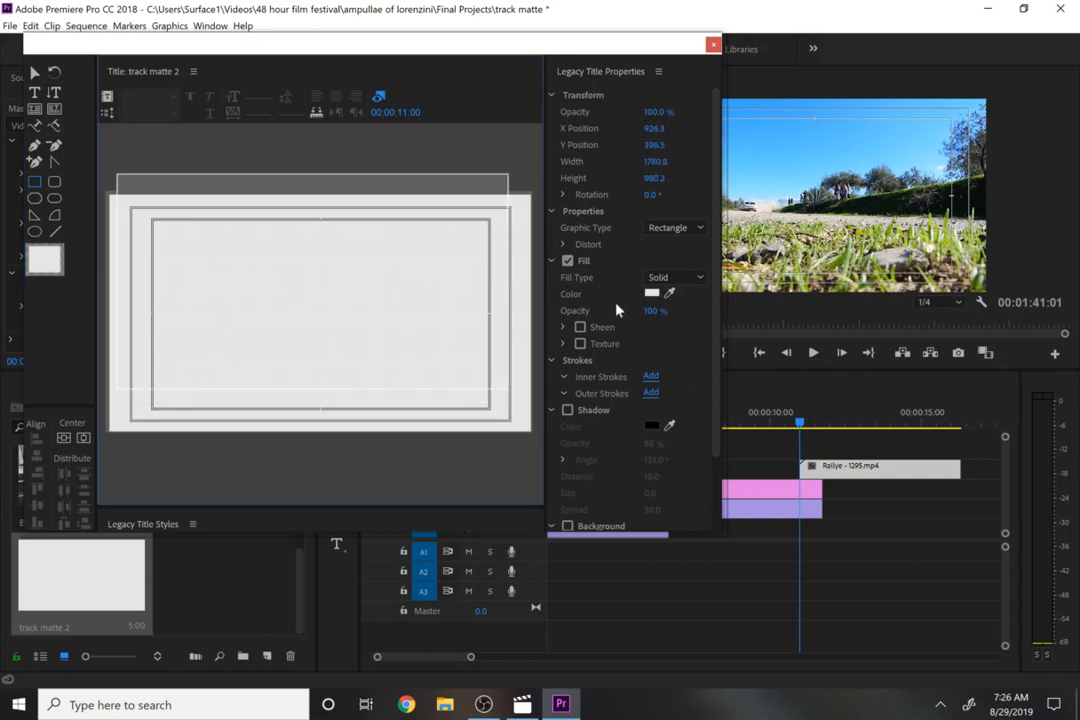
pyautogui.click(651, 294)
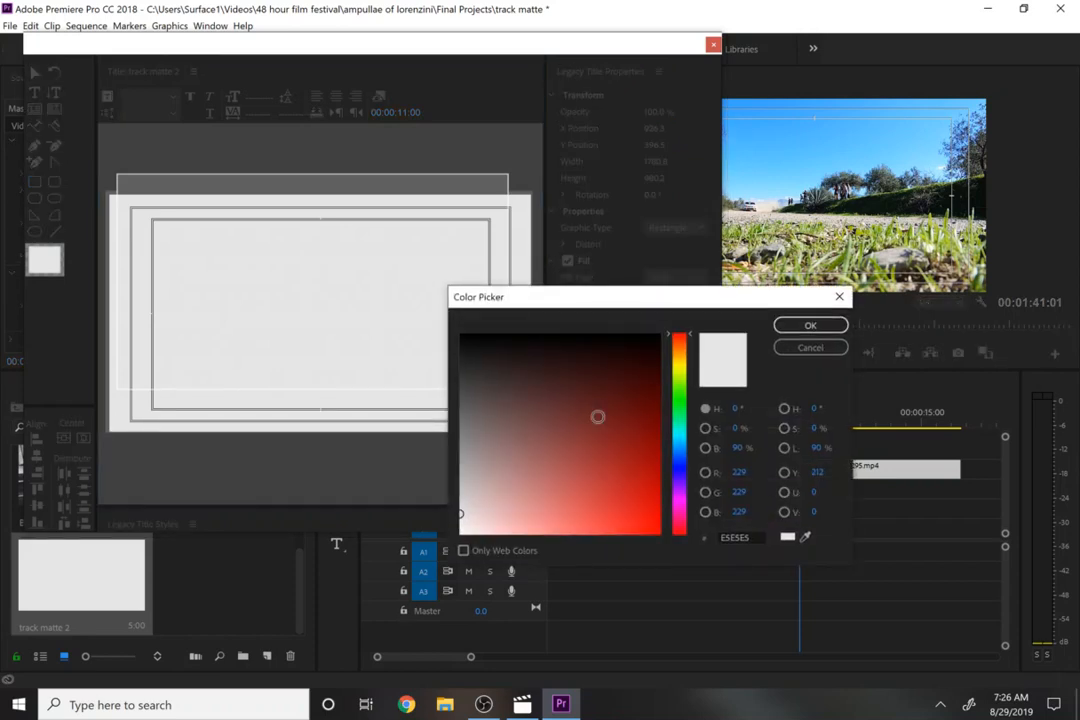
pyautogui.moveTo(595, 415); pyautogui.dragTo(448, 345)
pyautogui.click(810, 326)
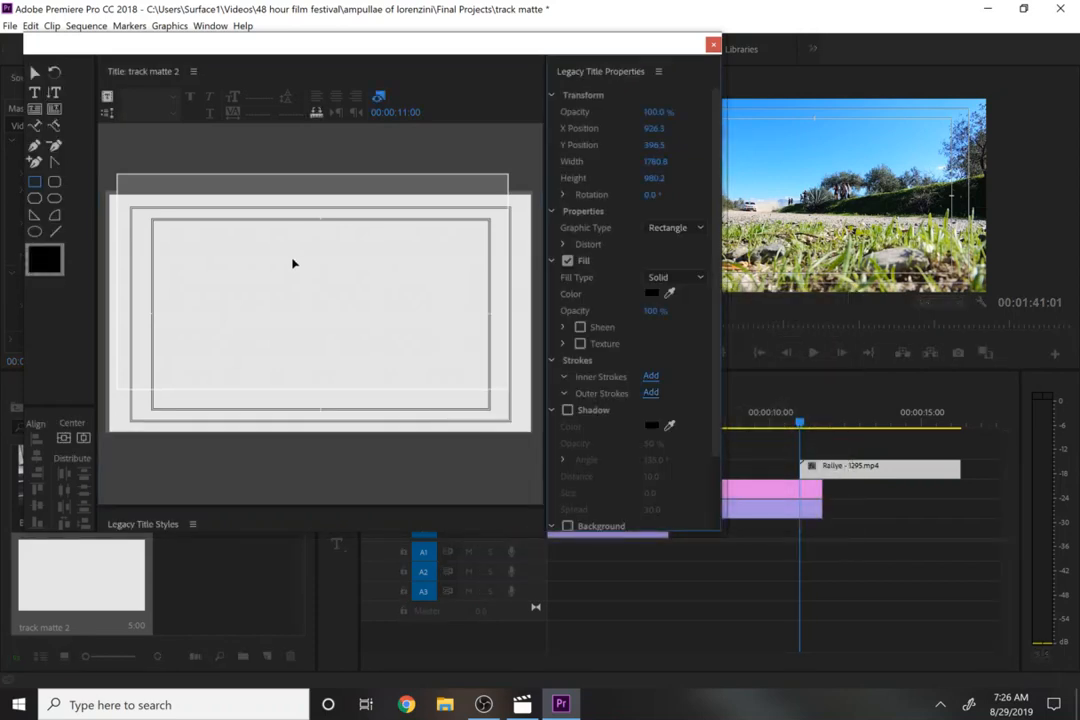
pyautogui.click(41, 74)
pyautogui.moveTo(241, 276); pyautogui.dragTo(250, 306)
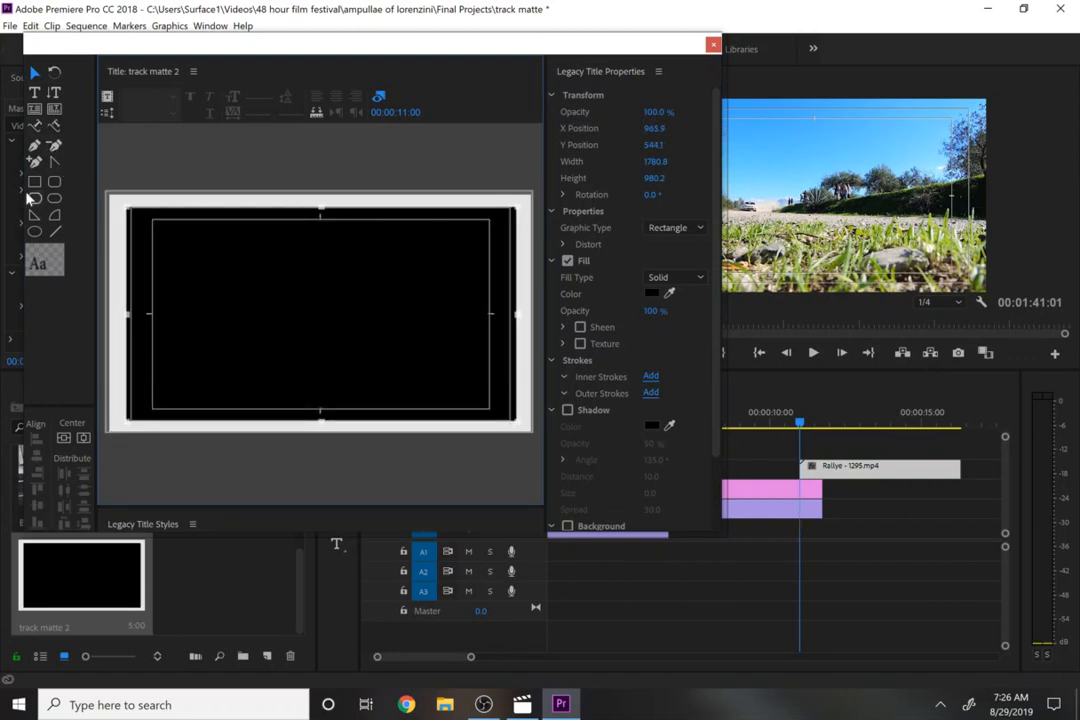
# - Draw a rectangle in the upper-left area of the frame and fill it white
pyautogui.click(34, 181)
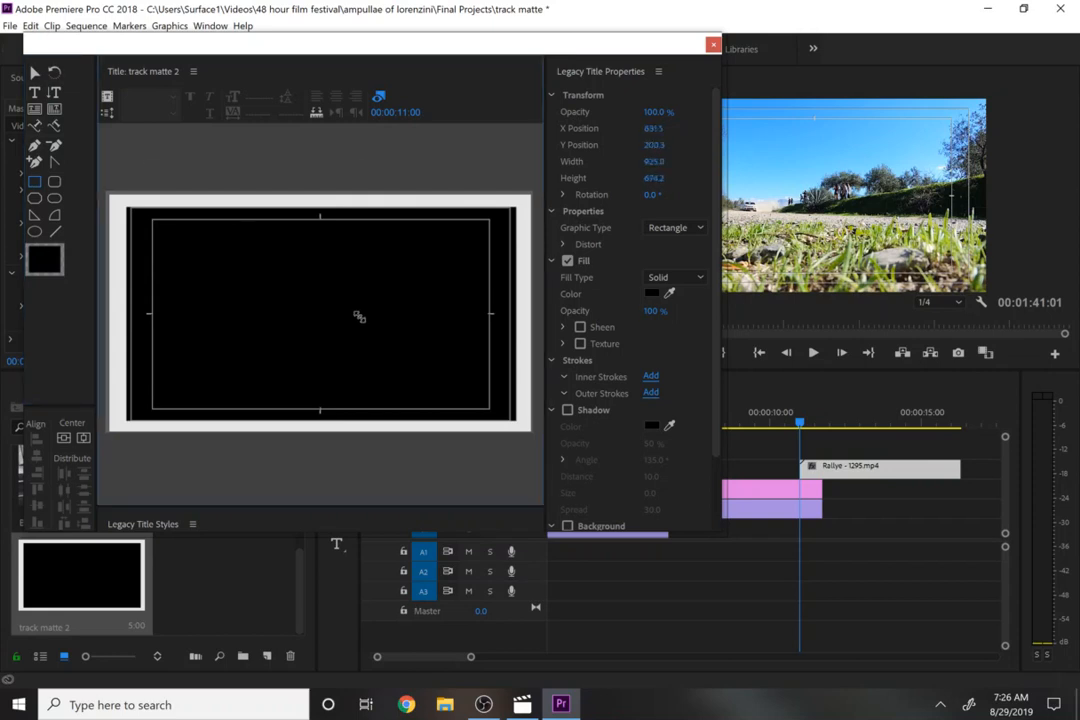
pyautogui.moveTo(146, 165); pyautogui.dragTo(410, 345)
pyautogui.click(651, 293)
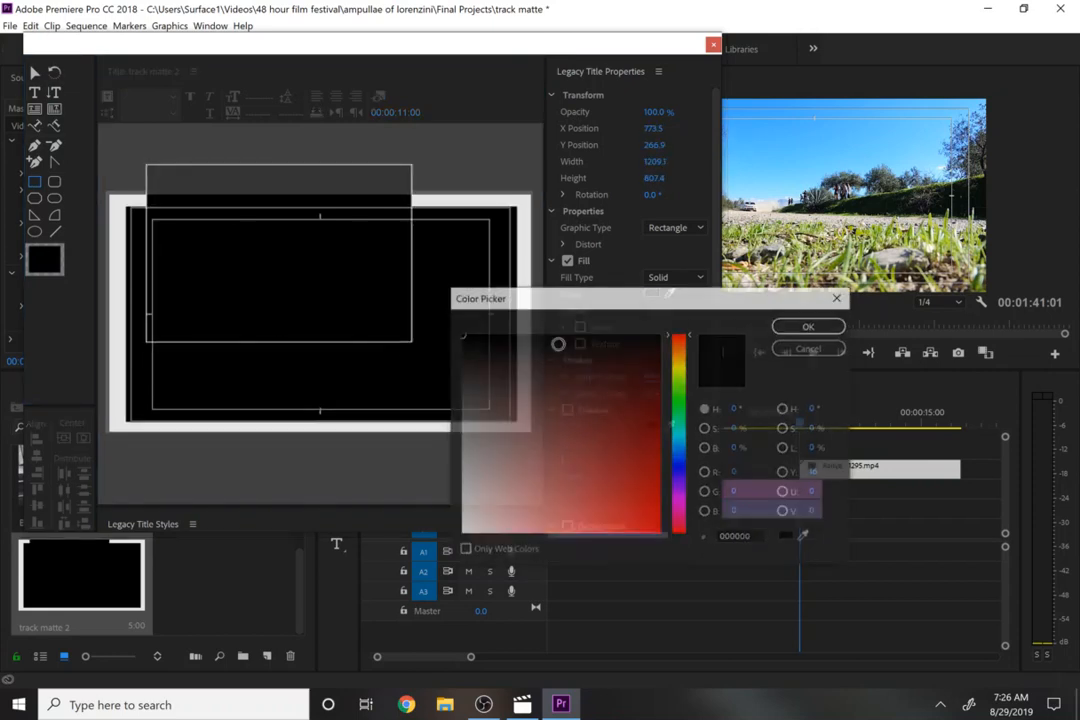
pyautogui.moveTo(510, 425); pyautogui.dragTo(373, 599)
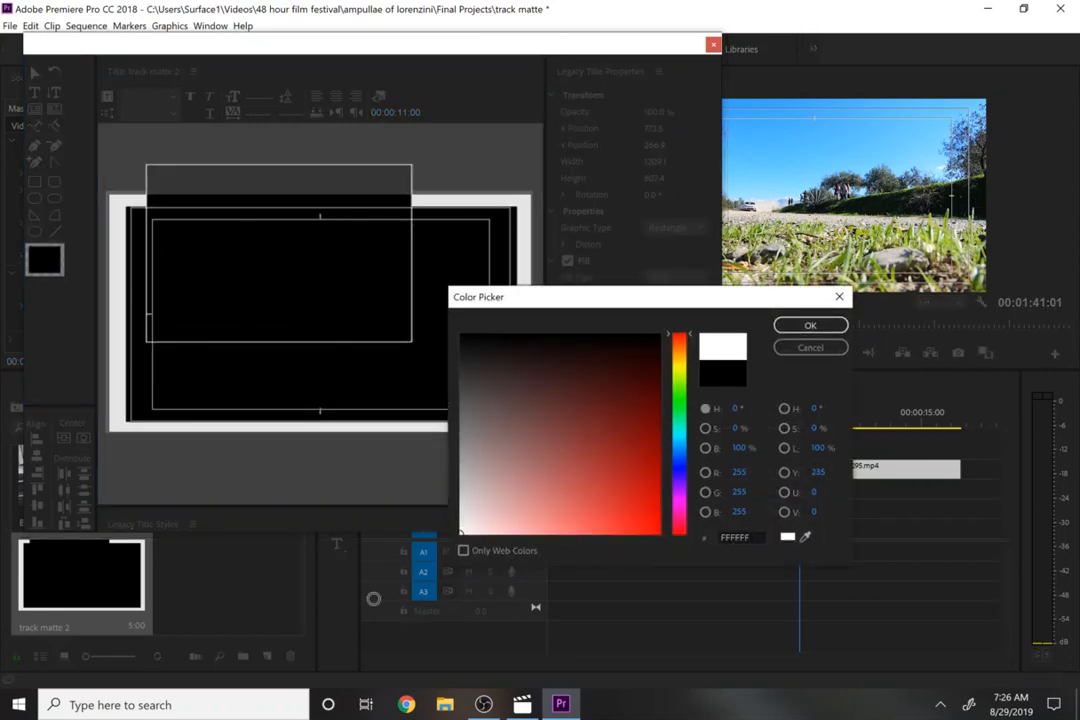
pyautogui.click(790, 330)
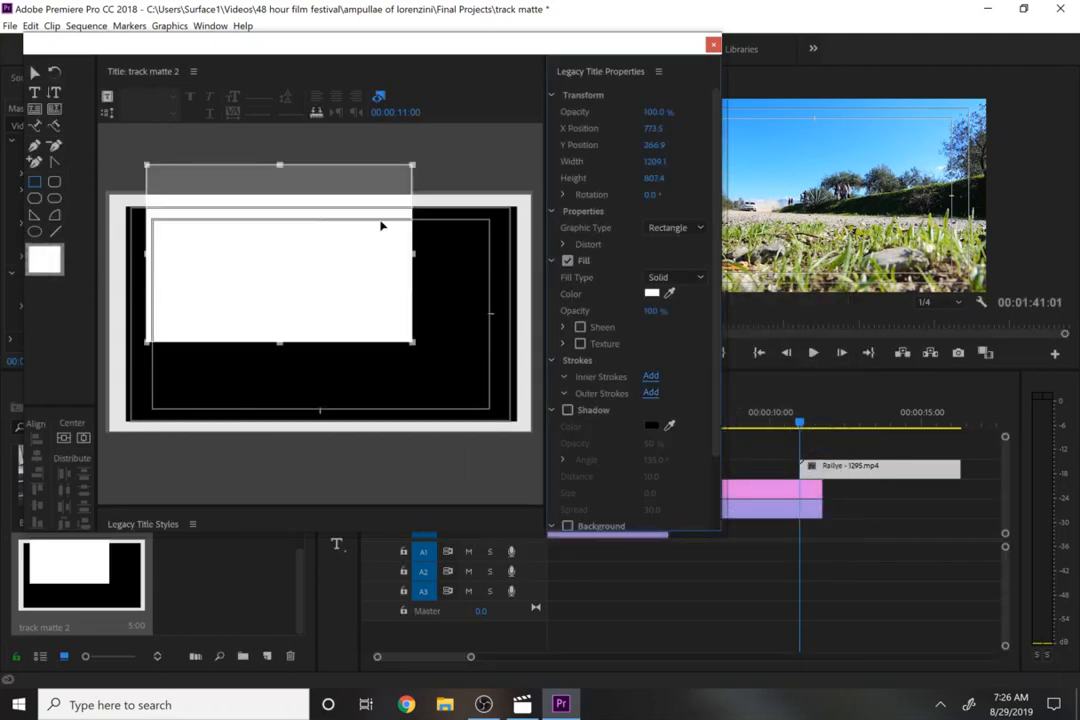
# - Draw a black rectangle overlapping the upper-right area of the frame
pyautogui.moveTo(460, 163); pyautogui.dragTo(289, 306)
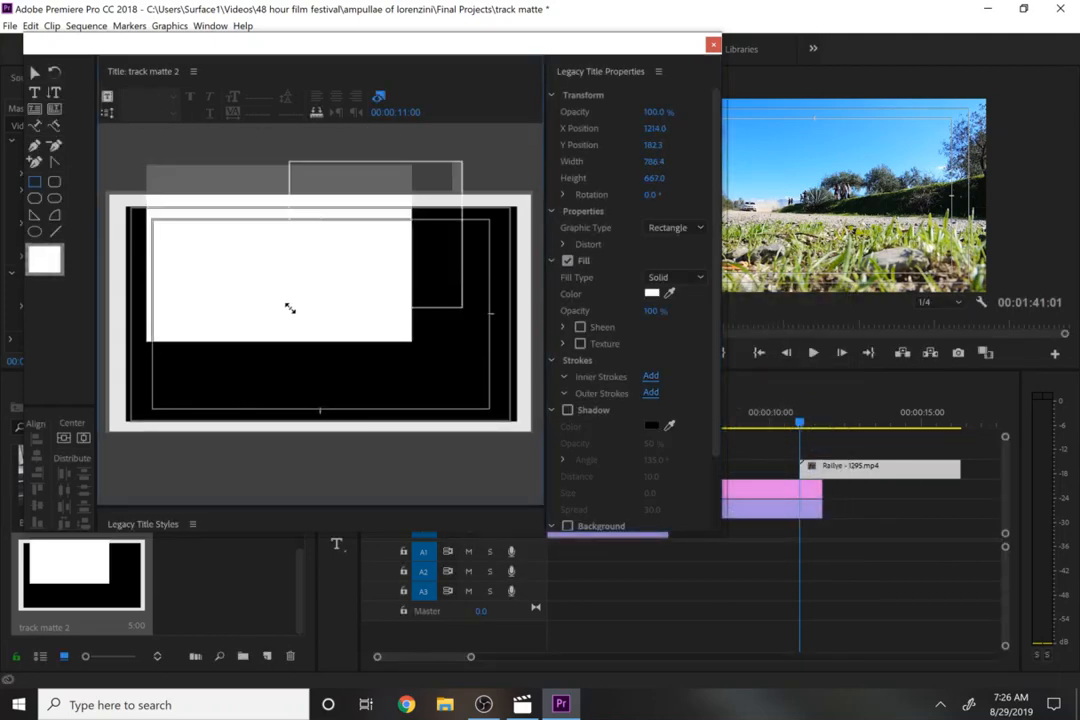
pyautogui.click(651, 296)
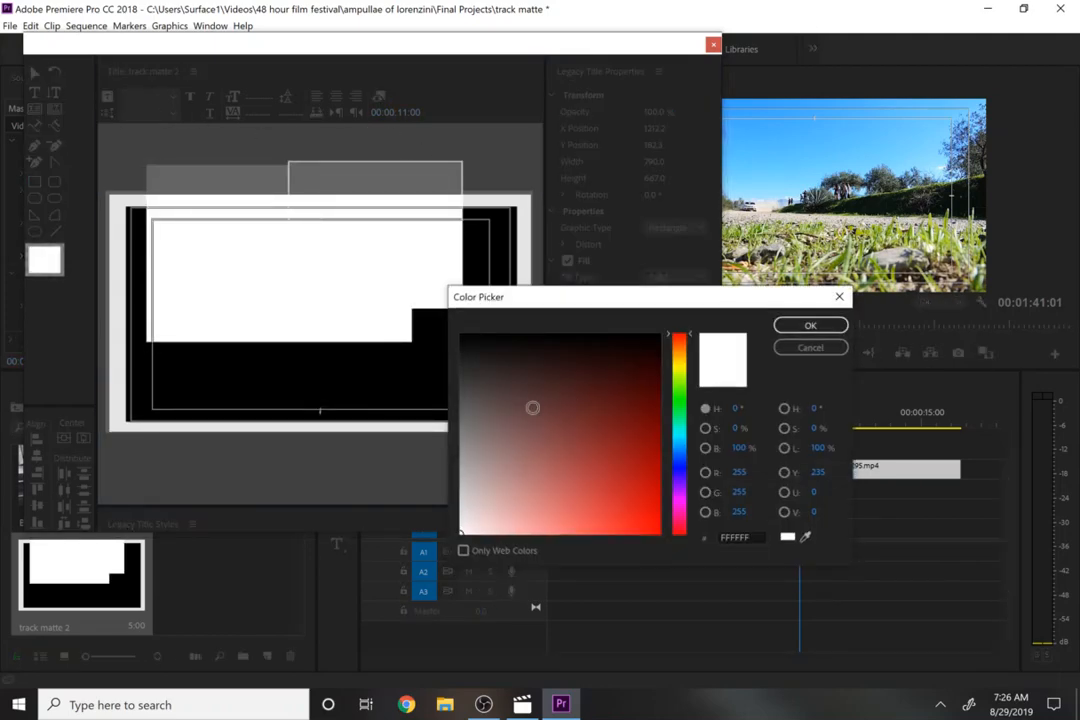
pyautogui.click(810, 325)
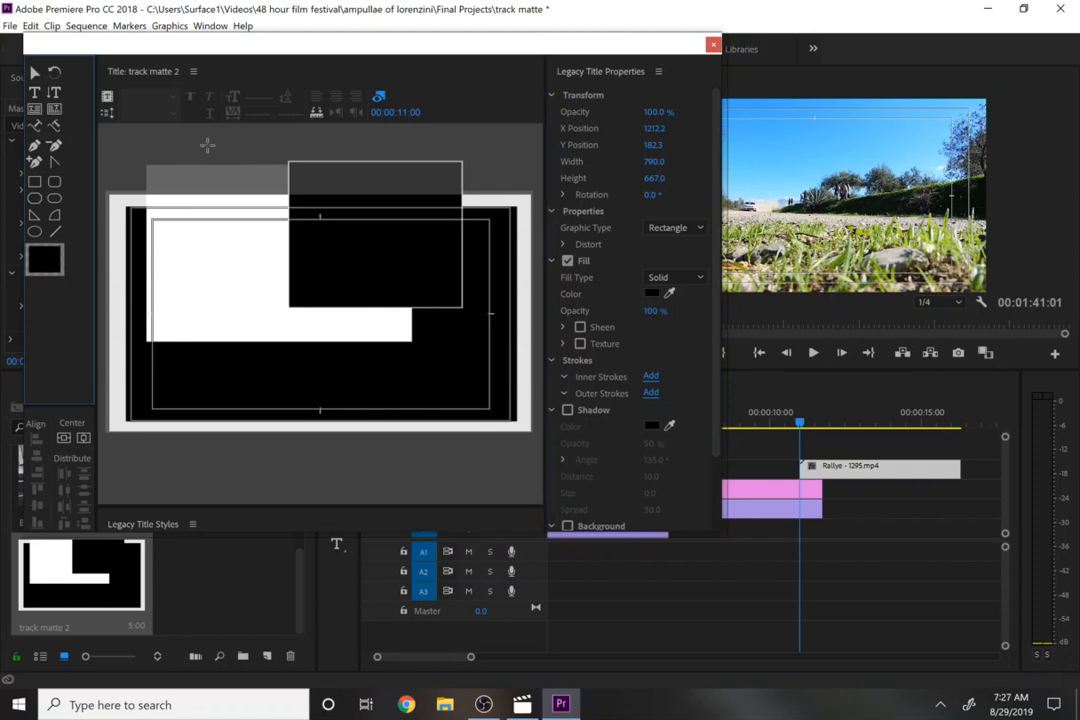
# - Draw a rectangle across the top middle of the frame and fill it white
pyautogui.moveTo(205, 141)
pyautogui.mouseDown()
pyautogui.moveTo(386, 248)
pyautogui.moveTo(395, 269)
pyautogui.mouseUp()
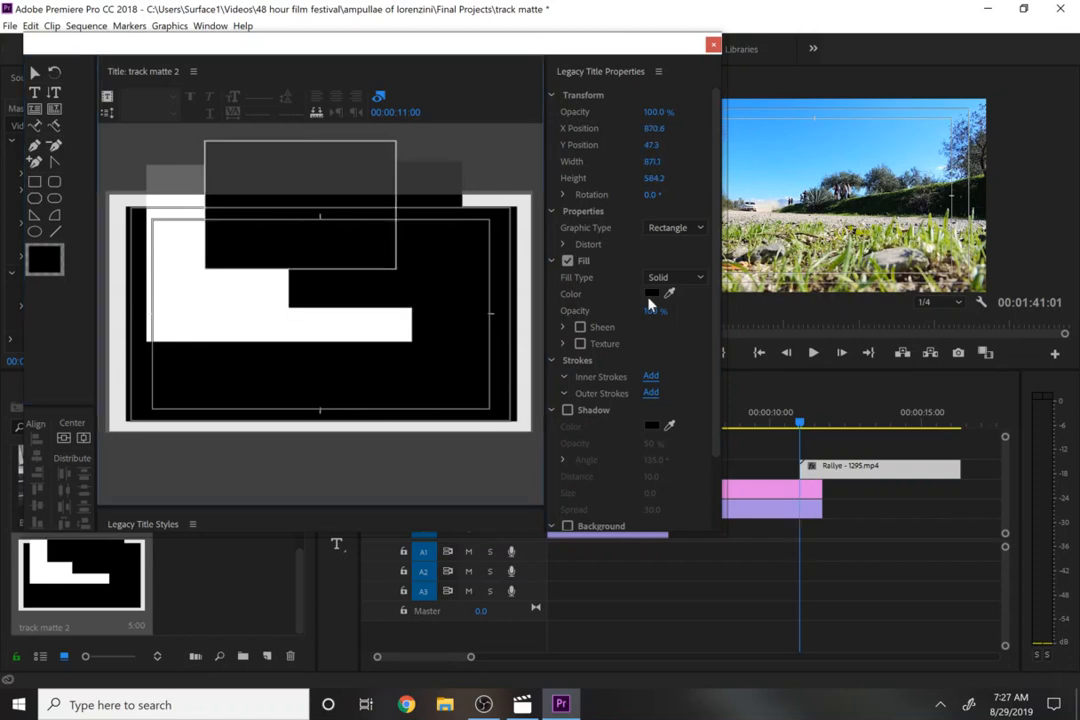
pyautogui.click(651, 294)
pyautogui.moveTo(503, 440); pyautogui.dragTo(460, 534)
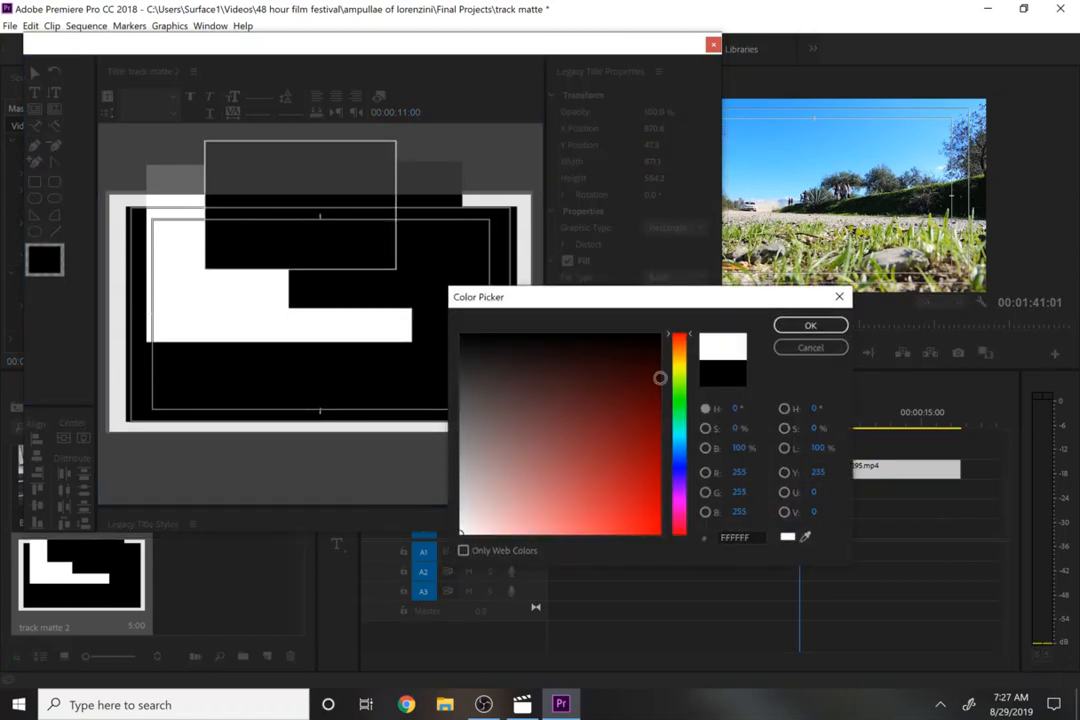
pyautogui.click(808, 327)
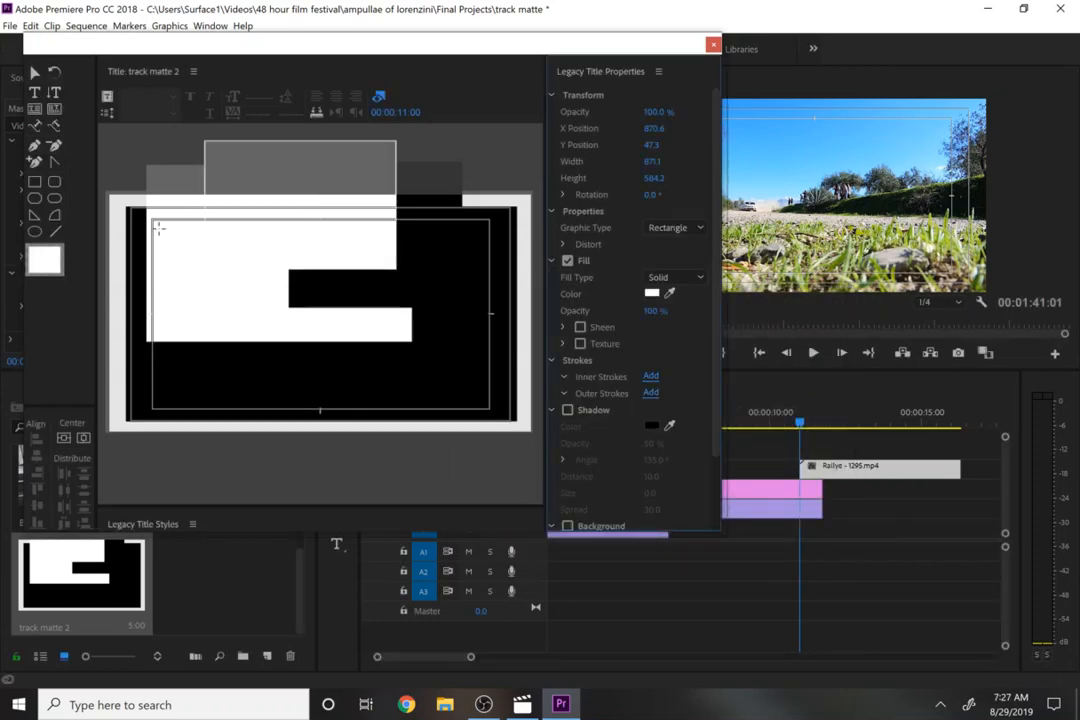
# - Move the upper-left white rectangle down and enlarge it to cover most of the frame
pyautogui.click(34, 73)
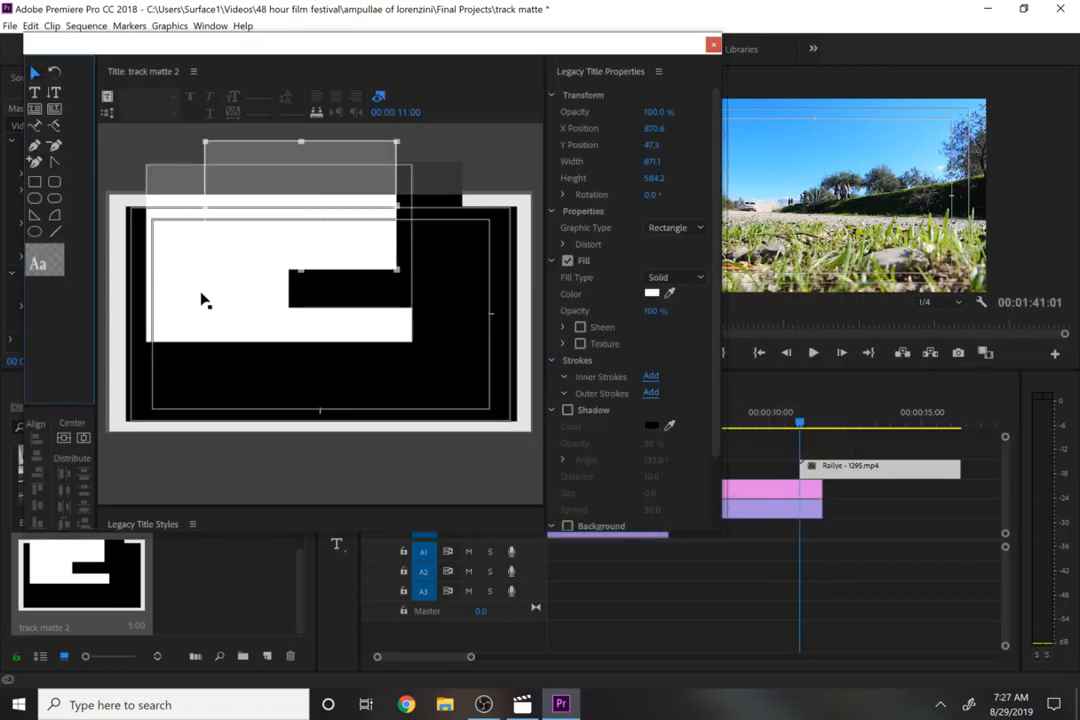
pyautogui.moveTo(201, 294); pyautogui.dragTo(198, 352)
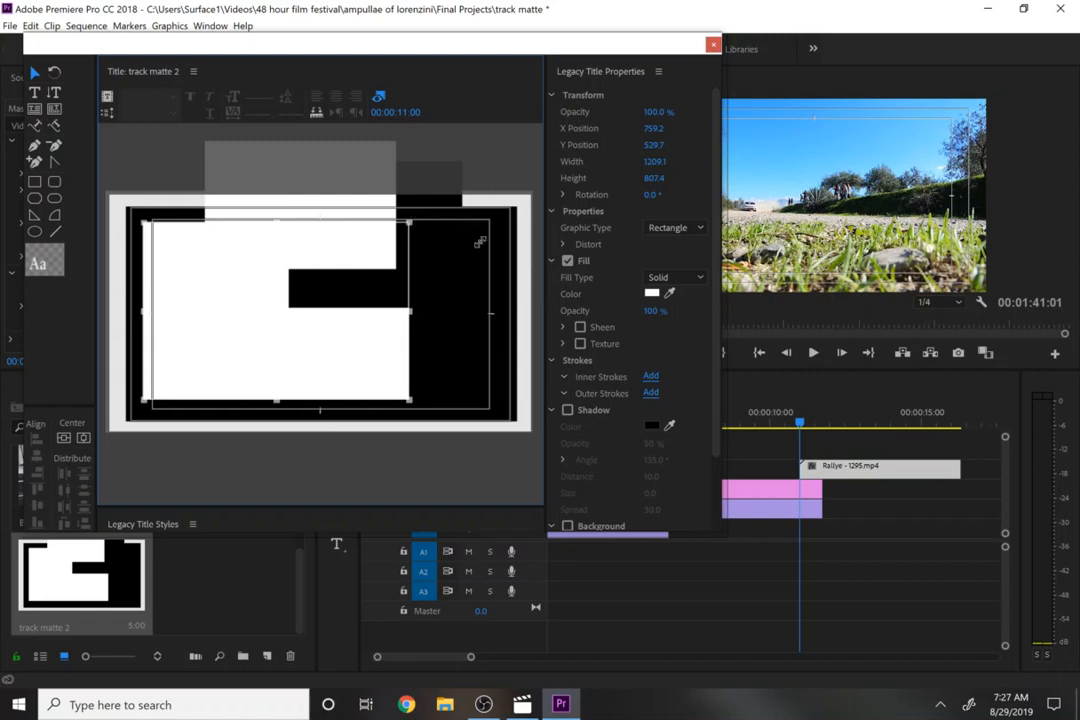
pyautogui.moveTo(480, 242); pyautogui.dragTo(494, 217)
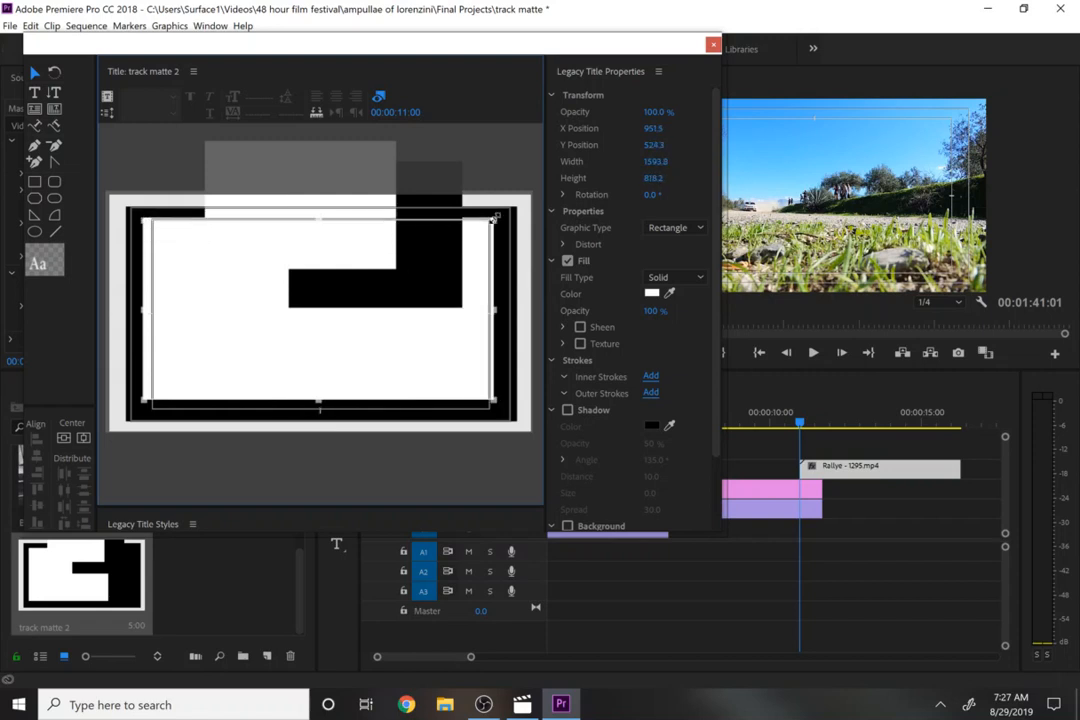
# - Move the upper-right black rectangle toward the lower right and stretch a black rectangle over most of the frame below the top white block
pyautogui.click(423, 290)
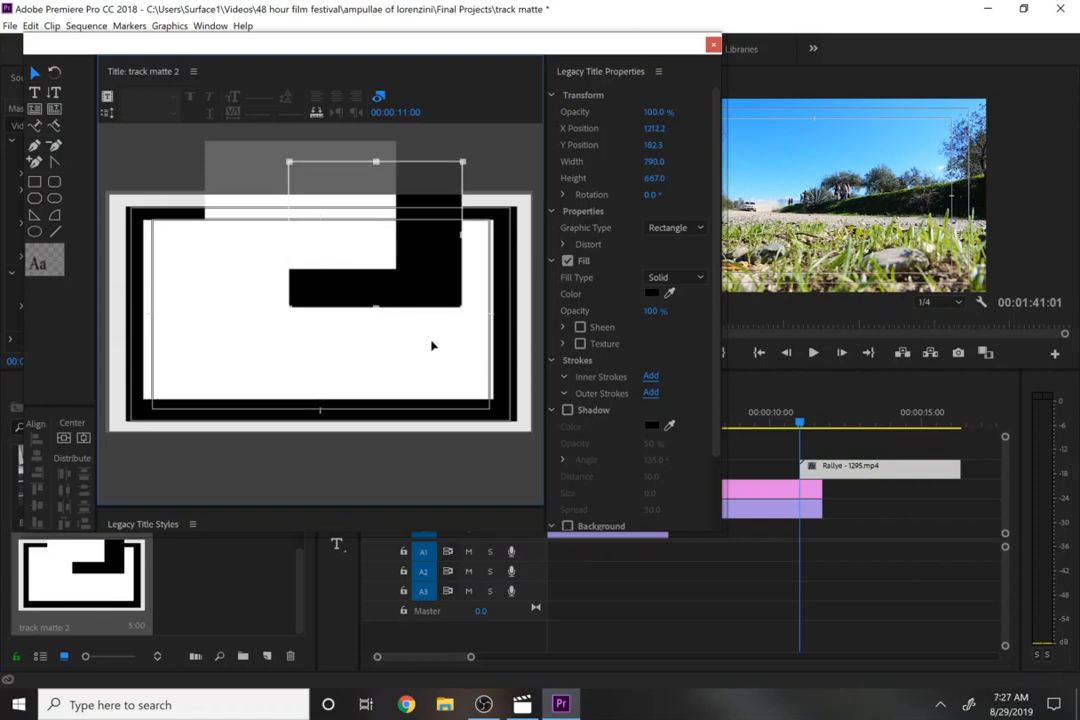
pyautogui.moveTo(432, 346); pyautogui.dragTo(449, 313)
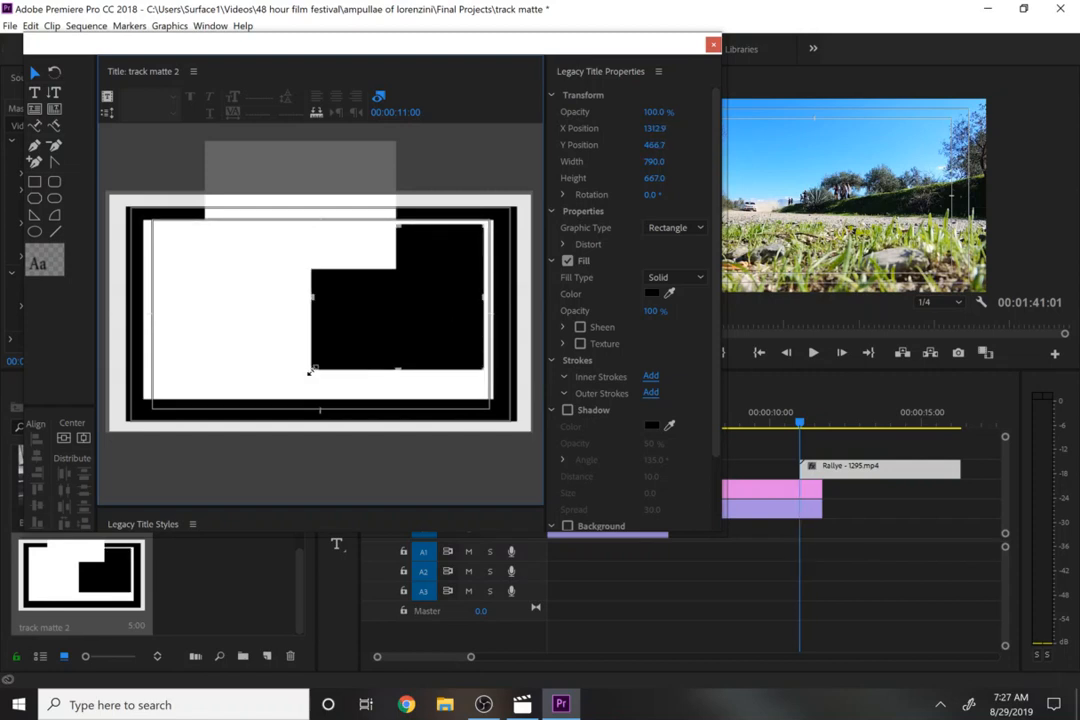
pyautogui.moveTo(183, 394); pyautogui.dragTo(152, 396)
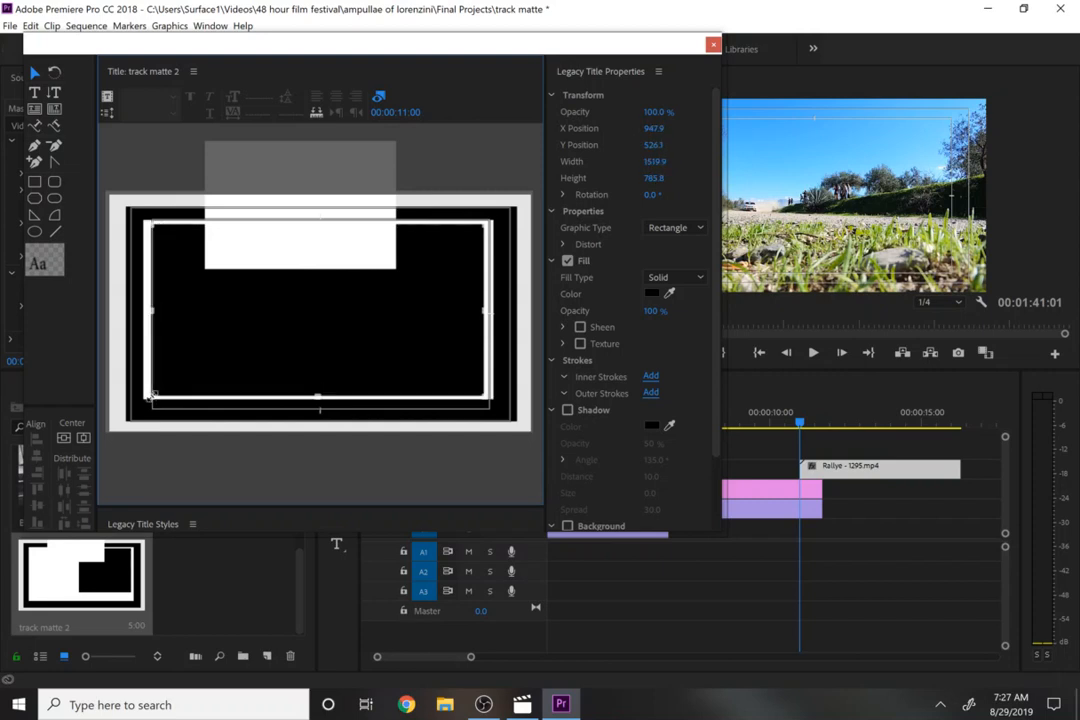
# - Move the top white rectangle down into the frame's centre-left and enlarge it to fill most of the black area
pyautogui.moveTo(280, 236); pyautogui.dragTo(241, 333)
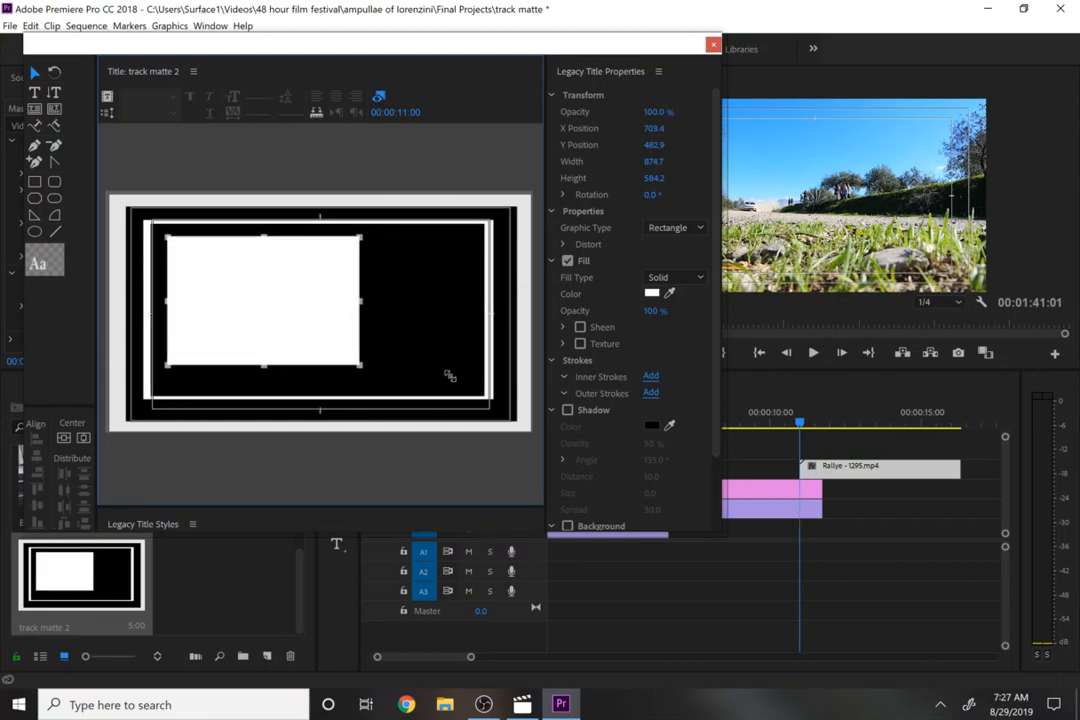
pyautogui.moveTo(450, 375); pyautogui.dragTo(466, 385)
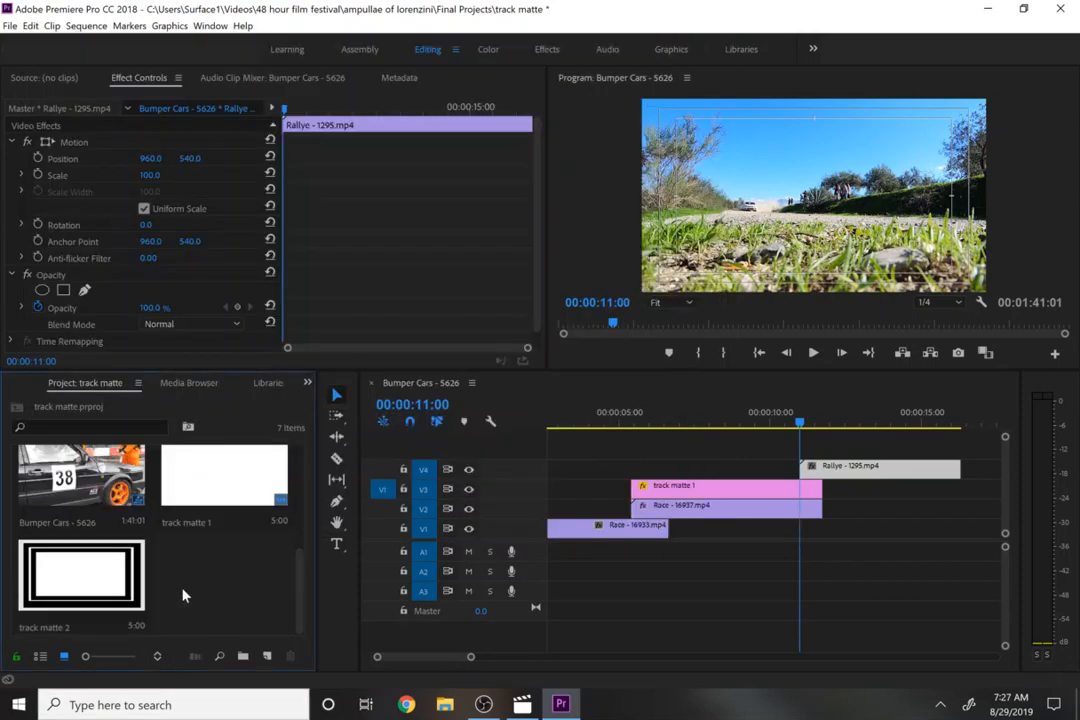
# - Place track matte 2 on the track above the Rallye clip at the playhead and extend it to the Rallye clip's end
pyautogui.moveTo(84, 583); pyautogui.dragTo(800, 451)
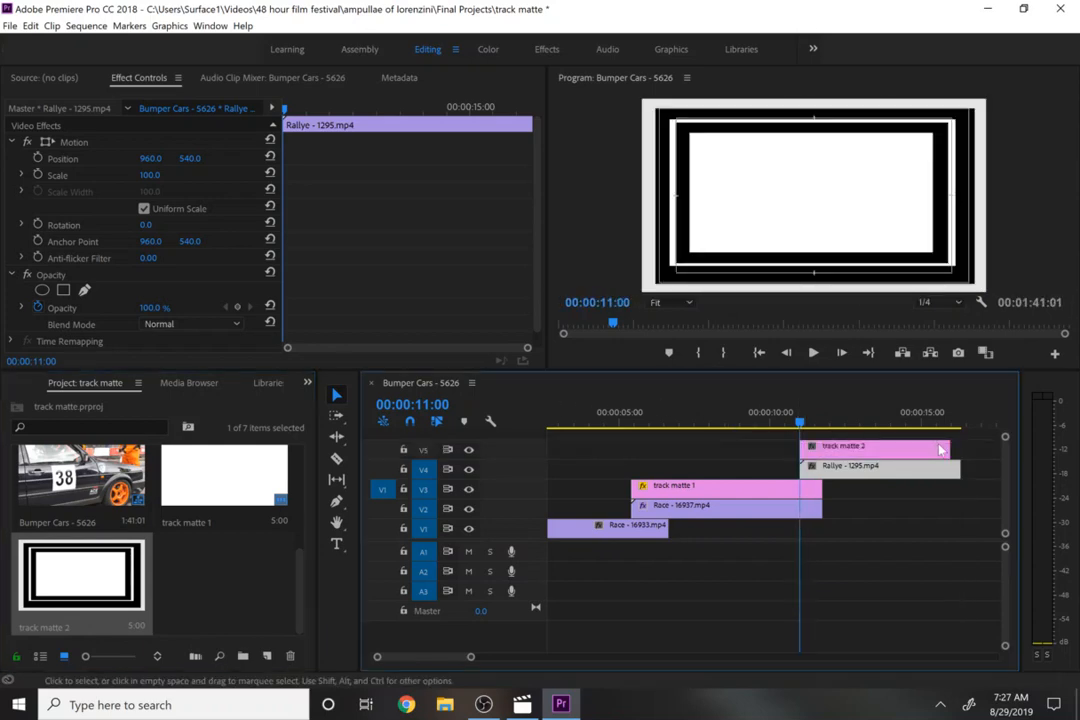
pyautogui.moveTo(949, 451); pyautogui.dragTo(959, 451)
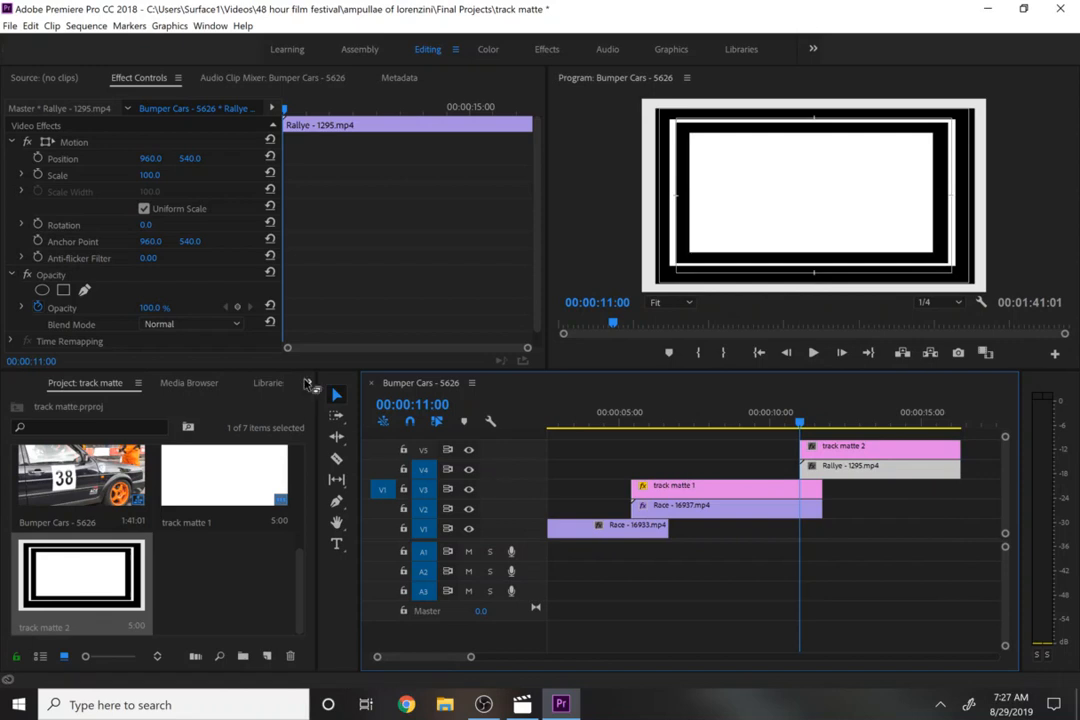
# - Find the Track Matte Key effect and apply it to the Rallye - 1295.mp4 clip
pyautogui.click(307, 383)
pyautogui.click(344, 472)
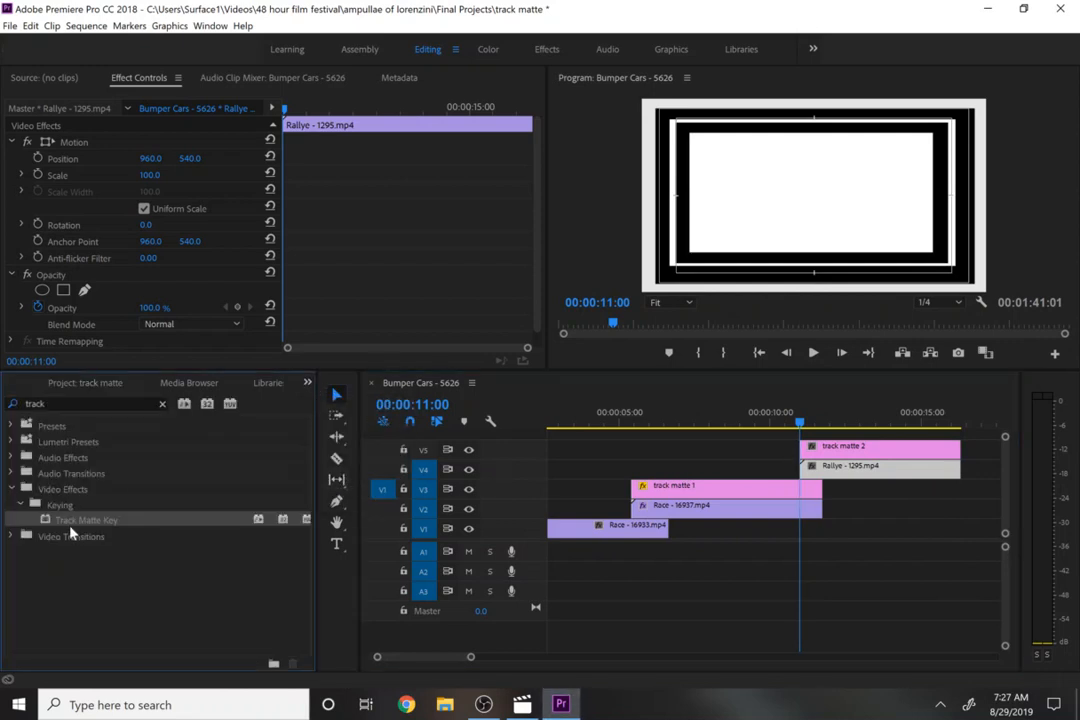
pyautogui.moveTo(507, 410); pyautogui.dragTo(816, 481)
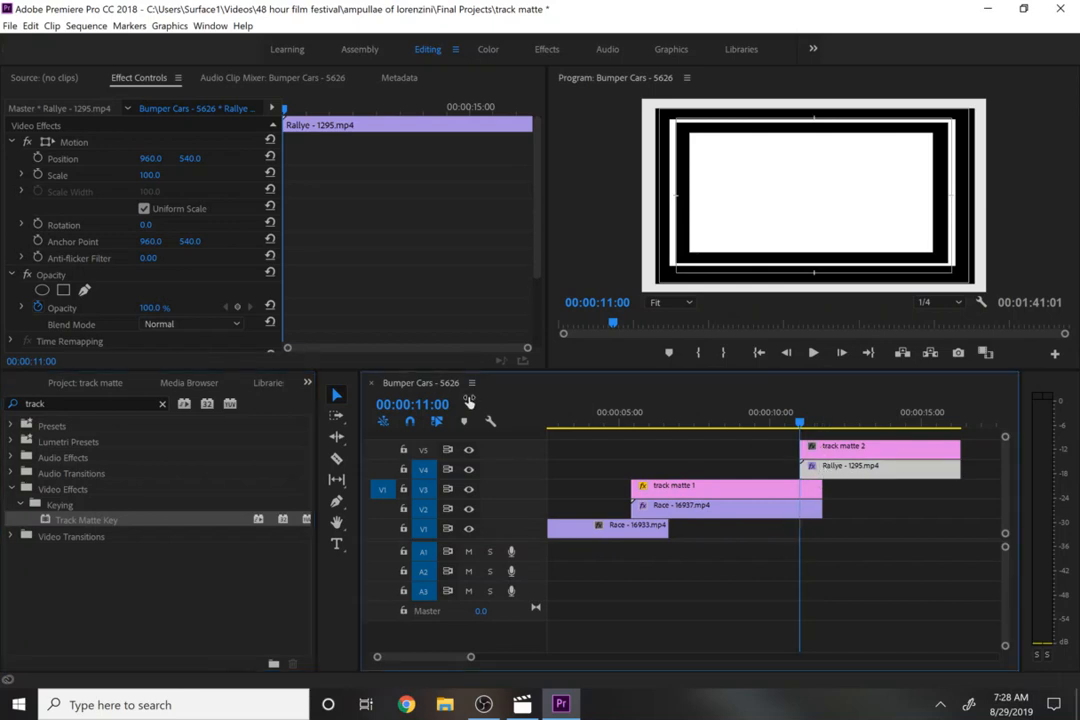
# - Set the Rallye clip's Track Matte Key matte to Video 5 and composite using Matte Luma, then scrub to check
pyautogui.scroll(-3, 533, 258)
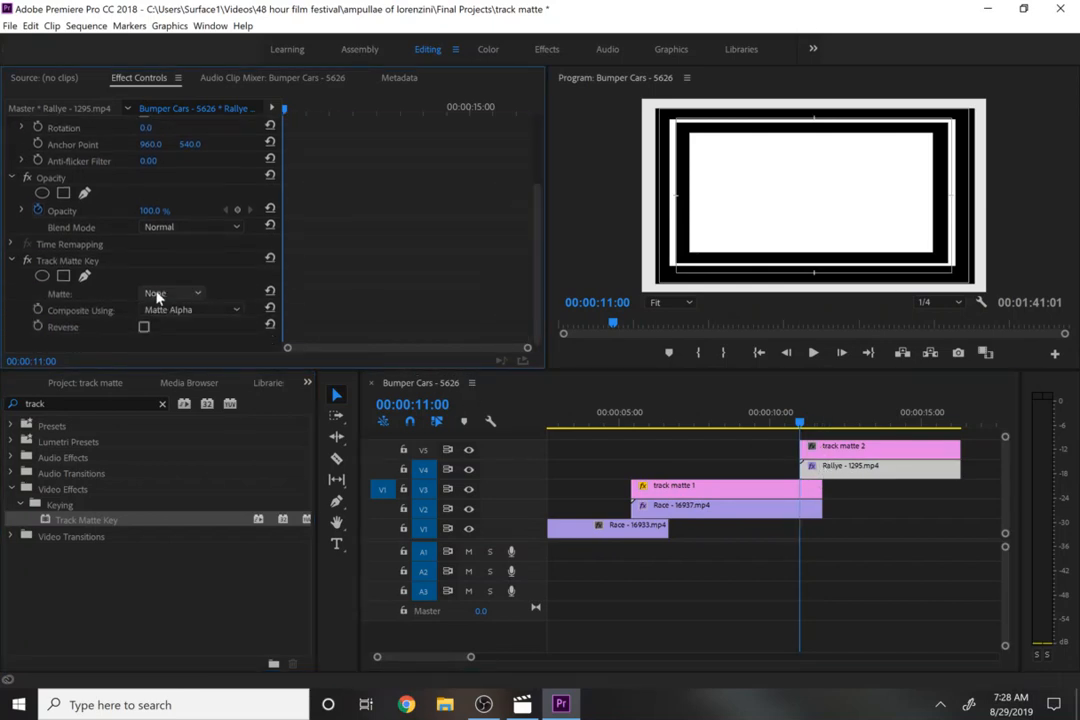
pyautogui.click(157, 293)
pyautogui.click(158, 331)
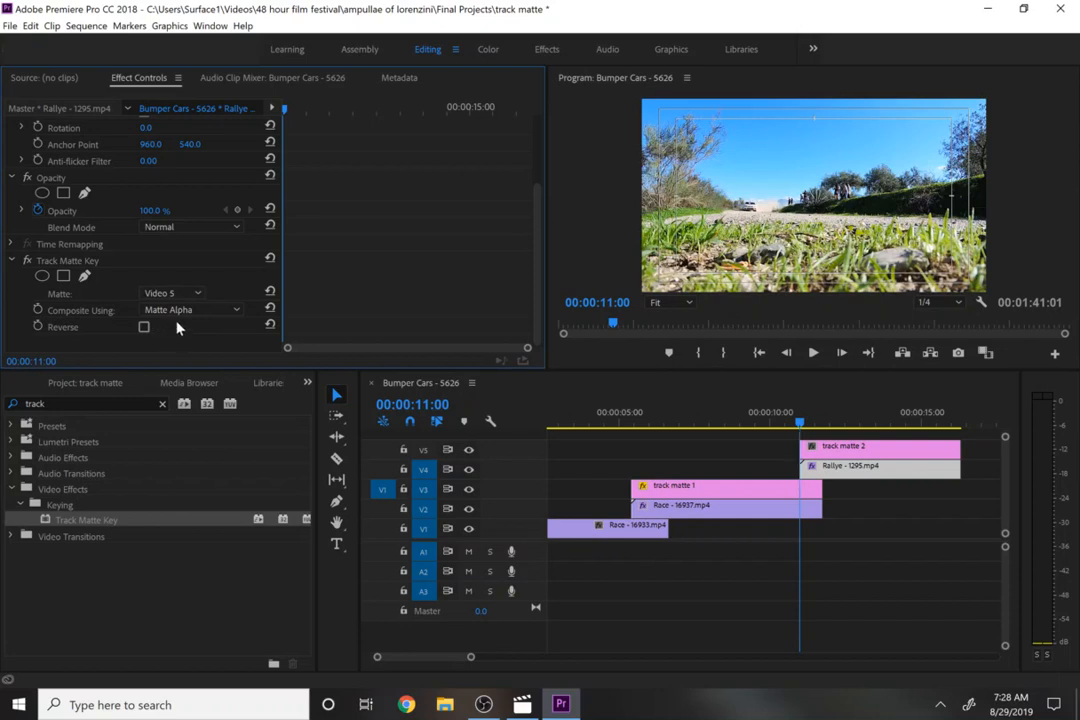
pyautogui.click(182, 309)
pyautogui.click(185, 342)
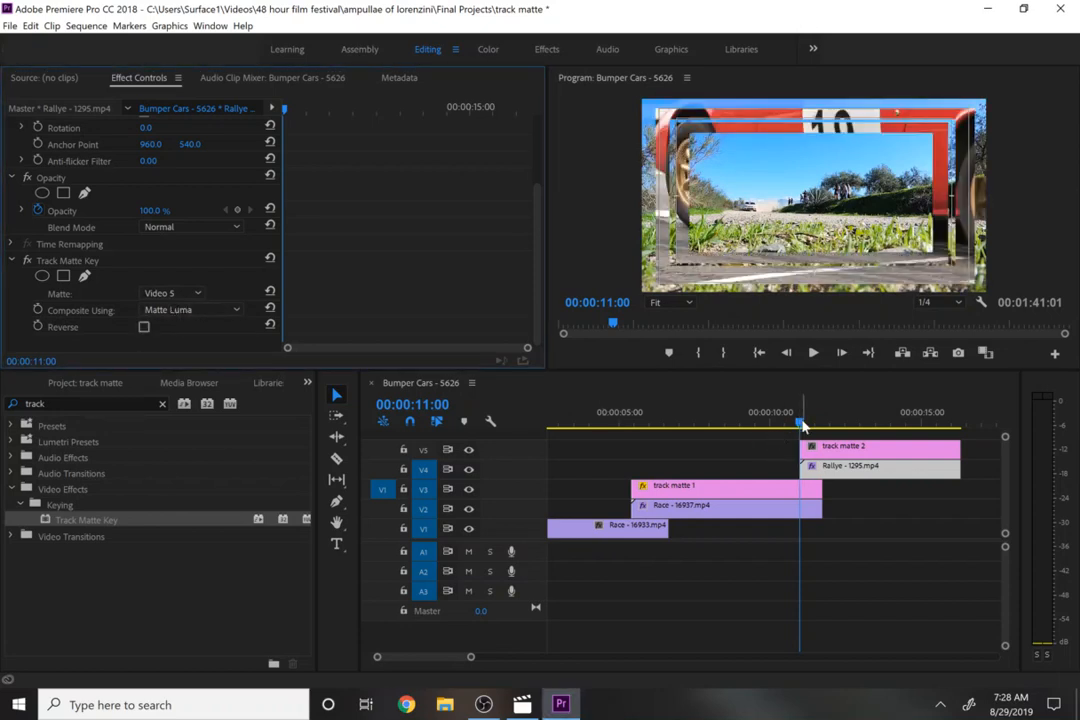
pyautogui.click(785, 425)
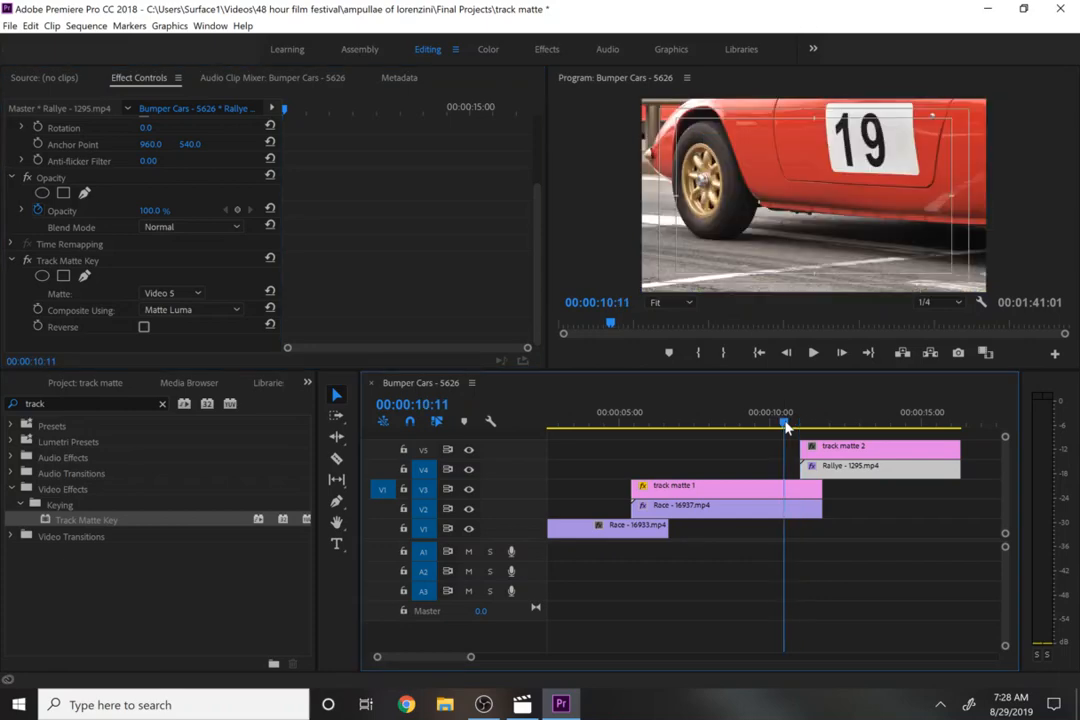
pyautogui.moveTo(785, 425); pyautogui.dragTo(800, 427)
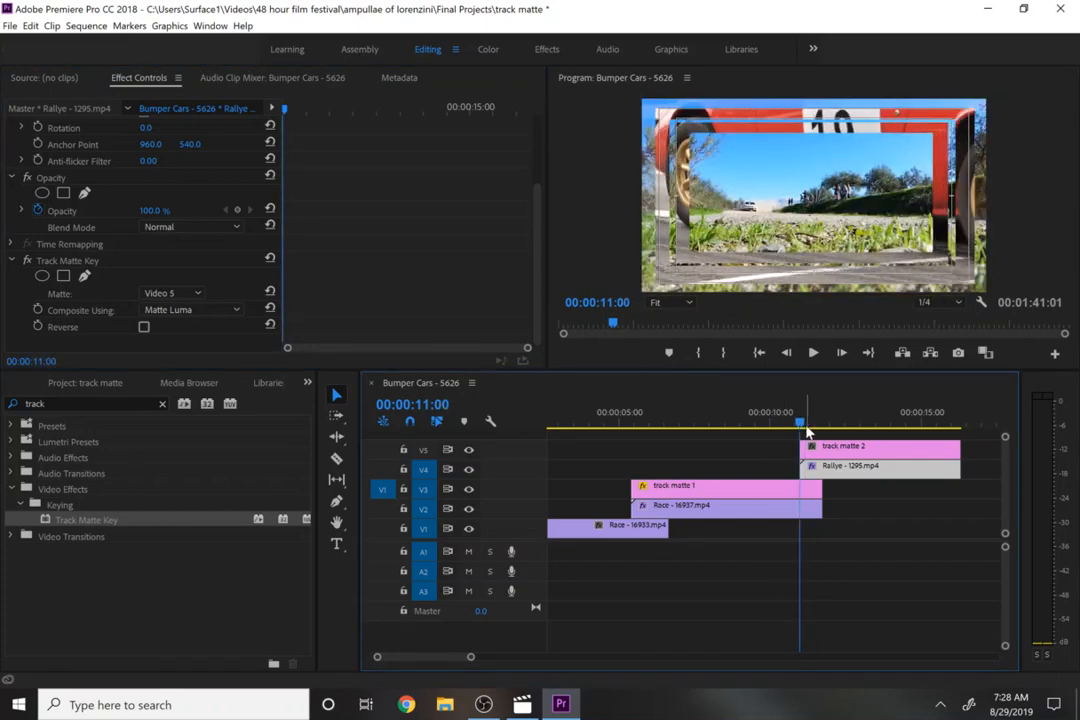
# - Select track matte 2 and add Scale keyframes at 00:00:11:00 and 00:00:11:18
pyautogui.click(858, 448)
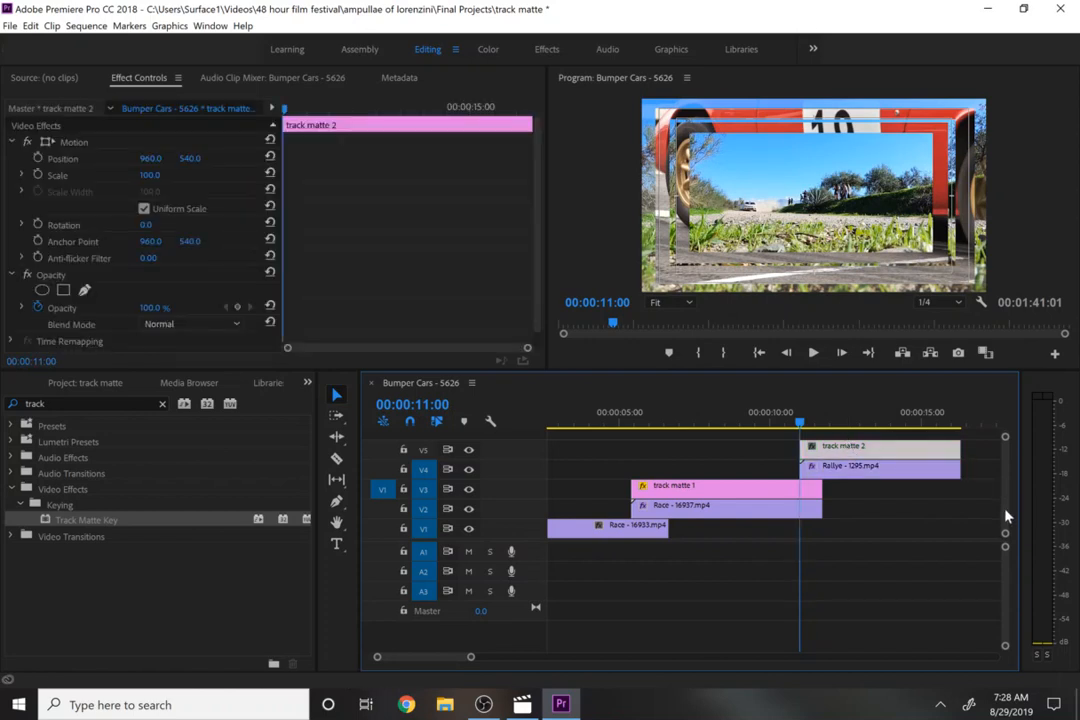
pyautogui.scroll(2, 1005, 506)
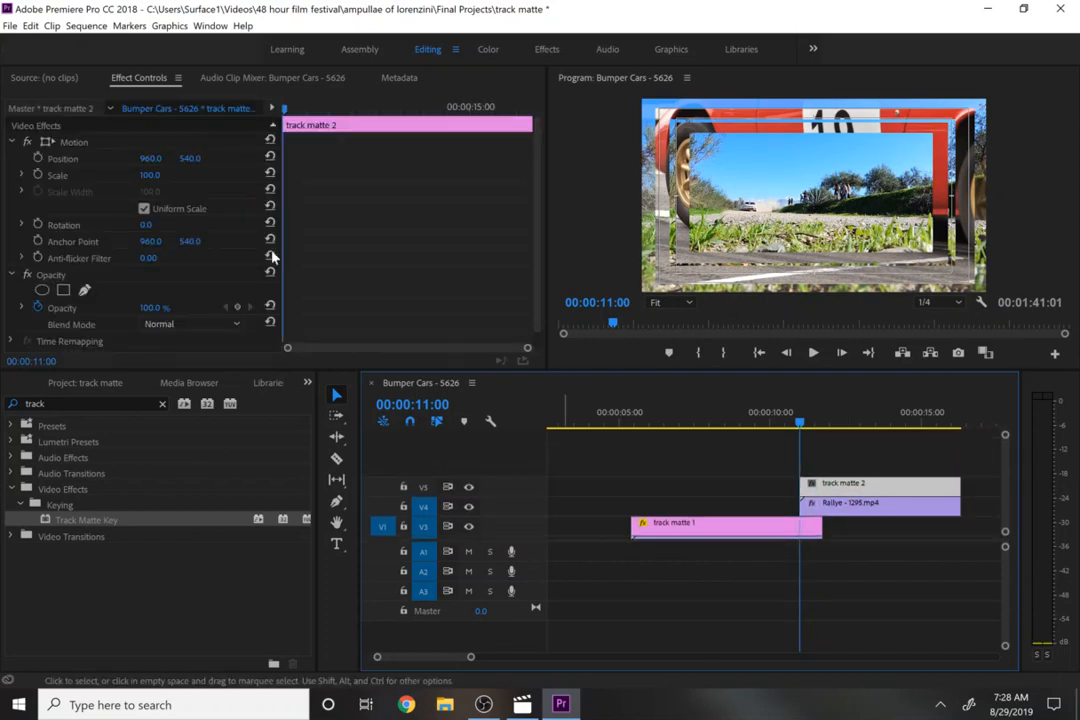
pyautogui.click(37, 159)
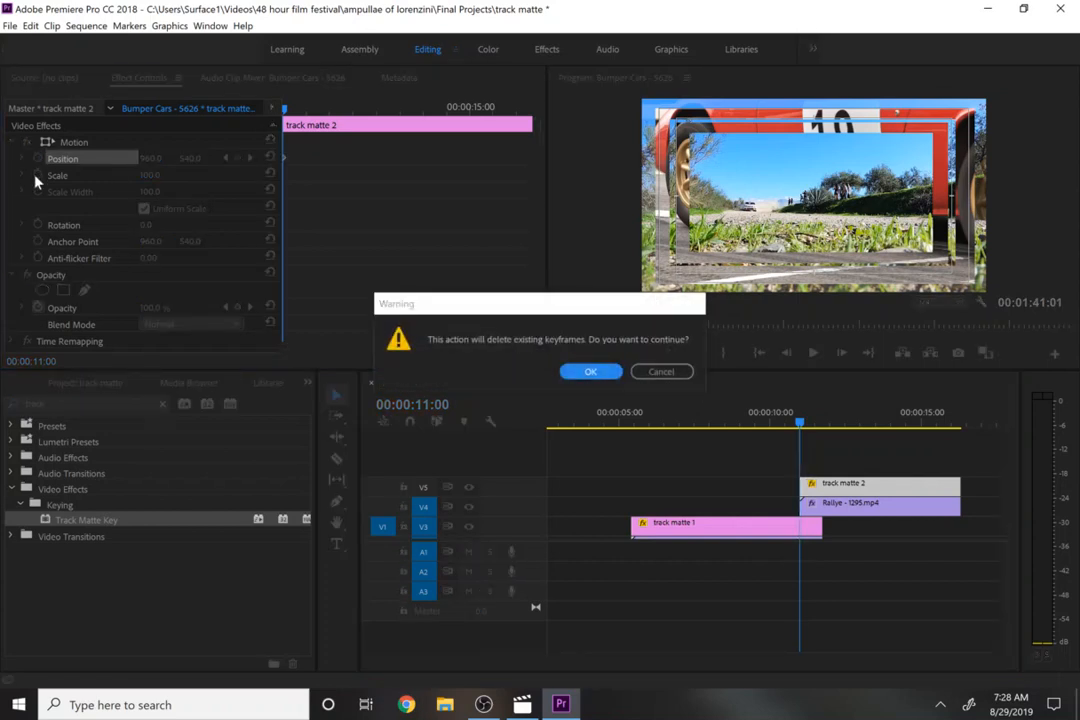
pyautogui.click(589, 373)
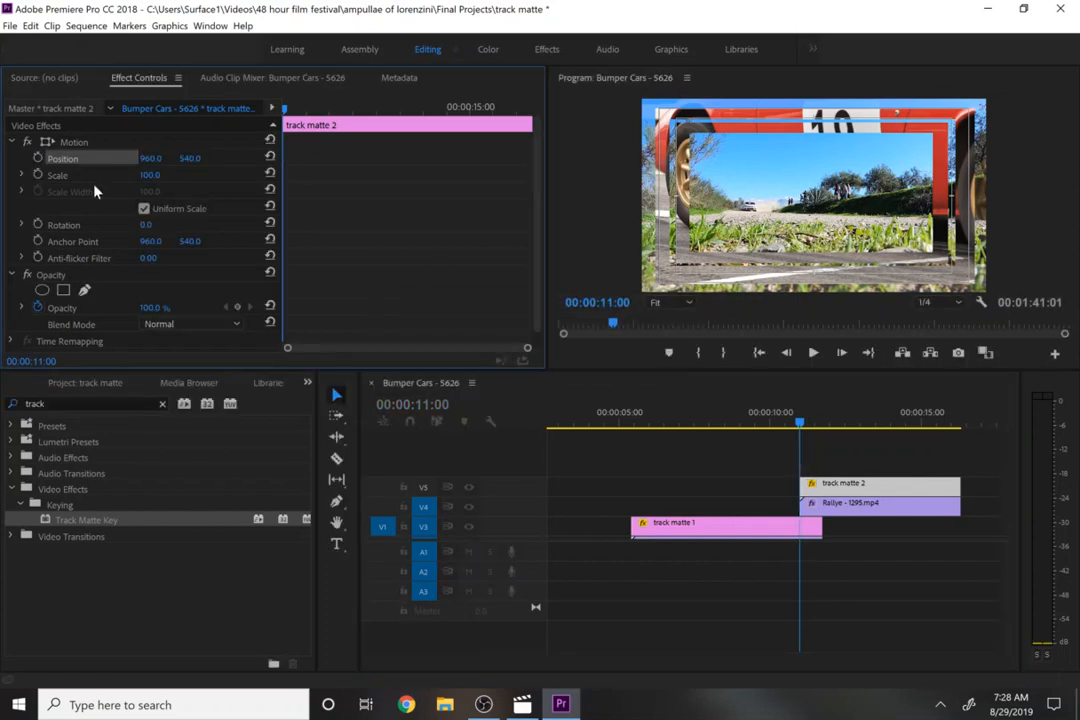
pyautogui.click(37, 175)
pyautogui.click(822, 412)
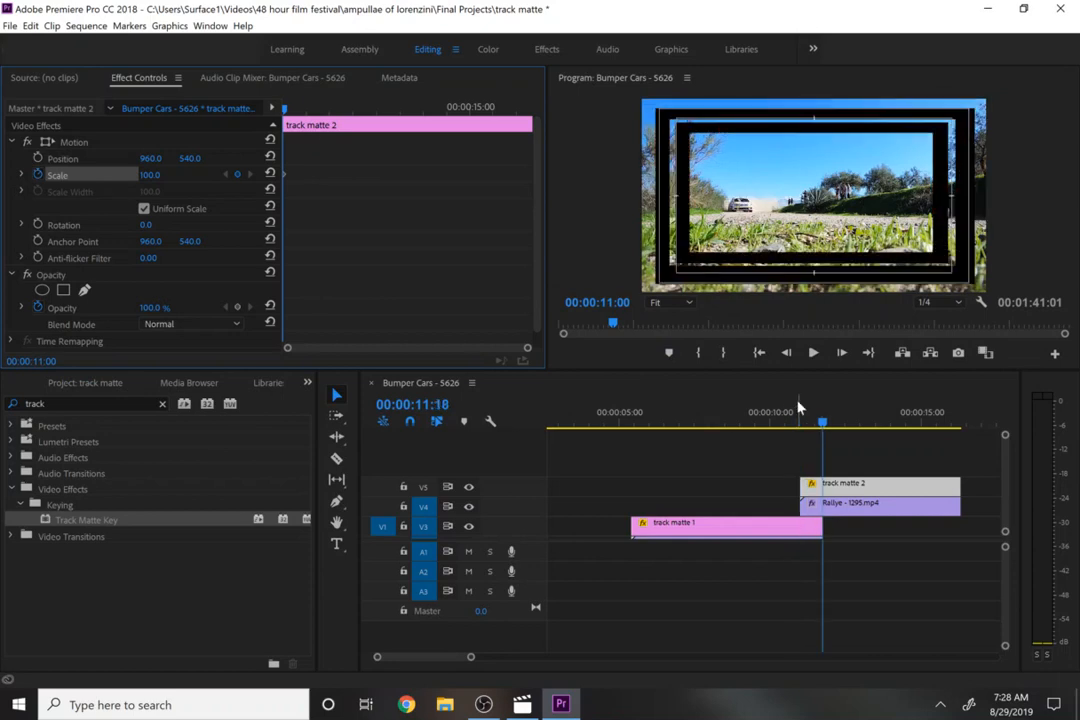
pyautogui.click(236, 175)
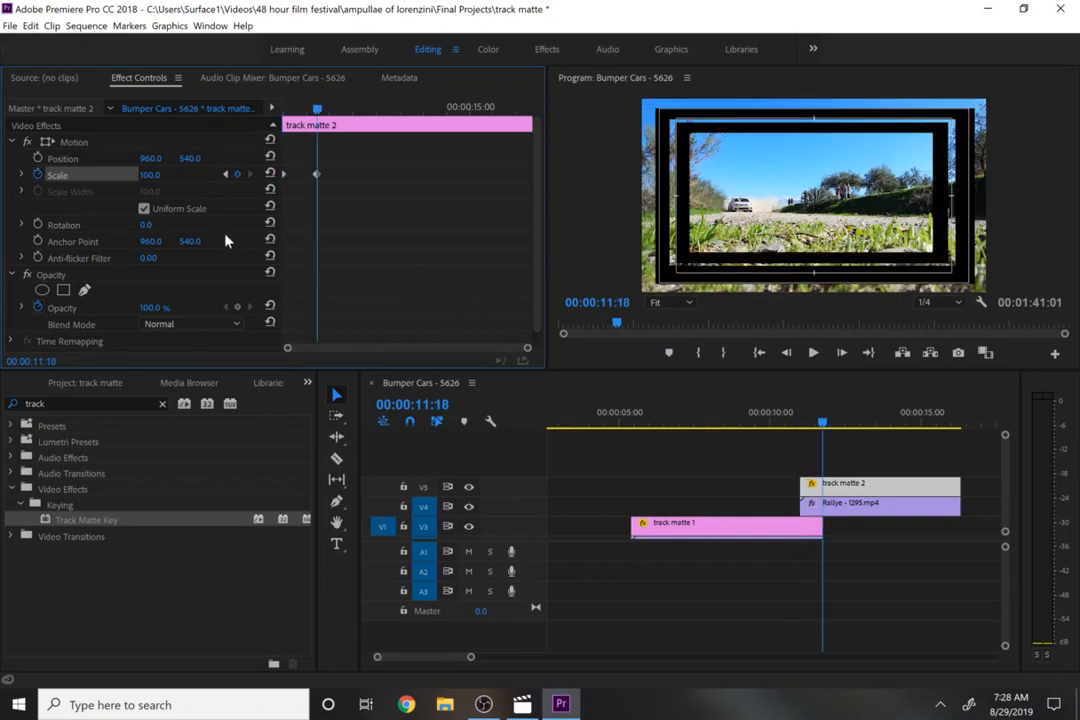
# - Set track matte 2's Scale at 00:00:11:18 to 175
pyautogui.click(155, 174)
pyautogui.click(195, 180)
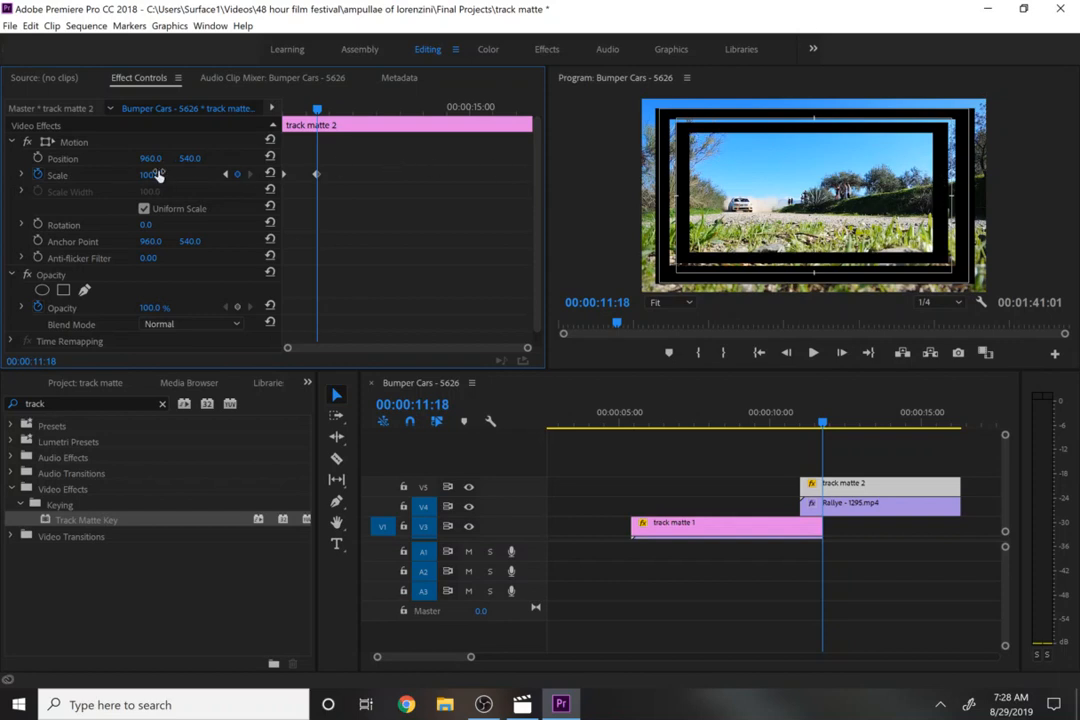
pyautogui.moveTo(150, 175); pyautogui.dragTo(217, 175)
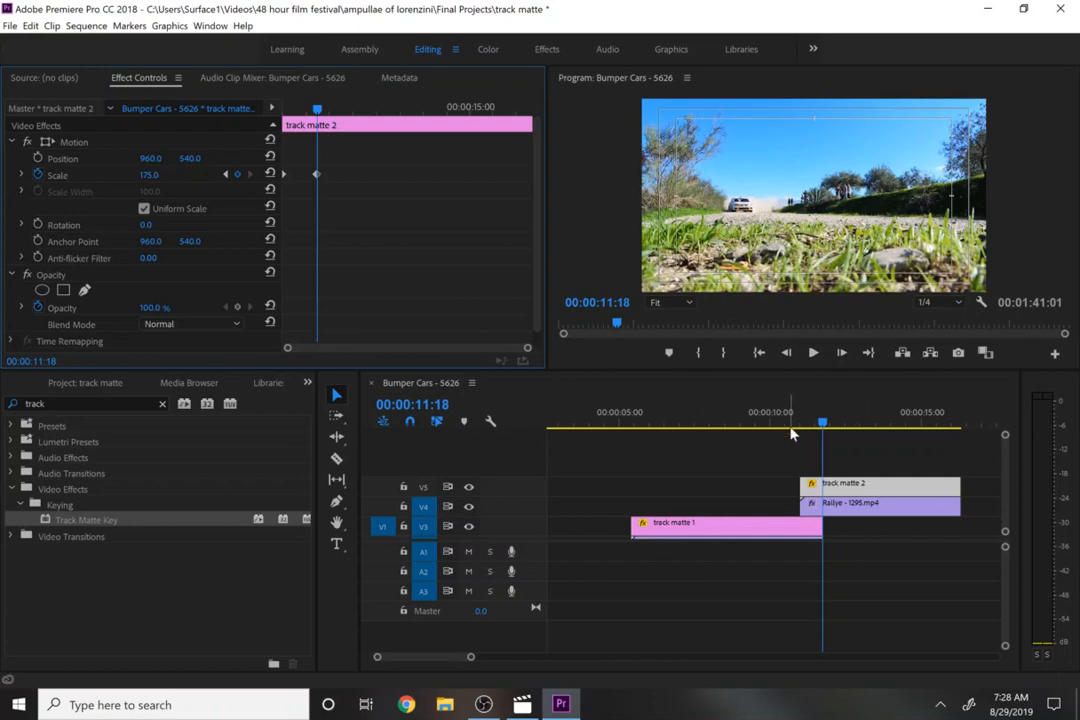
# - Go back to the first Scale keyframe at 00:00:11:00 and set its Scale to 0
pyautogui.moveTo(791, 426); pyautogui.dragTo(802, 425)
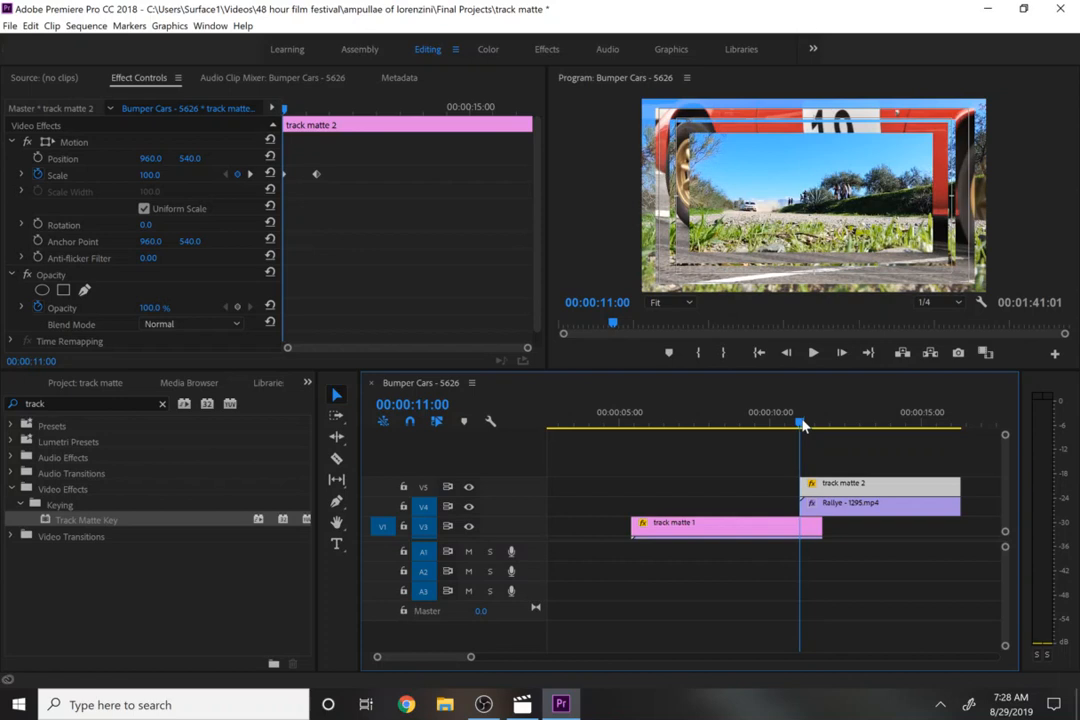
pyautogui.press('space')
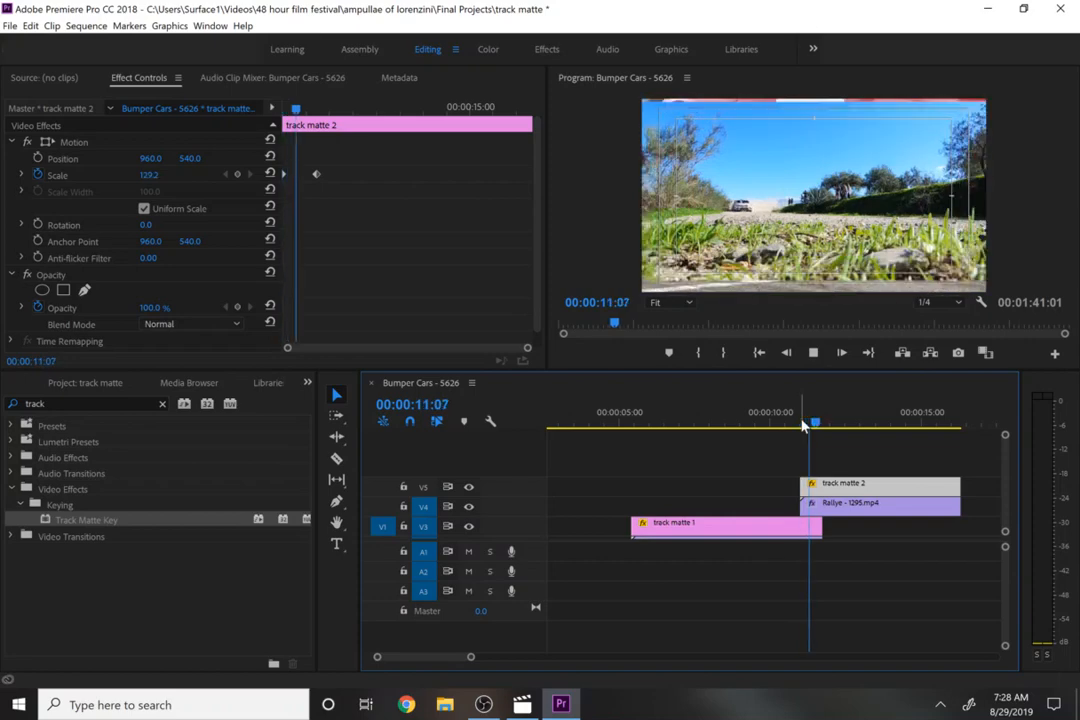
pyautogui.moveTo(800, 425); pyautogui.dragTo(786, 425)
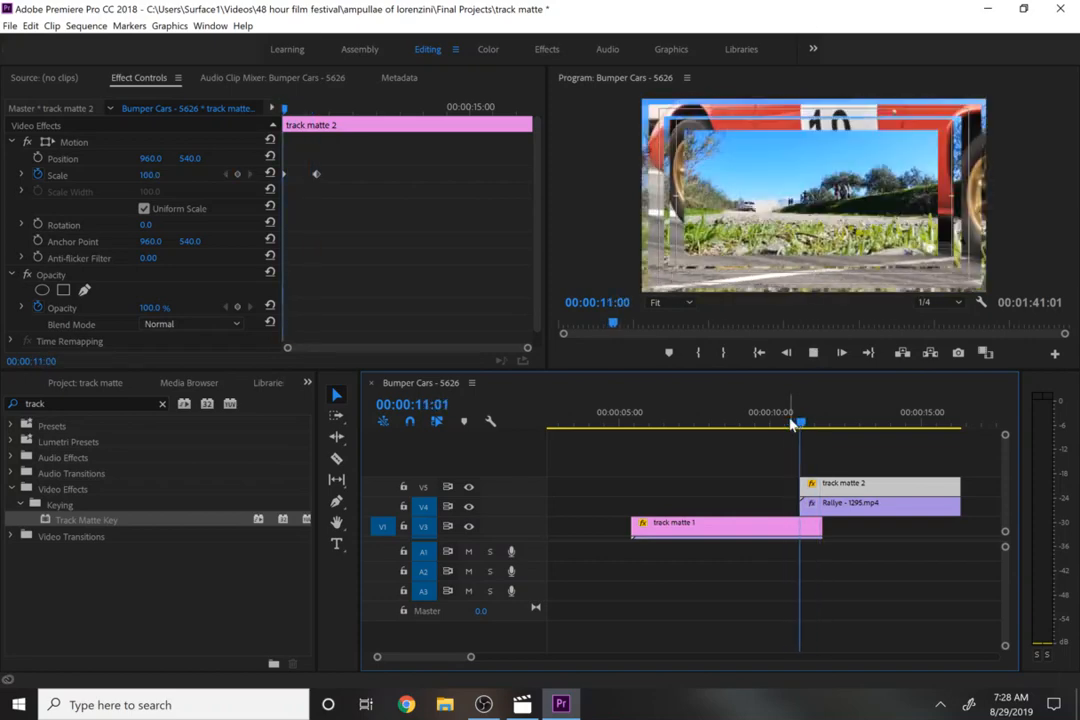
pyautogui.press('space')
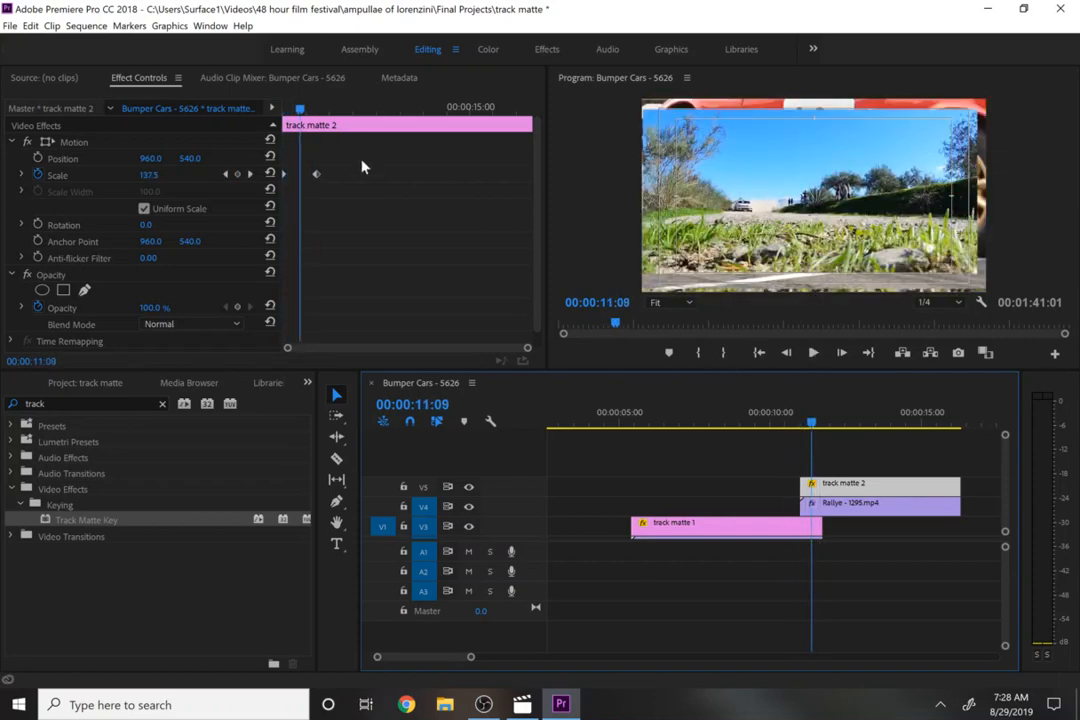
pyautogui.click(225, 174)
pyautogui.click(150, 174)
pyautogui.write('00.0')
pyautogui.press('Return')
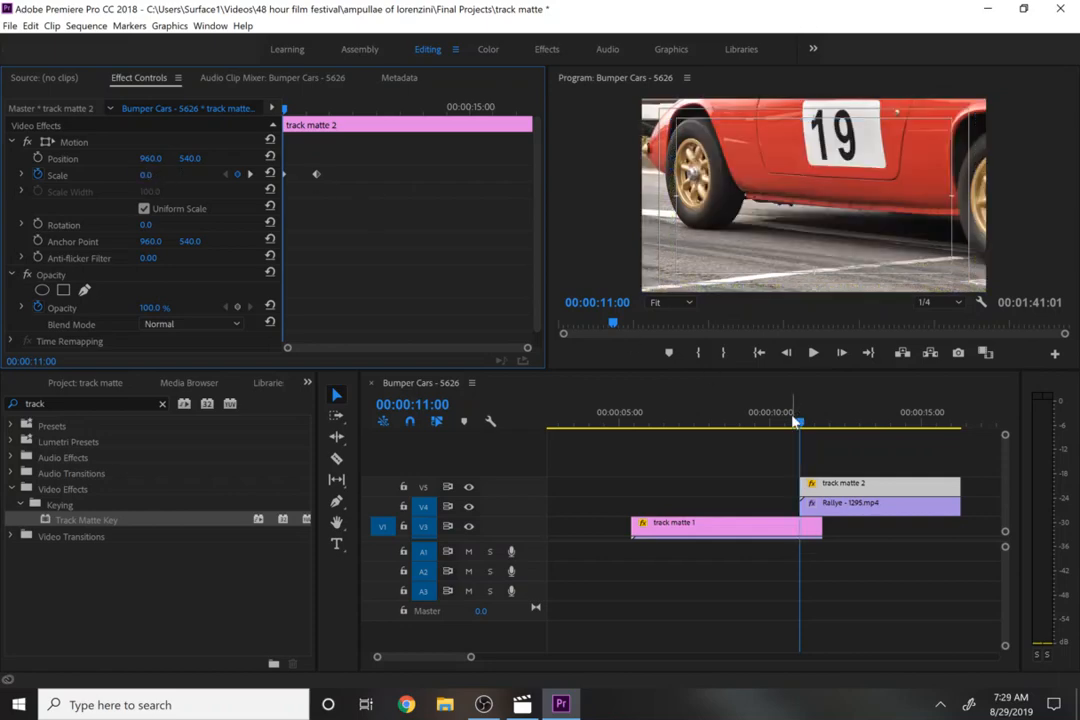
# - Play back the transition from 00:00:11:00 to review the scaling matte
pyautogui.press('space')
pyautogui.press('space')
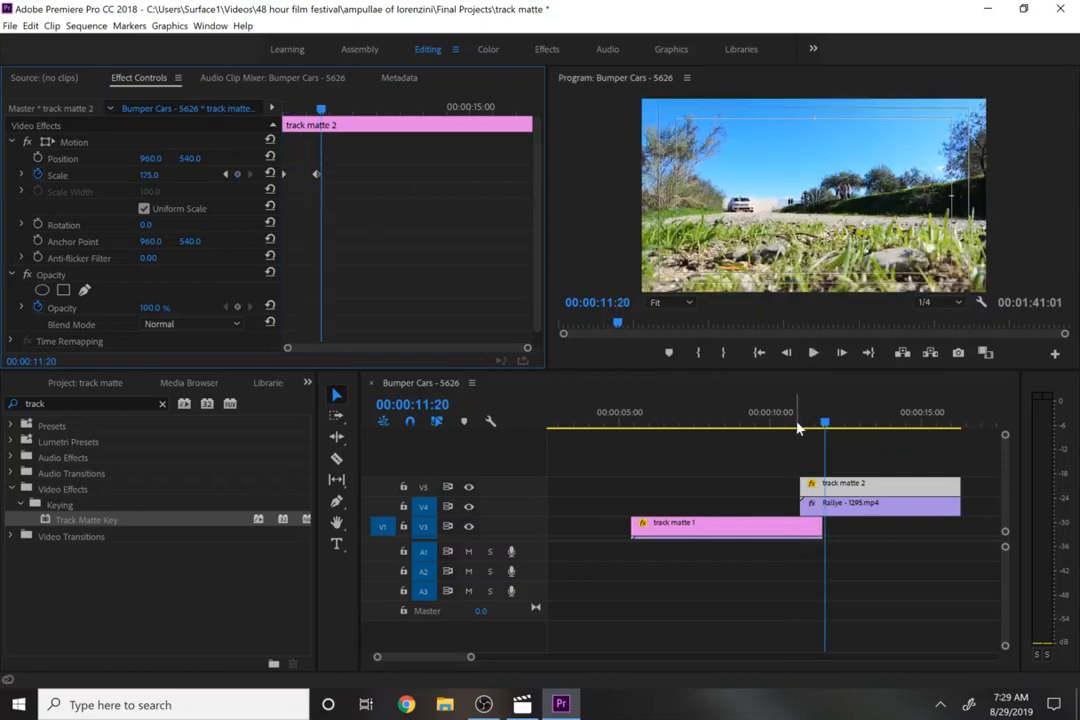
pyautogui.click(798, 428)
pyautogui.press('space')
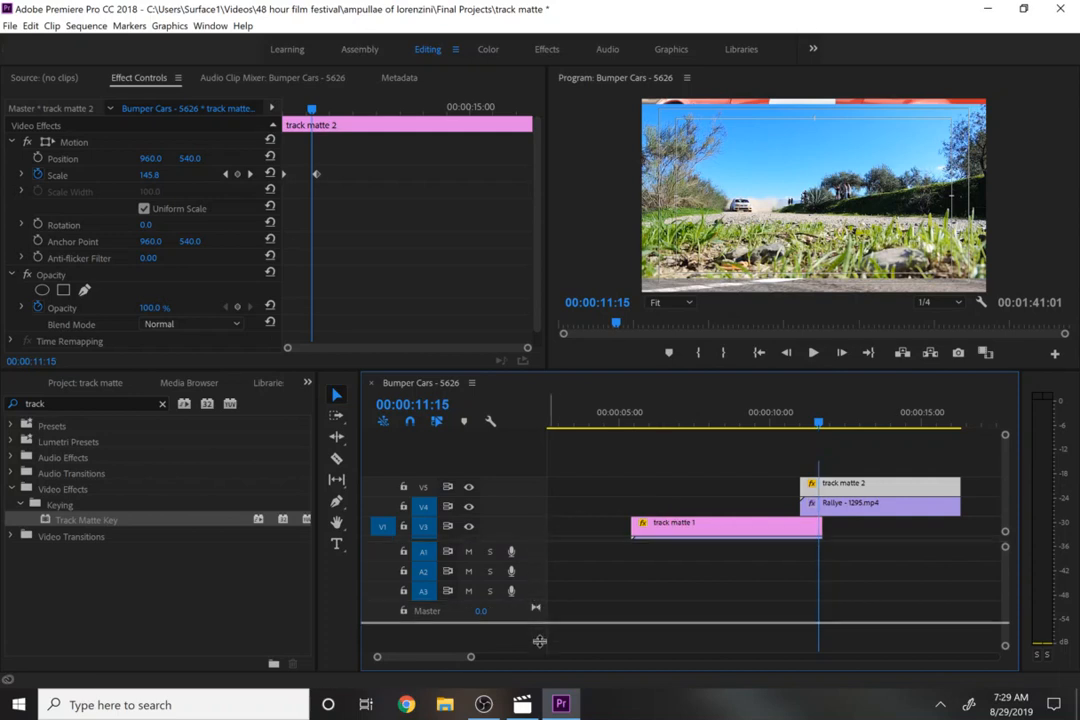
# - Lengthen the track matte 1 and Race - 16937 clips so they overlap further into the Rallye clip
pyautogui.moveTo(535, 541); pyautogui.dragTo(535, 658)
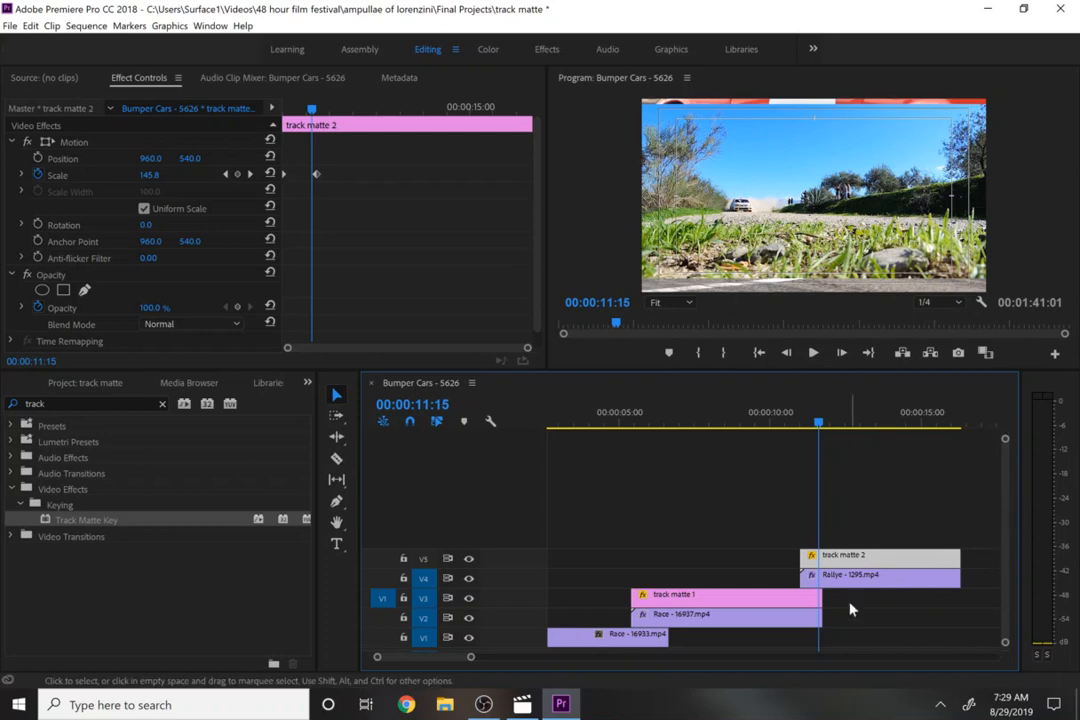
pyautogui.moveTo(820, 600); pyautogui.dragTo(860, 622)
# - Move track matte 2's 175 Scale keyframe to 00:00:12:15
pyautogui.moveTo(818, 425); pyautogui.dragTo(849, 424)
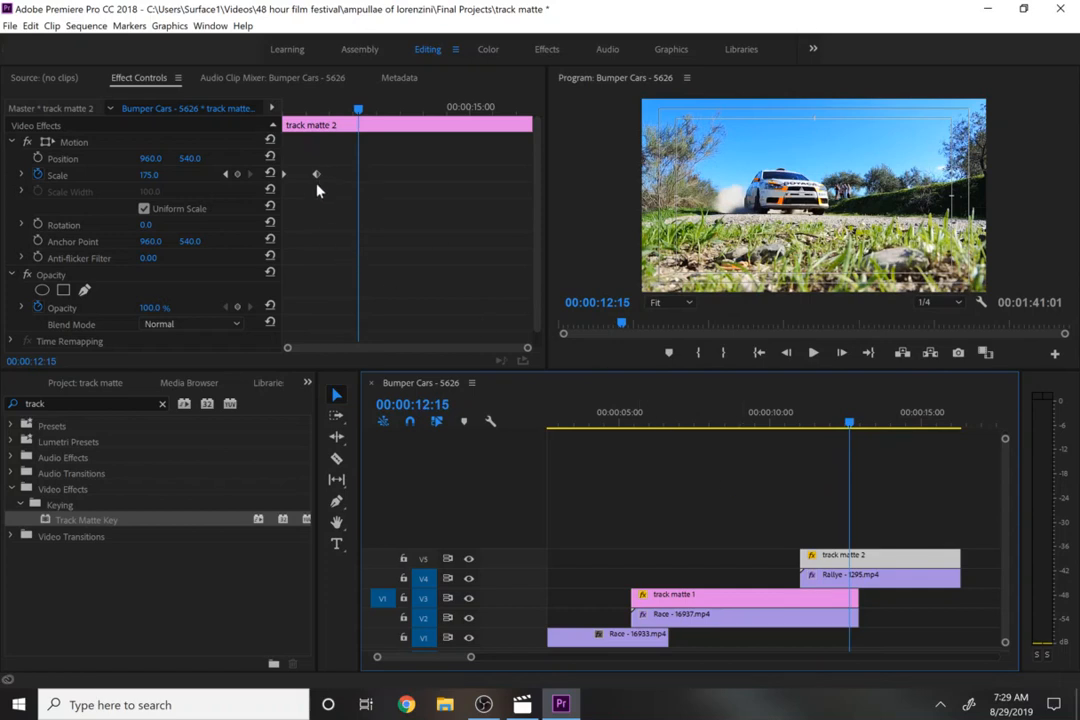
pyautogui.moveTo(316, 175); pyautogui.dragTo(352, 177)
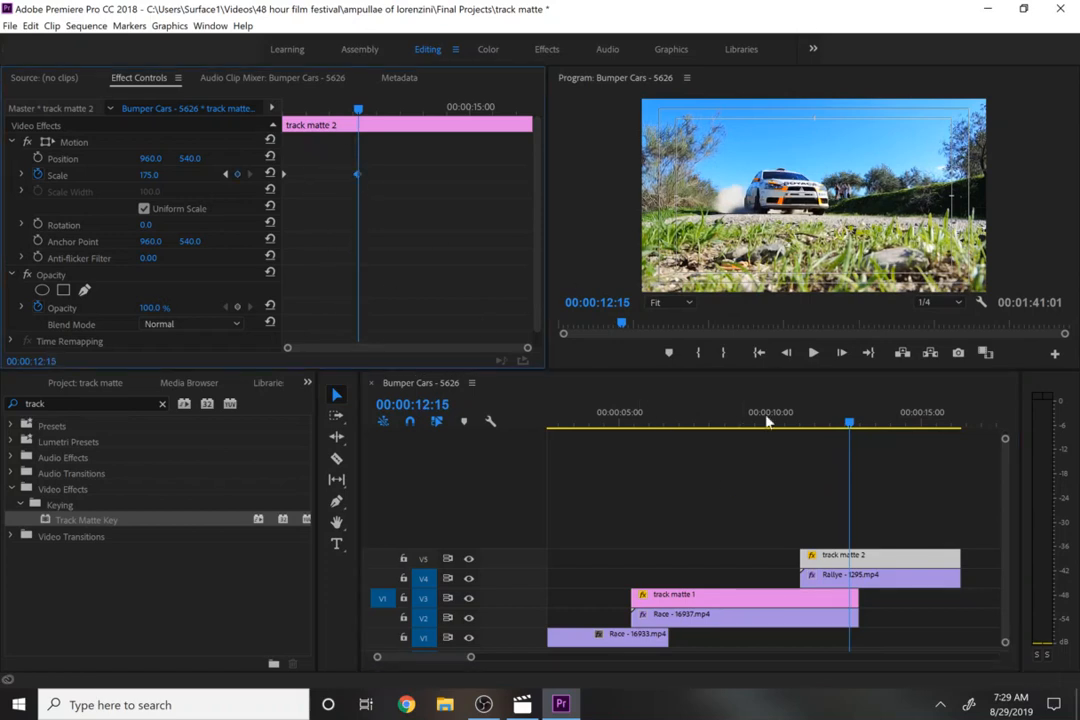
# - Play back the transition and review the Rallye clip's Track Matte Key settings
pyautogui.click(795, 410)
pyautogui.press('space')
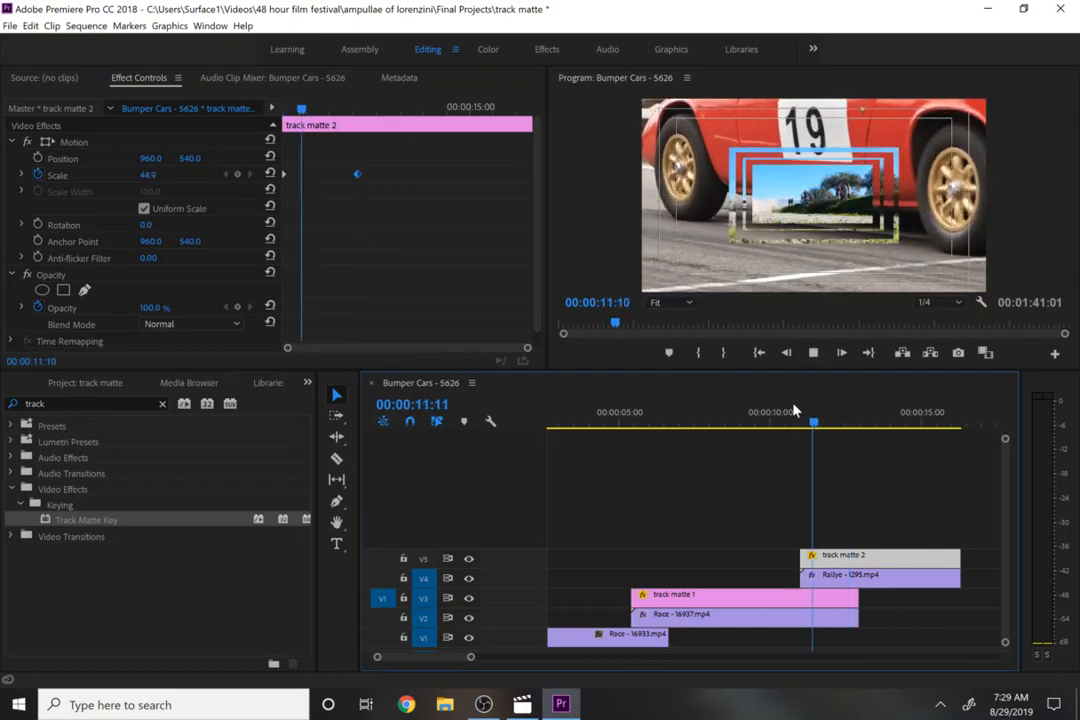
pyautogui.press('space')
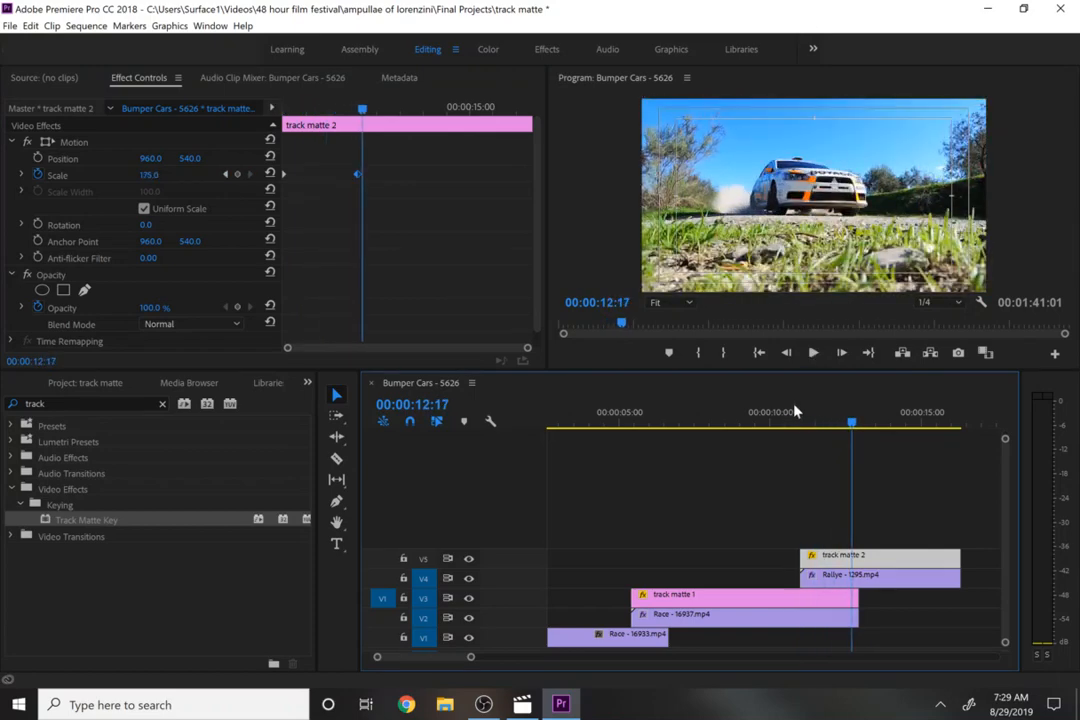
pyautogui.click(809, 419)
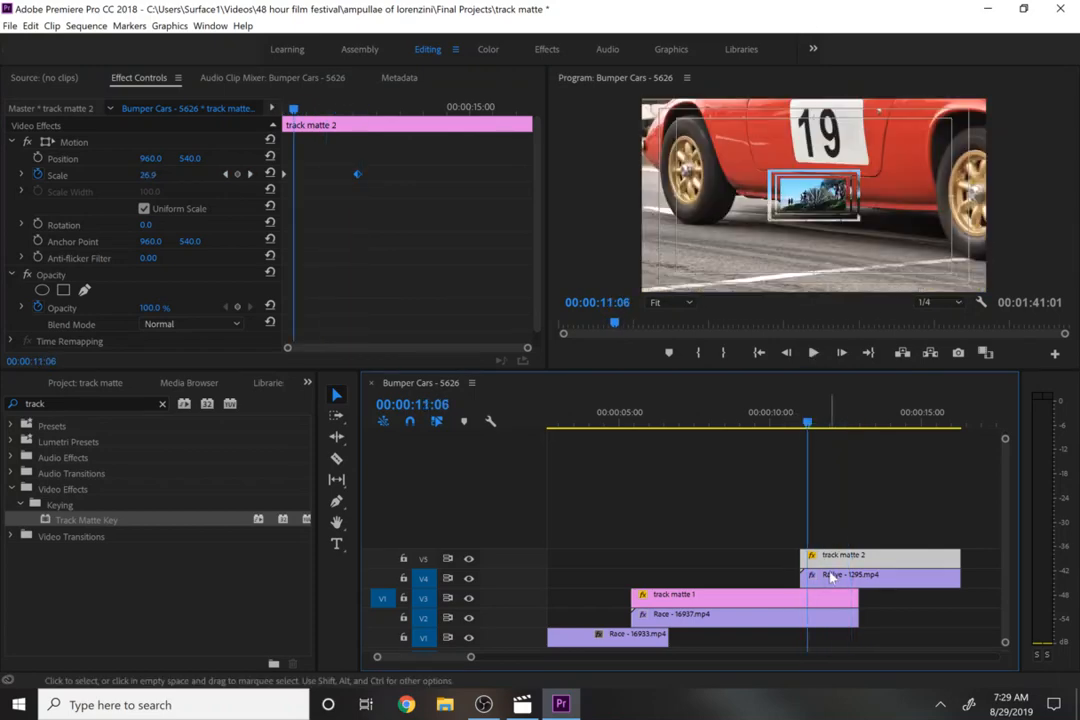
pyautogui.scroll(-1, 540, 290)
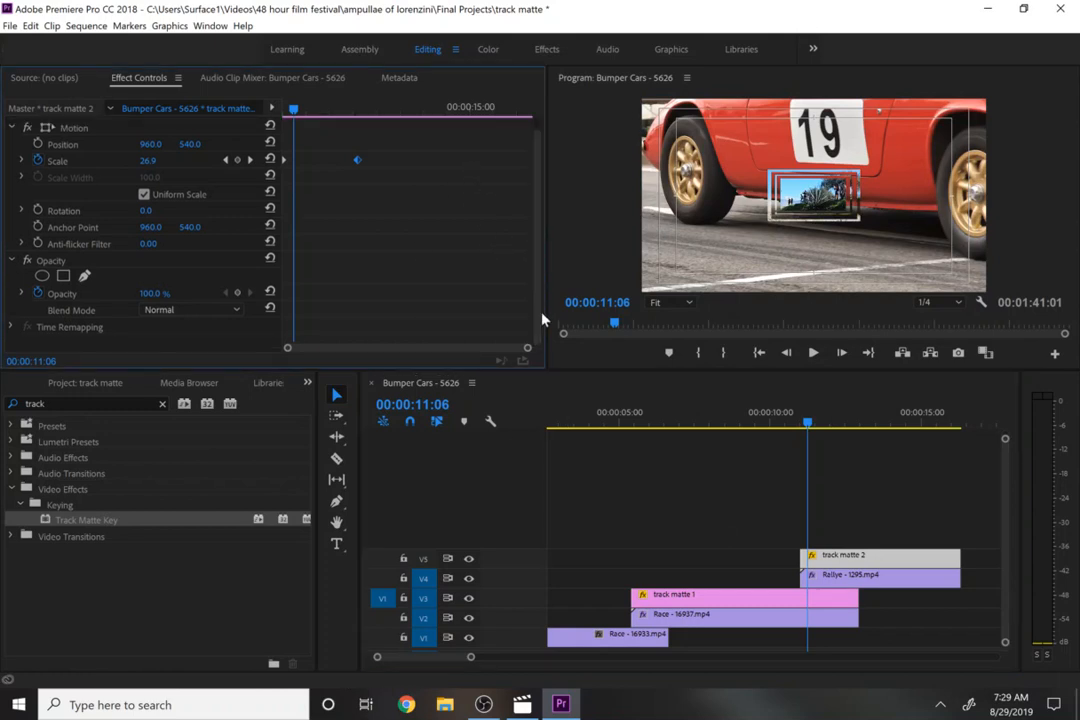
pyautogui.click(830, 575)
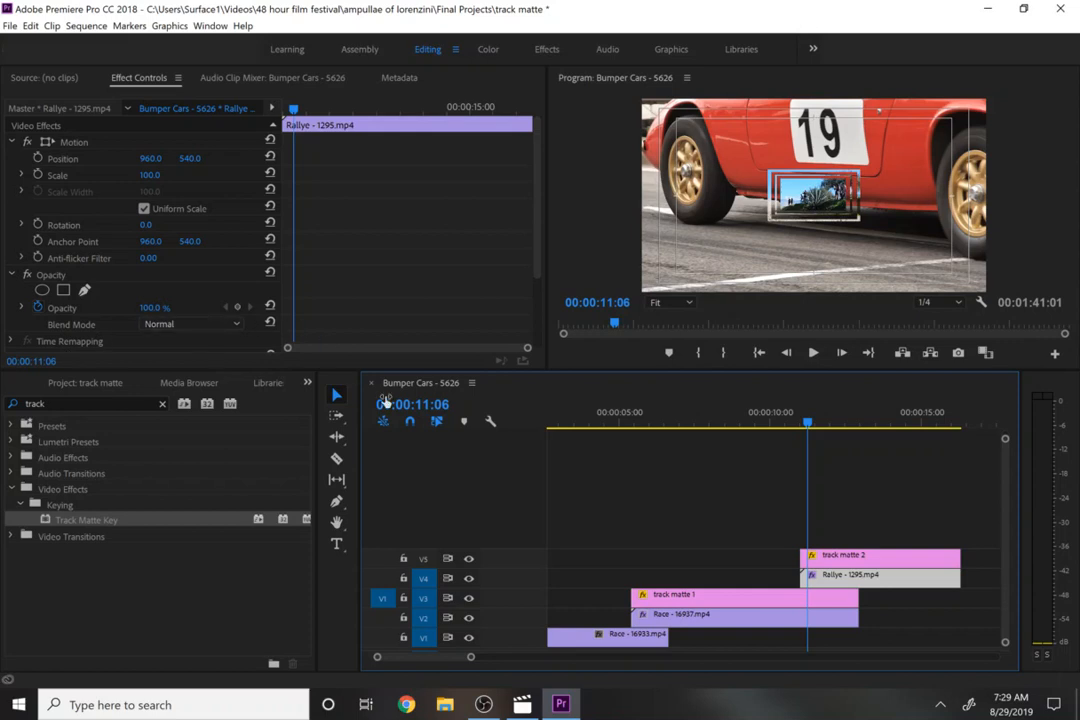
pyautogui.scroll(-3, 360, 319)
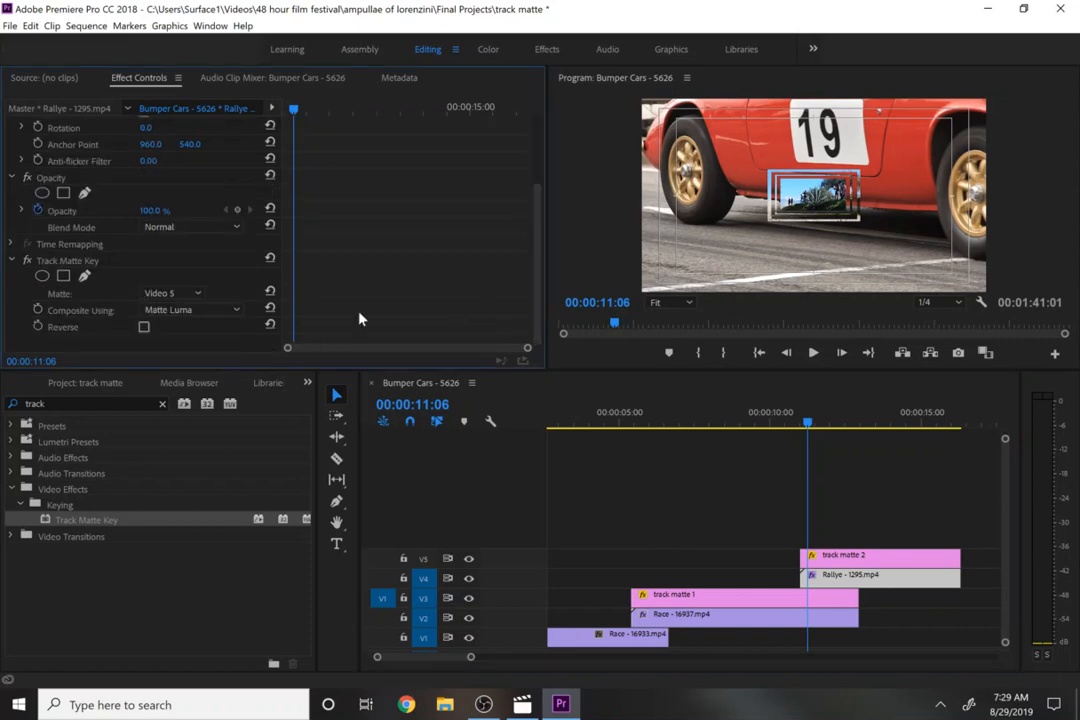
# - Toggle the Rallye clip's Track Matte Key Reverse option on and off, previewing the transition with it enabled
pyautogui.click(144, 328)
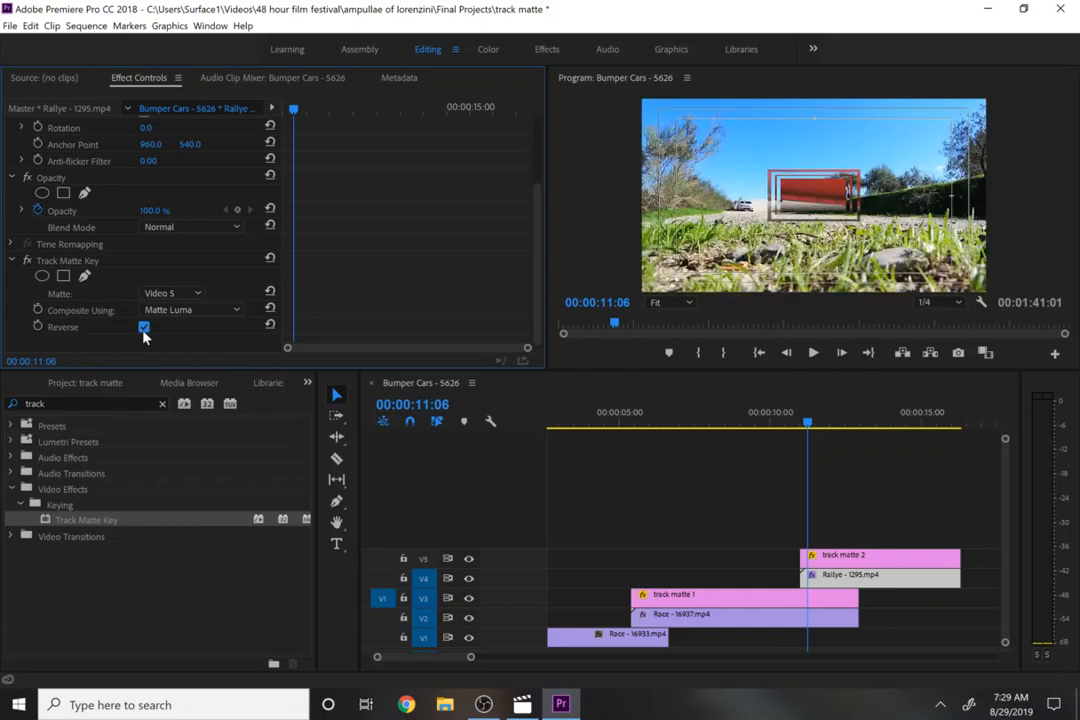
pyautogui.click(144, 329)
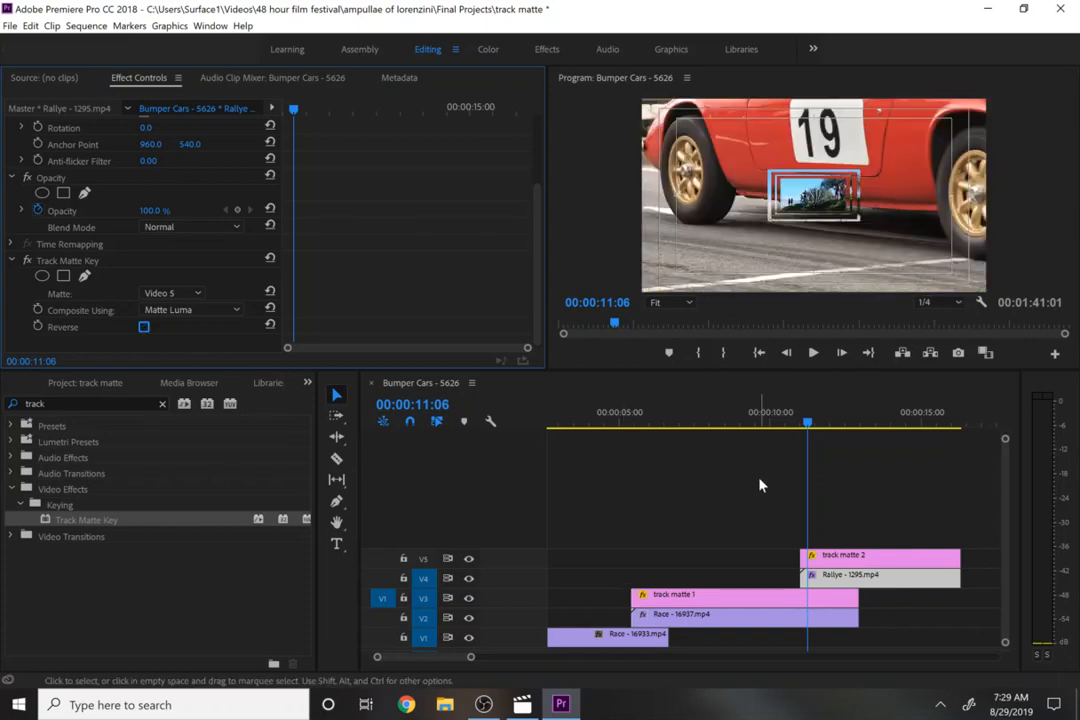
pyautogui.click(144, 329)
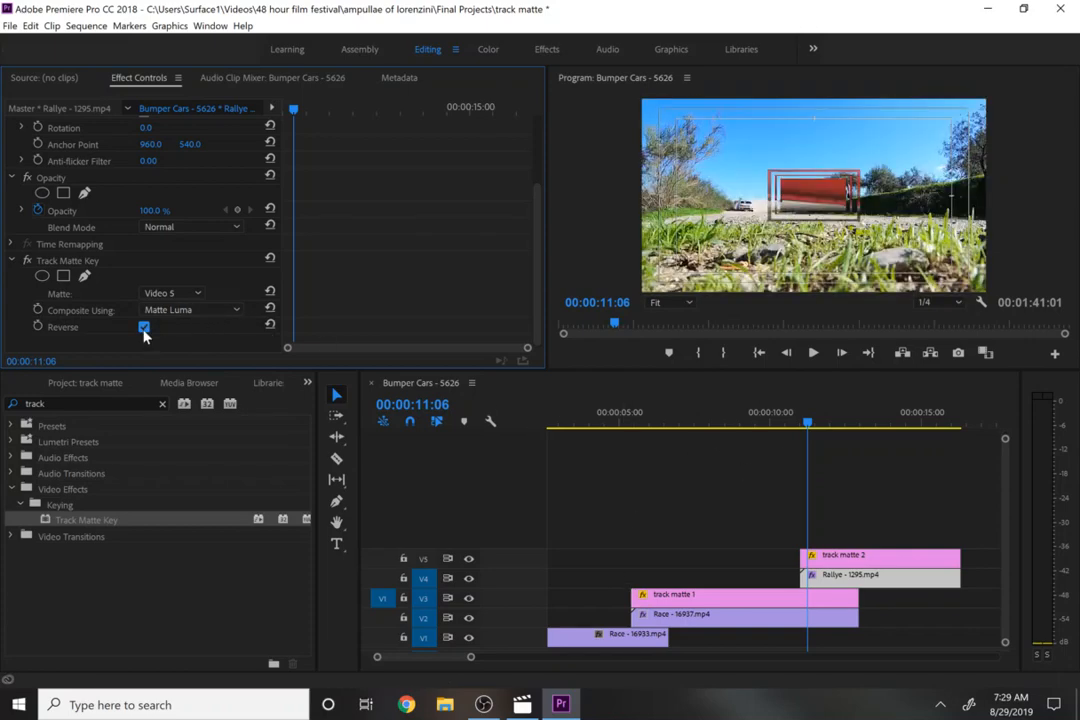
pyautogui.click(812, 355)
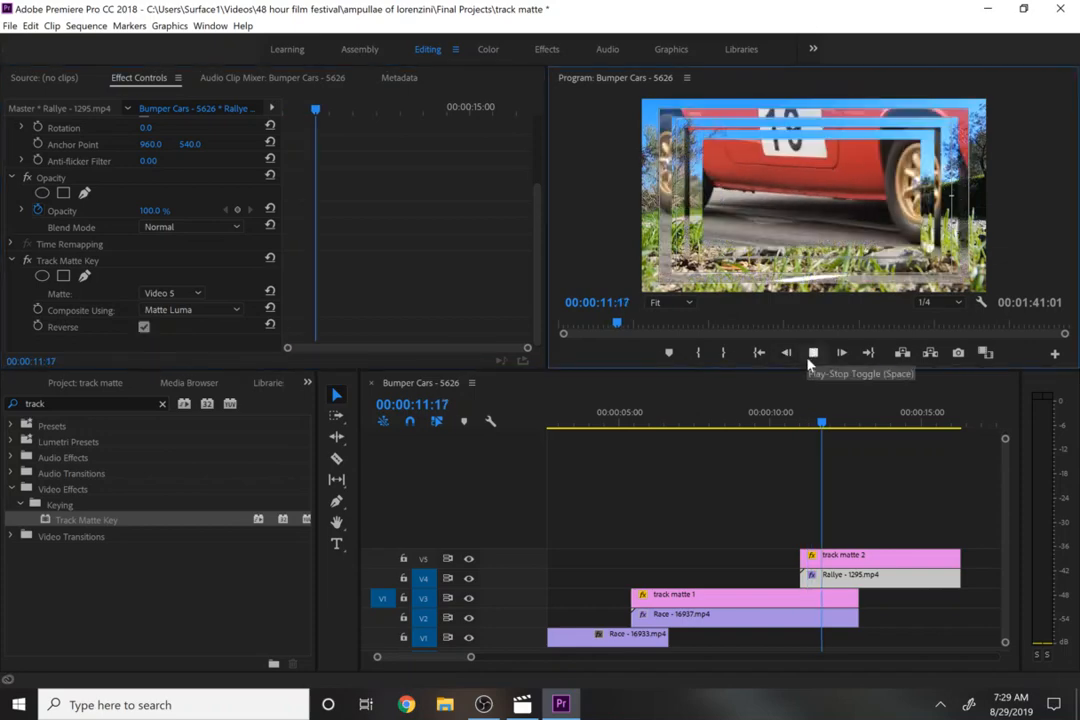
pyautogui.click(812, 355)
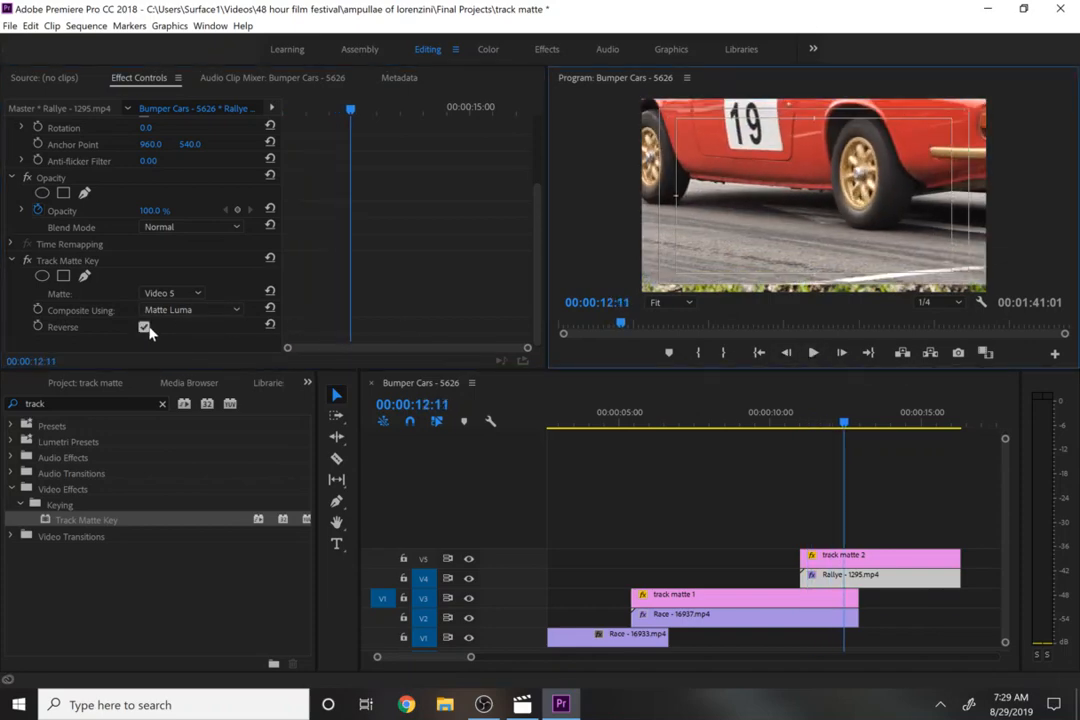
pyautogui.click(144, 327)
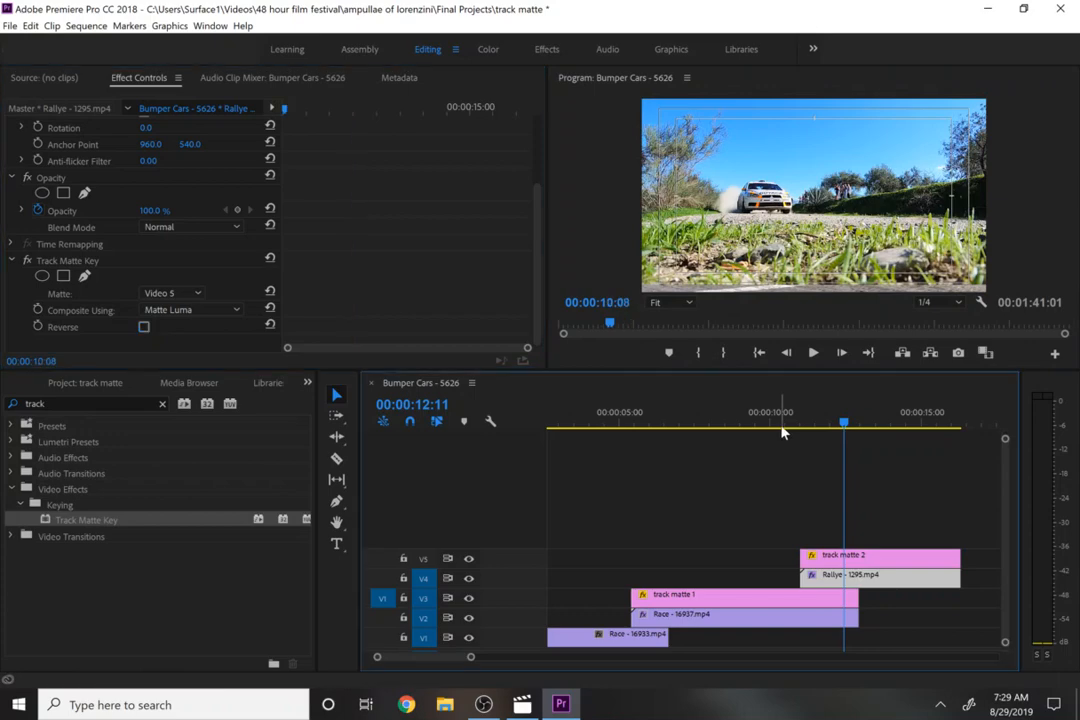
# - Play back the transition from about 00:00:10:08 with Reverse disabled
pyautogui.click(782, 432)
pyautogui.press('space')
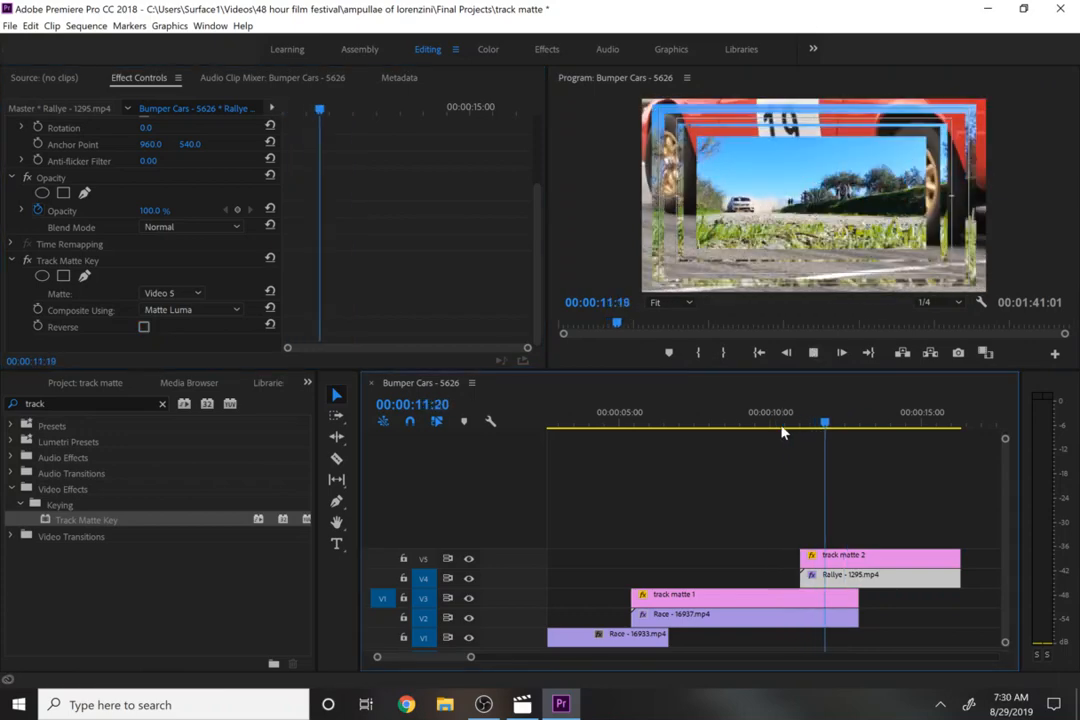
pyautogui.press('space')
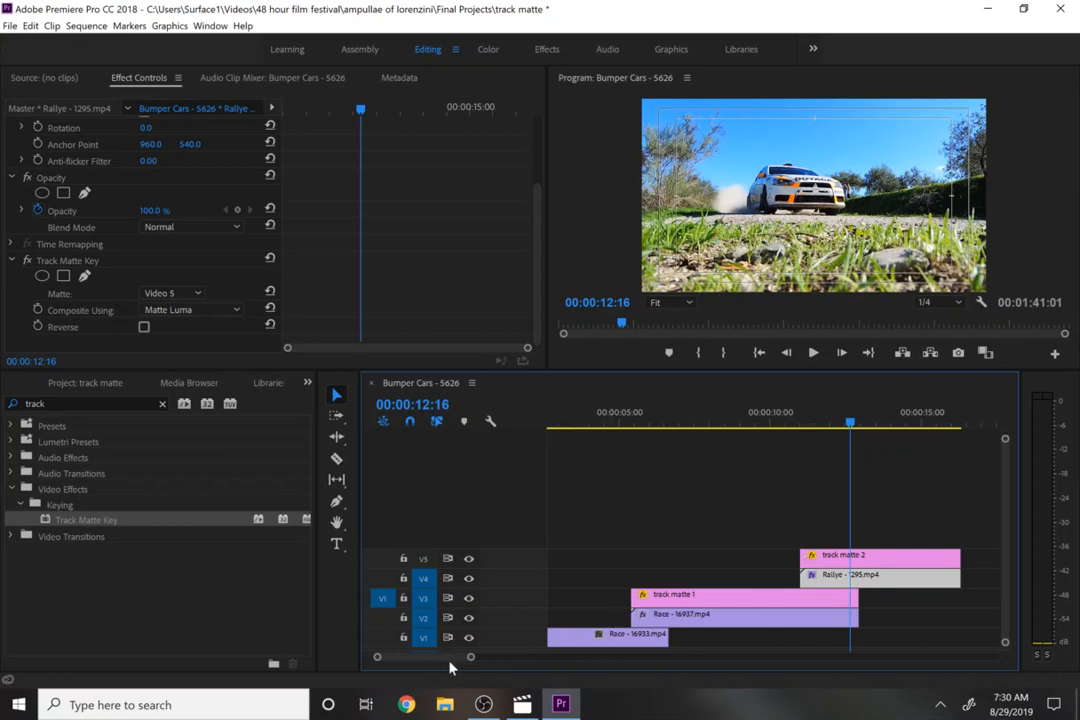
# - Move the playhead to 00:00:20:00 and draw a closed four-point shape with the Pen tool in the program monitor
pyautogui.scroll(-5, 455, 661)
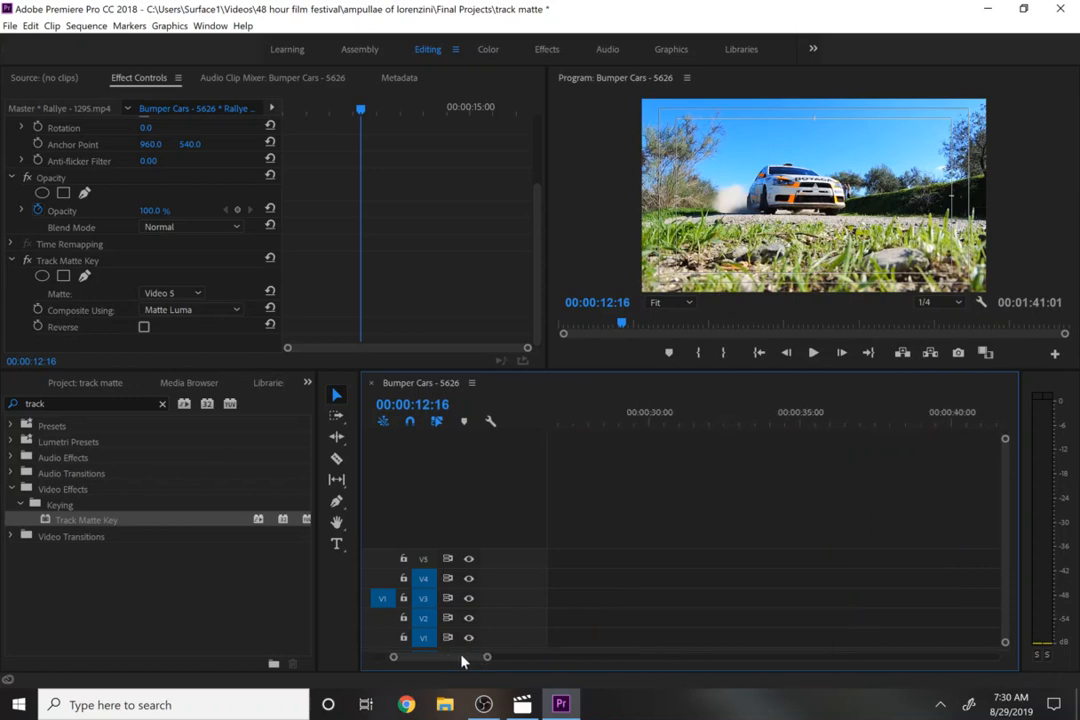
pyautogui.scroll(5, 448, 660)
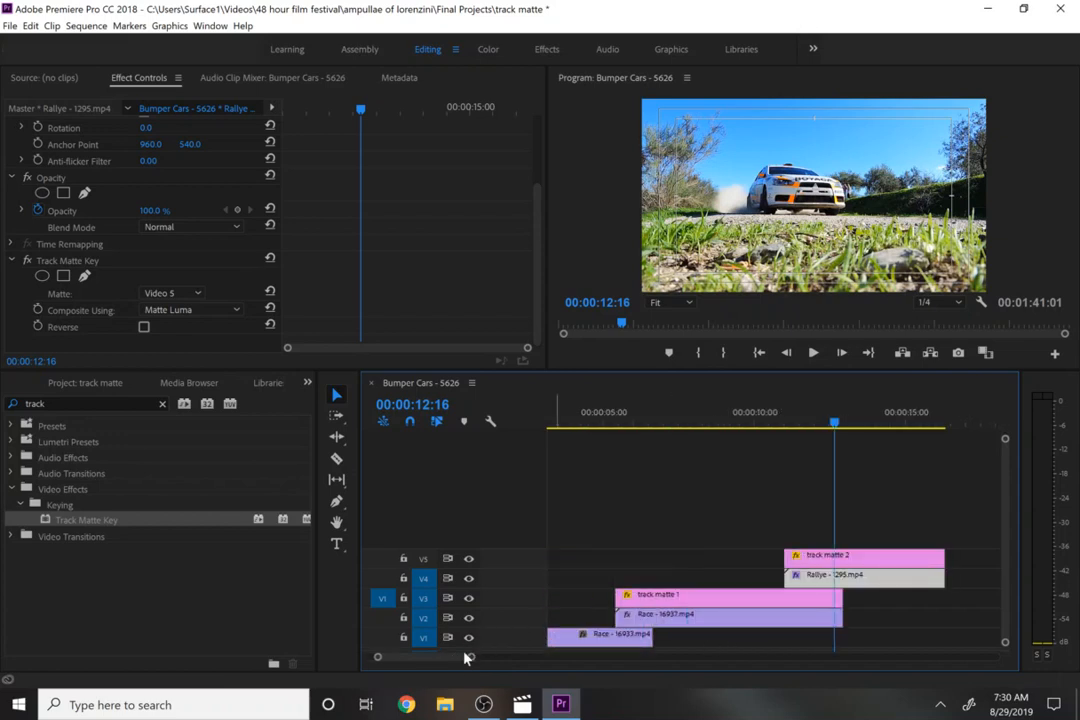
pyautogui.moveTo(471, 662); pyautogui.dragTo(553, 660)
pyautogui.click(718, 414)
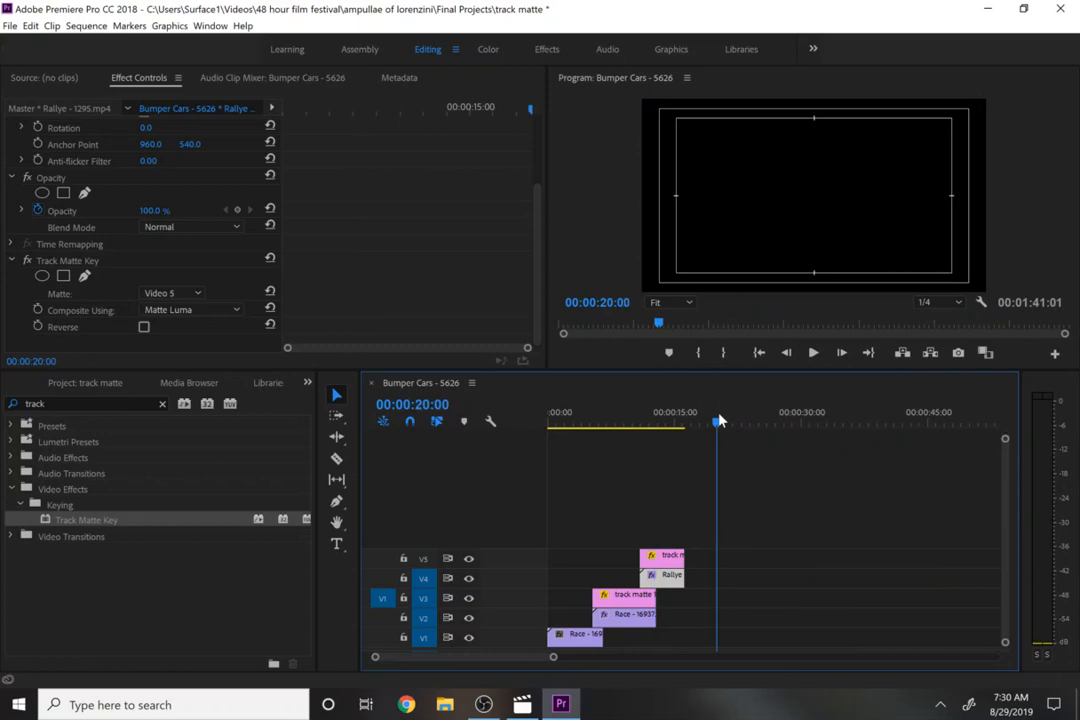
pyautogui.click(68, 388)
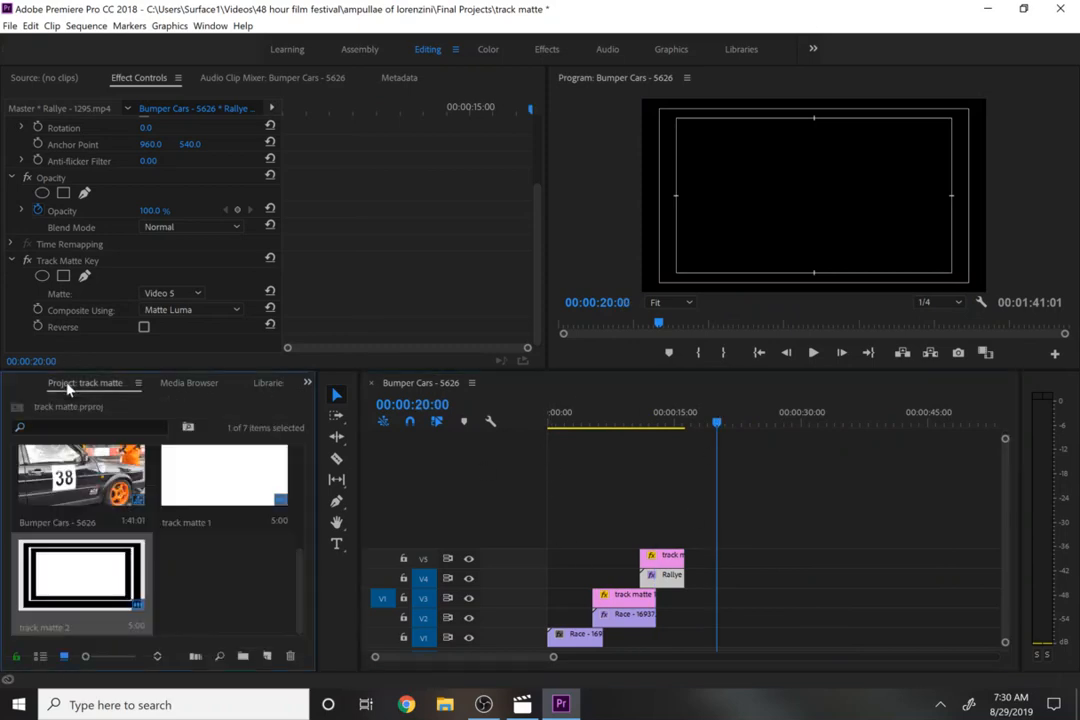
pyautogui.scroll(5, 304, 584)
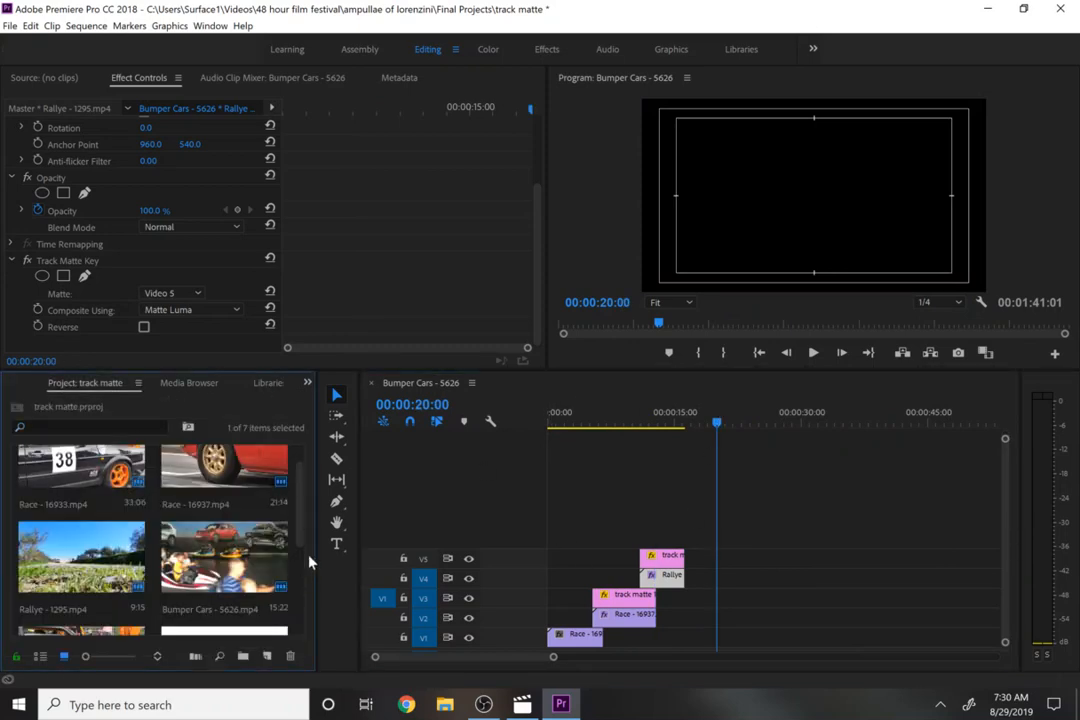
pyautogui.scroll(-5, 305, 550)
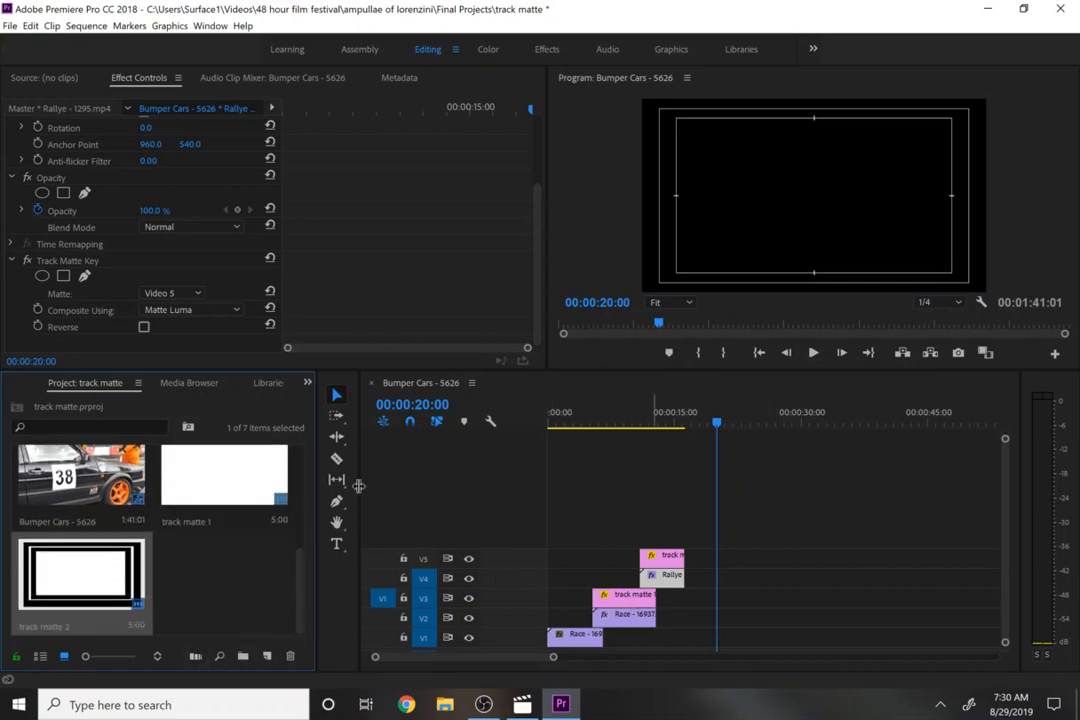
pyautogui.click(338, 502)
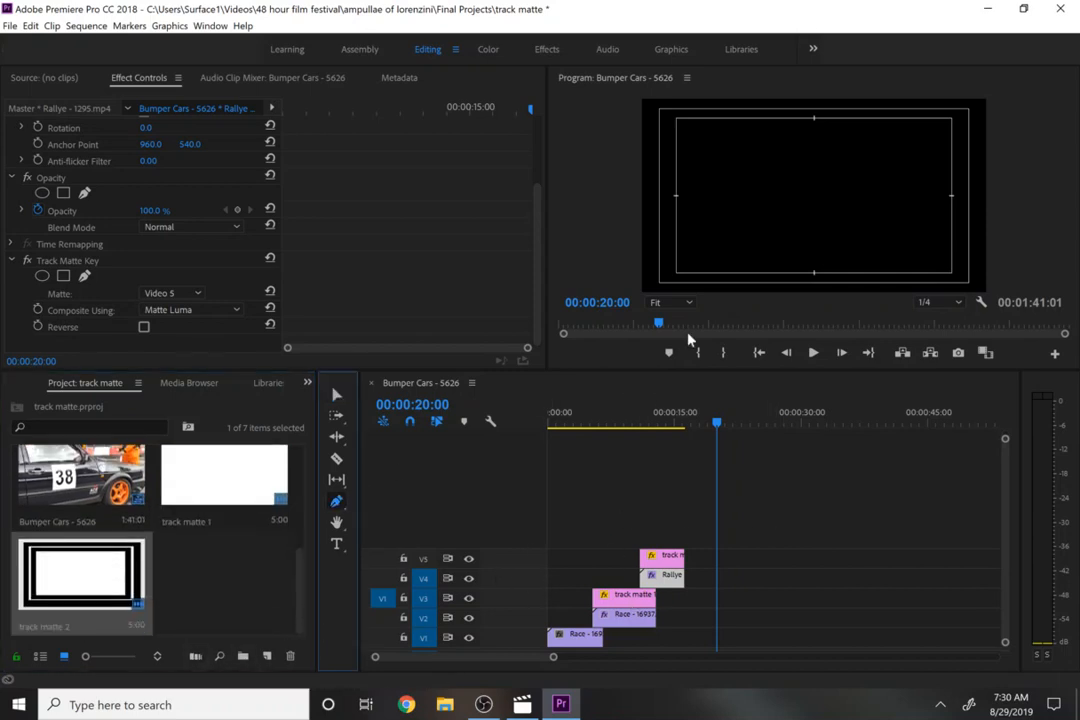
pyautogui.click(824, 211)
pyautogui.click(640, 214)
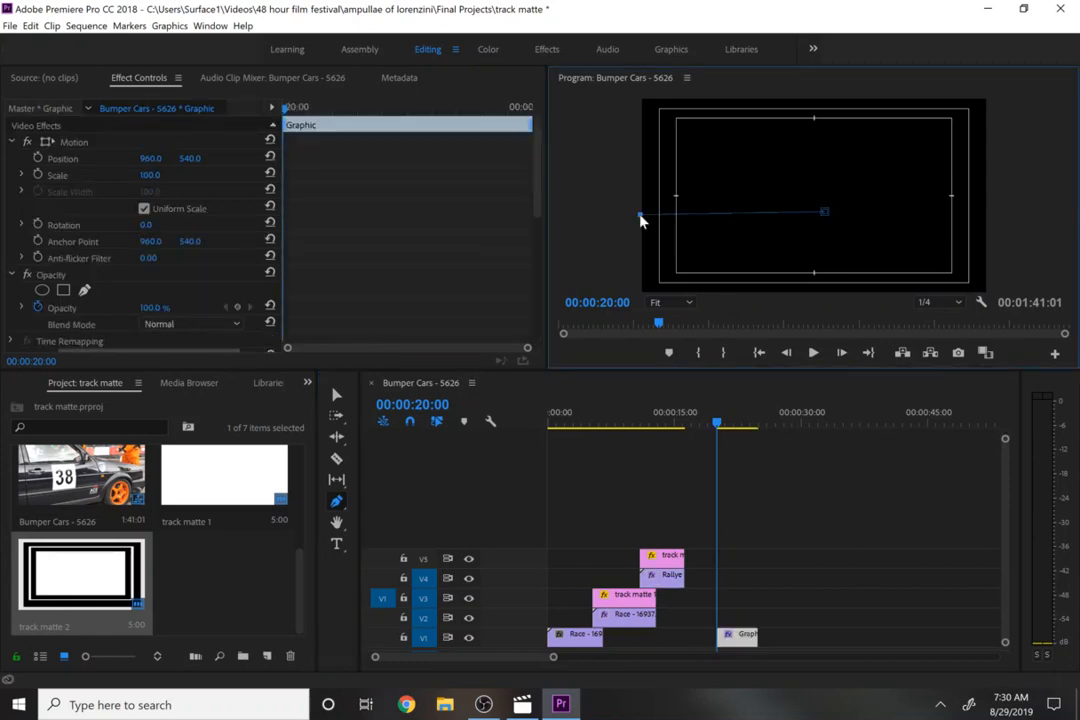
pyautogui.click(640, 288)
pyautogui.click(827, 290)
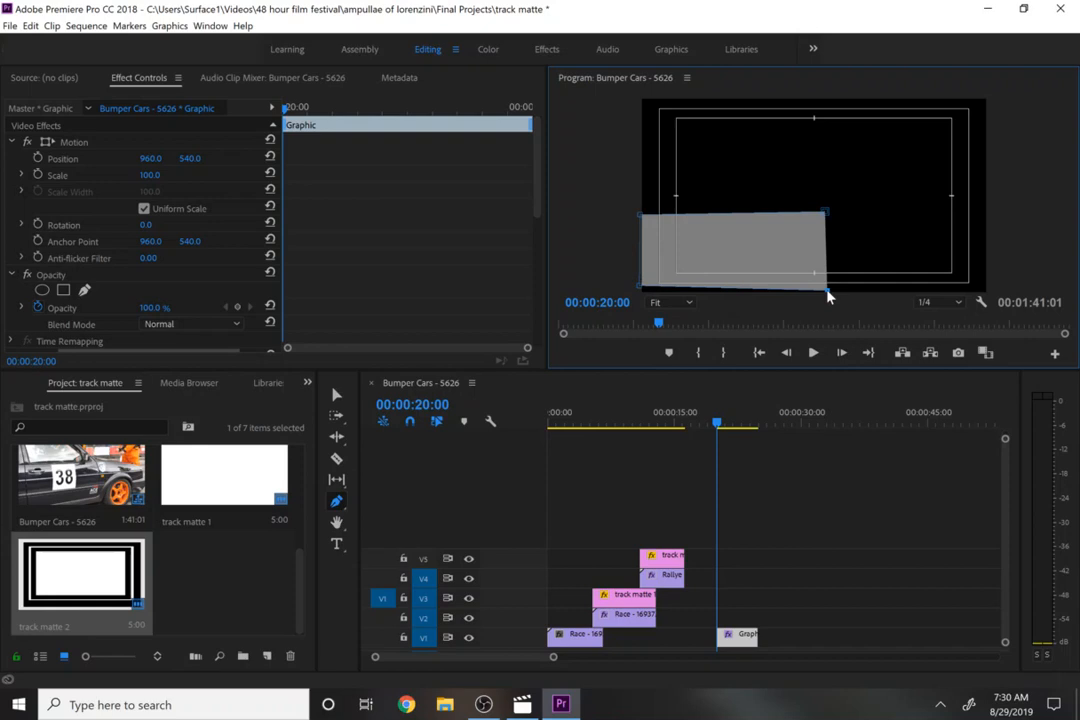
pyautogui.click(826, 213)
# - Set the pen shape's fill colour to white
pyautogui.moveTo(540, 202); pyautogui.dragTo(535, 306)
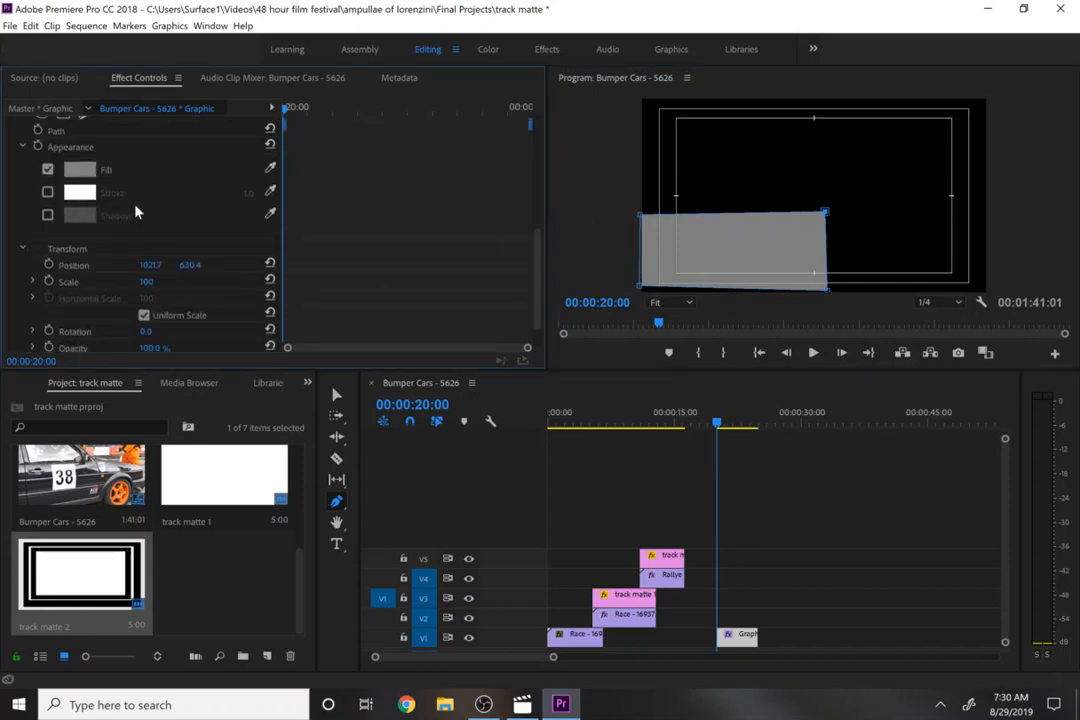
pyautogui.click(74, 186)
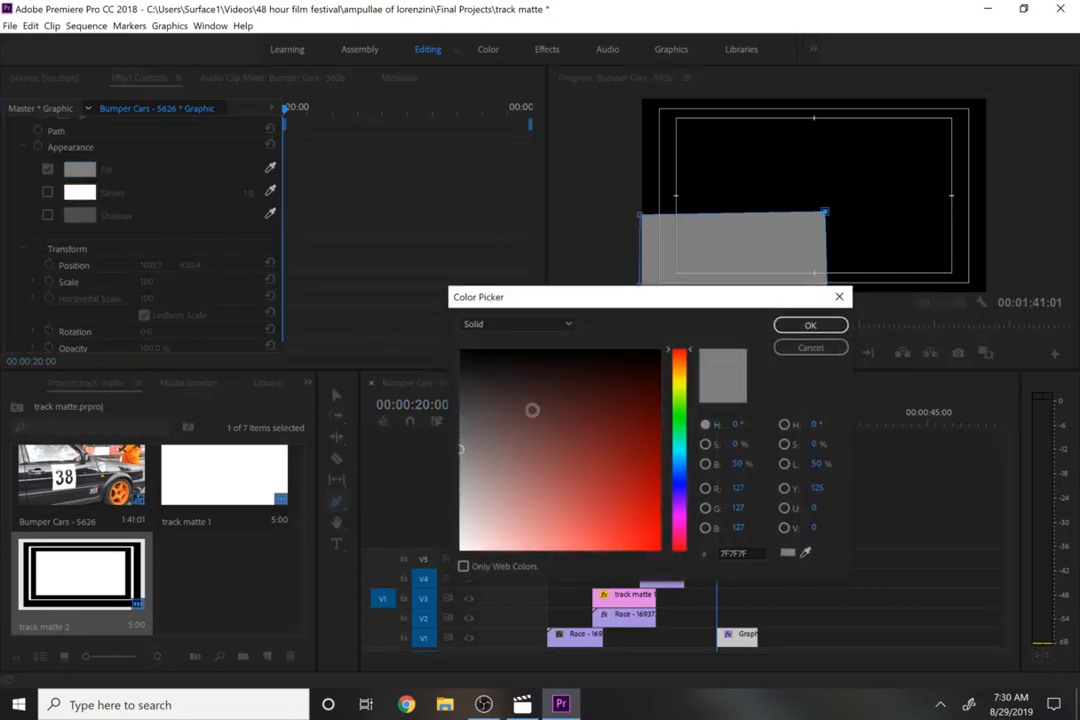
pyautogui.click(811, 327)
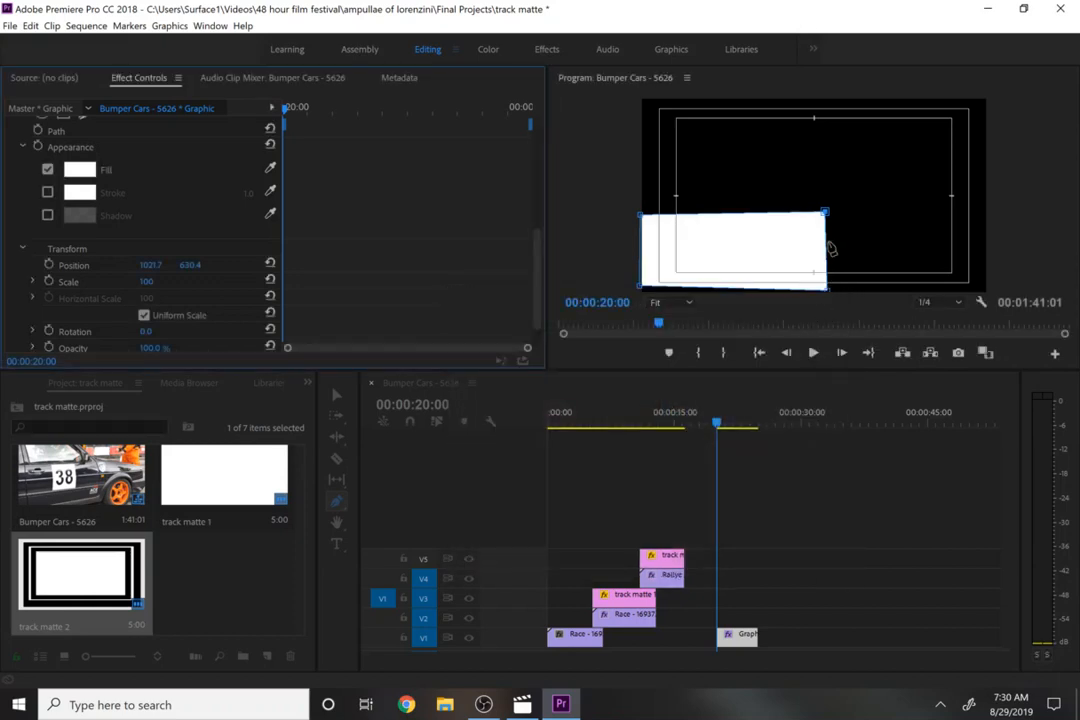
# - Reshape the shape by moving its vertices into a white triangle covering the frame's lower-left diagonal half
pyautogui.moveTo(826, 214); pyautogui.dragTo(996, 211)
pyautogui.moveTo(827, 291); pyautogui.dragTo(989, 301)
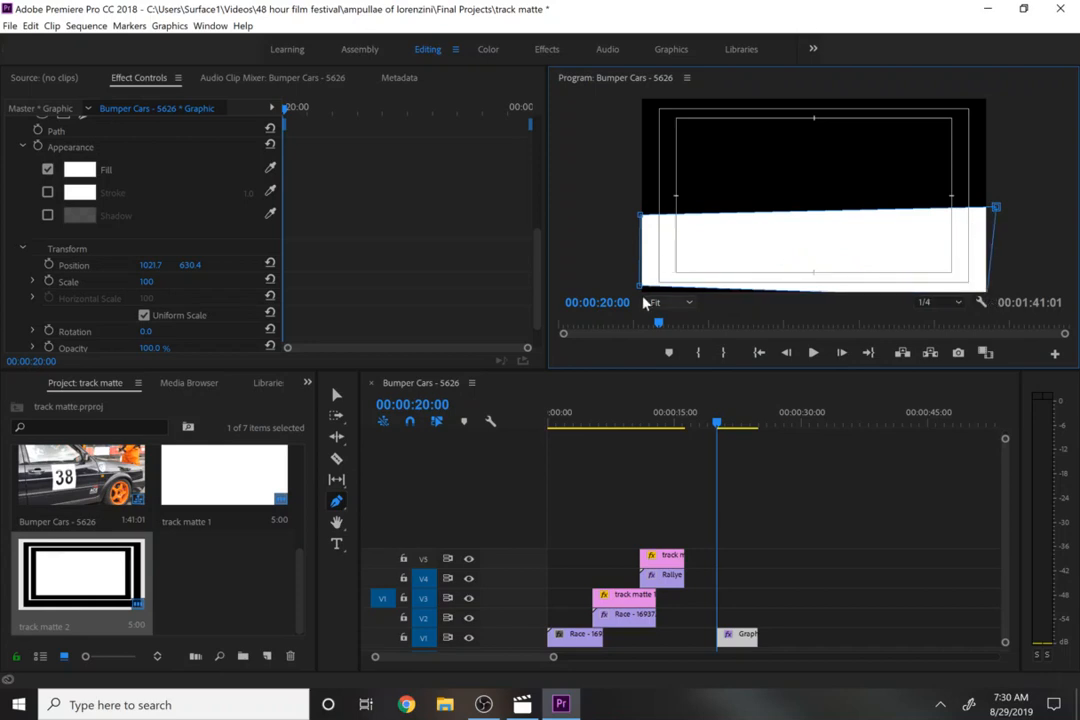
pyautogui.moveTo(636, 288); pyautogui.dragTo(629, 300)
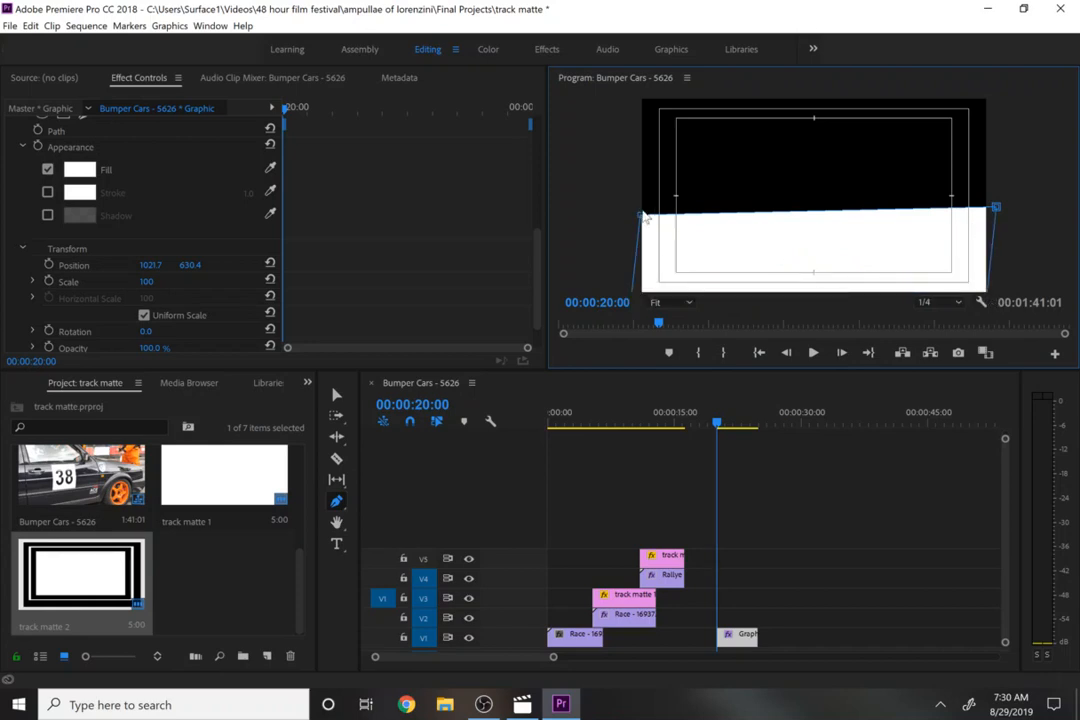
pyautogui.moveTo(643, 217); pyautogui.dragTo(618, 112)
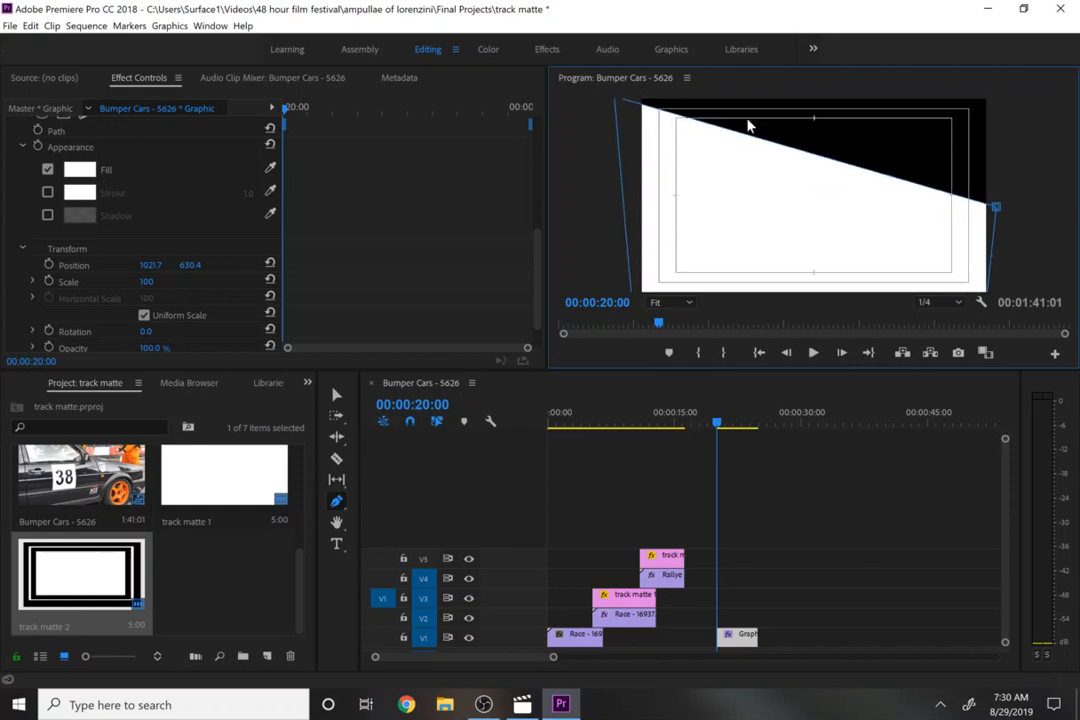
pyautogui.moveTo(995, 208); pyautogui.dragTo(990, 300)
pyautogui.press('v')
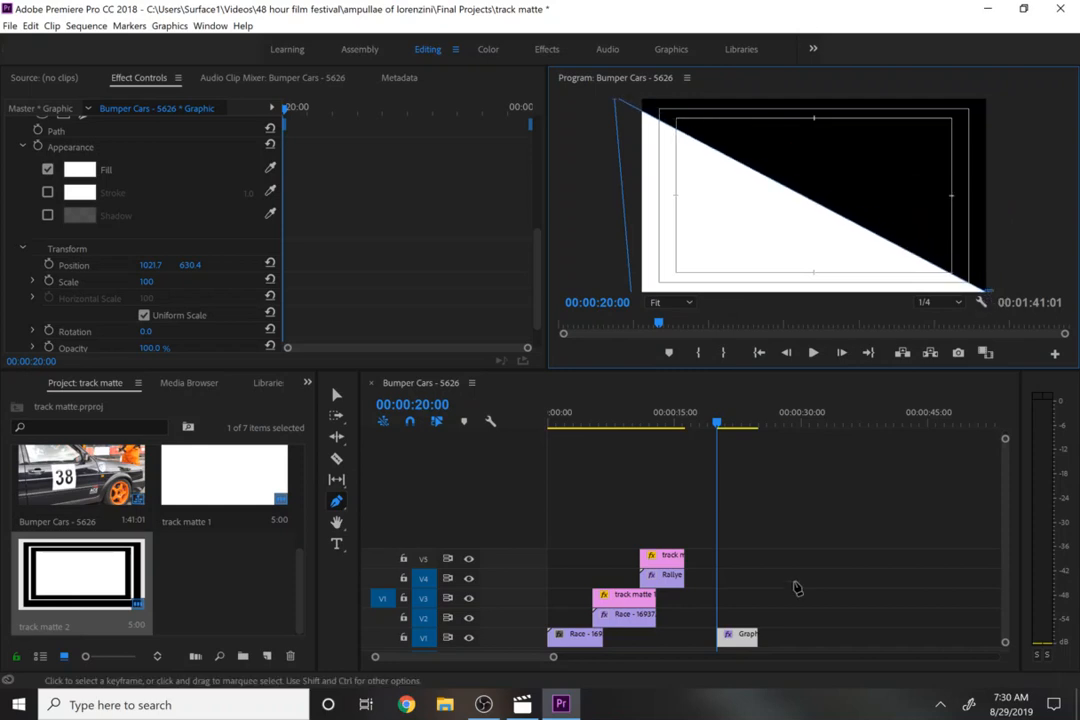
# - Duplicate the triangle graphic clip onto track V2 directly above the original
pyautogui.click(748, 638)
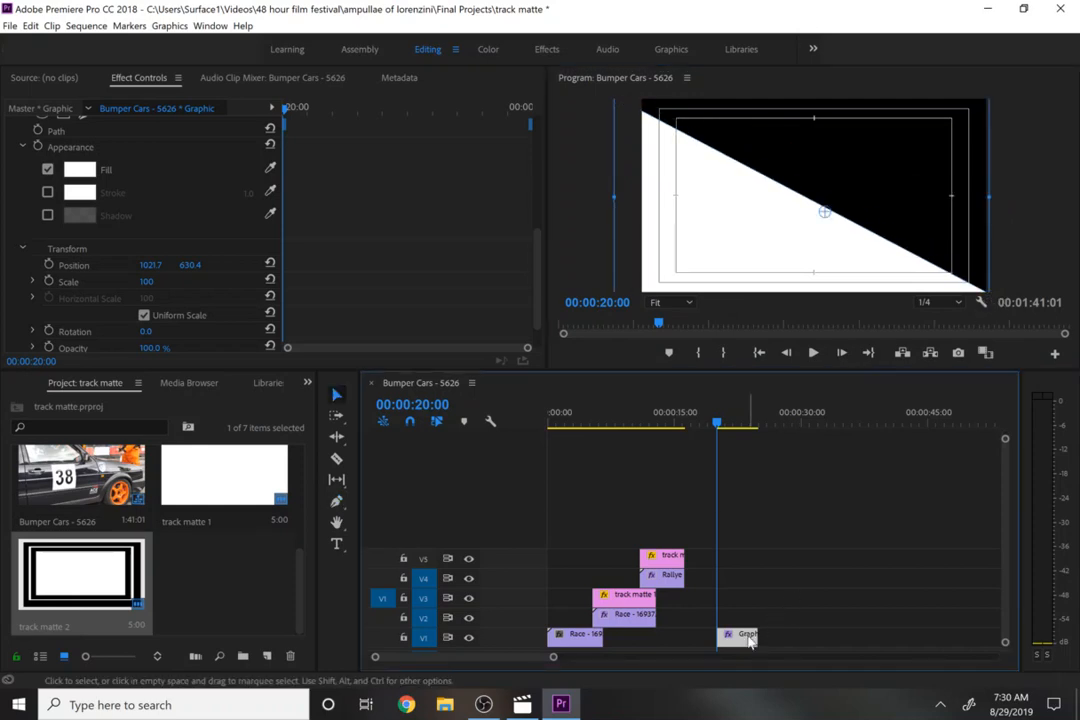
pyautogui.rightClick(750, 641)
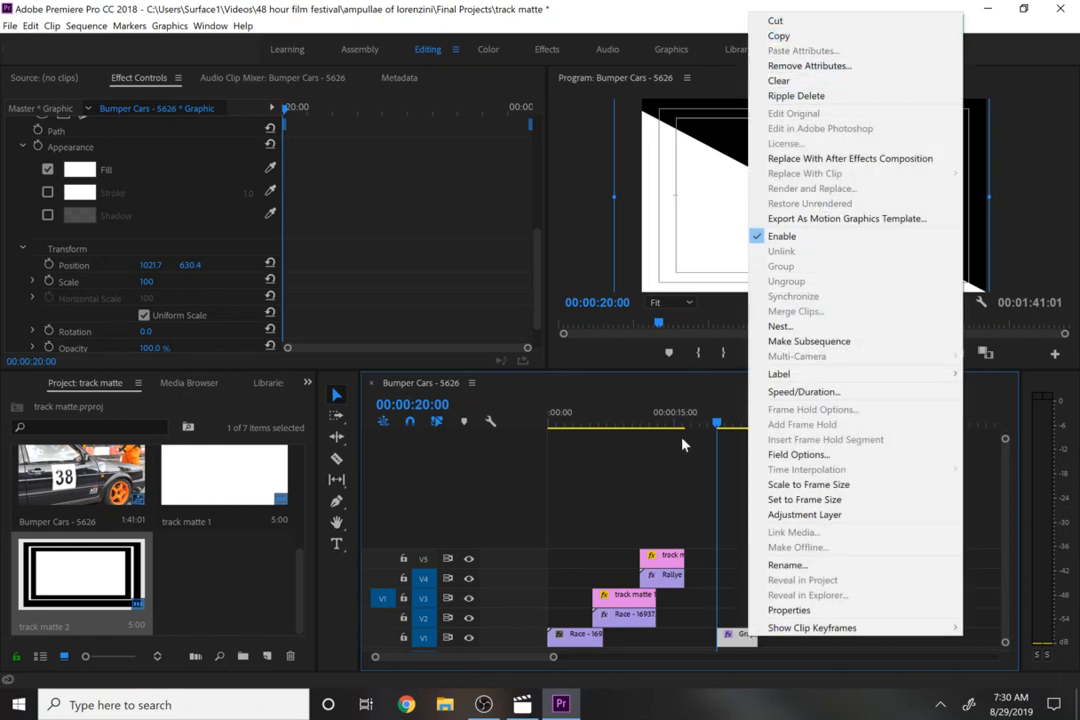
pyautogui.press('Escape')
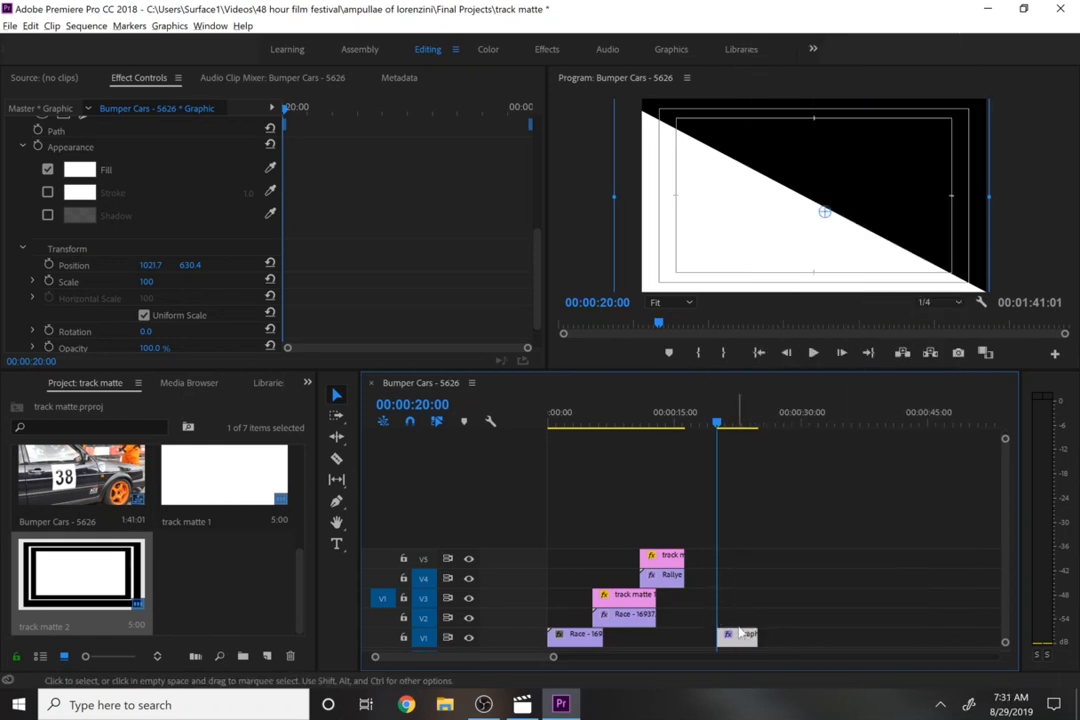
pyautogui.keyDown('alt'); pyautogui.moveTo(740, 631); pyautogui.dragTo(742, 619); pyautogui.keyUp('alt')
pyautogui.doubleClick(742, 619)
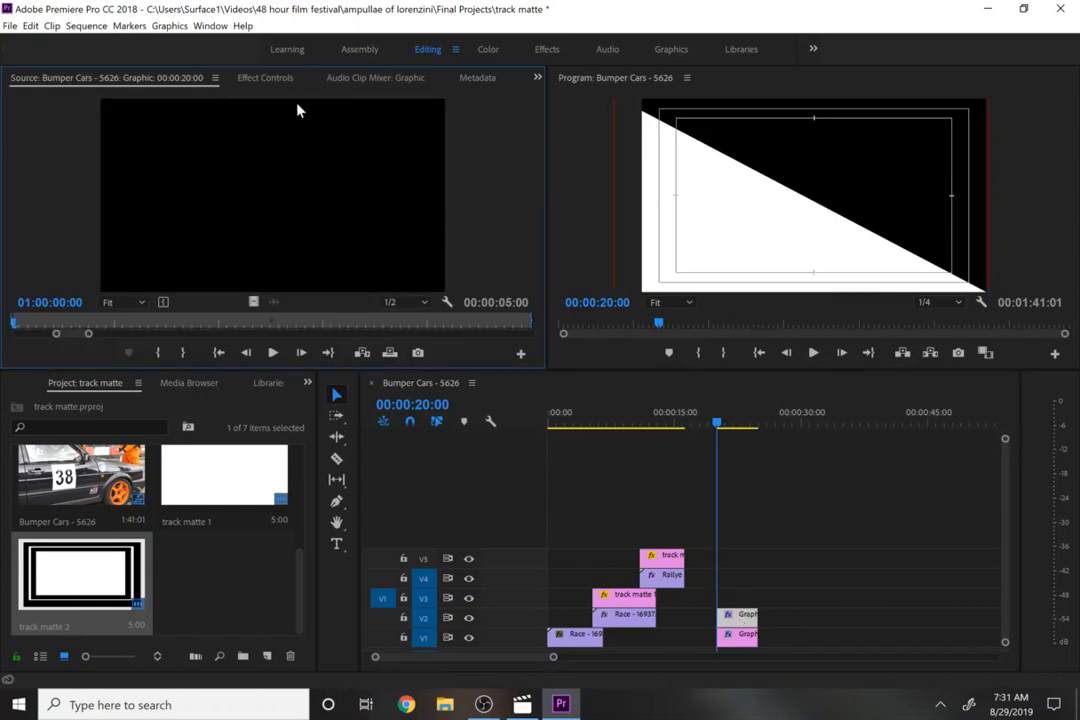
# - Set the duplicated graphic's Motion rotation to 180°
pyautogui.click(265, 78)
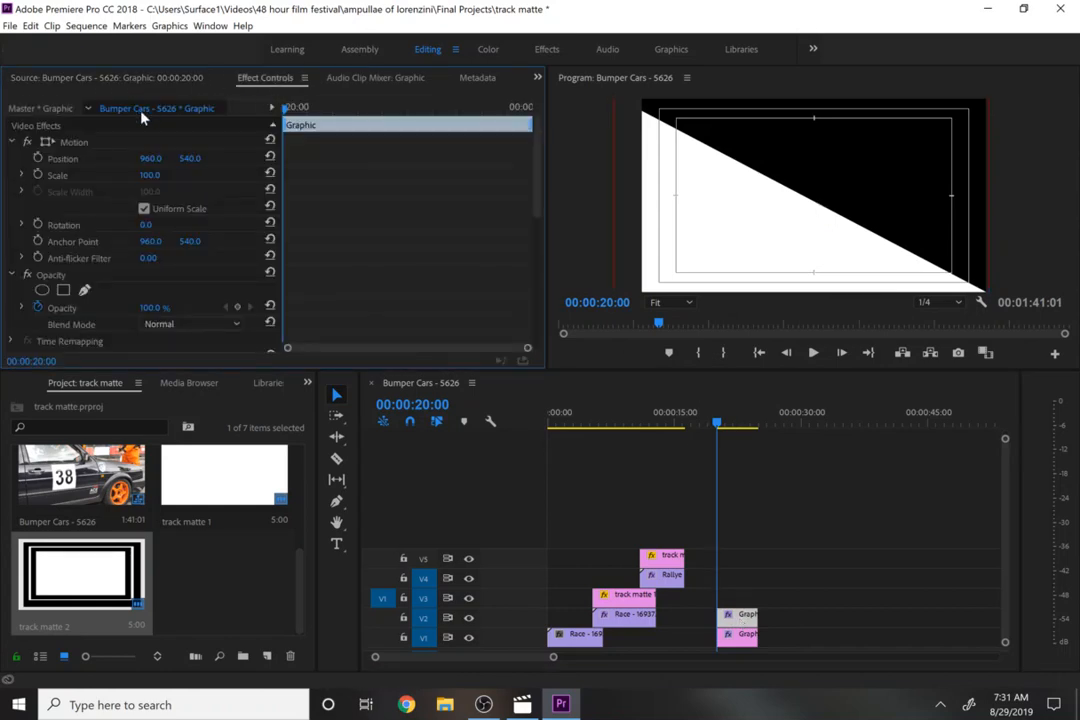
pyautogui.click(68, 142)
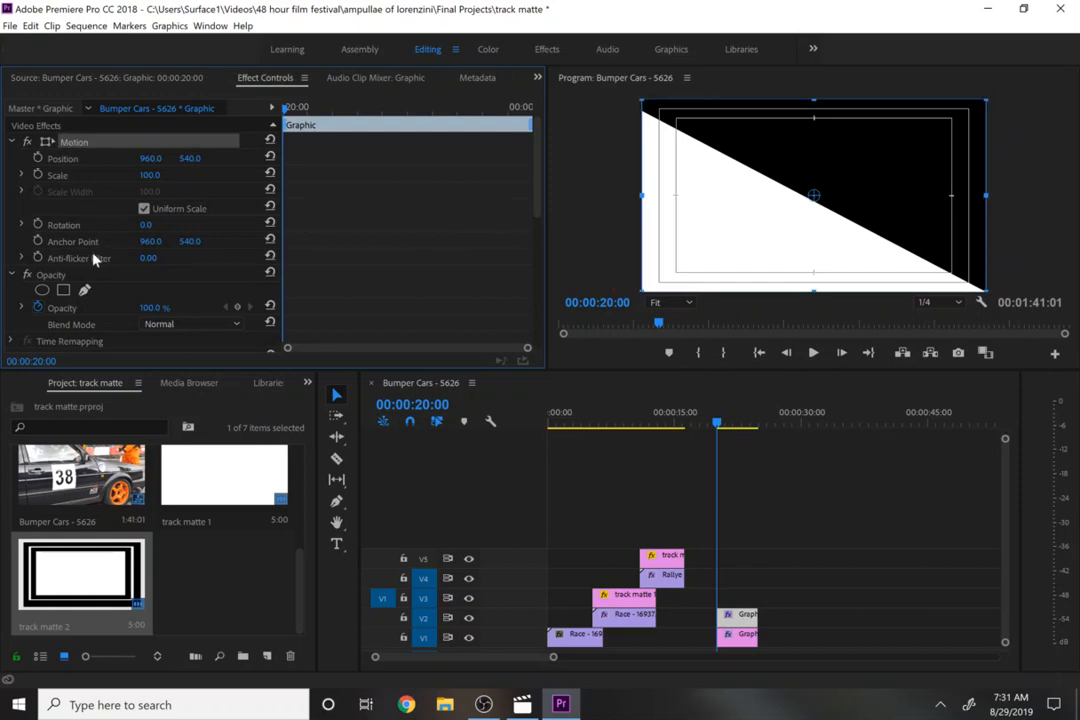
pyautogui.click(165, 221)
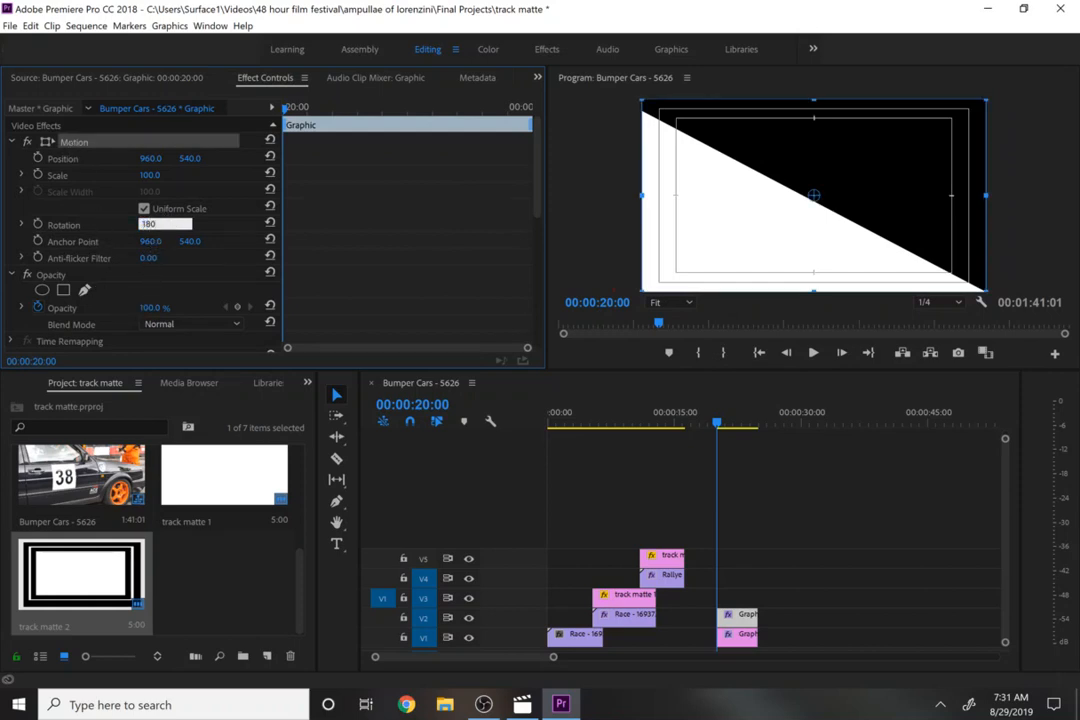
pyautogui.press('Return')
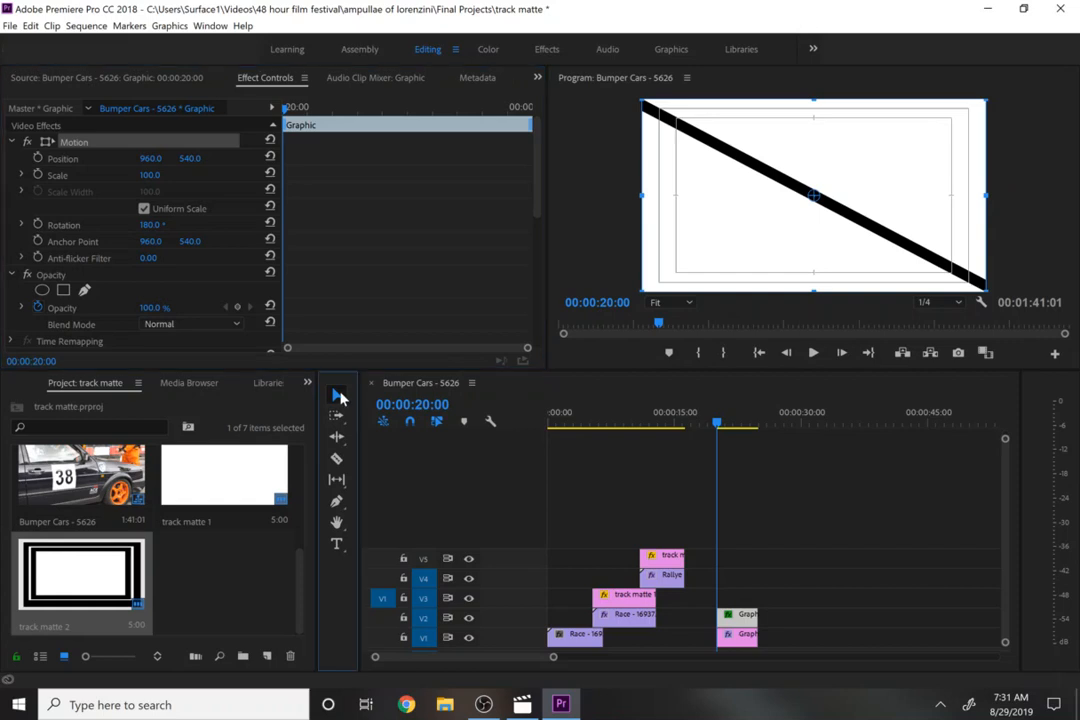
# - Reposition the rotated graphic to close the diagonal gap between the two triangles
pyautogui.click(950, 228)
pyautogui.click(913, 543)
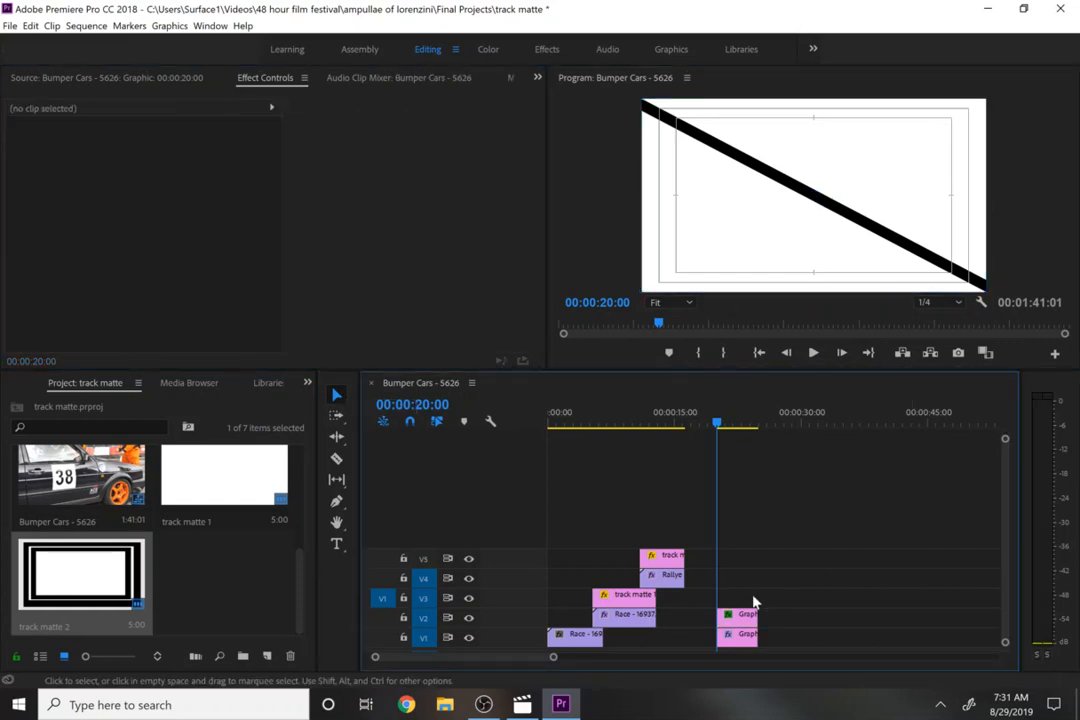
pyautogui.click(744, 617)
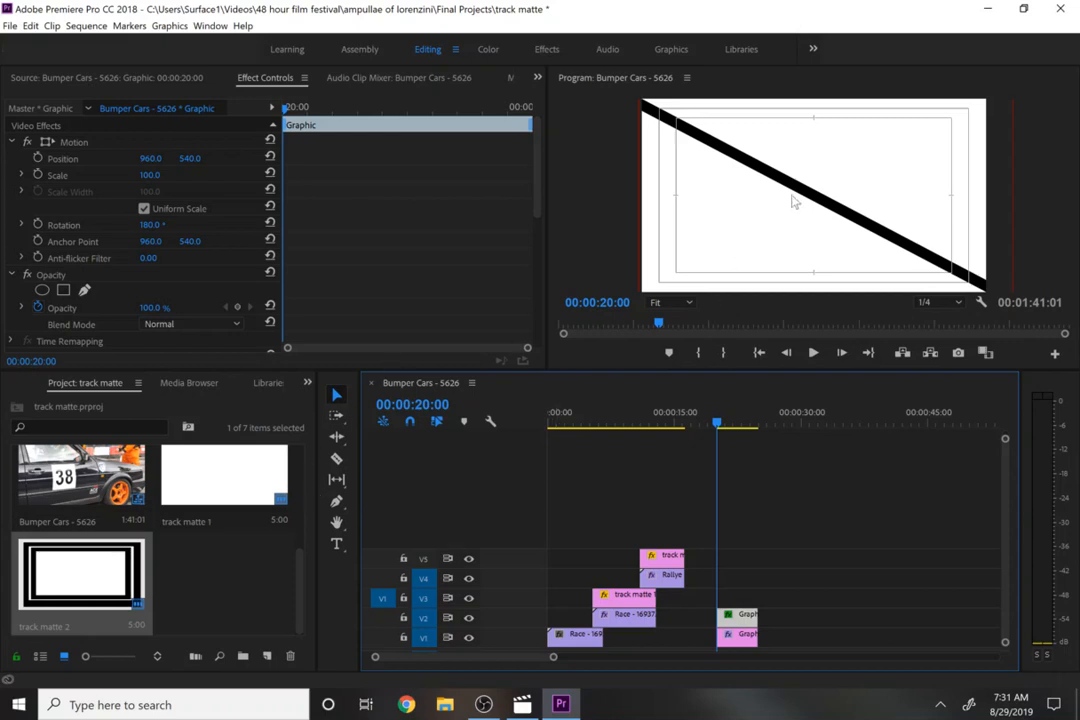
pyautogui.click(827, 158)
pyautogui.moveTo(837, 146); pyautogui.dragTo(825, 153)
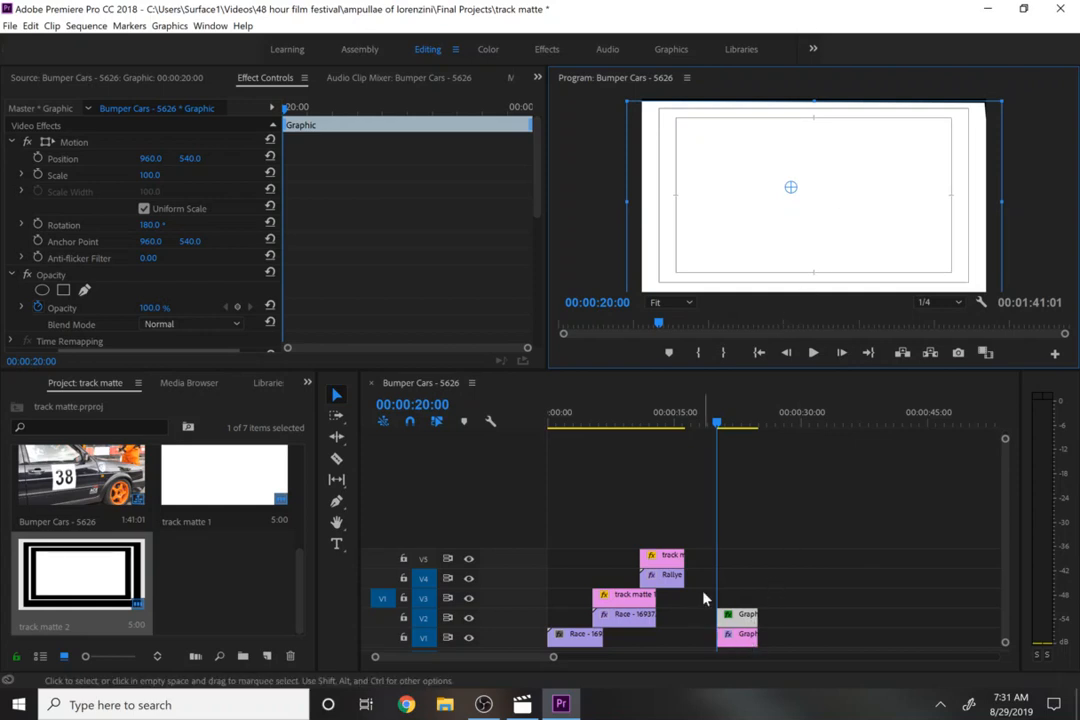
# - Turn on Position keyframing for the lower triangle graphic and set its X position to -1006 to move it off-frame
pyautogui.click(738, 637)
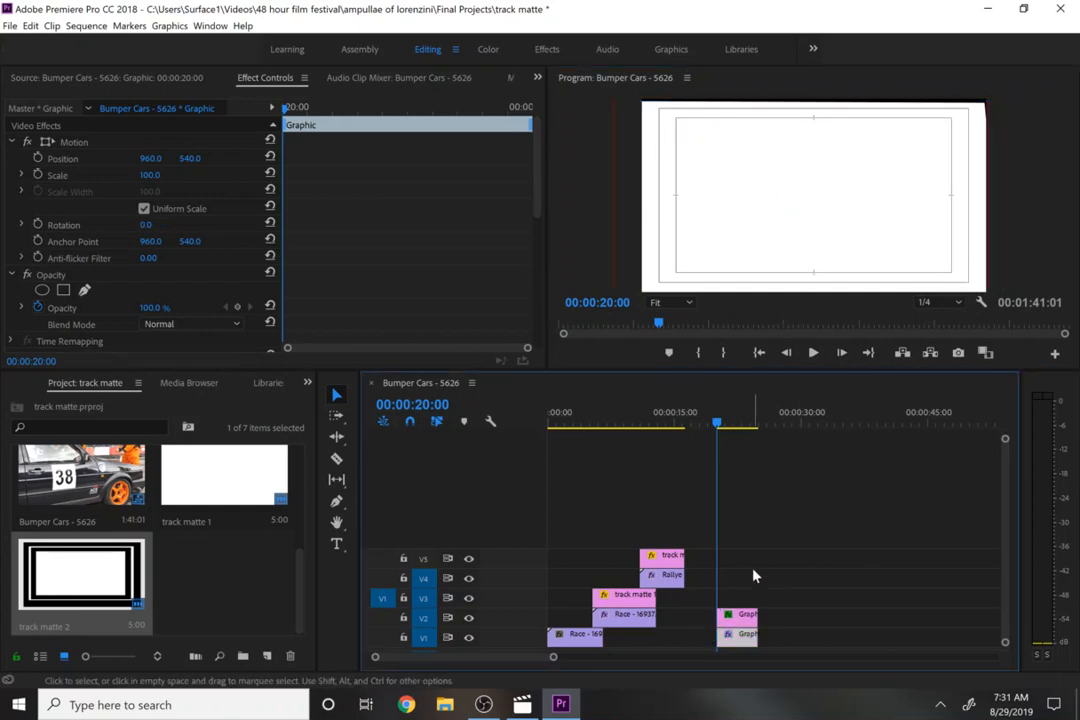
pyautogui.click(70, 144)
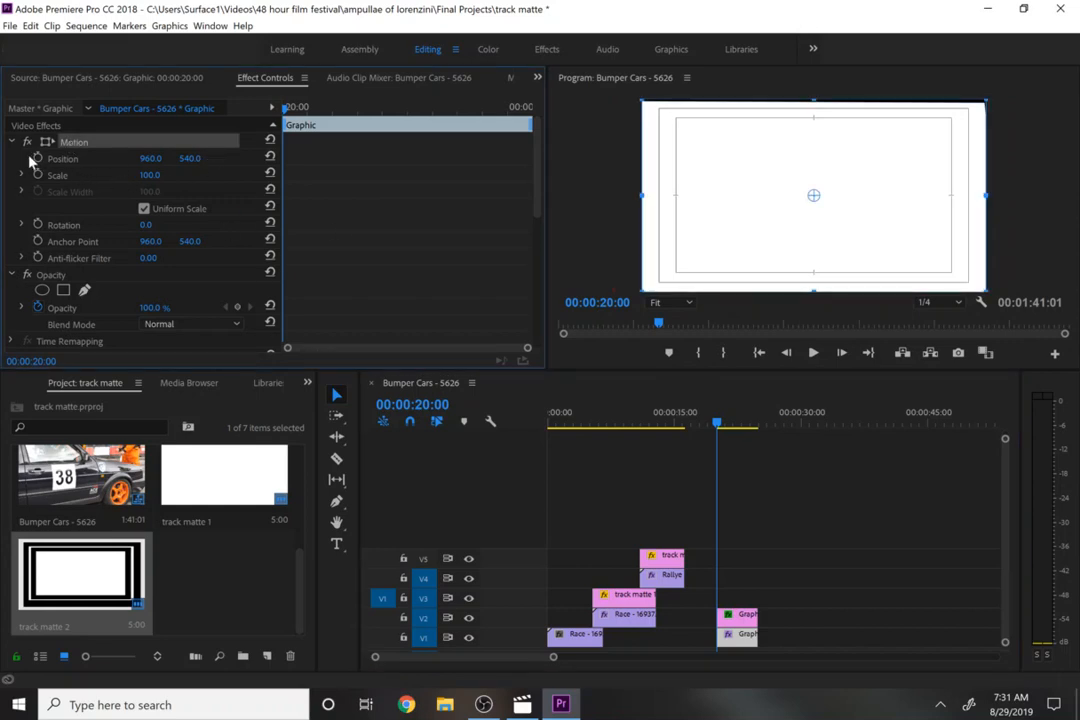
pyautogui.click(32, 161)
pyautogui.click(36, 159)
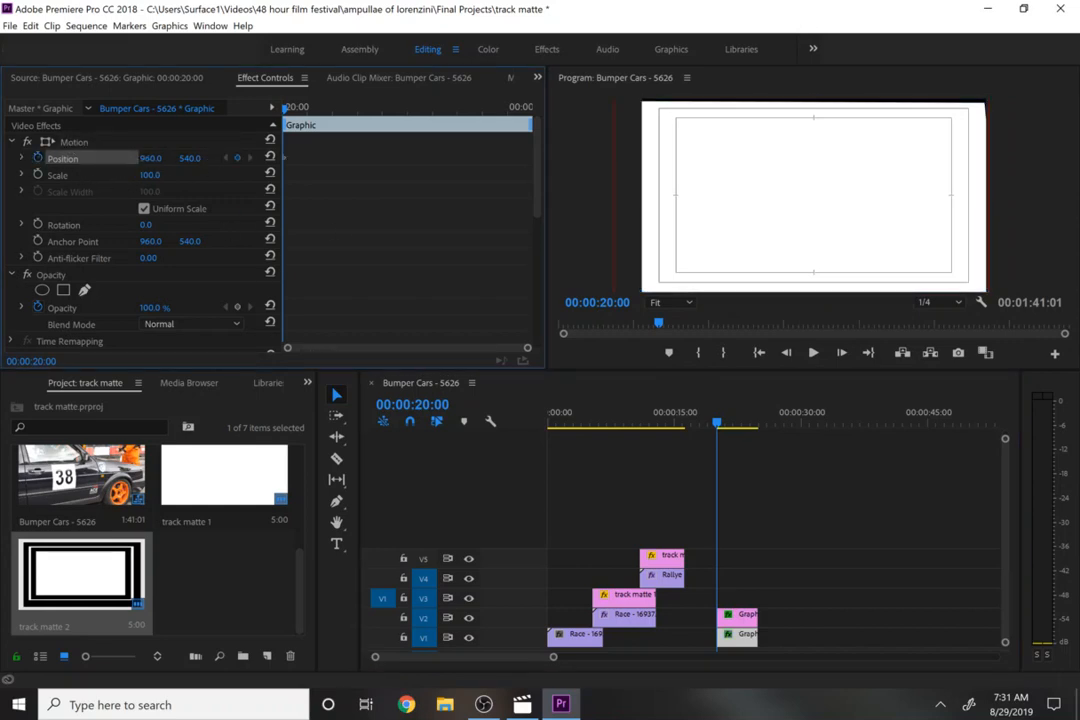
pyautogui.moveTo(150, 158); pyautogui.dragTo(128, 158)
pyautogui.click(153, 158)
pyautogui.write('0')
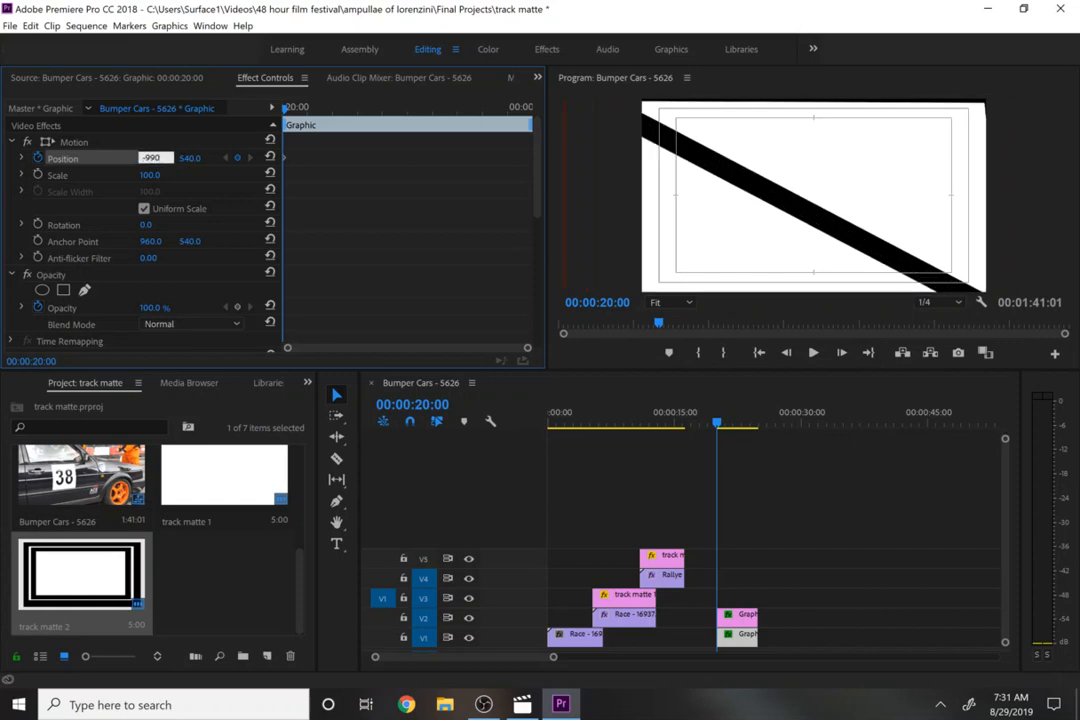
pyautogui.press('Return')
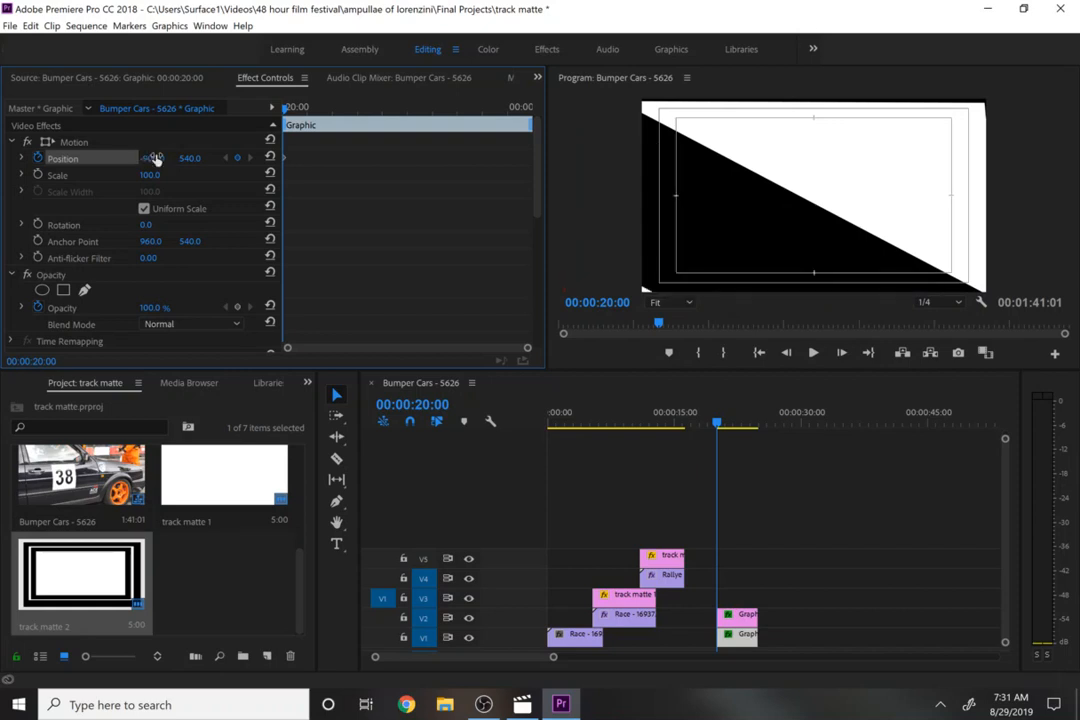
pyautogui.click(155, 158)
pyautogui.write('-948')
pyautogui.press('Return')
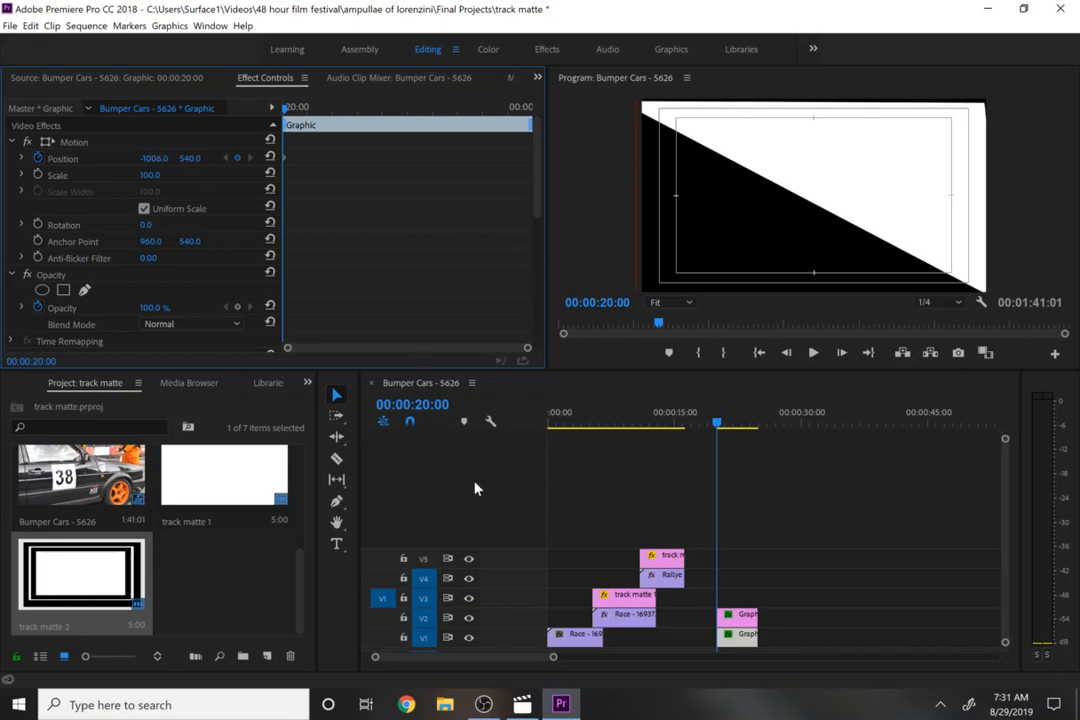
# - Turn on Position keyframing for the upper rotated triangle and set its X position to 3073 to push it off-frame
pyautogui.click(740, 614)
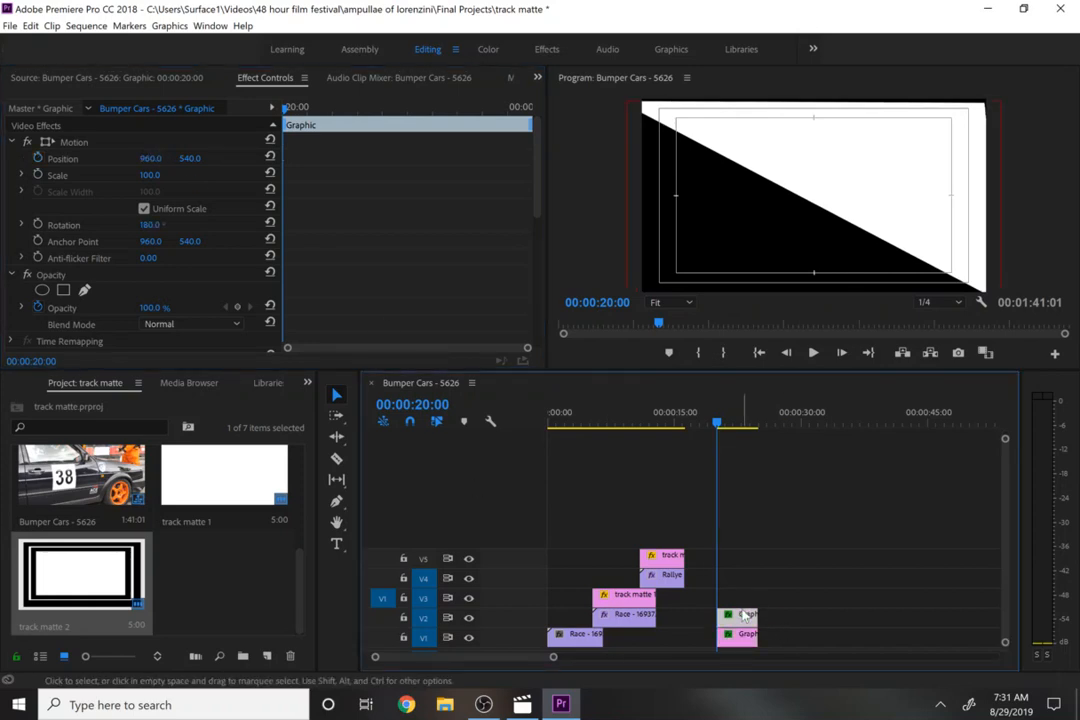
pyautogui.click(153, 158)
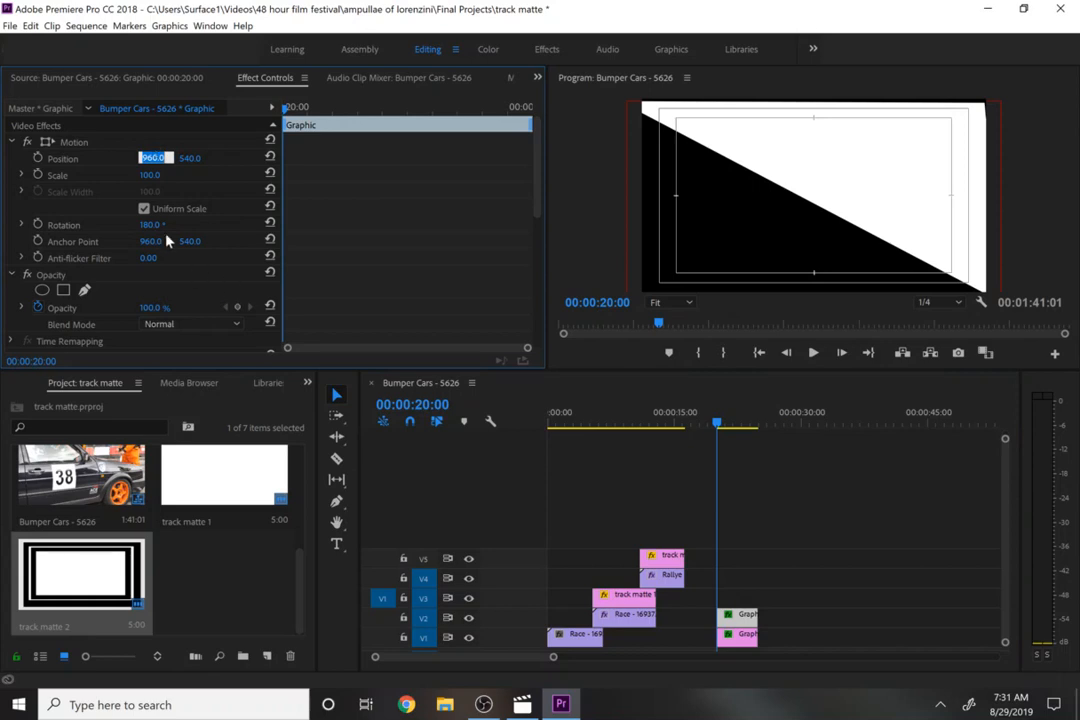
pyautogui.click(45, 163)
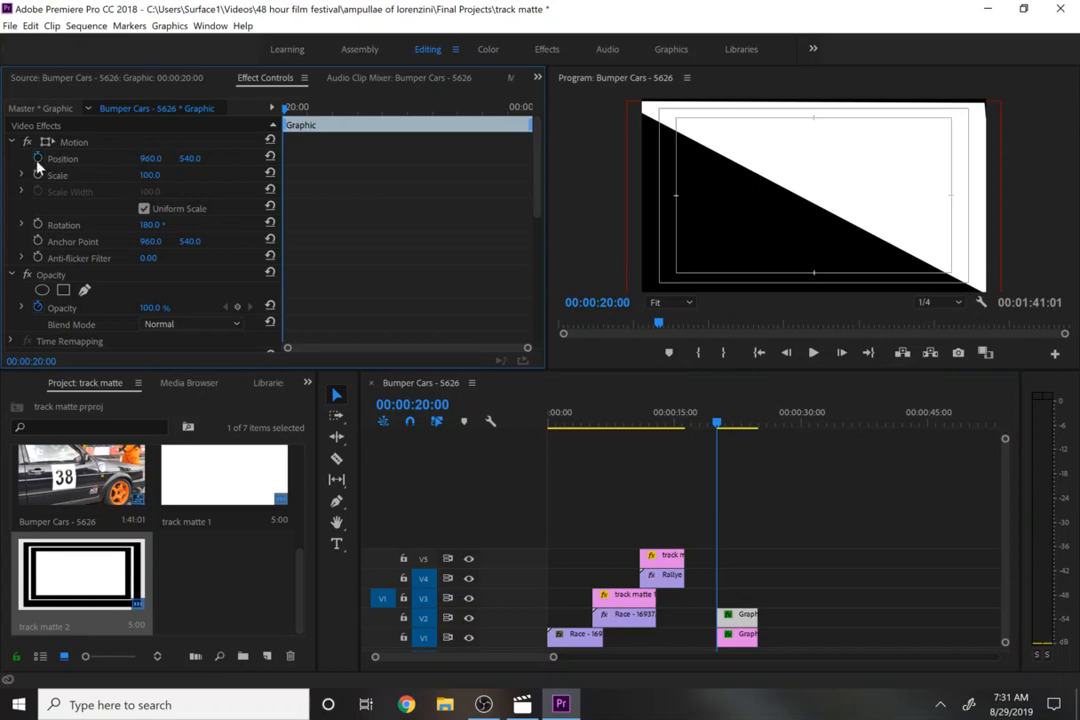
pyautogui.click(37, 162)
pyautogui.click(151, 160)
pyautogui.write('1')
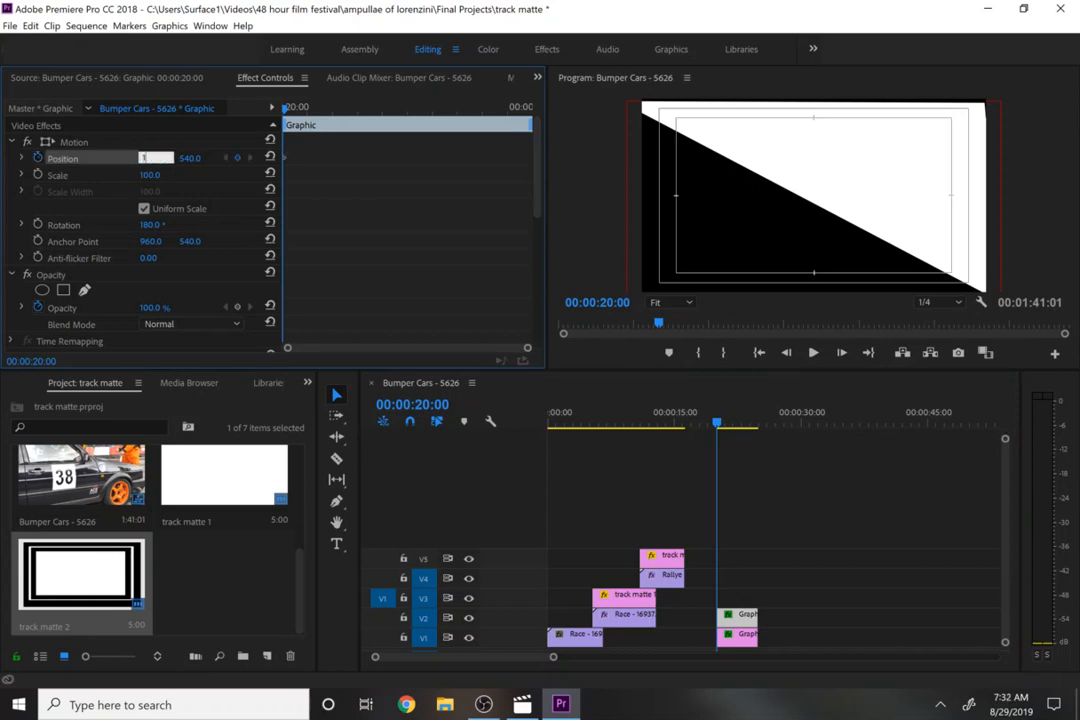
pyautogui.write('800')
pyautogui.press('Return')
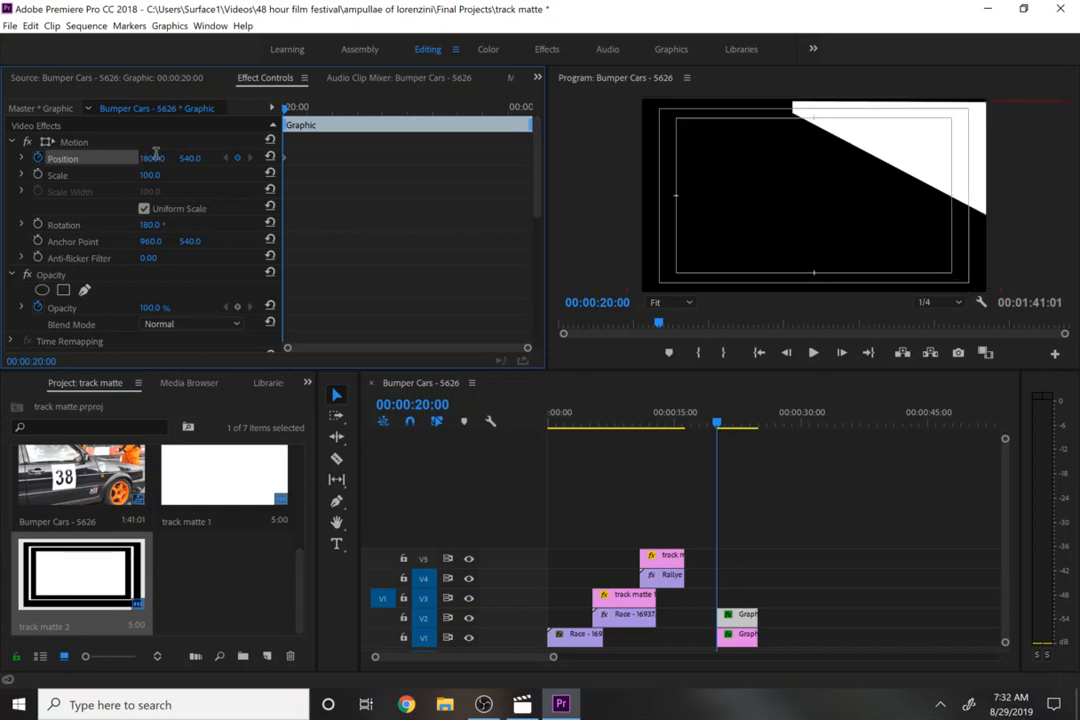
pyautogui.click(155, 157)
pyautogui.write('1900')
pyautogui.press('Return')
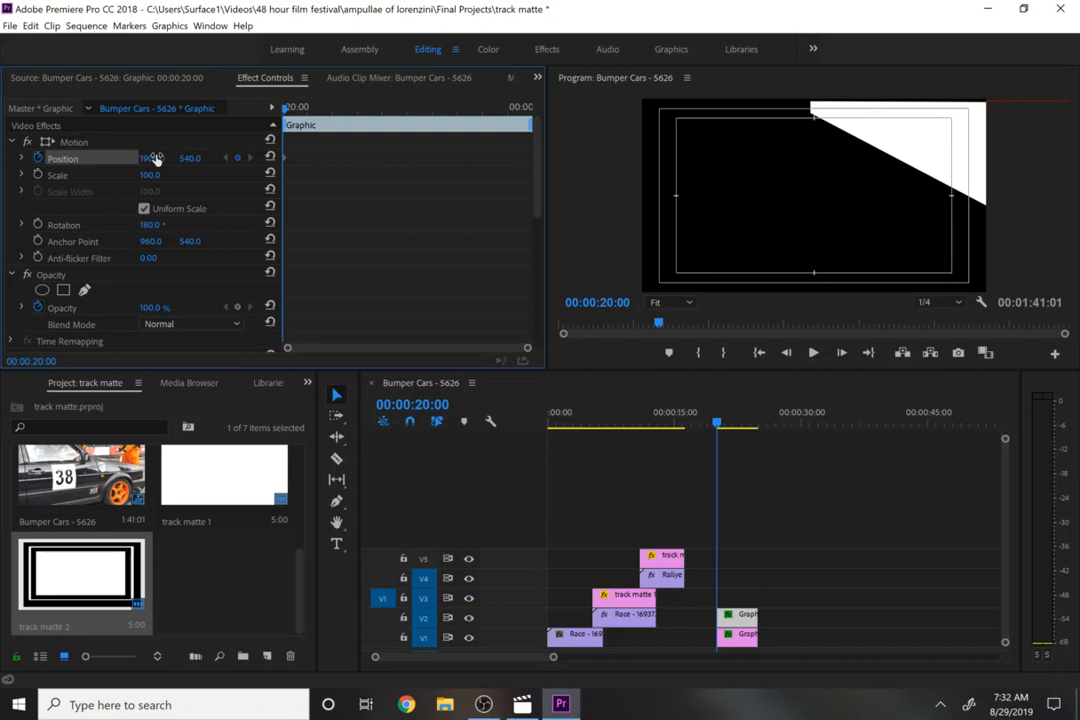
pyautogui.click(145, 158)
pyautogui.write('3073')
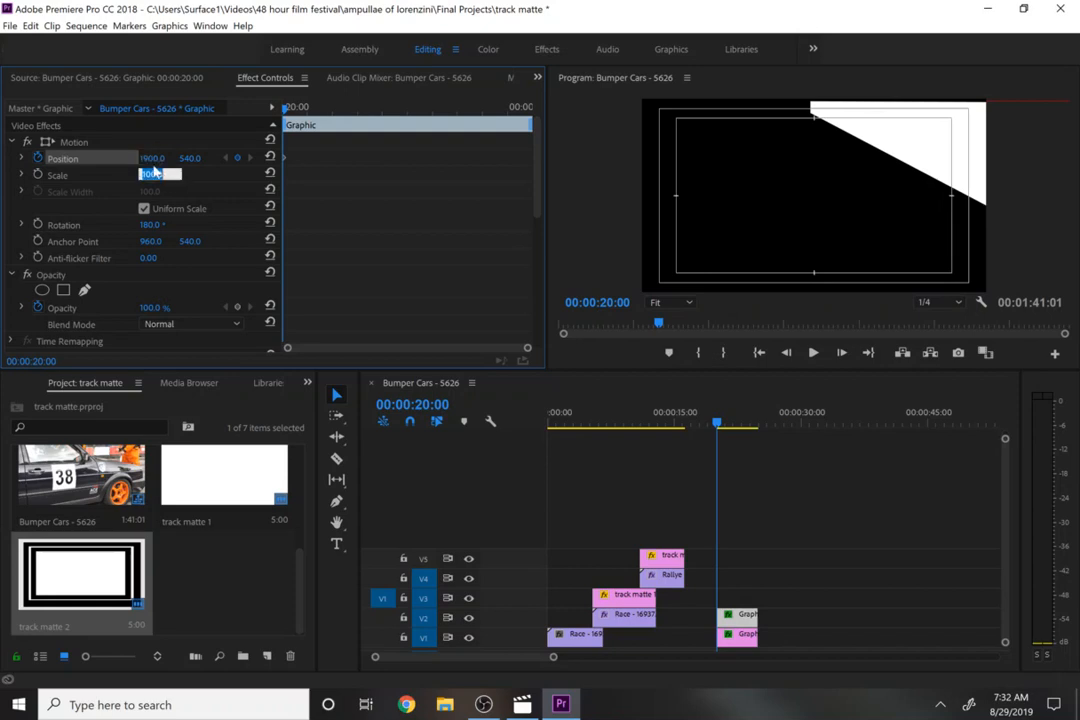
pyautogui.press('Return')
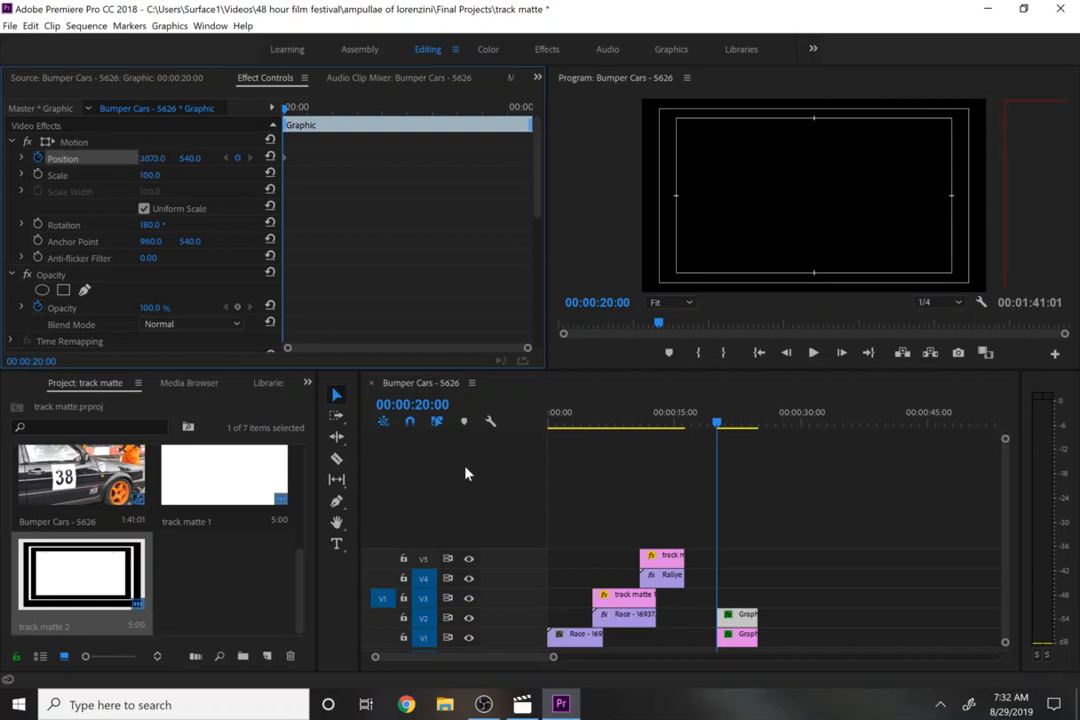
# - Move to 00:00:20:12 and add a keyframe setting the upper triangle's X position to 960
pyautogui.moveTo(298, 111); pyautogui.dragTo(307, 113)
pyautogui.click(237, 158)
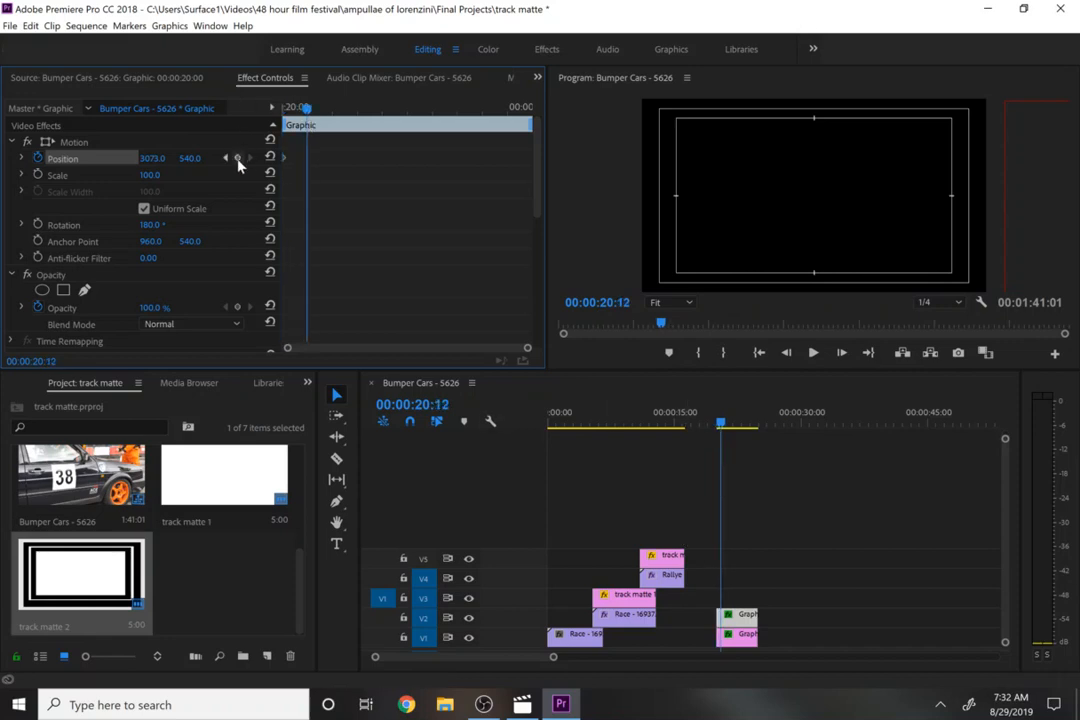
pyautogui.click(152, 158)
pyautogui.write('960')
pyautogui.press('Return')
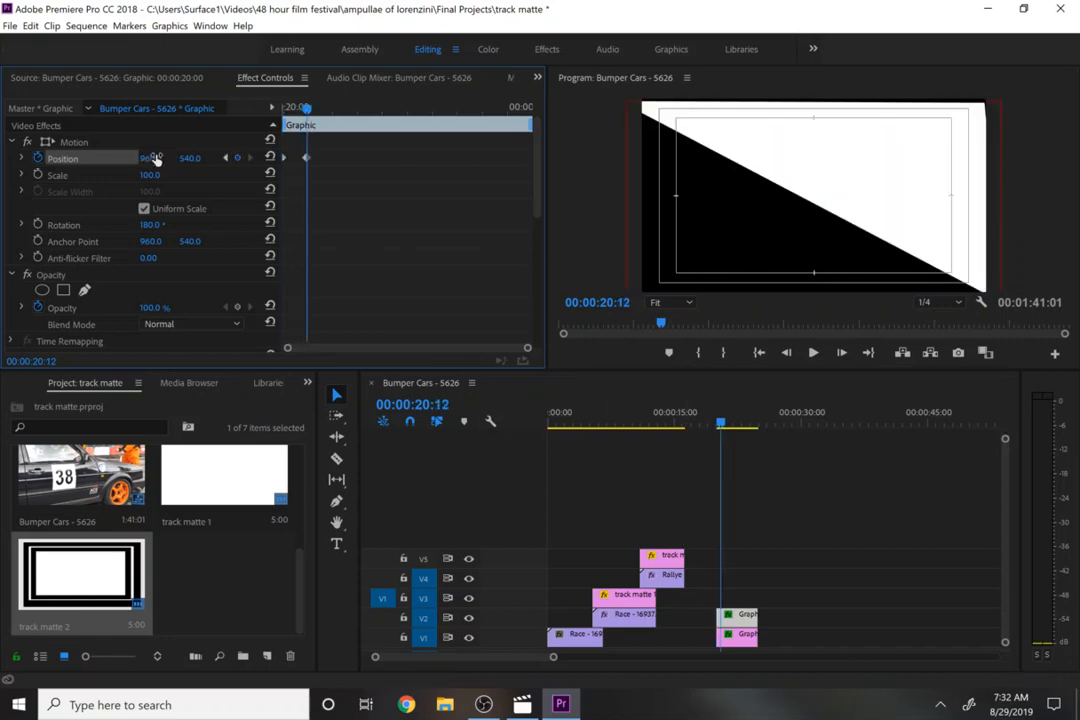
# - At the same time, set the lower triangle's X position to 960
pyautogui.click(750, 643)
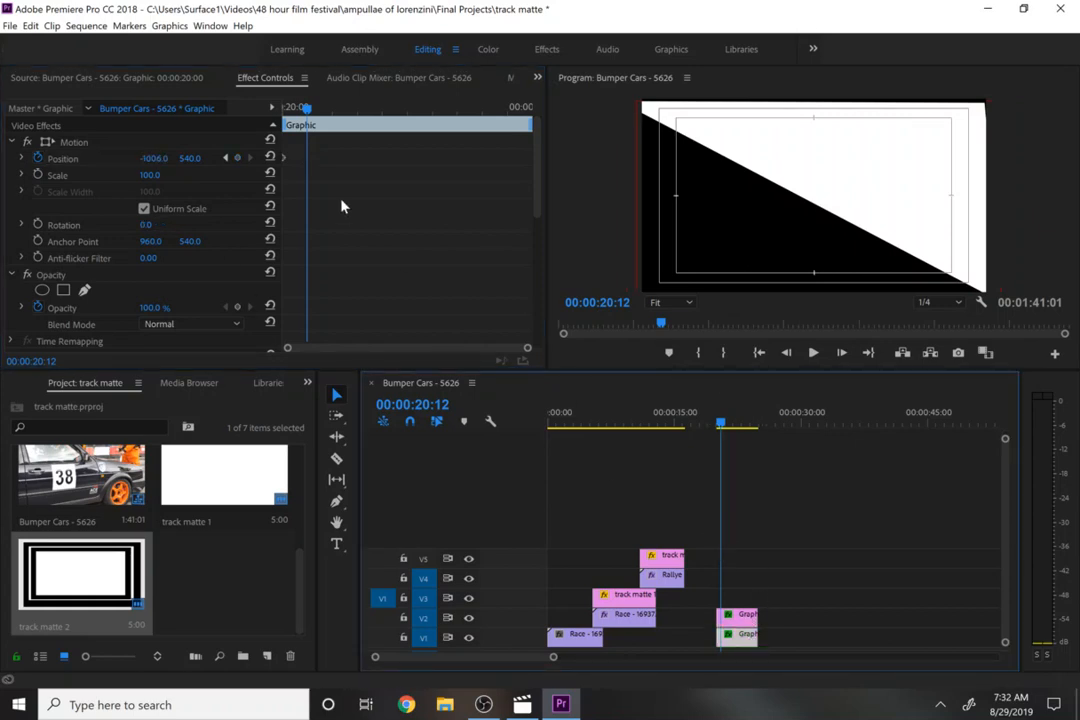
pyautogui.click(155, 157)
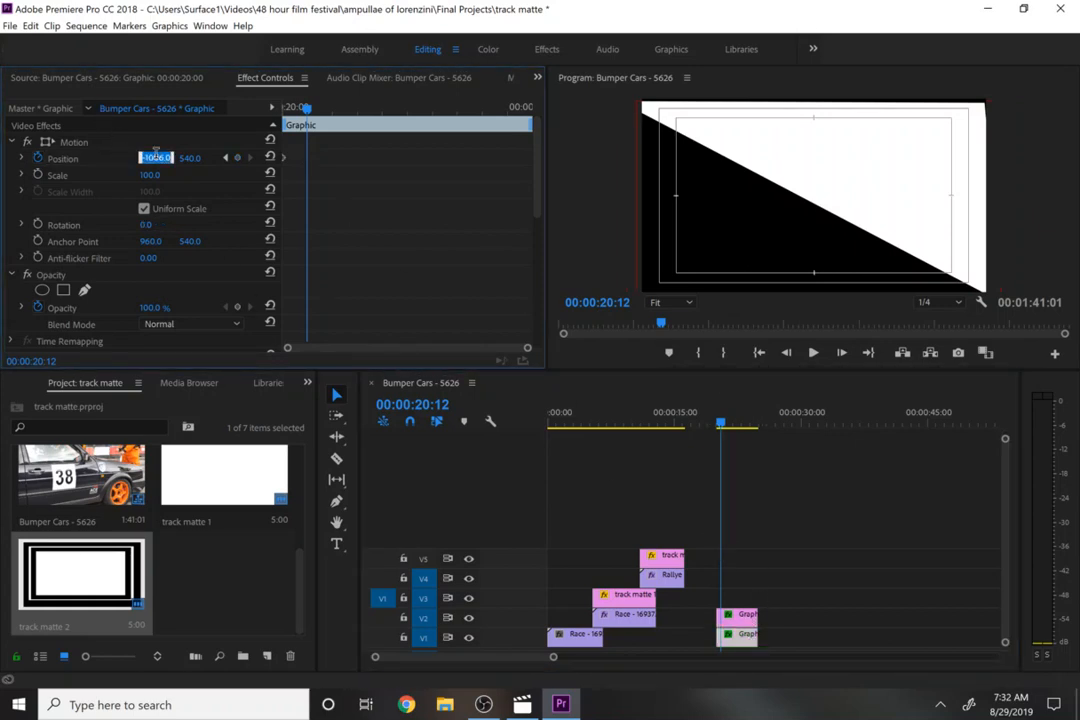
pyautogui.write('960')
pyautogui.press('Return')
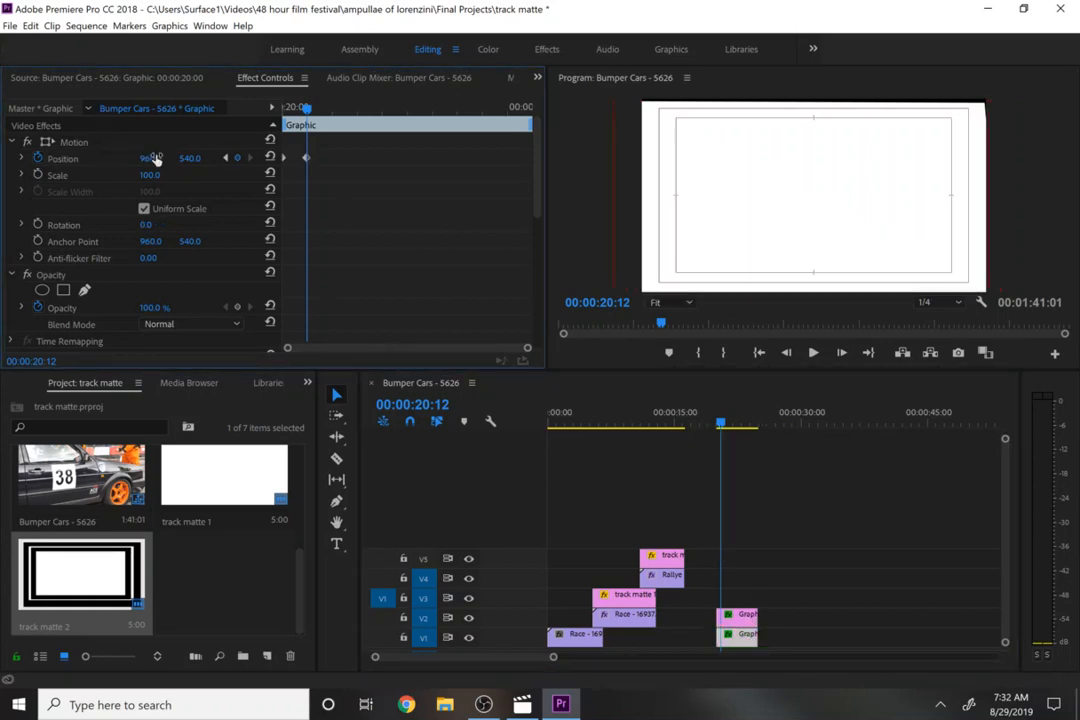
# - Select both triangle graphic clips and nest them into a sequence named track matte 3
pyautogui.click(717, 424)
pyautogui.moveTo(717, 424); pyautogui.dragTo(713, 426)
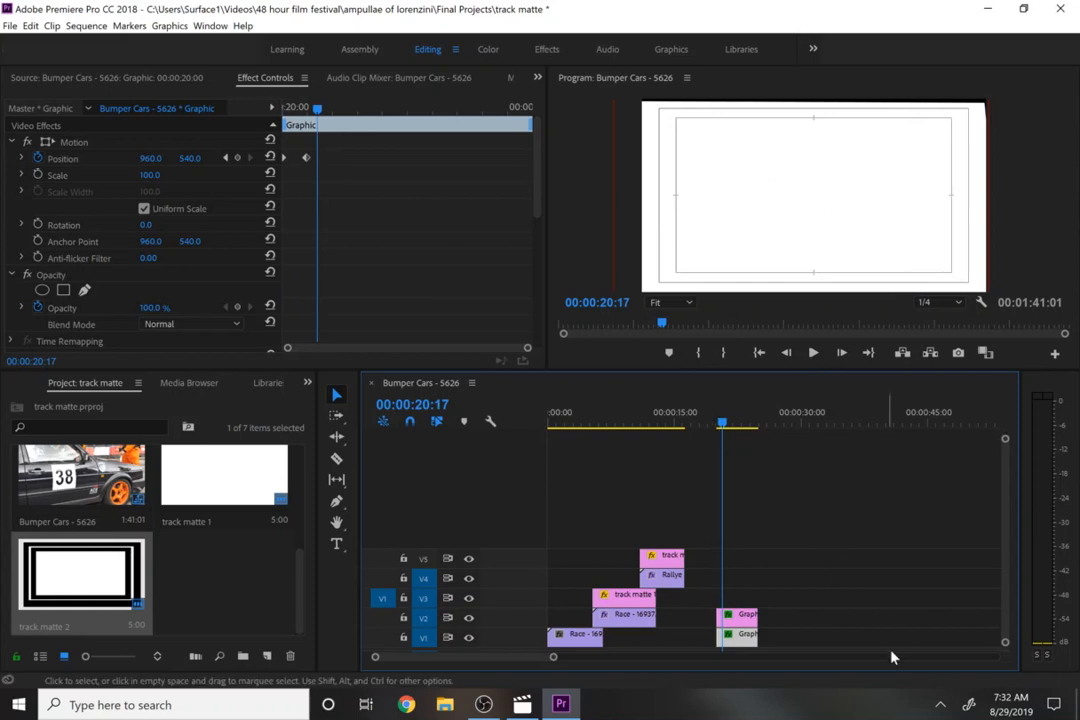
pyautogui.moveTo(743, 639); pyautogui.dragTo(742, 642)
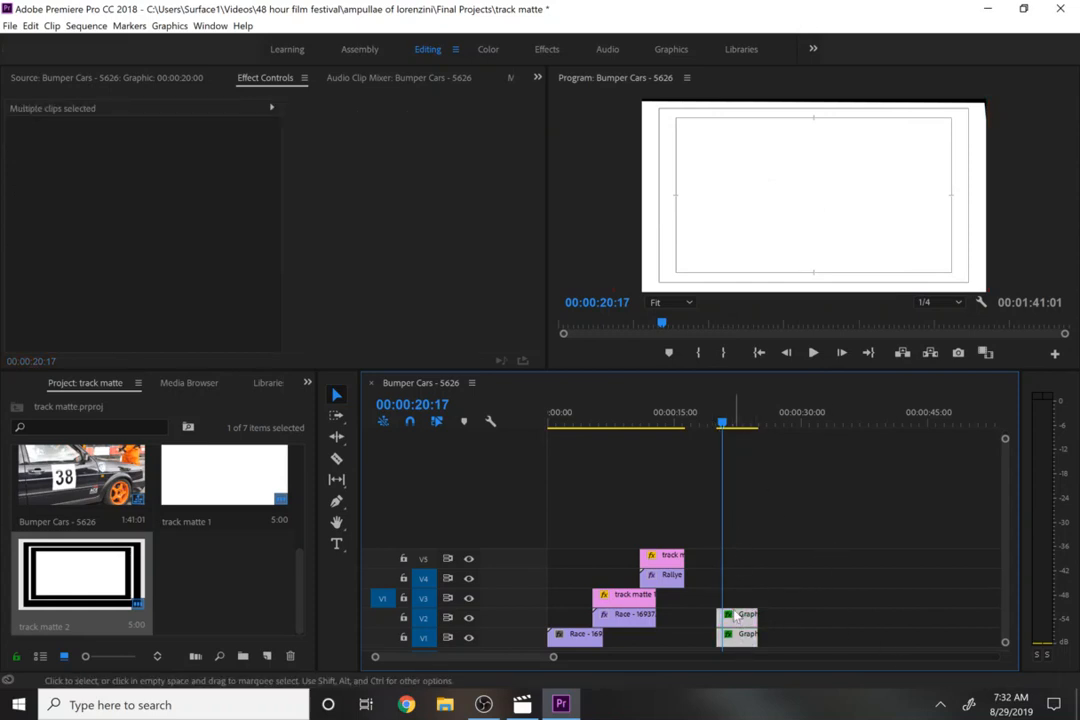
pyautogui.rightClick(736, 617)
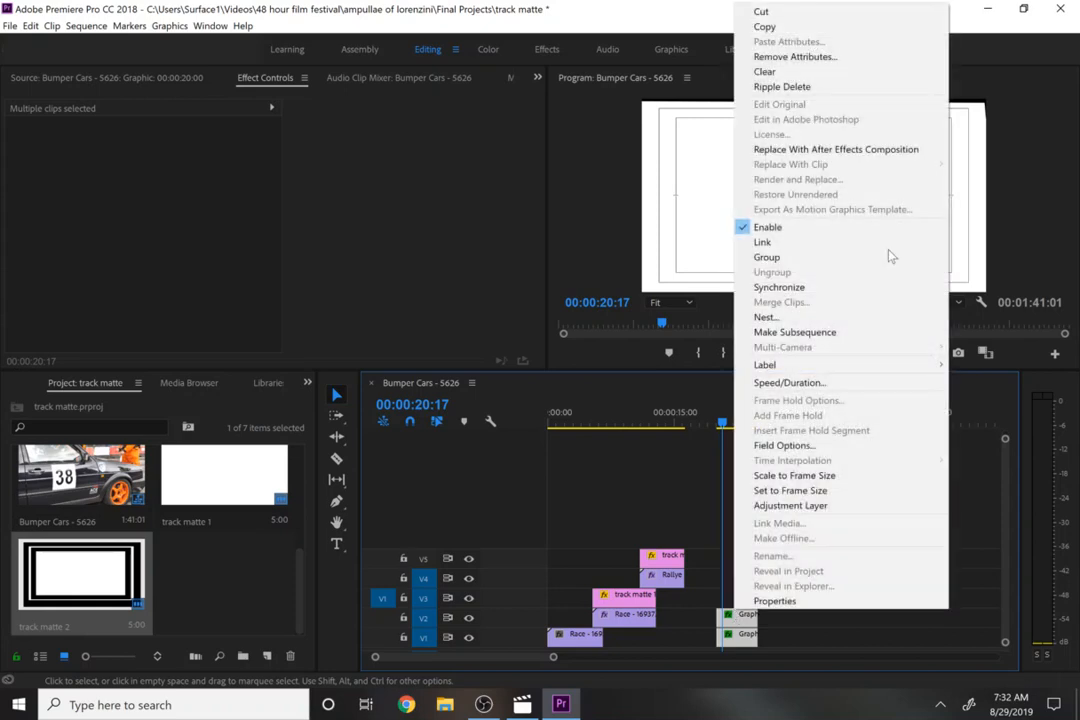
pyautogui.click(858, 318)
pyautogui.write('t')
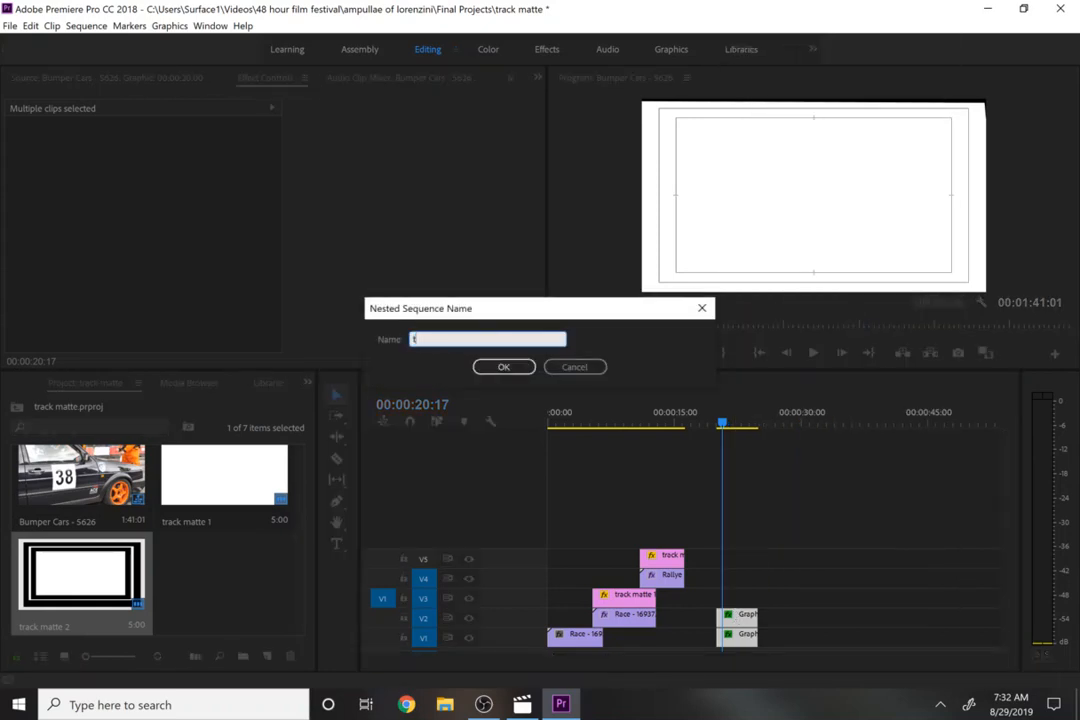
pyautogui.write('rack matte 3')
pyautogui.press('Return')
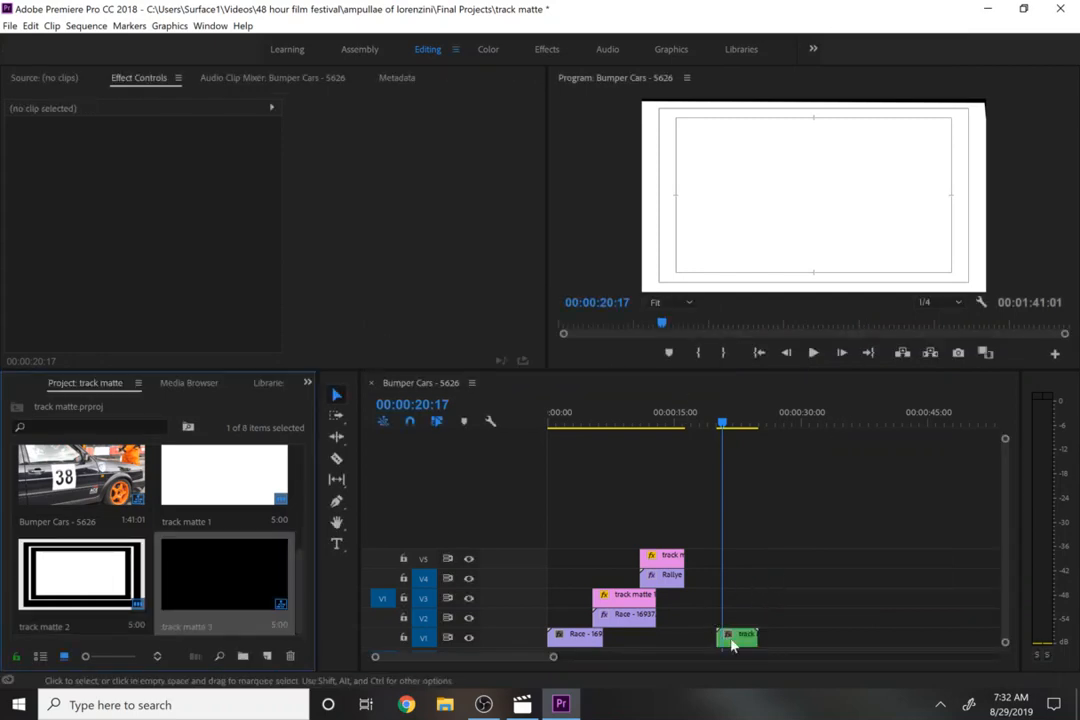
# - Move the Bumper Cars clip onto track V6 and the nested track matte 3 onto V7 directly above it
pyautogui.click(580, 663)
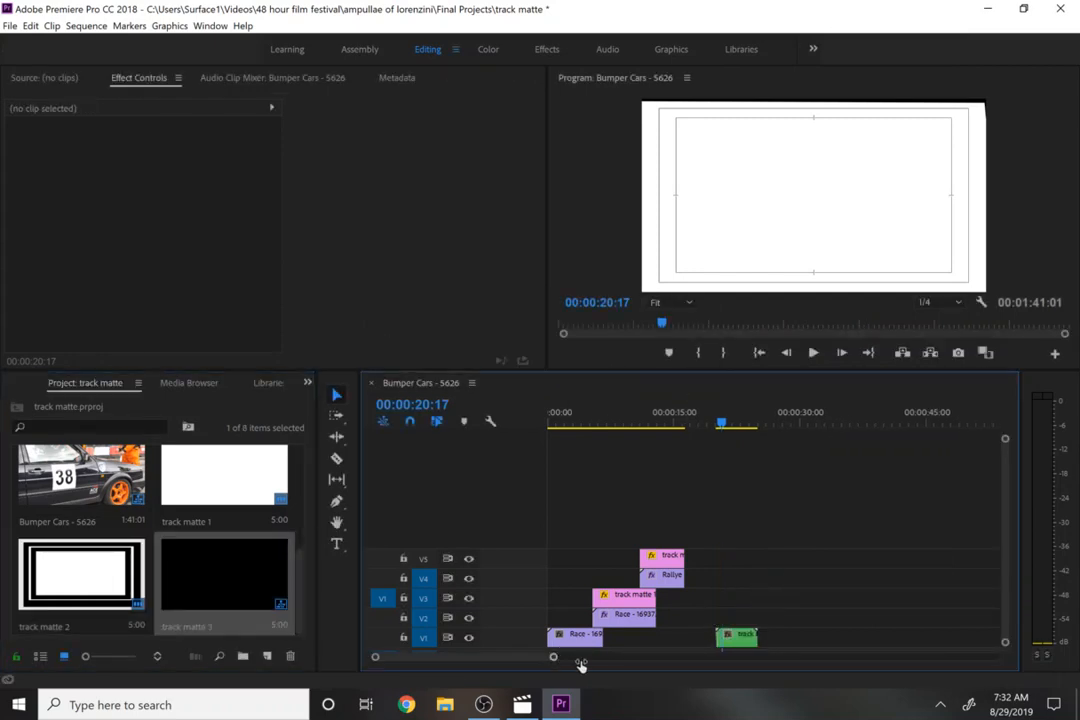
pyautogui.moveTo(580, 663); pyautogui.dragTo(704, 663)
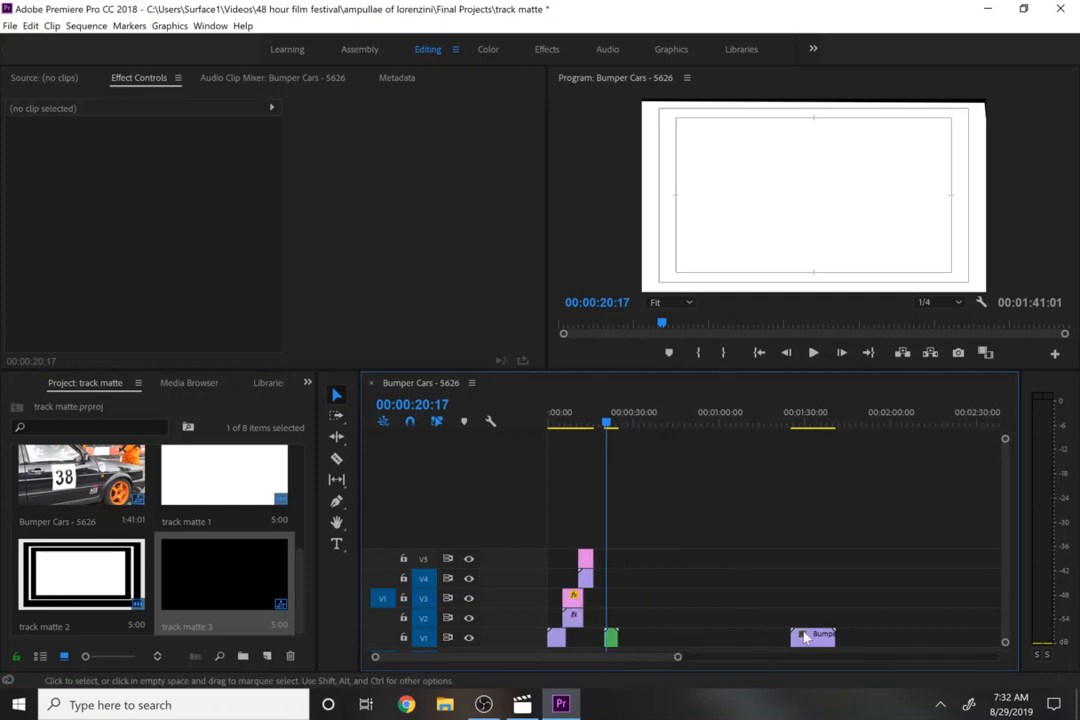
pyautogui.moveTo(805, 637); pyautogui.dragTo(607, 538)
pyautogui.moveTo(611, 638); pyautogui.dragTo(628, 524)
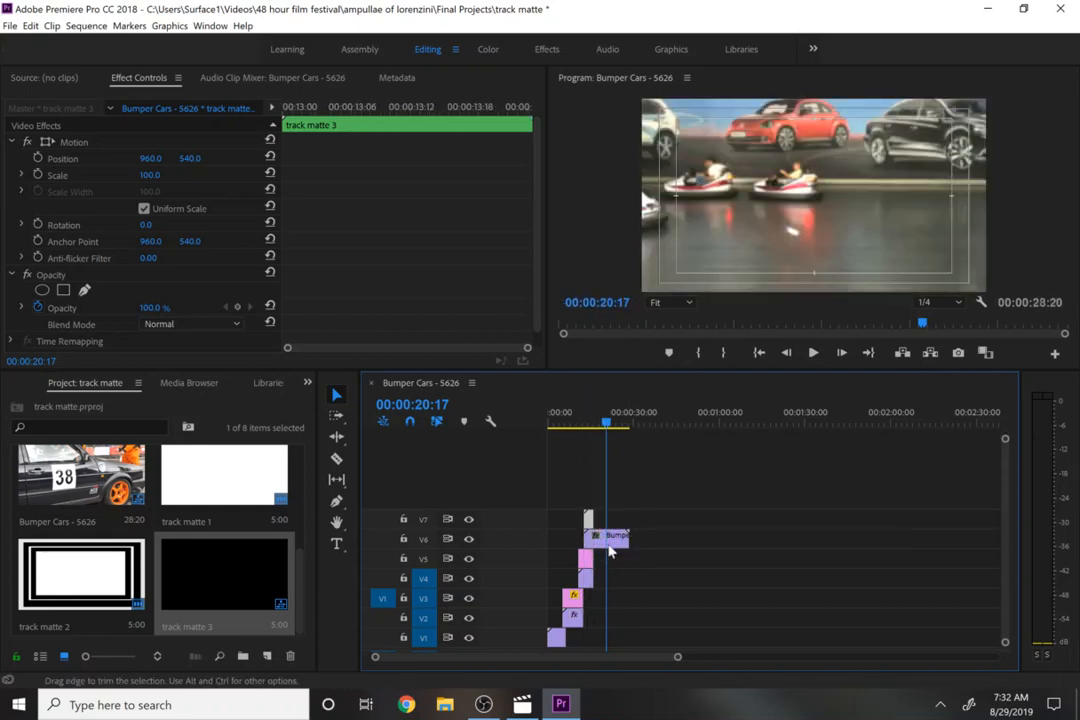
pyautogui.press('super')
pyautogui.write('obs')
pyautogui.click(701, 573)
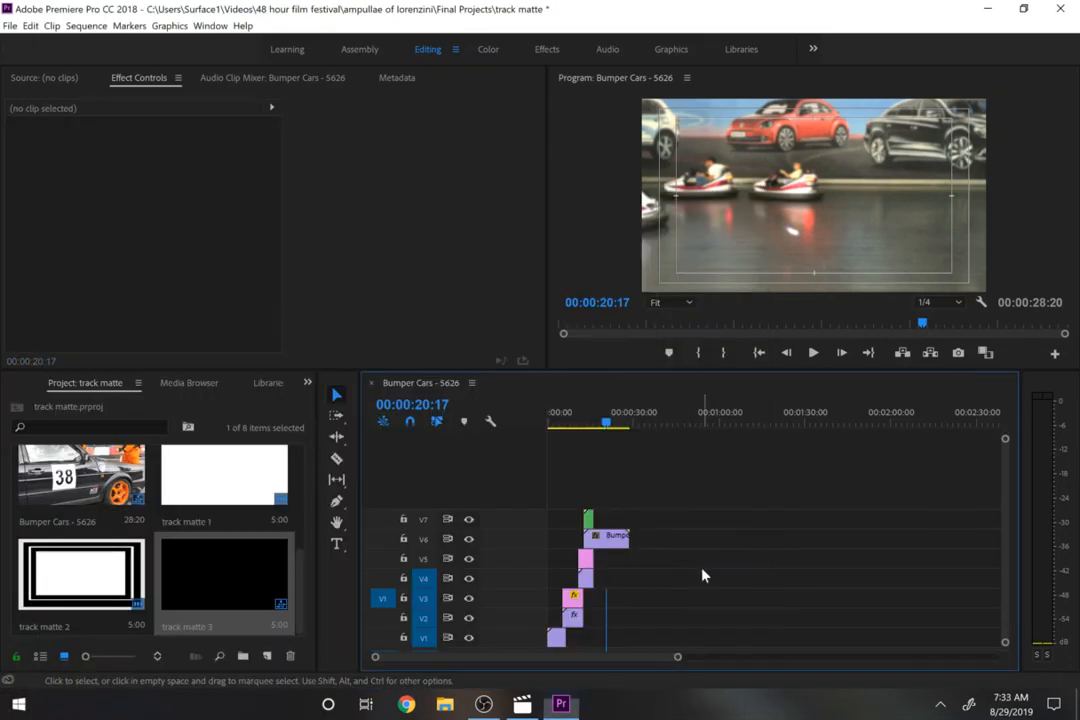
# - Split the Bumper Cars clip on V6 where the track matte 3 clip ends
pyautogui.click(607, 536)
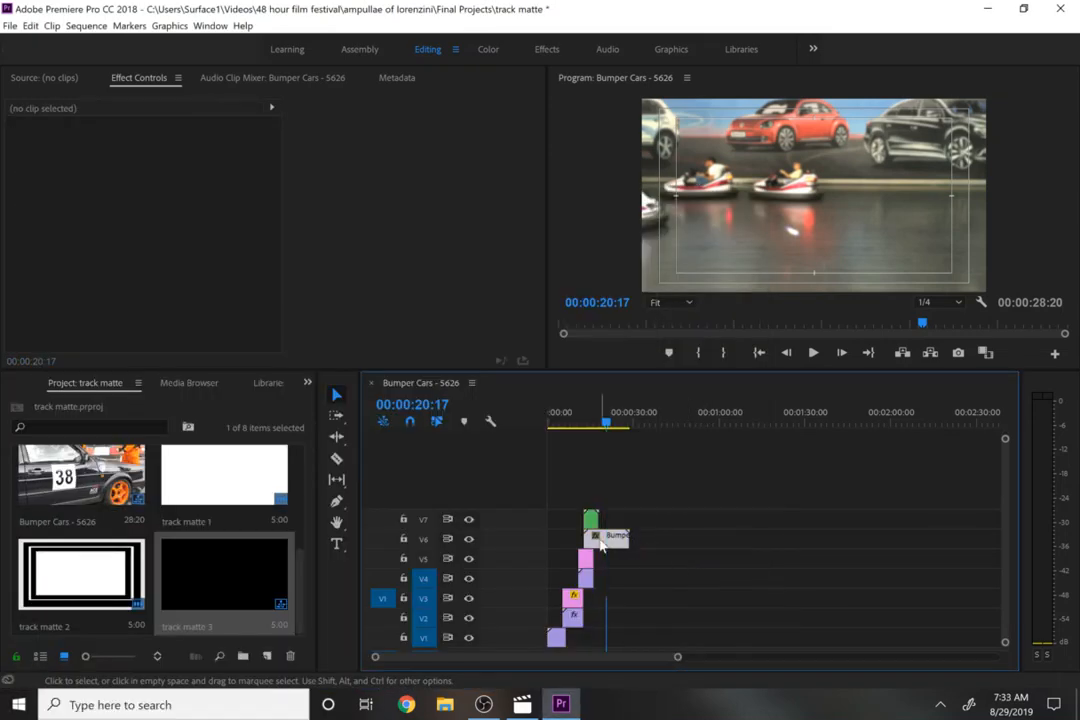
pyautogui.moveTo(677, 659); pyautogui.dragTo(518, 657)
pyautogui.press('c')
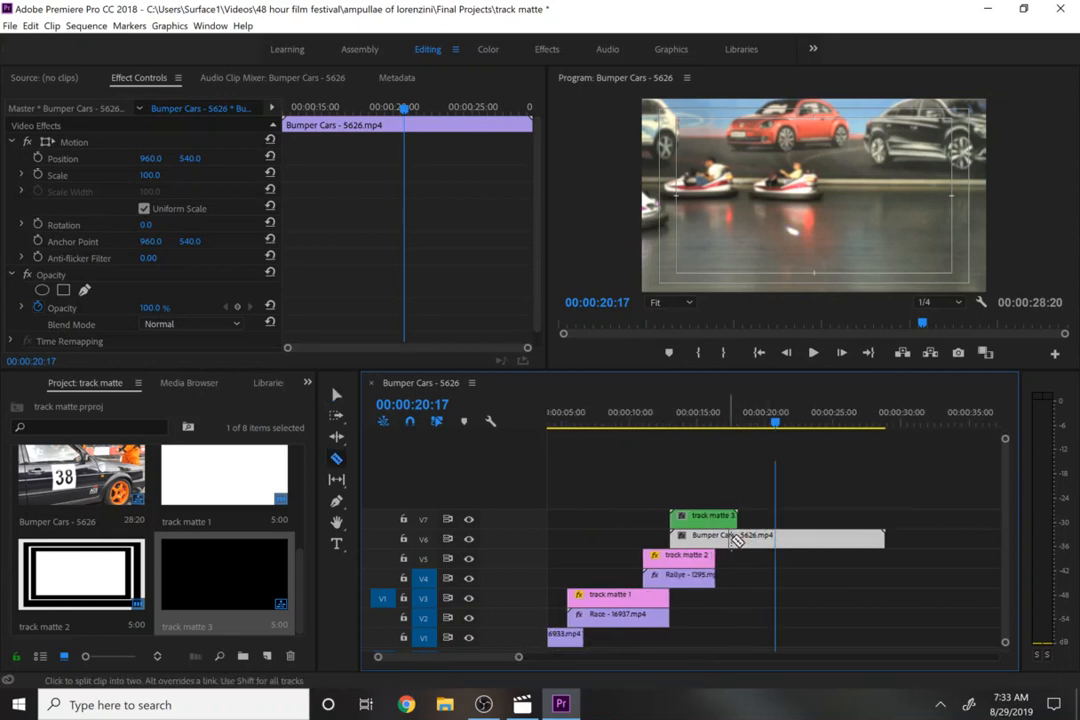
pyautogui.click(737, 538)
pyautogui.press('v')
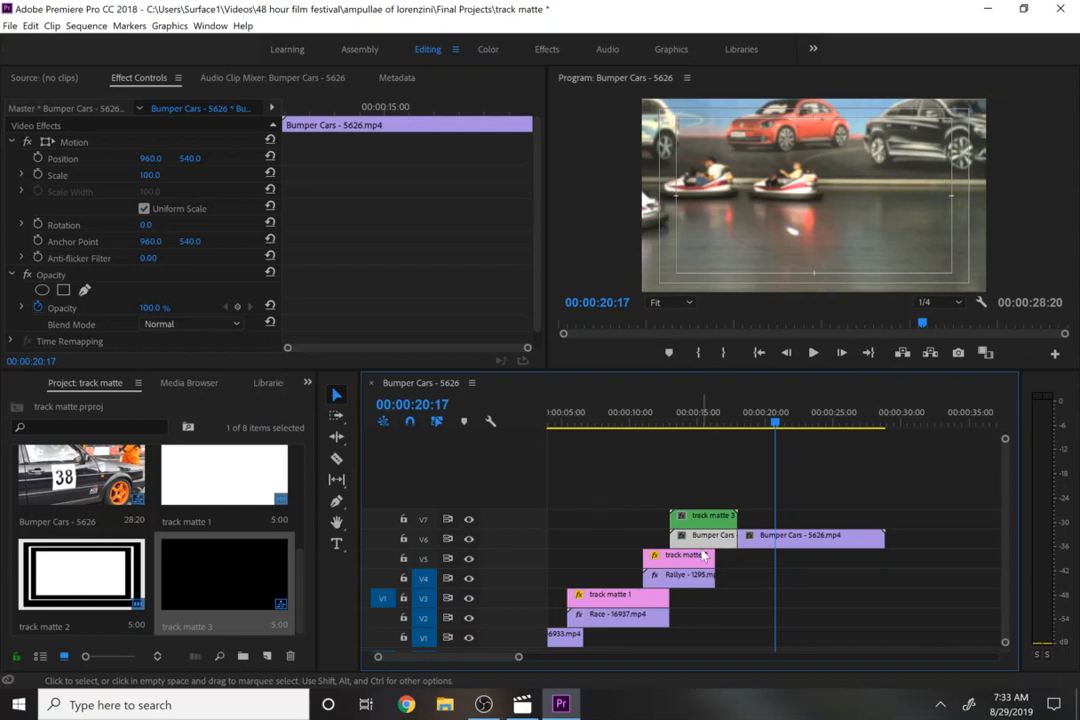
# - Select track matte 3 and the Bumper Cars clips and shift them to start at about 00:00:15:16
pyautogui.moveTo(652, 498); pyautogui.dragTo(748, 551)
pyautogui.click(699, 423)
pyautogui.moveTo(699, 423); pyautogui.dragTo(704, 424)
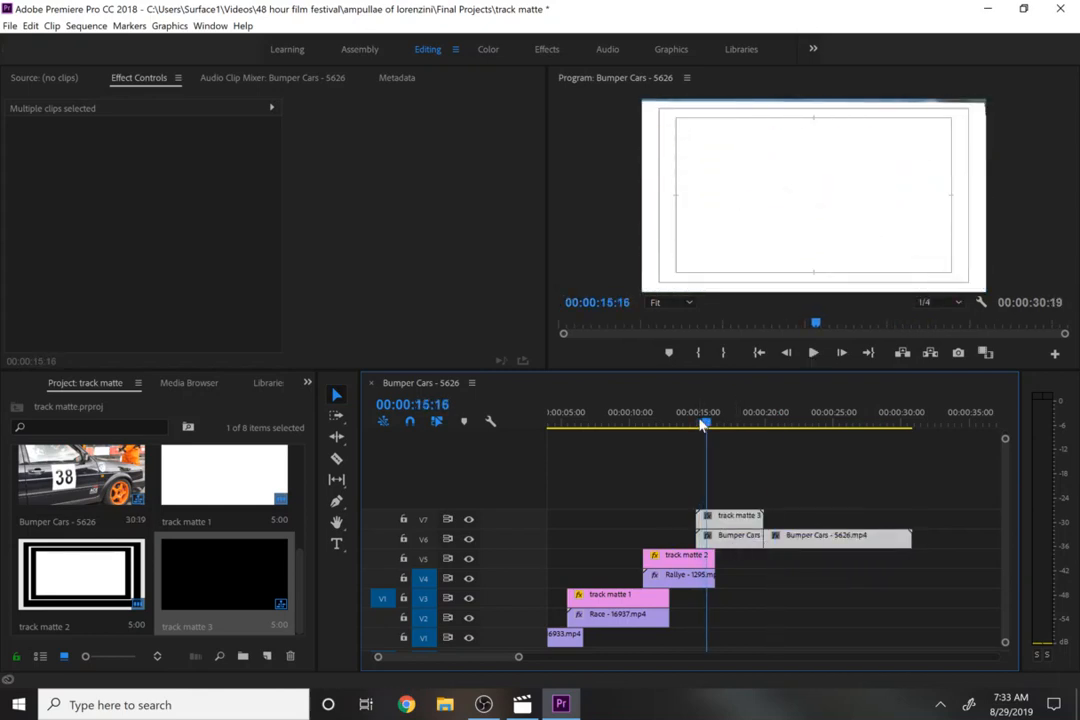
# - Apply the Track Matte Key effect to the first Bumper Cars segment on V6
pyautogui.click(722, 535)
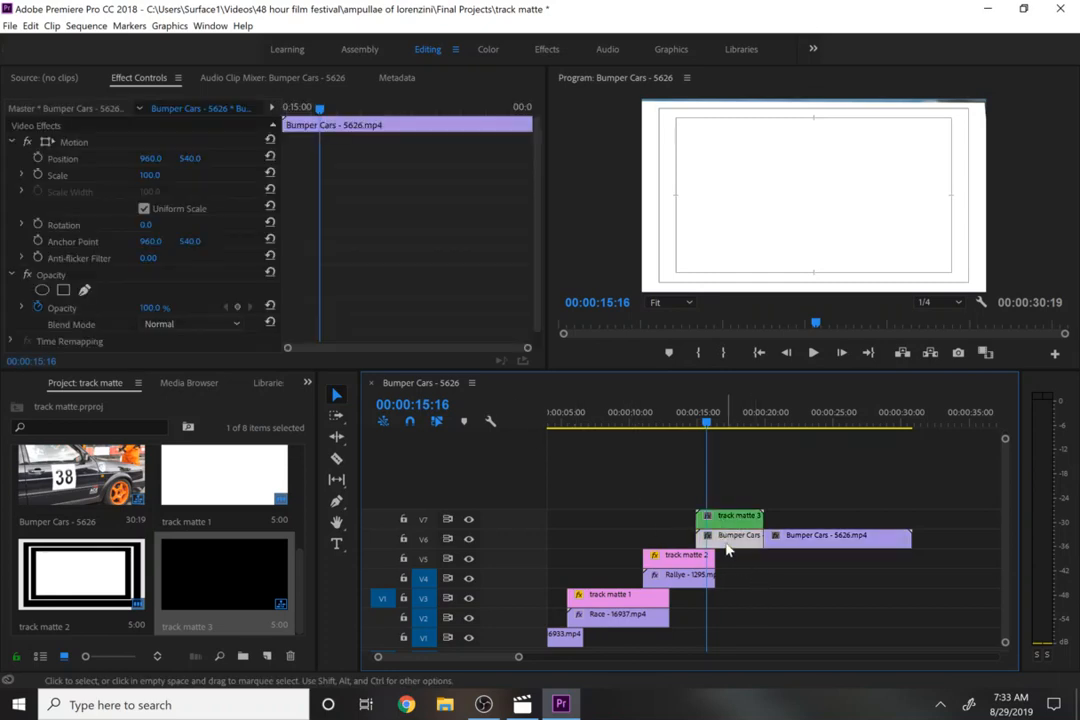
pyautogui.click(307, 382)
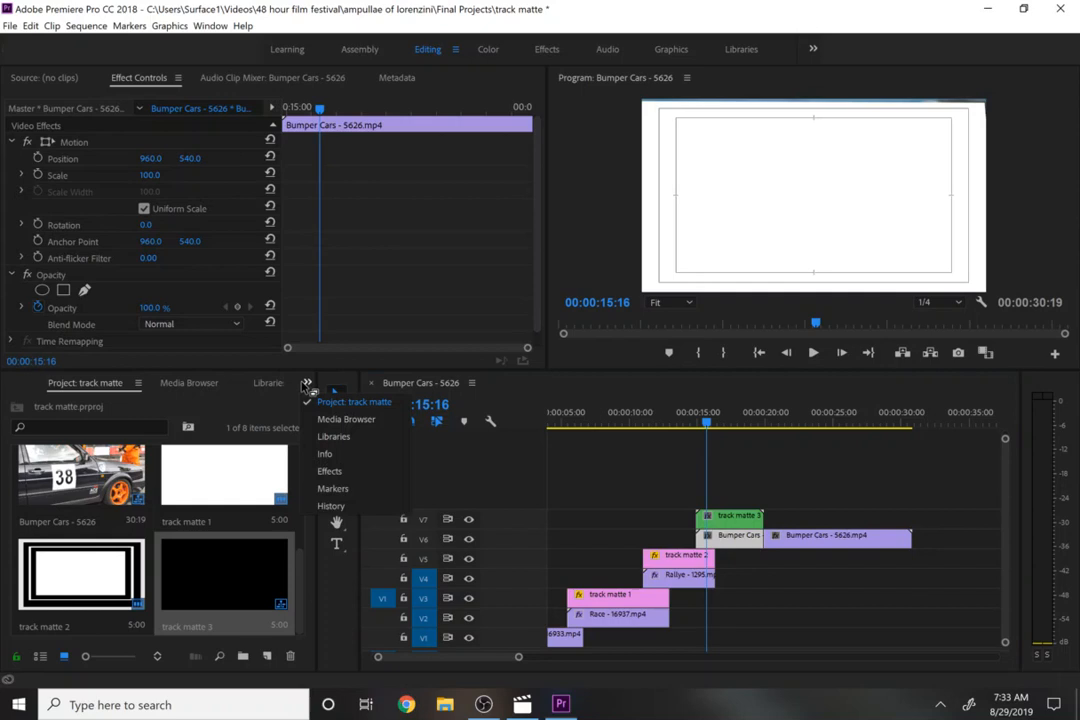
pyautogui.click(357, 480)
pyautogui.moveTo(93, 522); pyautogui.dragTo(717, 541)
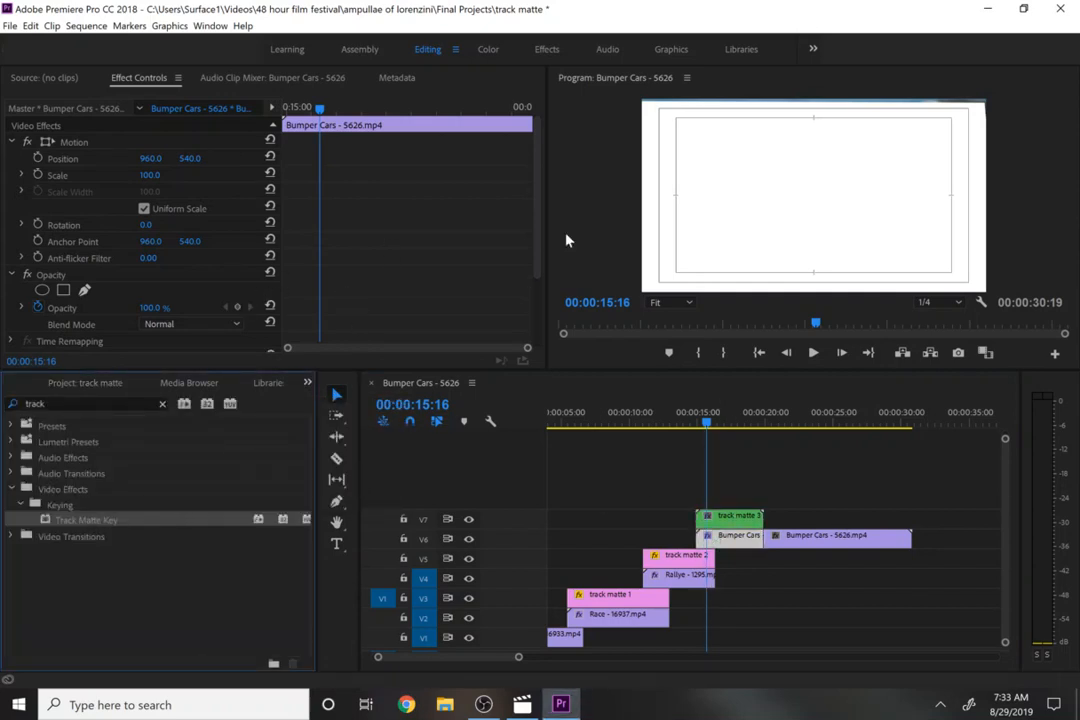
# - Set the Track Matte Key's matte on the first Bumper Cars segment to Video 7
pyautogui.moveTo(541, 280); pyautogui.dragTo(527, 357)
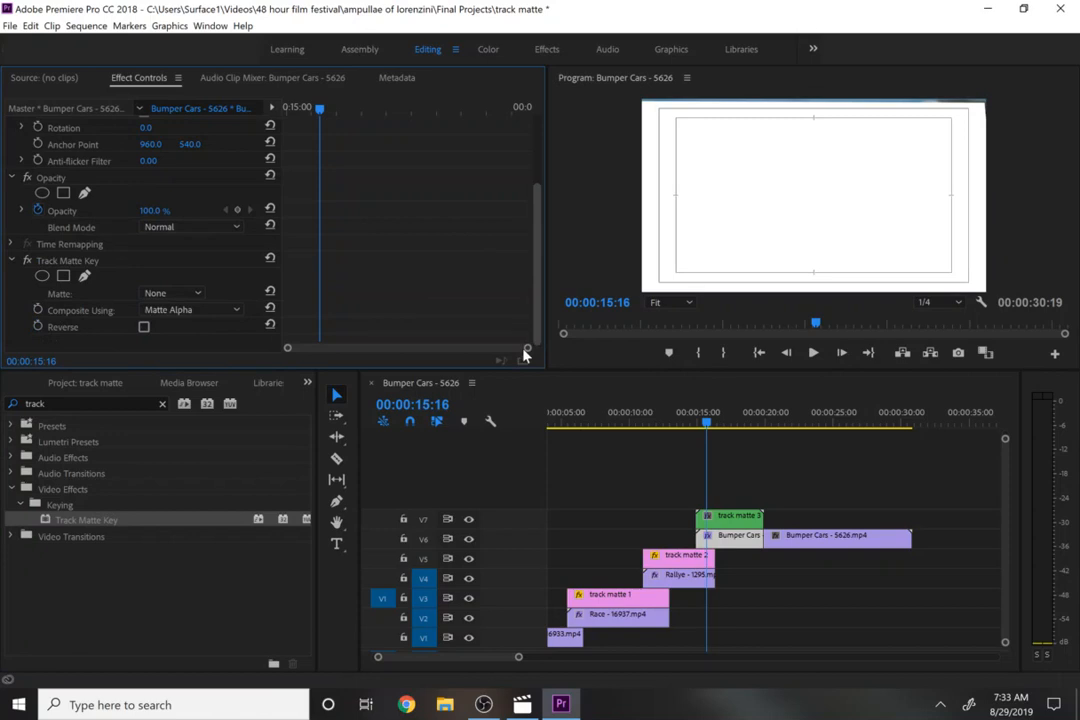
pyautogui.click(188, 293)
pyautogui.click(153, 270)
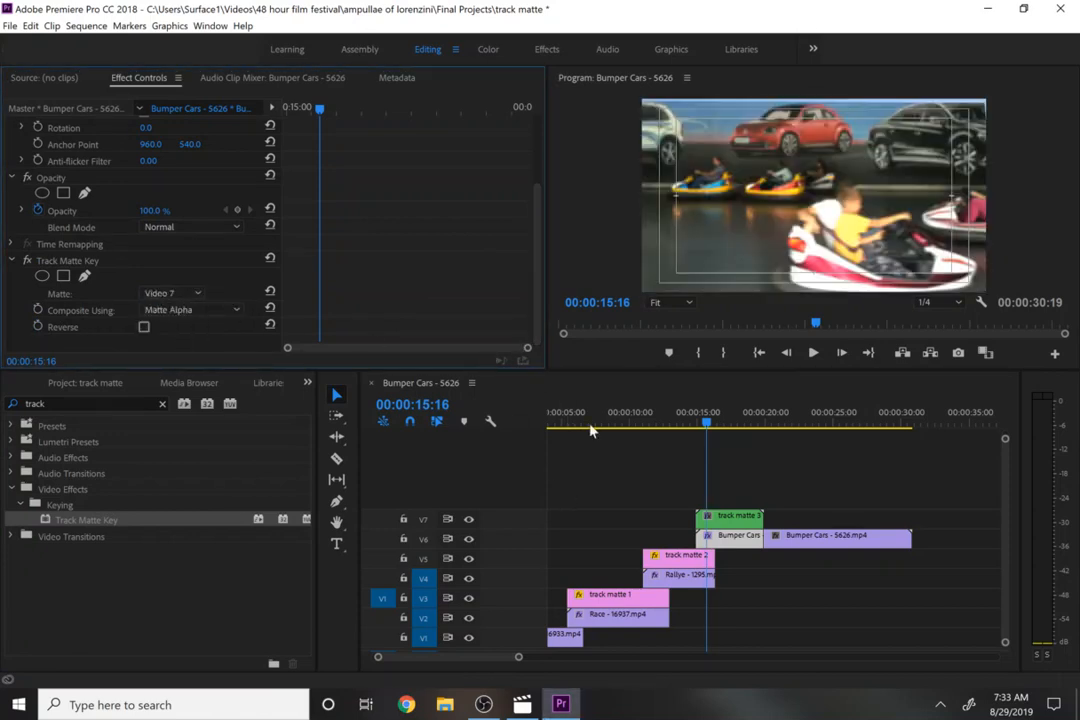
# - Play back and scrub the timeline around 00:00:15 to preview the wipe transition into Bumper Cars
pyautogui.click(697, 428)
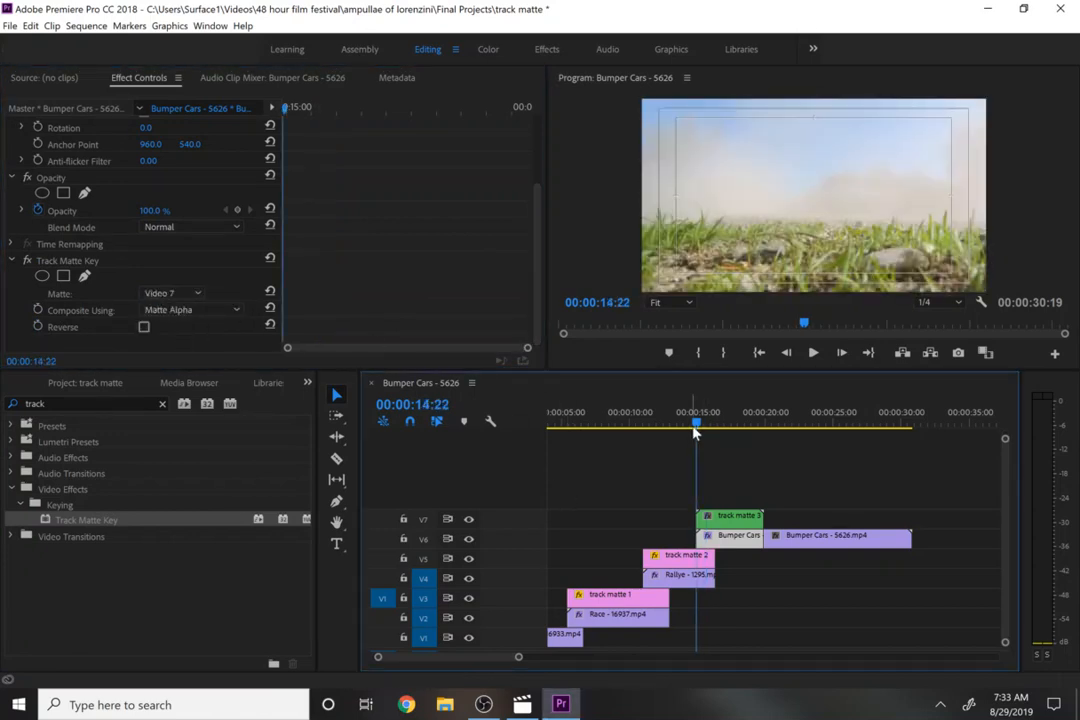
pyautogui.press('space')
pyautogui.press('space')
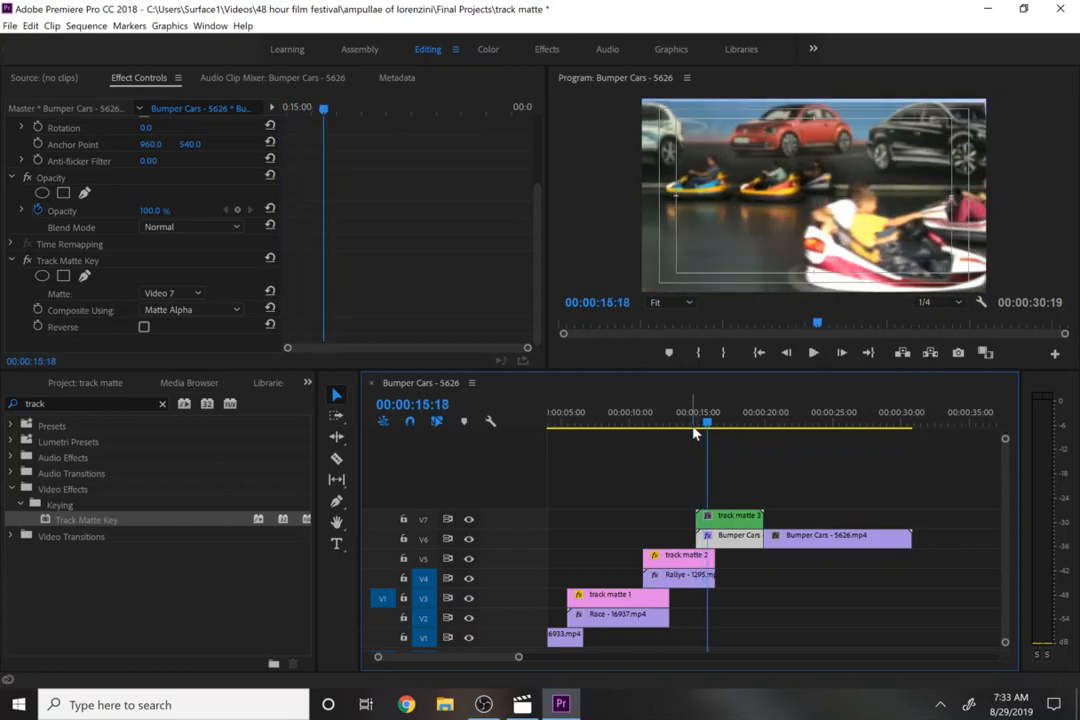
pyautogui.click(692, 421)
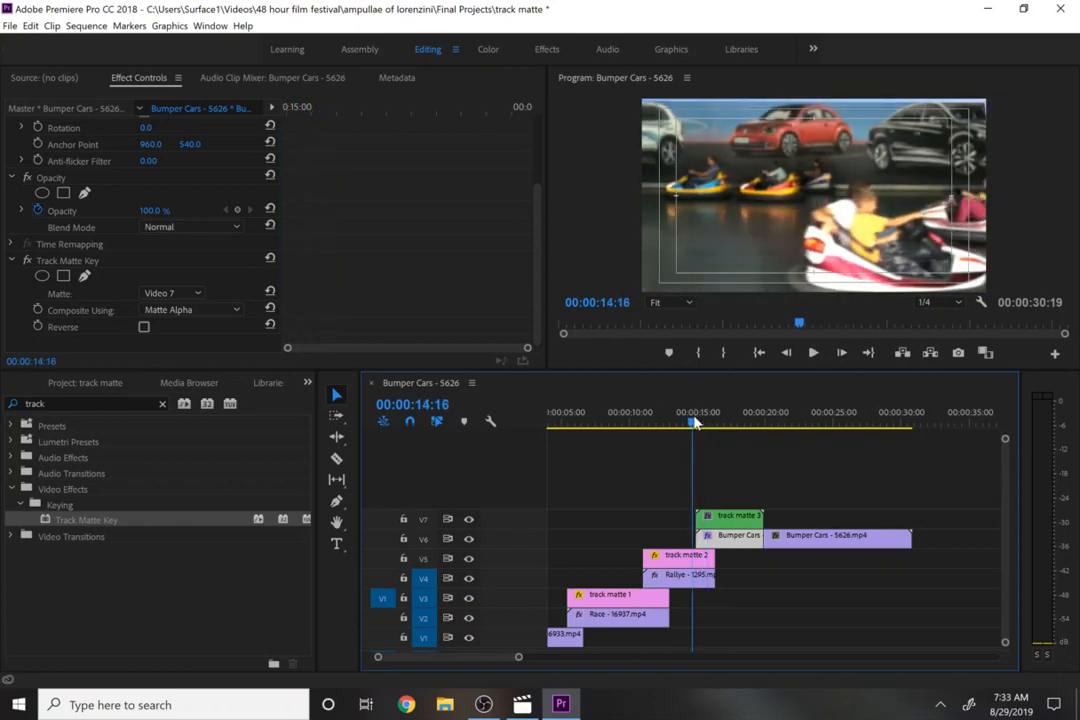
pyautogui.click(593, 423)
pyautogui.click(581, 427)
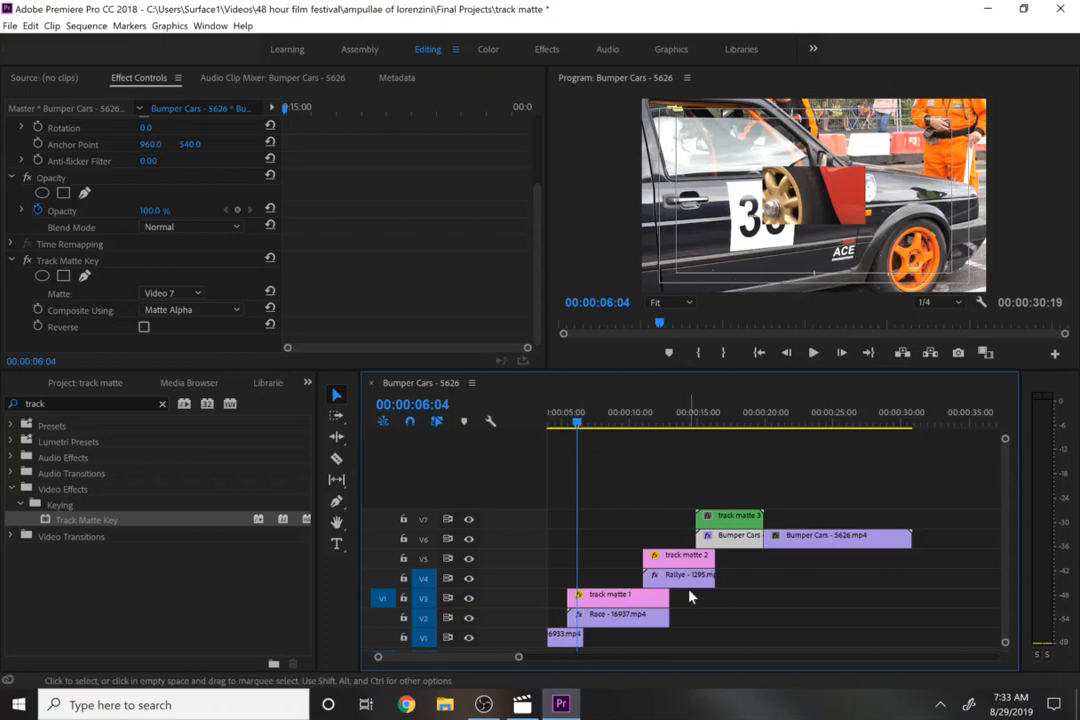
# - Try moving track matte 3 later on V7 and placing the imported zigzag image 83102.jpg above the first Bumper Cars segment
pyautogui.moveTo(727, 519); pyautogui.dragTo(820, 518)
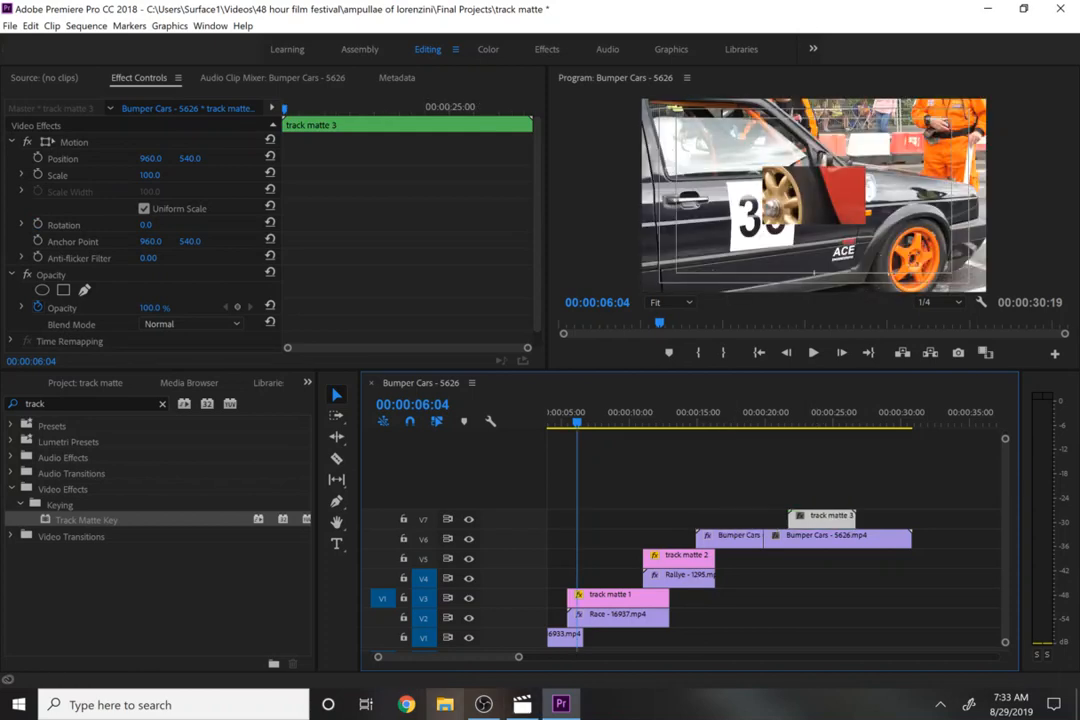
pyautogui.click(66, 385)
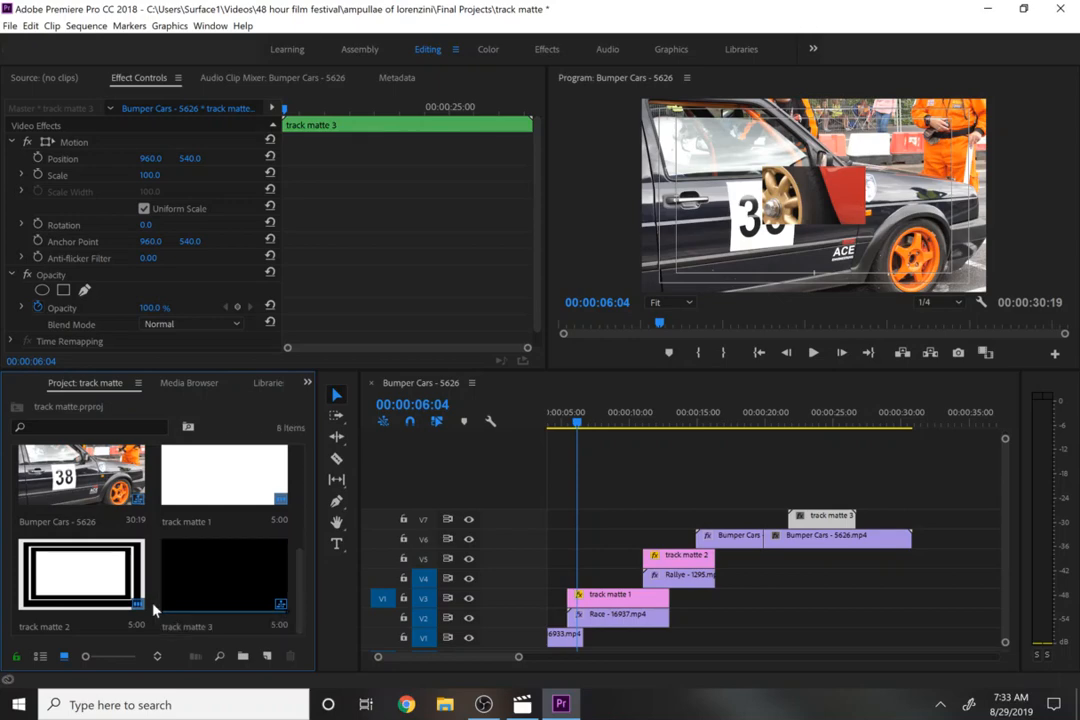
pyautogui.doubleClick(128, 508)
pyautogui.doubleClick(174, 184)
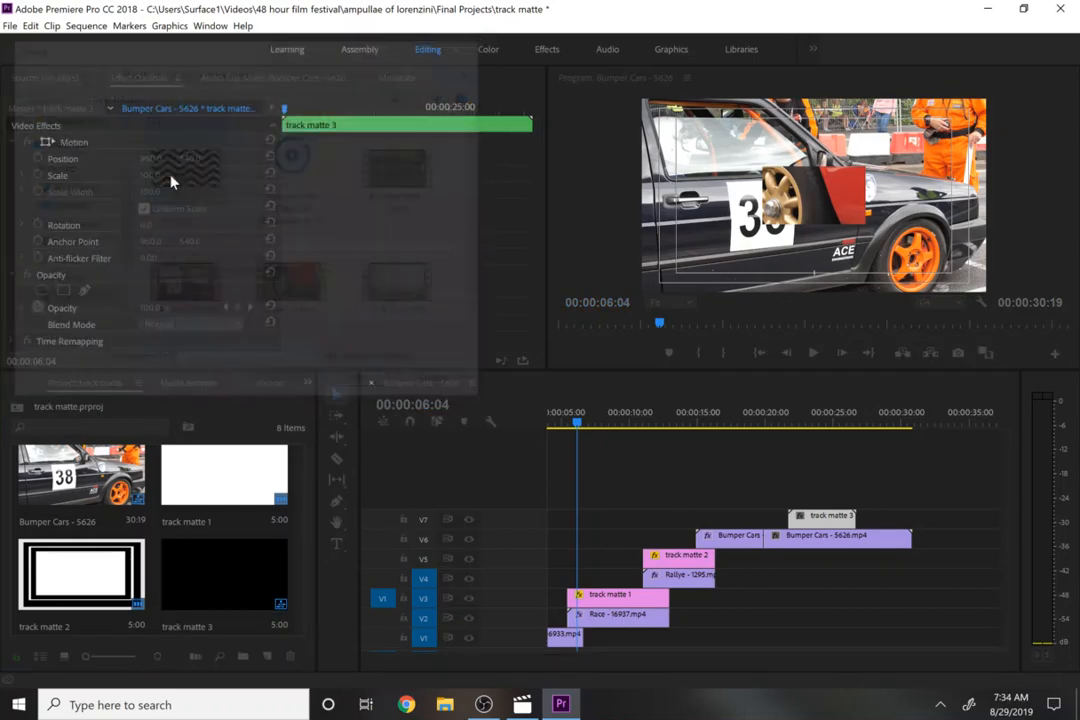
pyautogui.moveTo(145, 565); pyautogui.dragTo(712, 522)
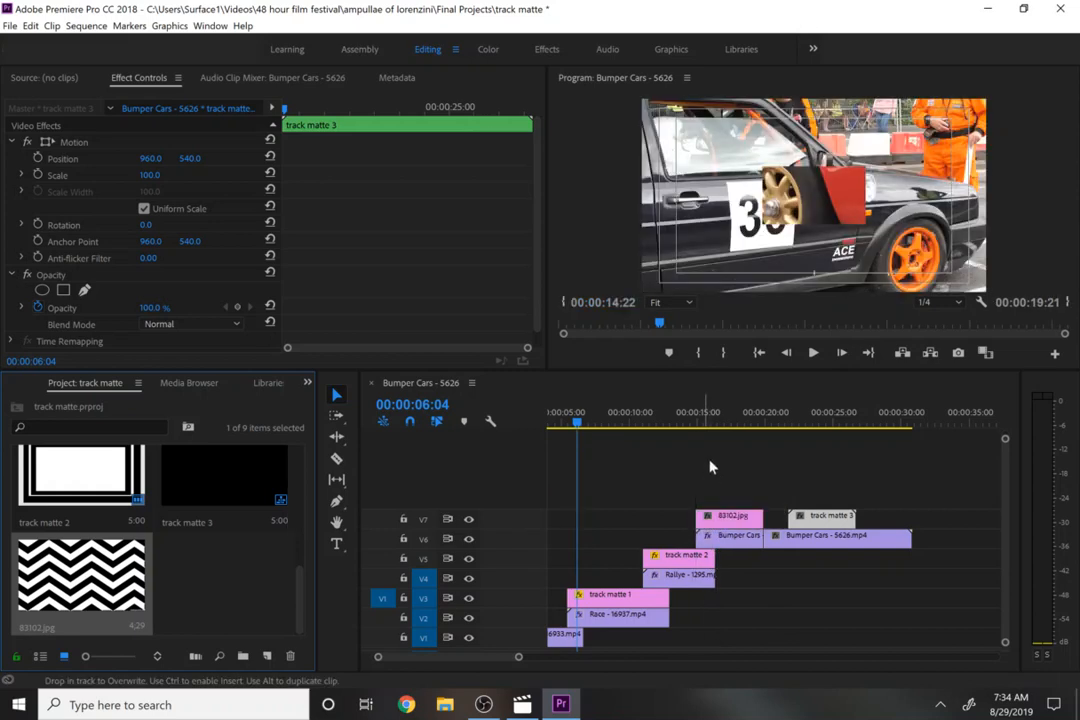
# - Try switching the Bumper Cars Track Matte Key to Matte Luma, then undo back to the original track matte 3 layout
pyautogui.click(709, 455)
pyautogui.moveTo(717, 430); pyautogui.dragTo(712, 440)
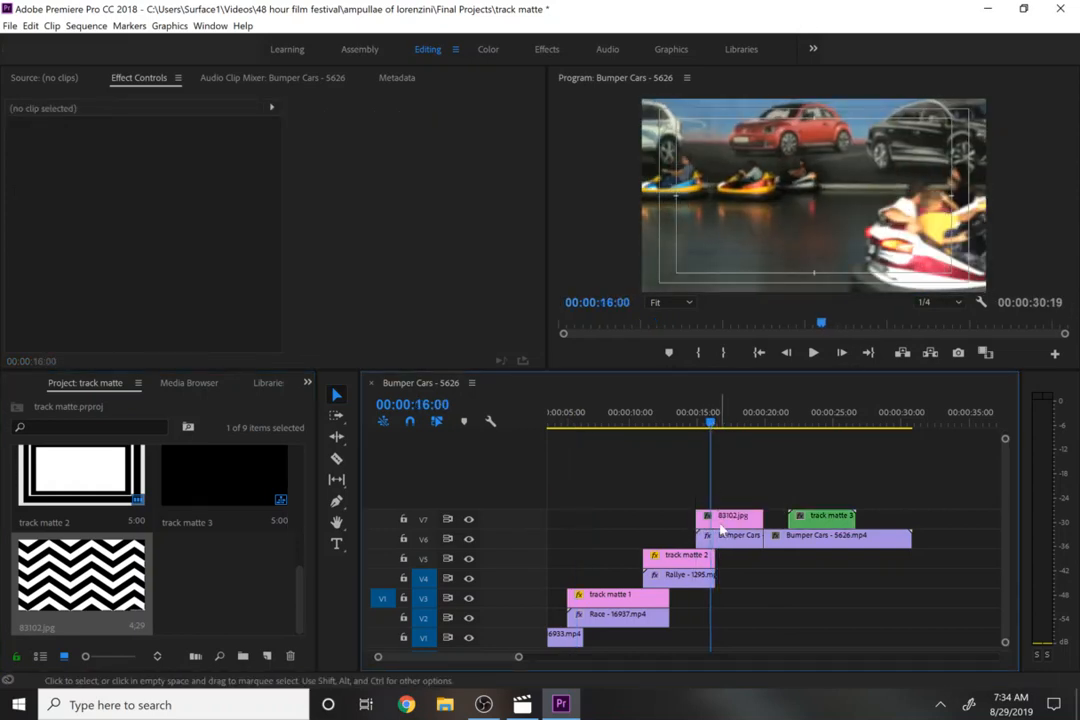
pyautogui.click(719, 520)
pyautogui.doubleClick(721, 522)
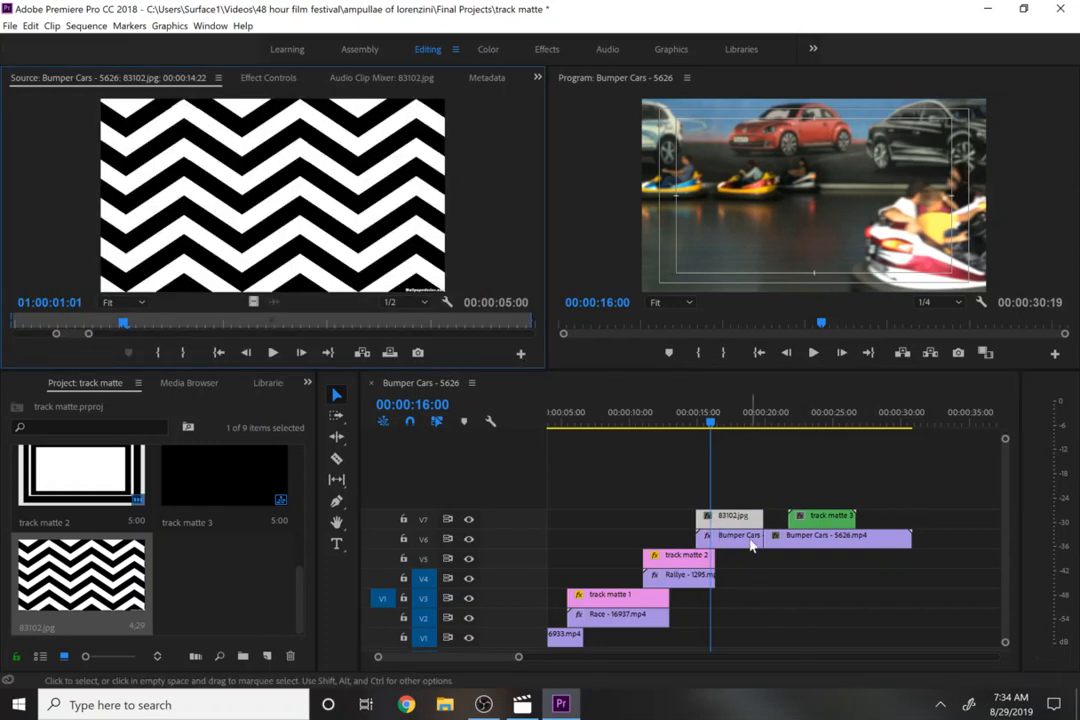
pyautogui.click(752, 545)
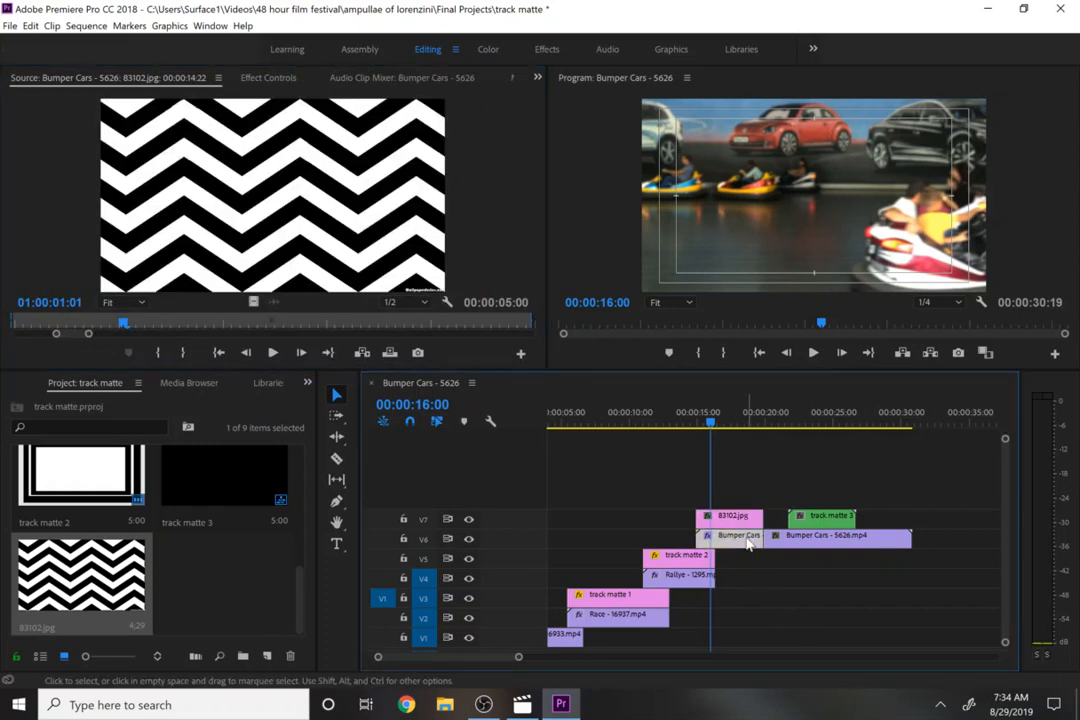
pyautogui.click(264, 78)
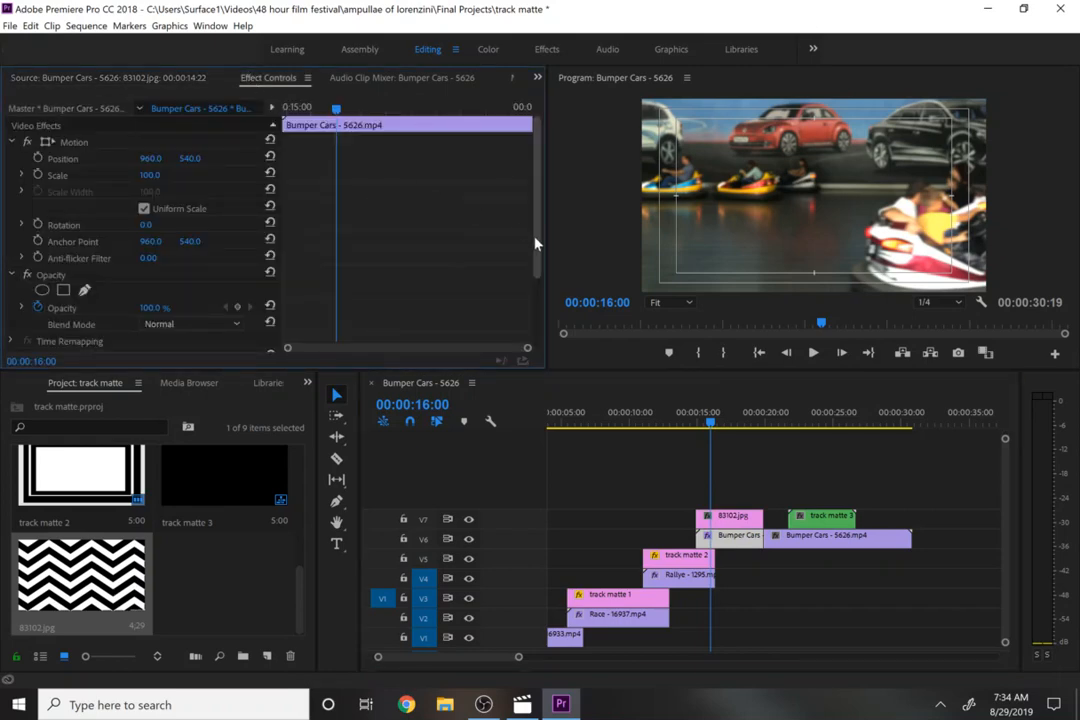
pyautogui.moveTo(535, 241); pyautogui.dragTo(533, 311)
pyautogui.click(238, 314)
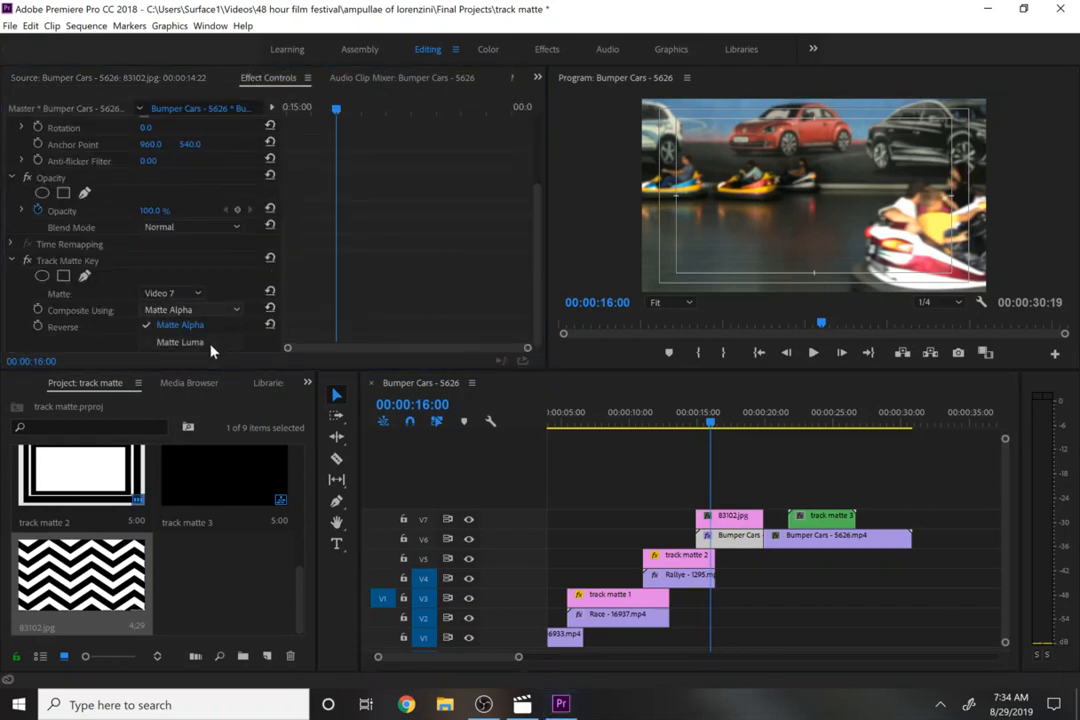
pyautogui.click(210, 344)
pyautogui.moveTo(706, 425)
pyautogui.mouseDown()
pyautogui.moveTo(694, 429)
pyautogui.moveTo(718, 443)
pyautogui.moveTo(708, 438)
pyautogui.mouseUp()
pyautogui.hotkey('ctrl', 'z')
pyautogui.hotkey('ctrl', 'z')
pyautogui.hotkey('ctrl', 'z')
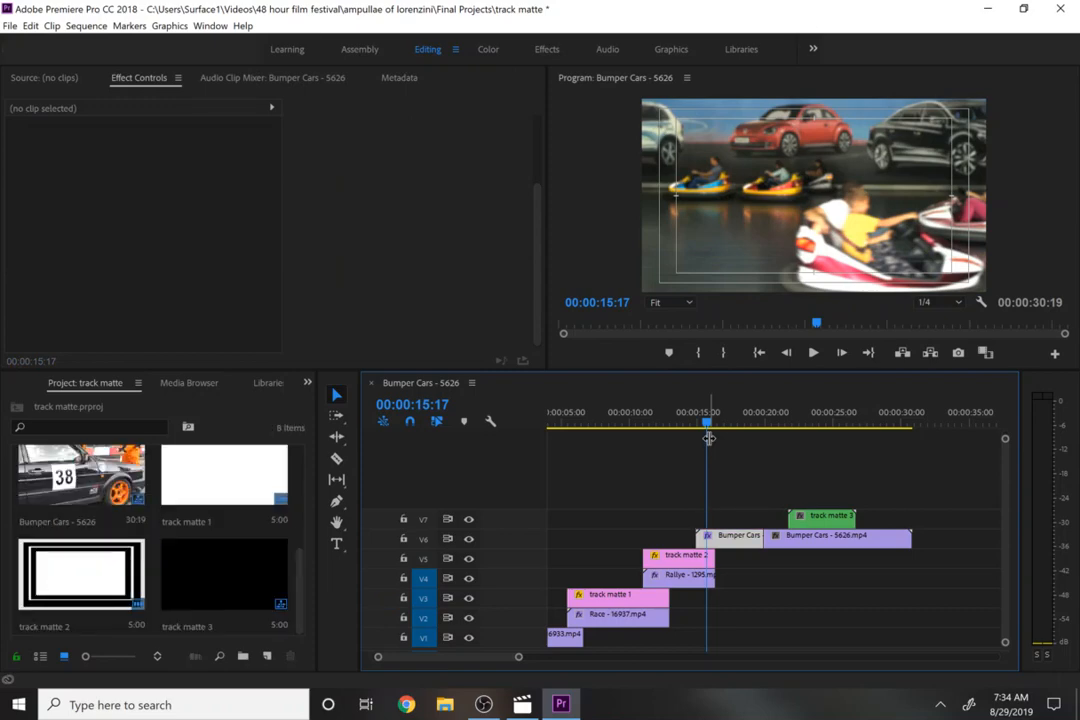
pyautogui.hotkey('ctrl', 'z')
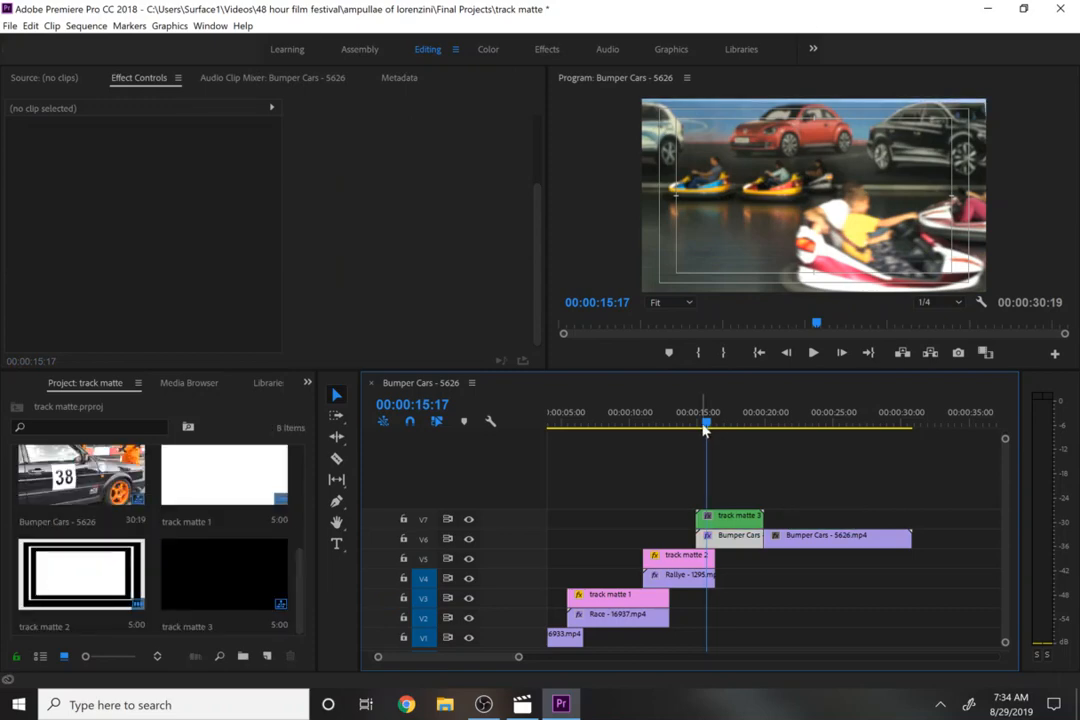
# - Trim the second Bumper Cars segment on V6 to end at 00:00:24:10
pyautogui.moveTo(706, 425); pyautogui.dragTo(706, 459)
pyautogui.moveTo(697, 462); pyautogui.dragTo(690, 457)
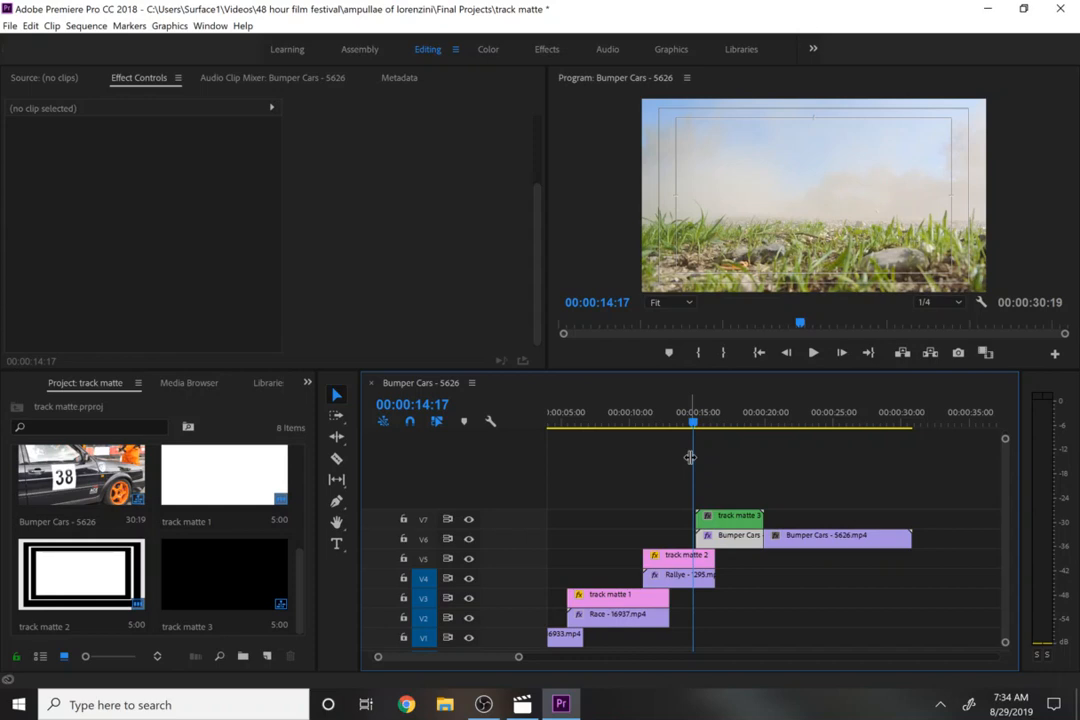
pyautogui.moveTo(812, 415); pyautogui.dragTo(825, 415)
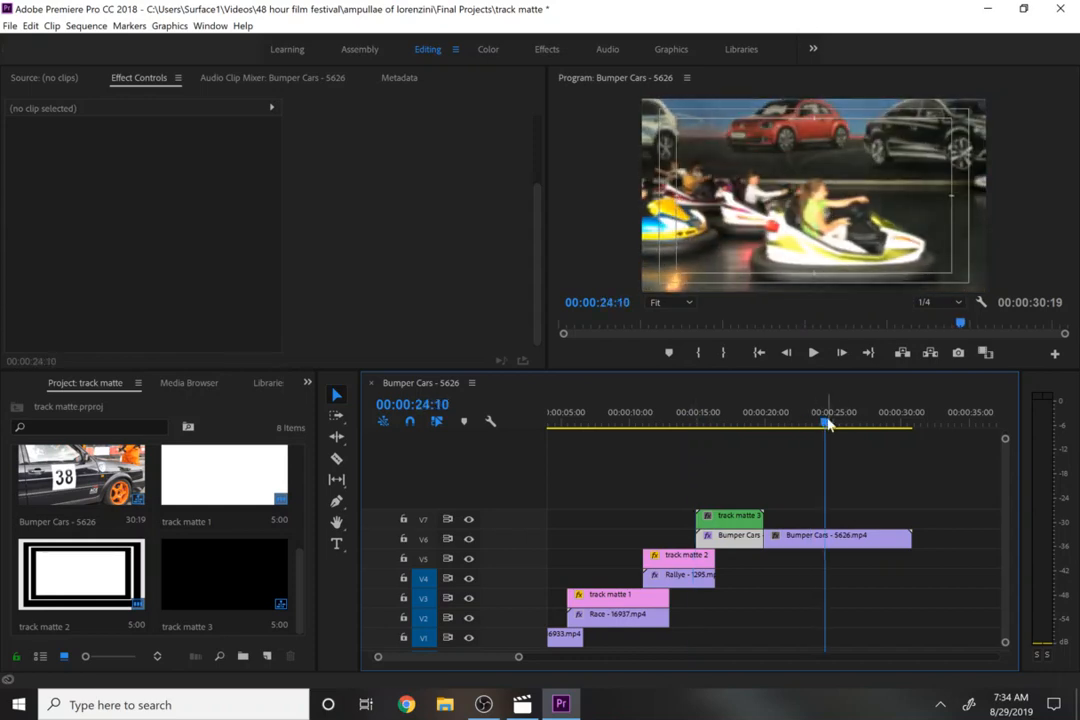
pyautogui.moveTo(765, 536); pyautogui.dragTo(824, 540)
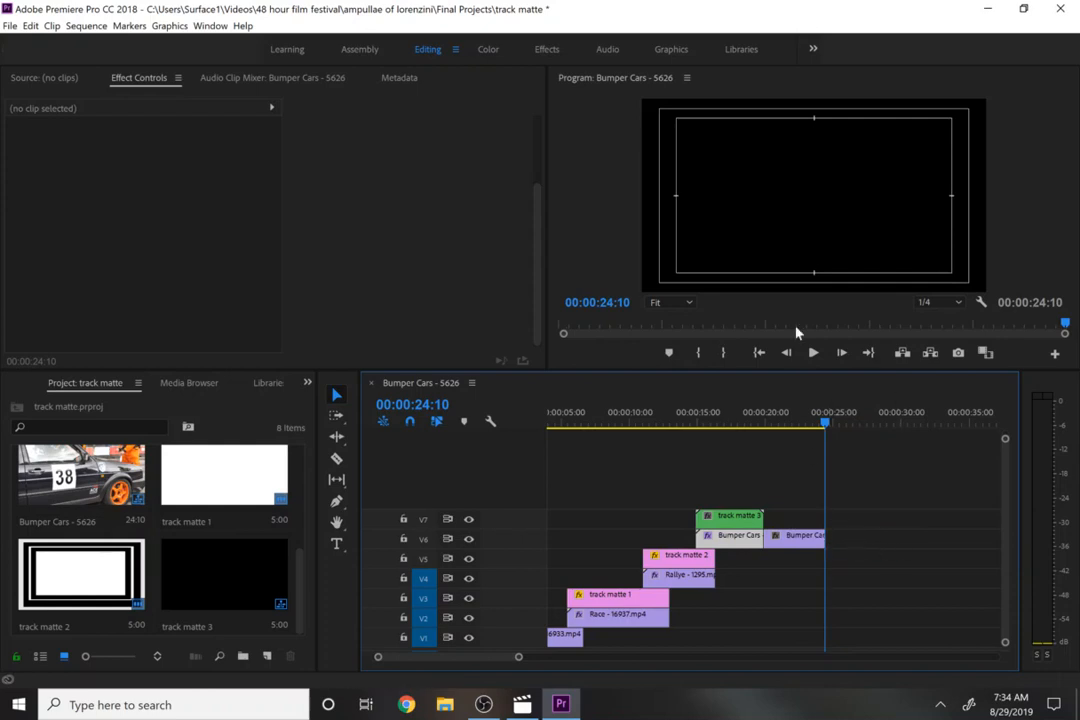
# - Create a title at 00:00:24:10 reading "Track Matte Transitions" with the presenter's name on a second line
pyautogui.press('t')
pyautogui.click(732, 176)
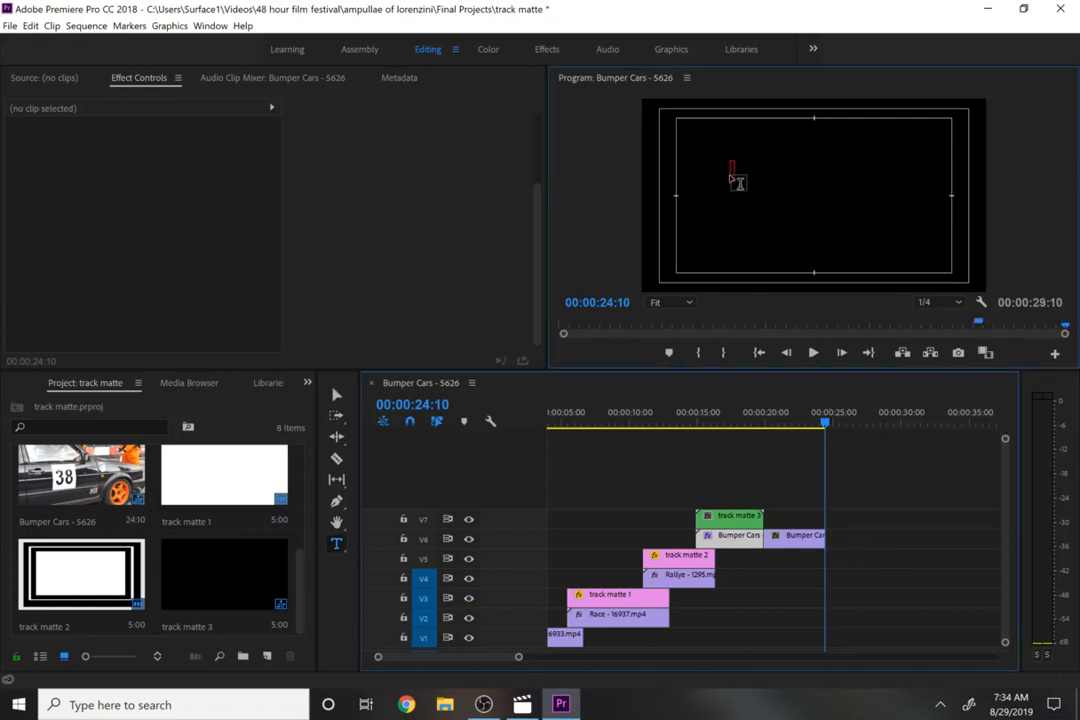
pyautogui.write('Track Matt')
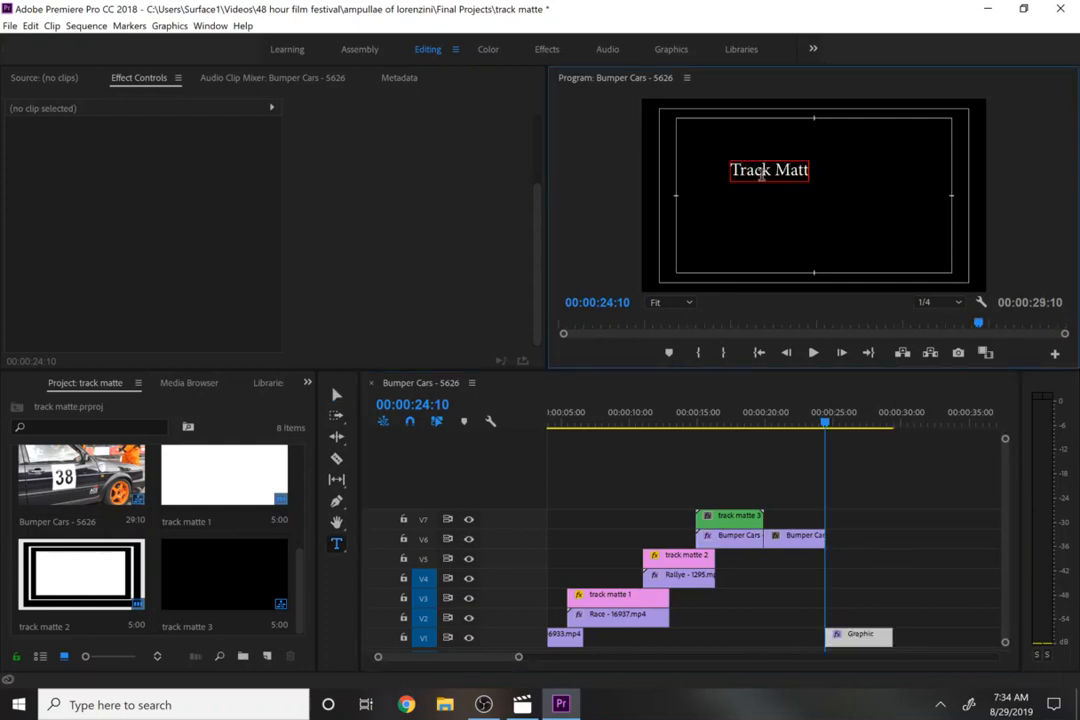
pyautogui.write('e Transition')
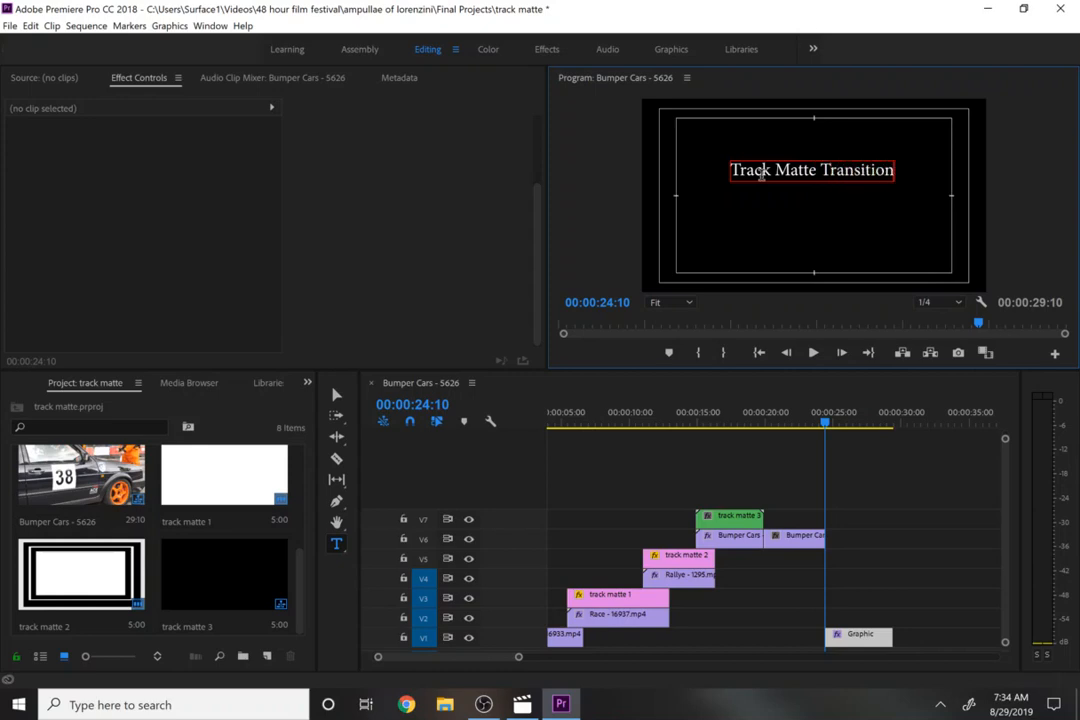
pyautogui.write('s')
pyautogui.press('Return')
pyautogui.write('Mr. Lo')
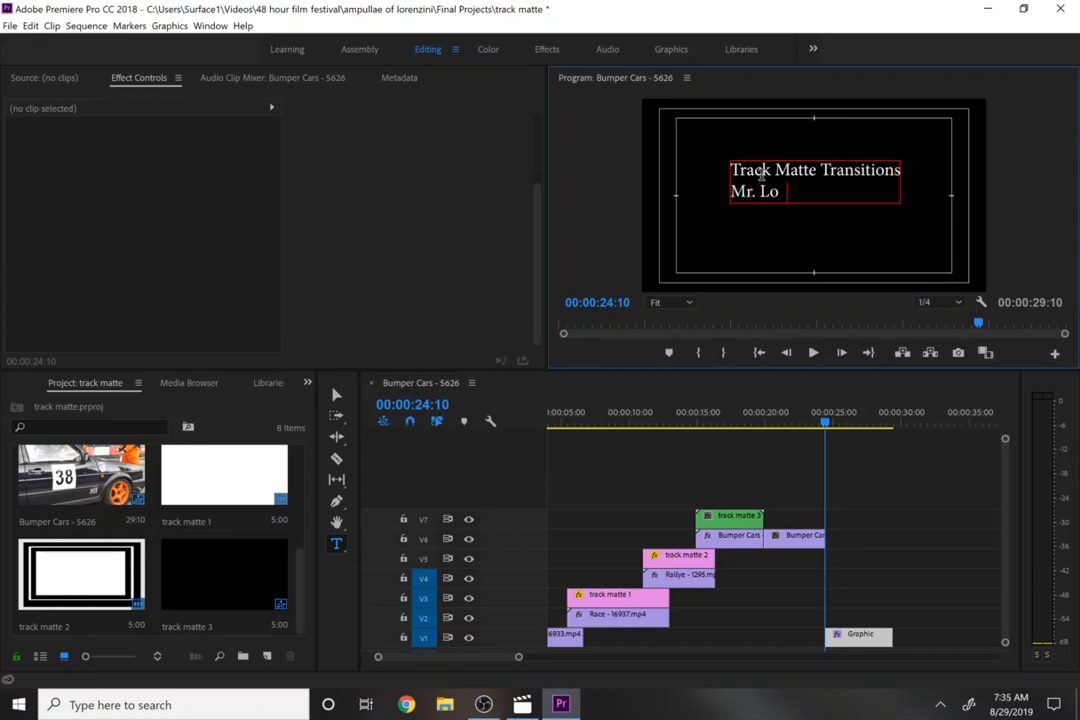
pyautogui.write('bell')
pyautogui.press('BackSpace')
pyautogui.press('BackSpace')
pyautogui.write('ello')
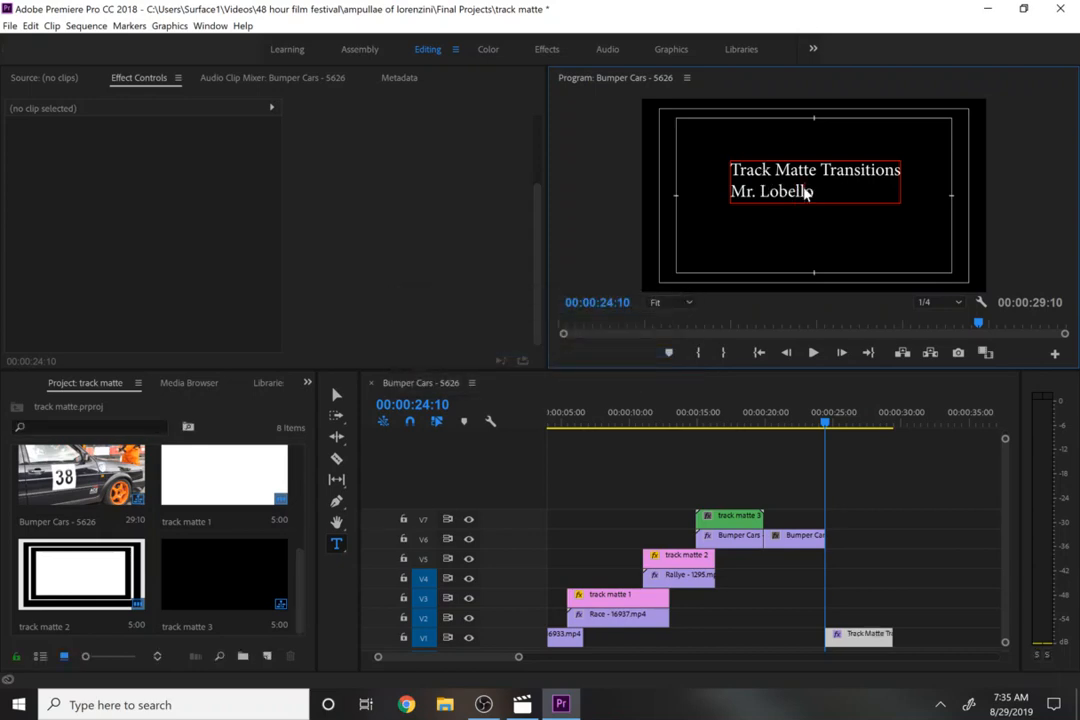
# - Change the title's font to Mistral and center-align its text
pyautogui.hotkey('ctrl', 'a')
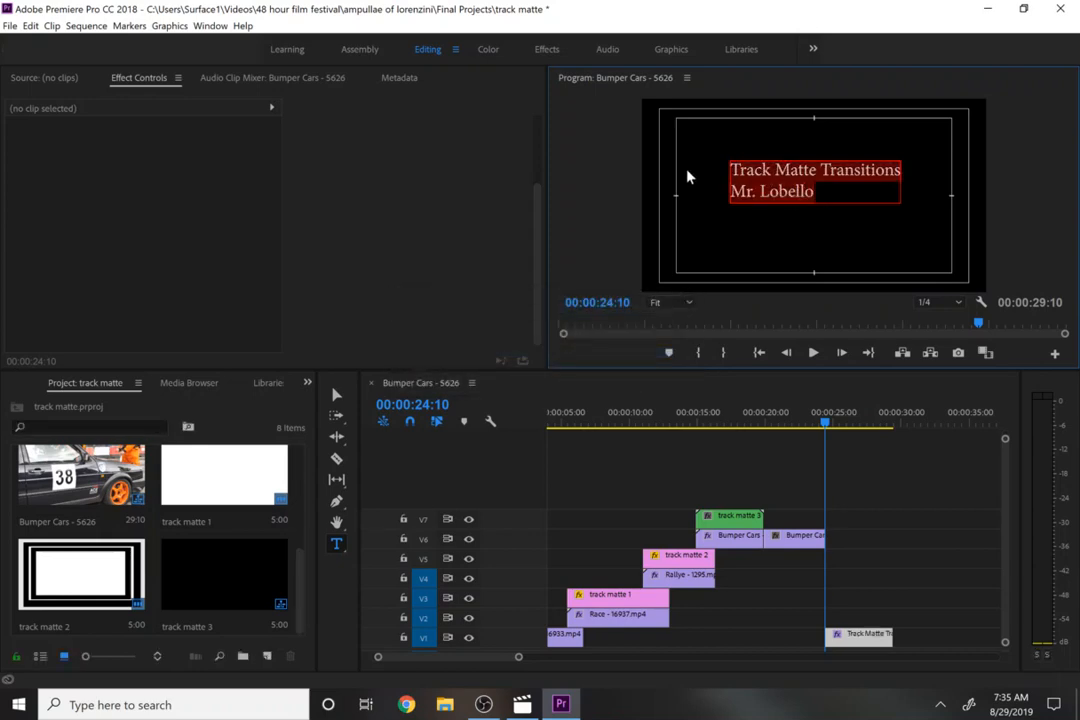
pyautogui.click(50, 79)
pyautogui.click(135, 80)
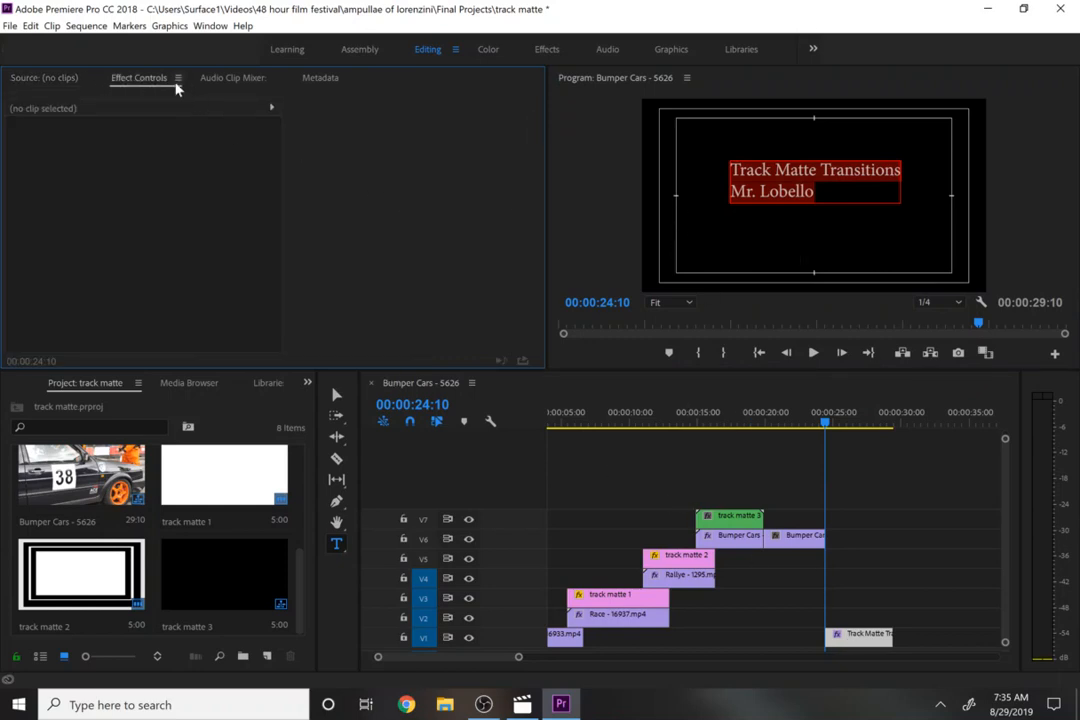
pyautogui.click(855, 631)
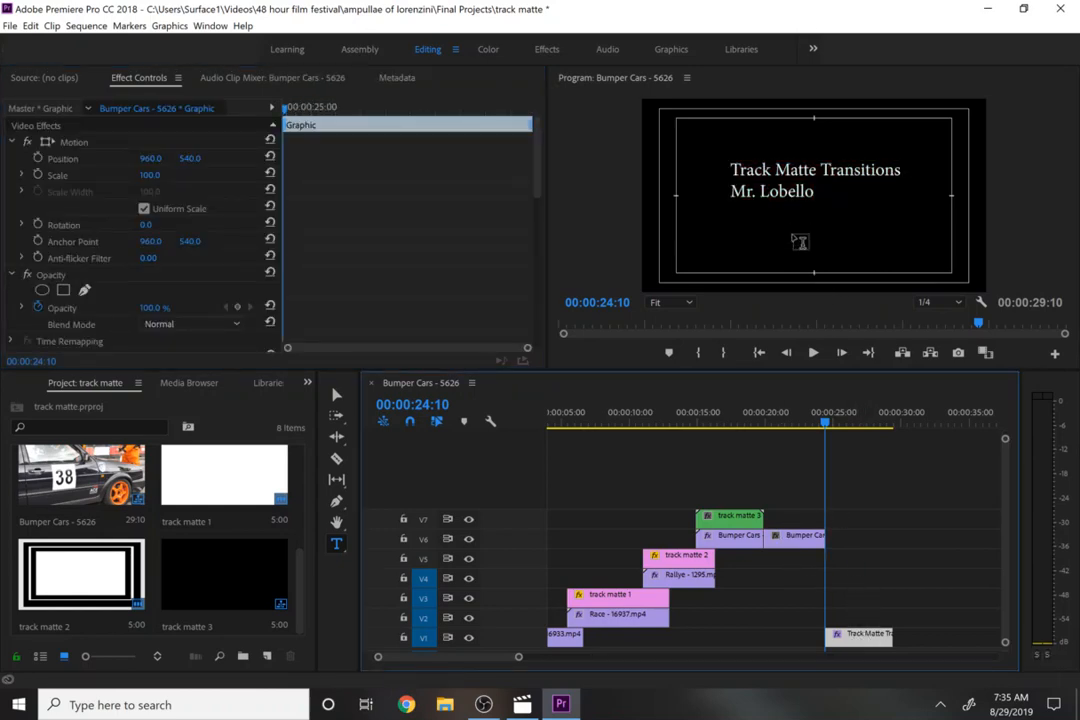
pyautogui.click(776, 187)
pyautogui.hotkey('ctrl', 'a')
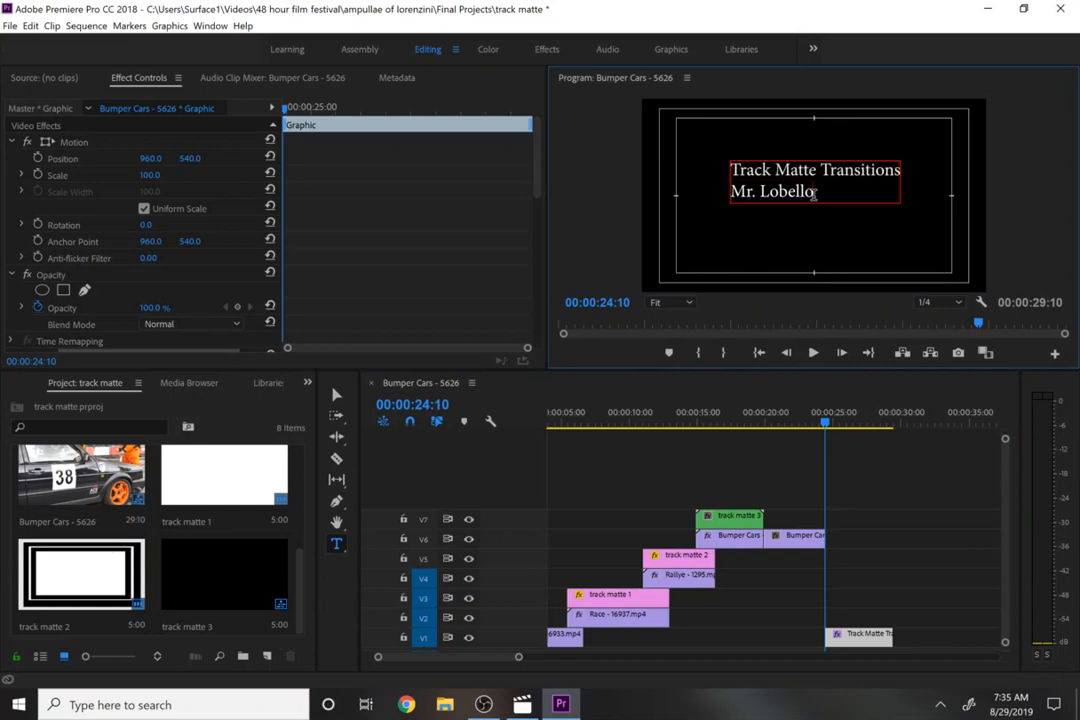
pyautogui.moveTo(537, 183); pyautogui.dragTo(537, 262)
pyautogui.click(150, 191)
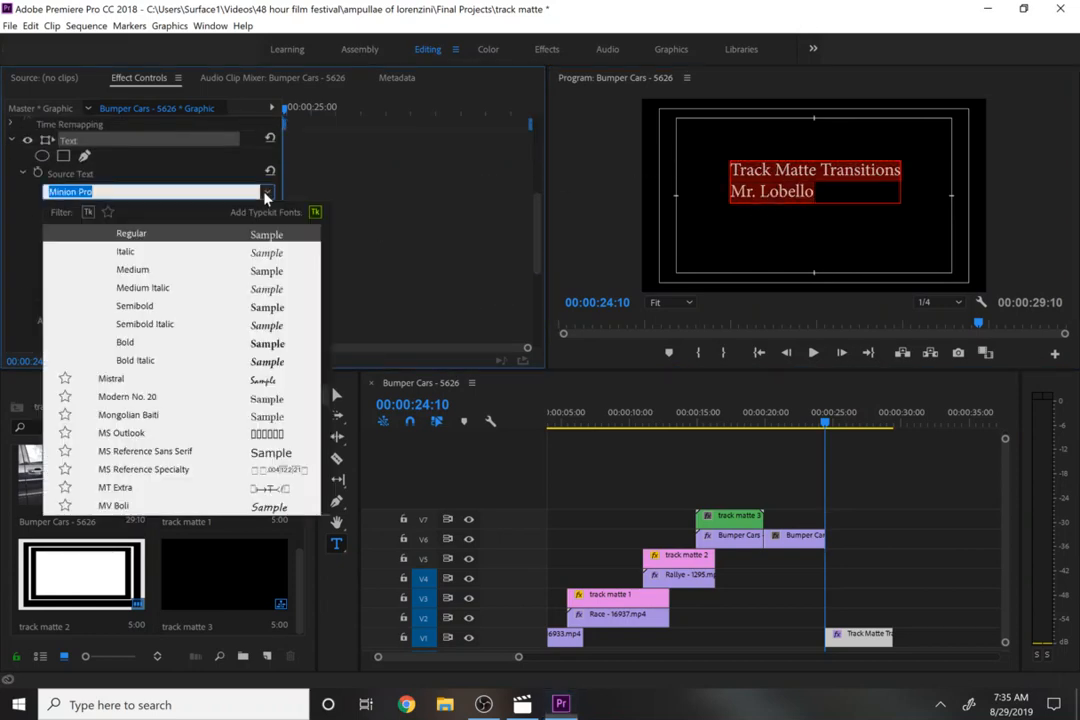
pyautogui.click(268, 381)
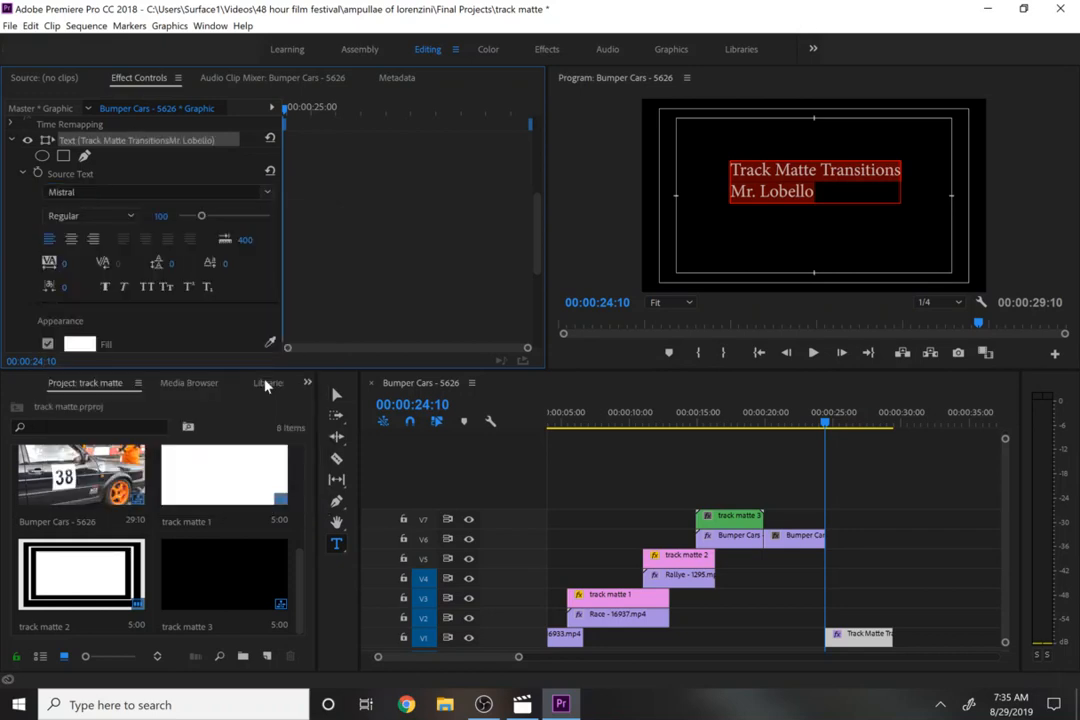
pyautogui.click(73, 240)
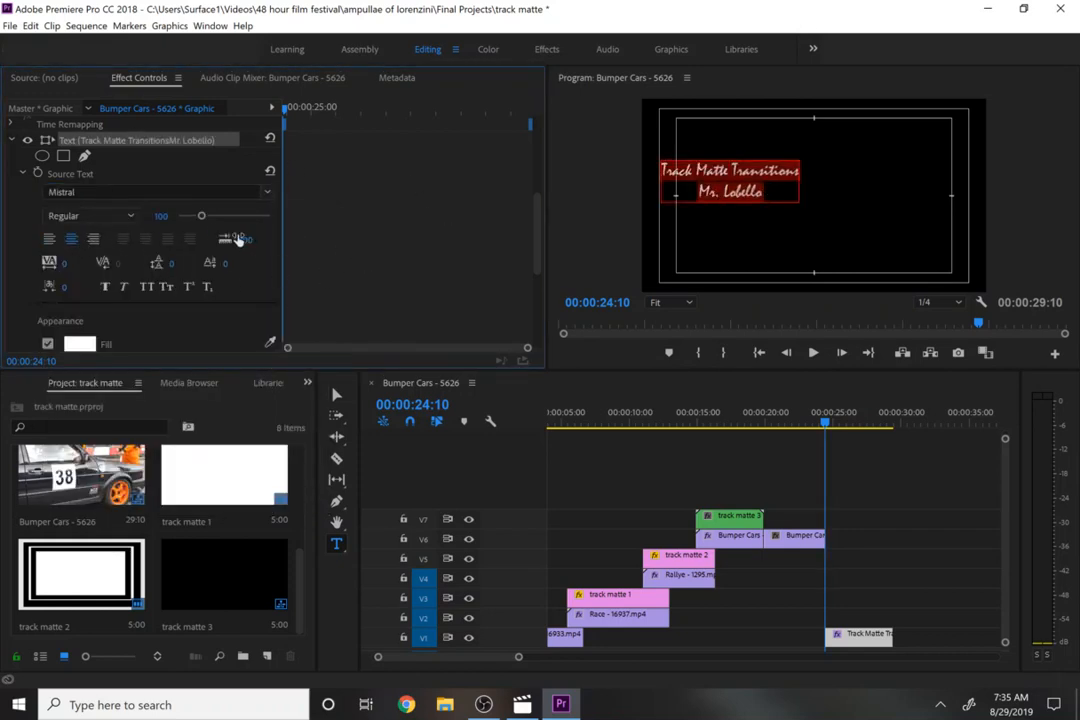
# - Set the title's font size to 135 and move the text to the center of the frame
pyautogui.moveTo(161, 216); pyautogui.dragTo(195, 216)
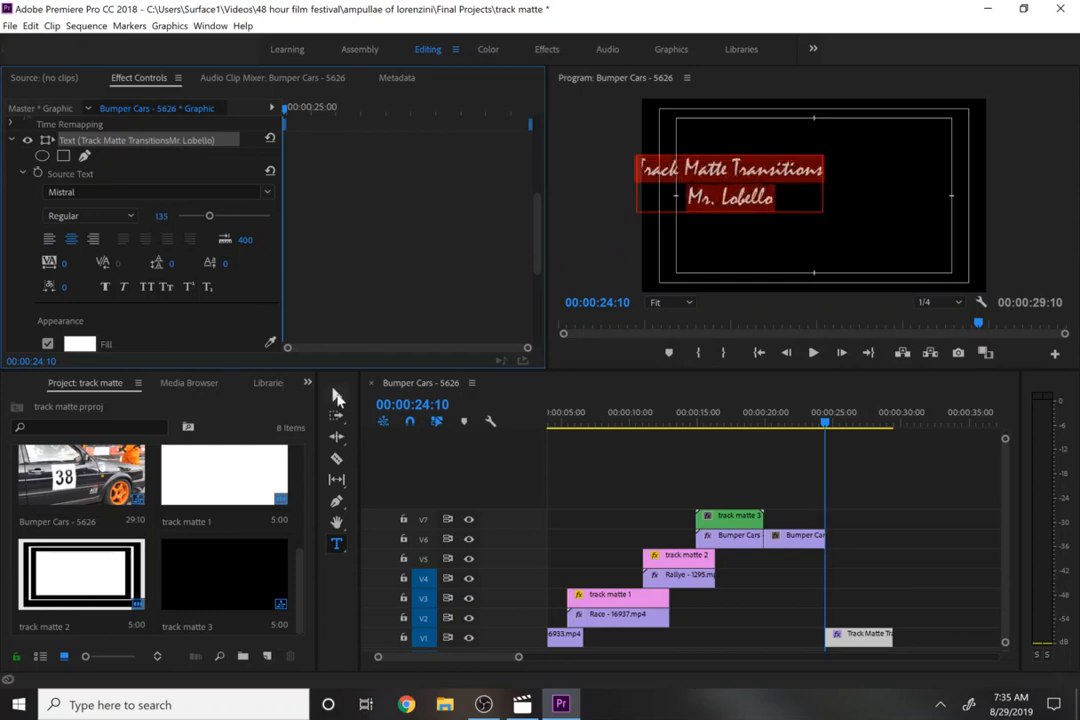
pyautogui.click(337, 394)
pyautogui.moveTo(718, 185); pyautogui.dragTo(800, 192)
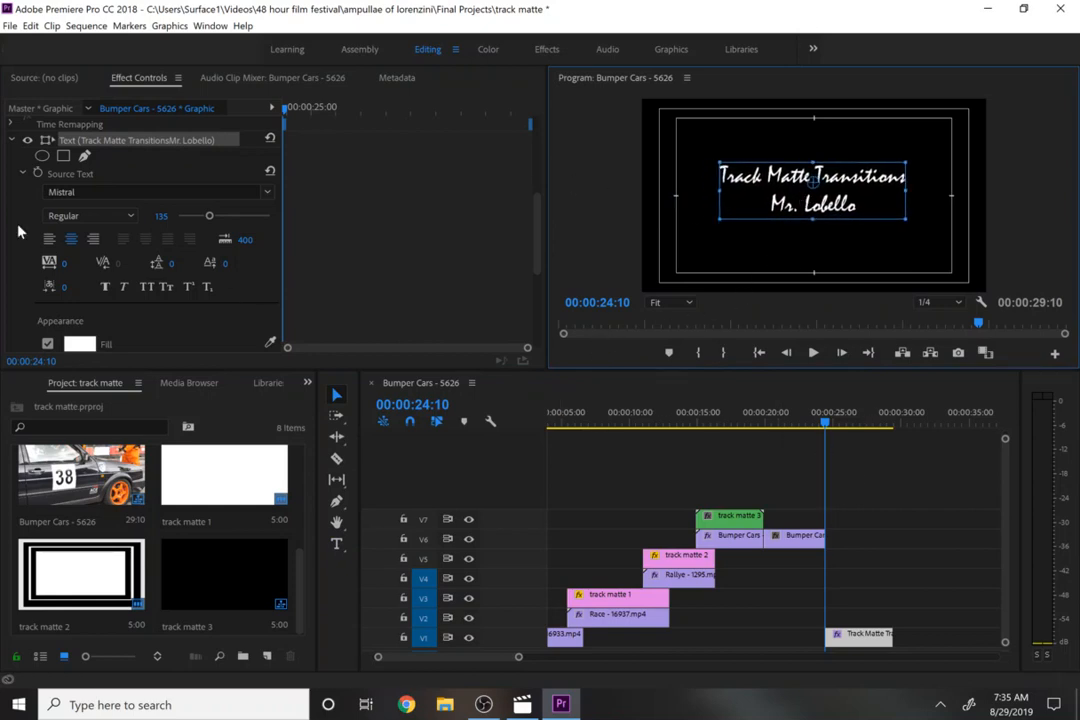
pyautogui.click(610, 502)
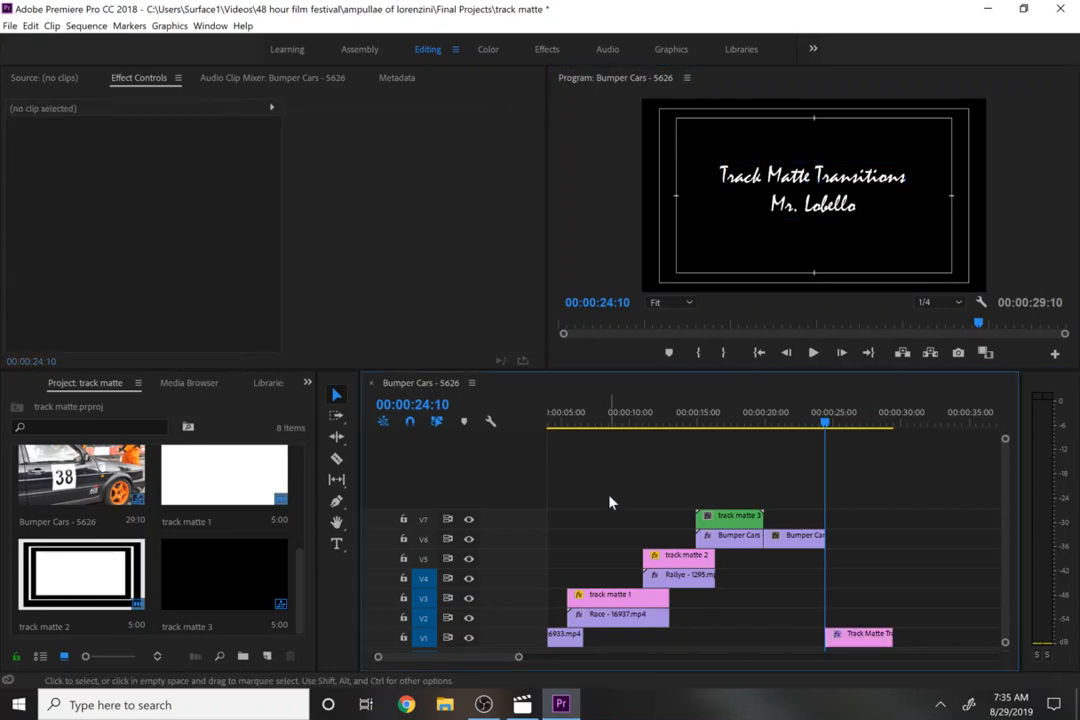